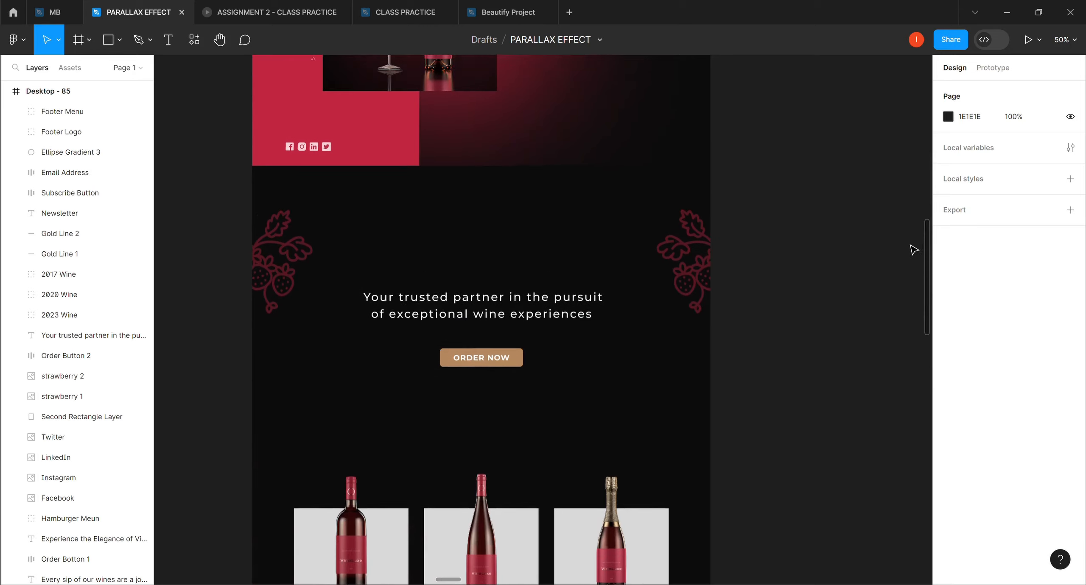
Duplicate the Desktop - 85 frame and move the original farther left on the canvas, away from its copy.
{"action": "scroll", "coordinate": [906, 186], "scroll_direction": "up", "scroll_amount": 1}
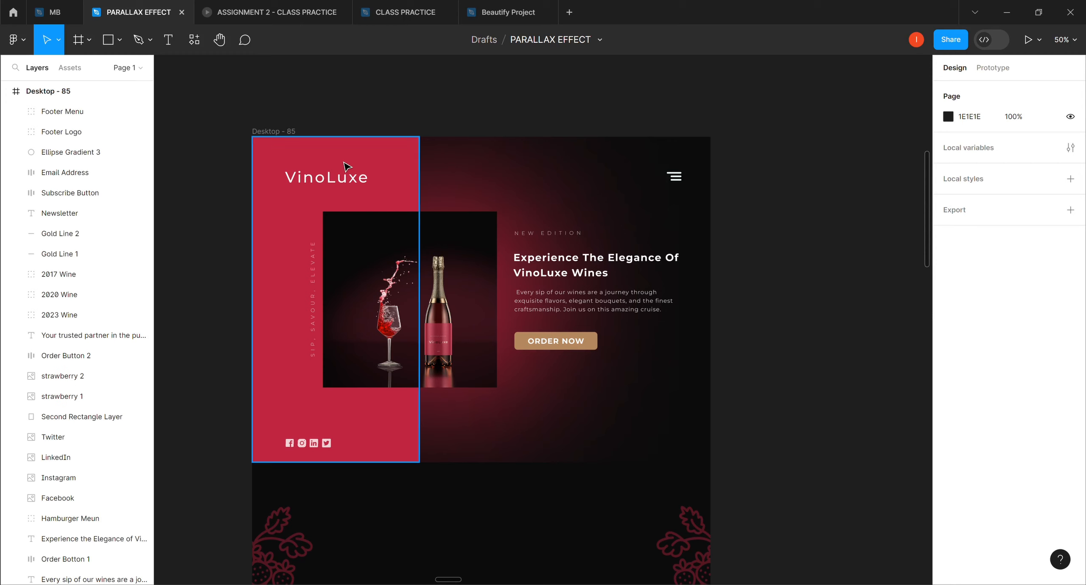
{"action": "left_click", "coordinate": [262, 134]}
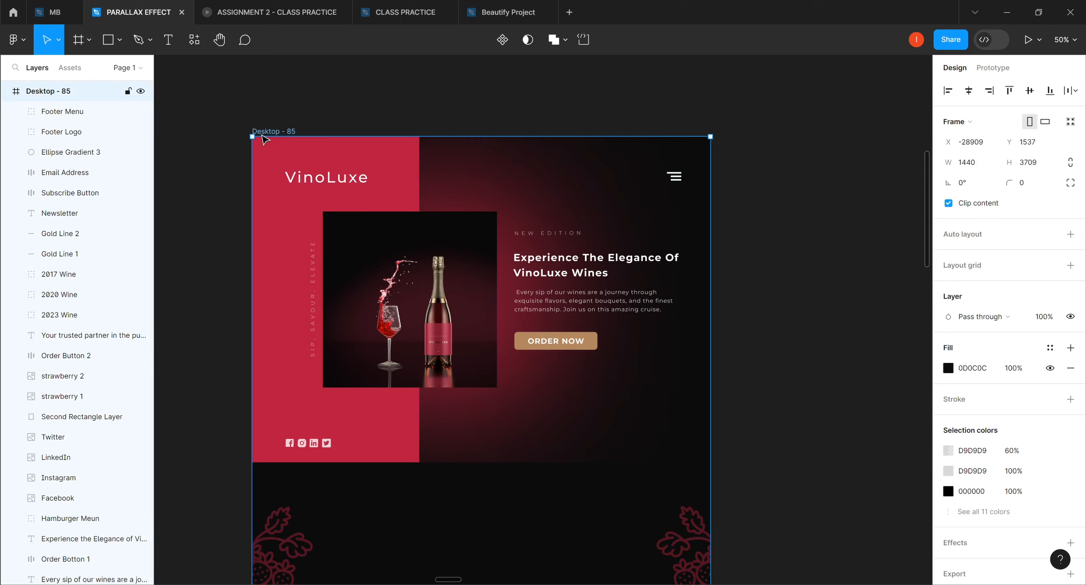
{"action": "key", "text": "ctrl+d"}
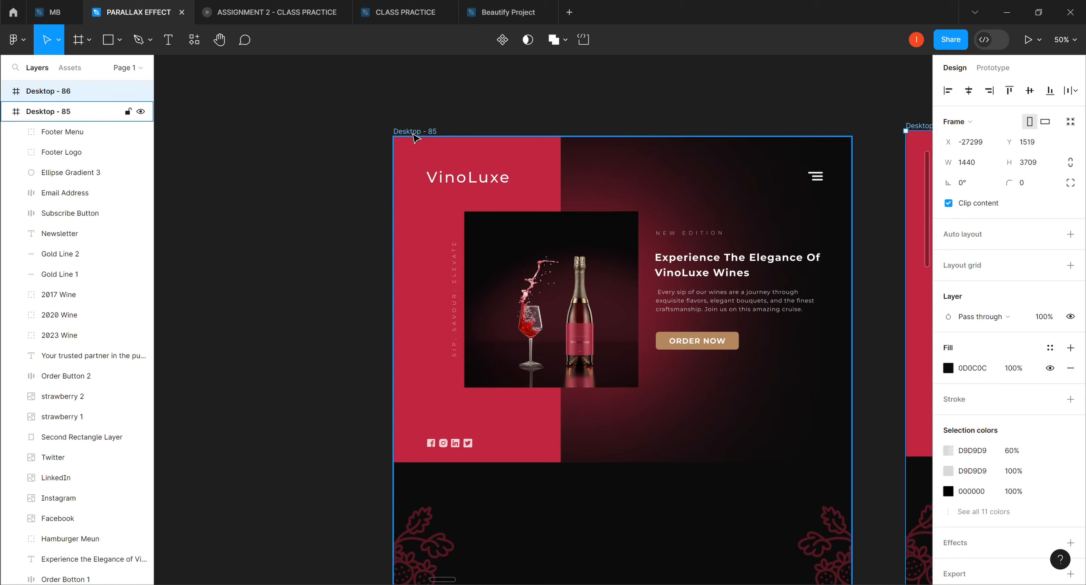
{"action": "left_click_drag", "start_coordinate": [414, 138], "coordinate": [229, 127]}
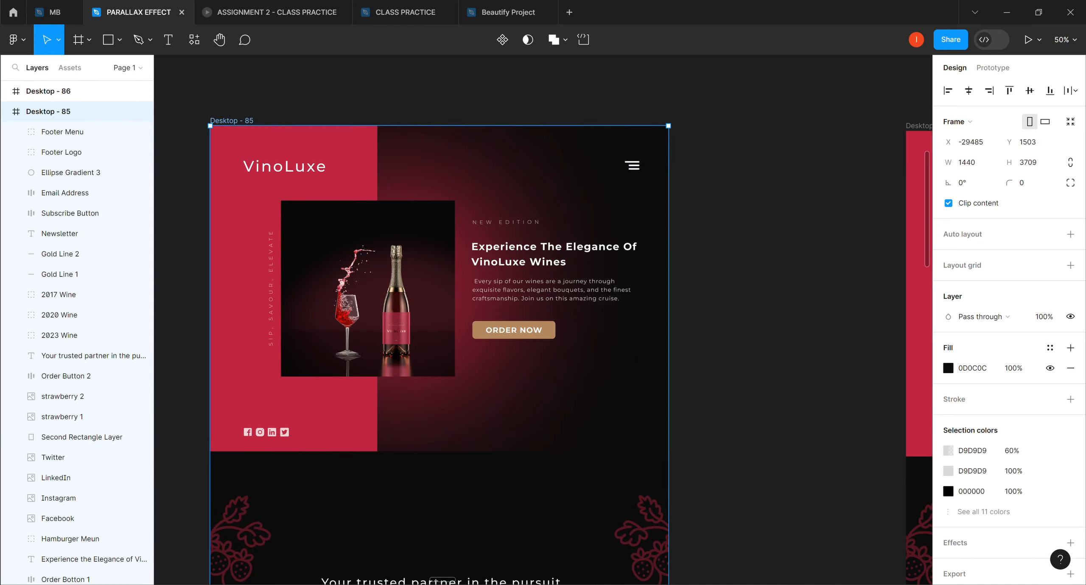
Select all the layers inside the Desktop - 86 frame and combine them into one group.
{"action": "scroll", "coordinate": [499, 582], "scroll_direction": "right", "scroll_amount": 10}
{"action": "scroll", "coordinate": [524, 581], "scroll_direction": "right", "scroll_amount": 15}
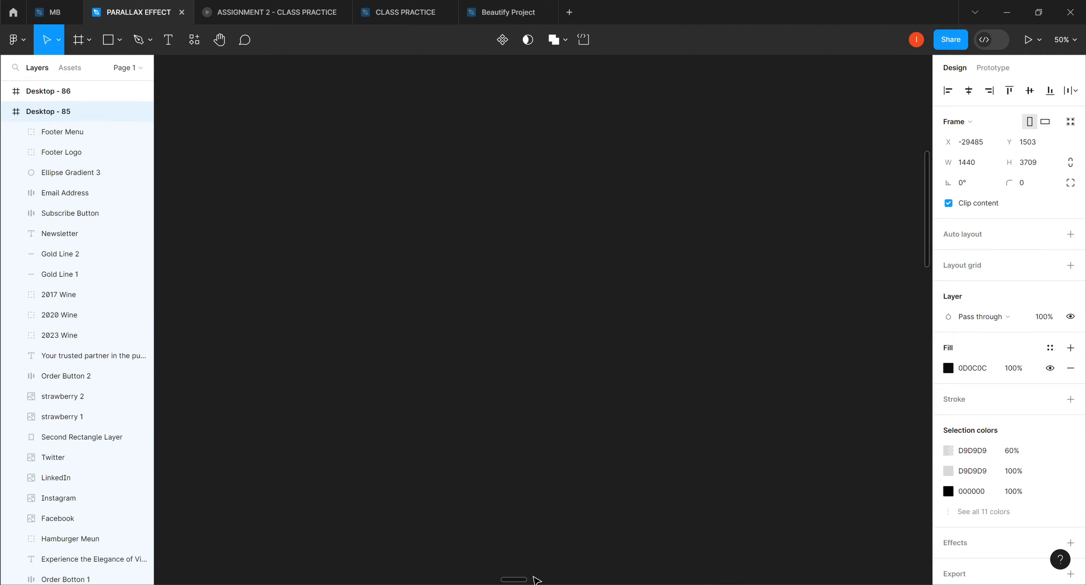
{"action": "scroll", "coordinate": [488, 579], "scroll_direction": "left", "scroll_amount": 10}
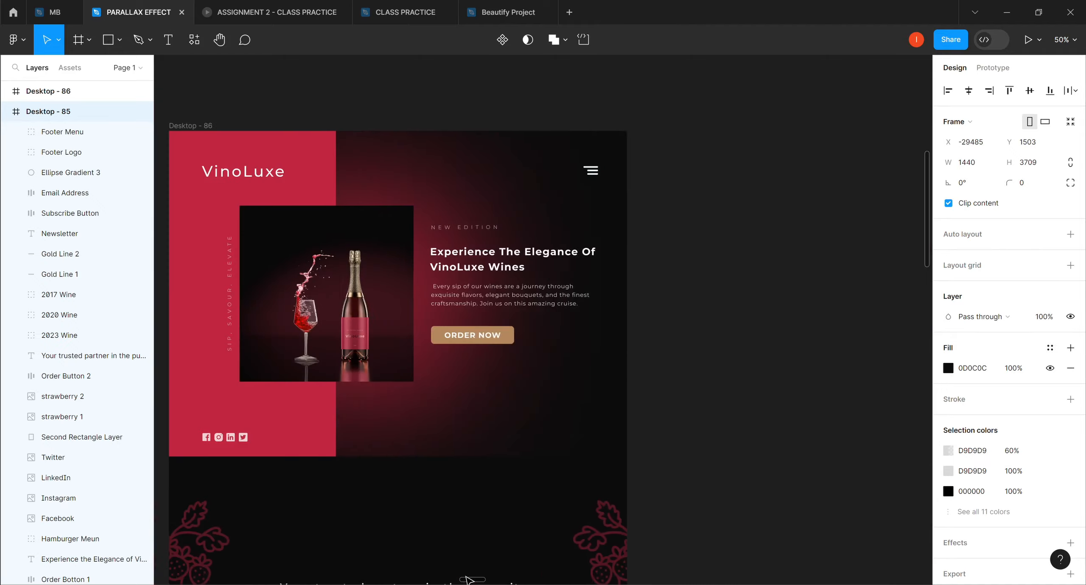
{"action": "scroll", "coordinate": [475, 581], "scroll_direction": "right", "scroll_amount": 4}
{"action": "scroll", "coordinate": [474, 579], "scroll_direction": "right", "scroll_amount": 6}
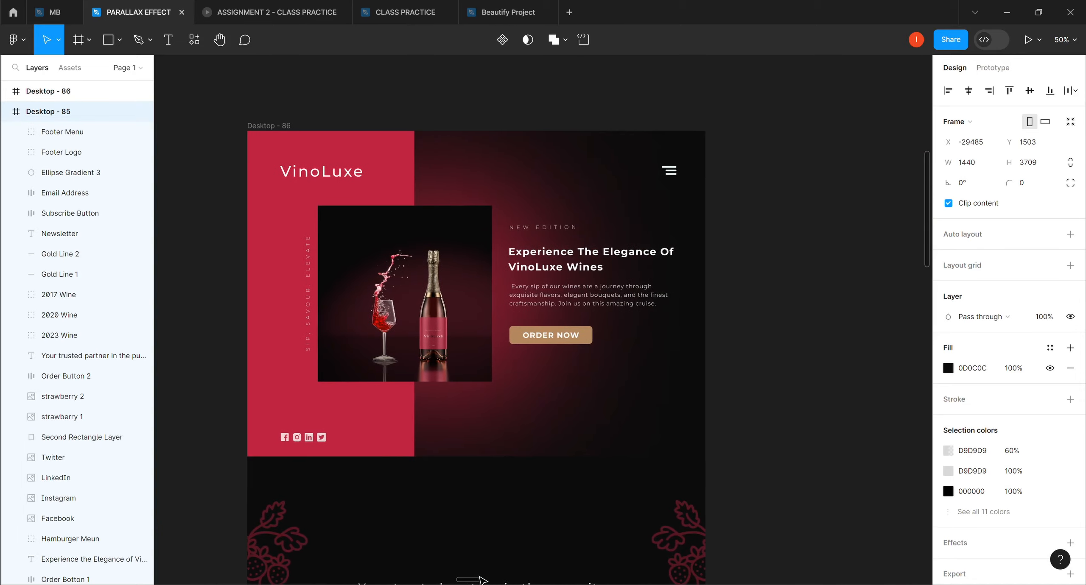
{"action": "scroll", "coordinate": [477, 578], "scroll_direction": "left", "scroll_amount": 2}
{"action": "left_click_drag", "start_coordinate": [231, 153], "coordinate": [725, 261]}
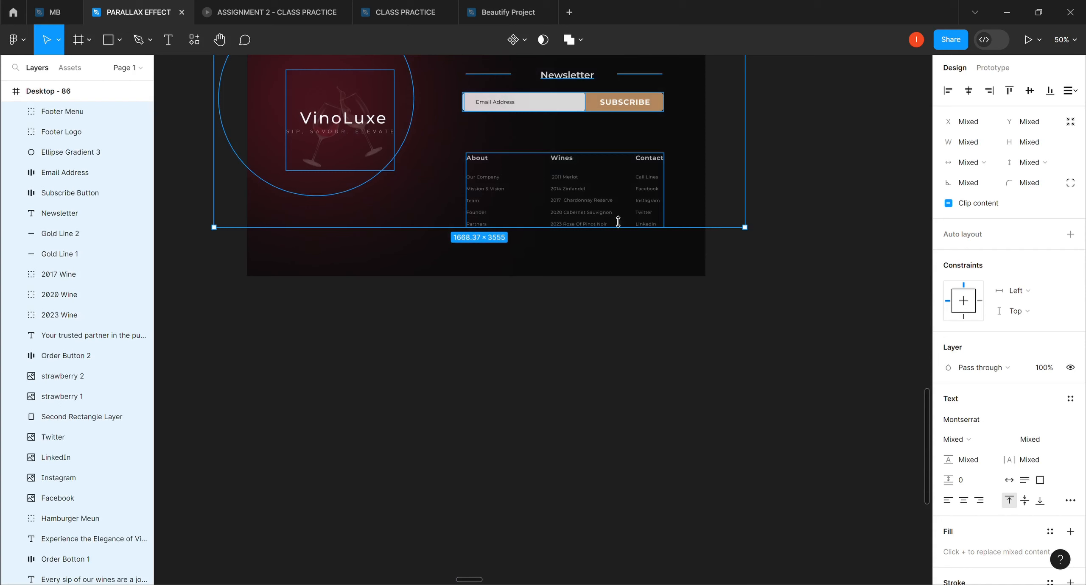
{"action": "right_click", "coordinate": [557, 191]}
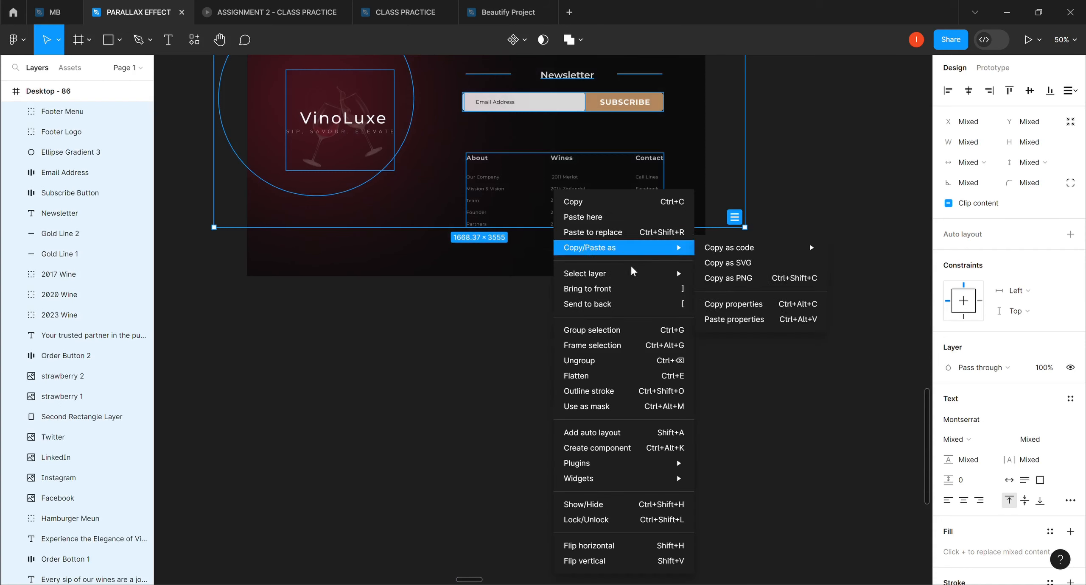
{"action": "mouse_move", "coordinate": [631, 267]}
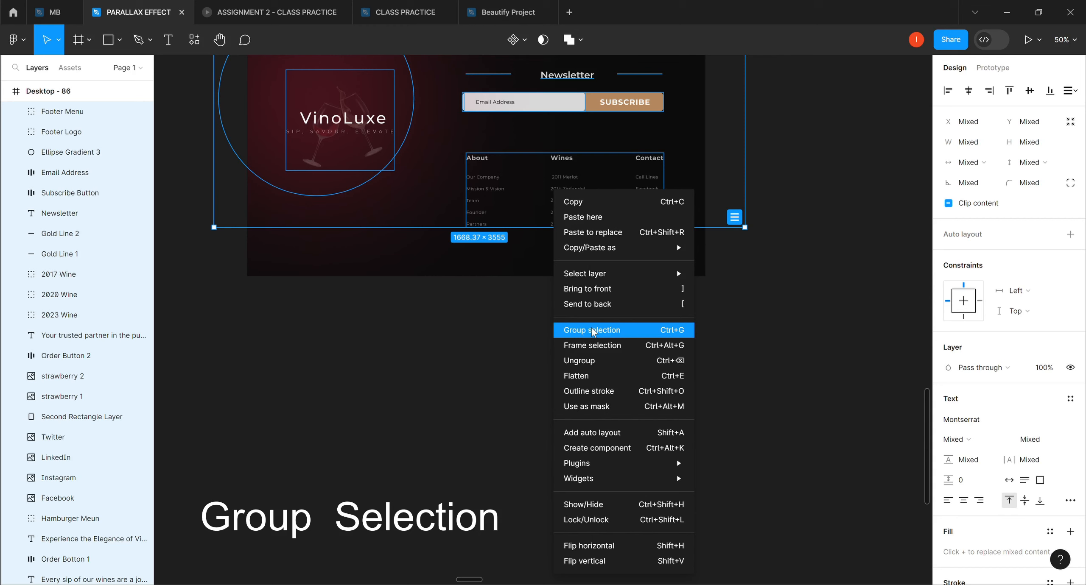
{"action": "left_click", "coordinate": [593, 331]}
{"action": "left_click", "coordinate": [597, 335]}
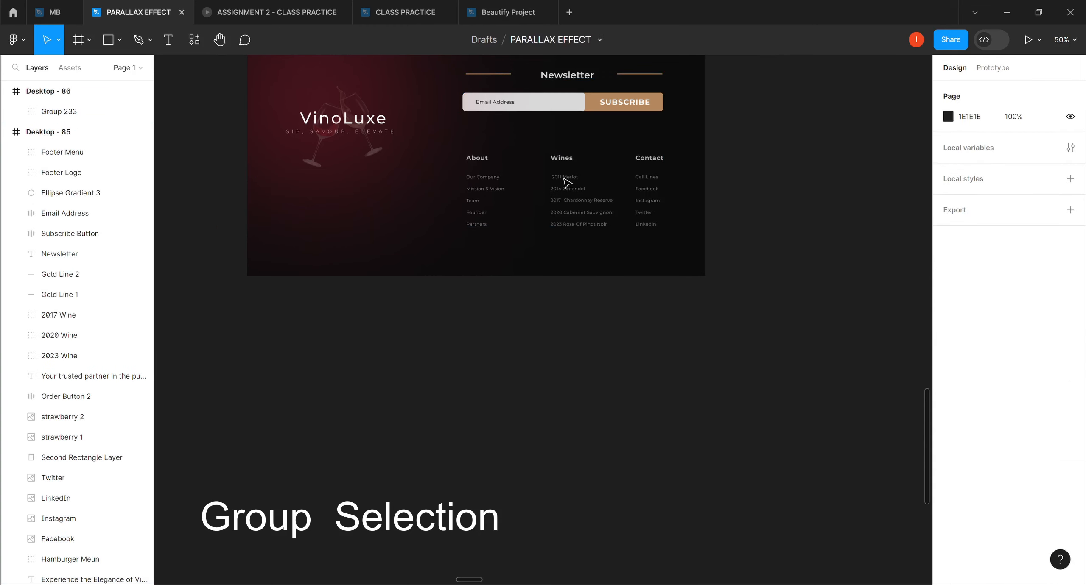
{"action": "left_click", "coordinate": [591, 201]}
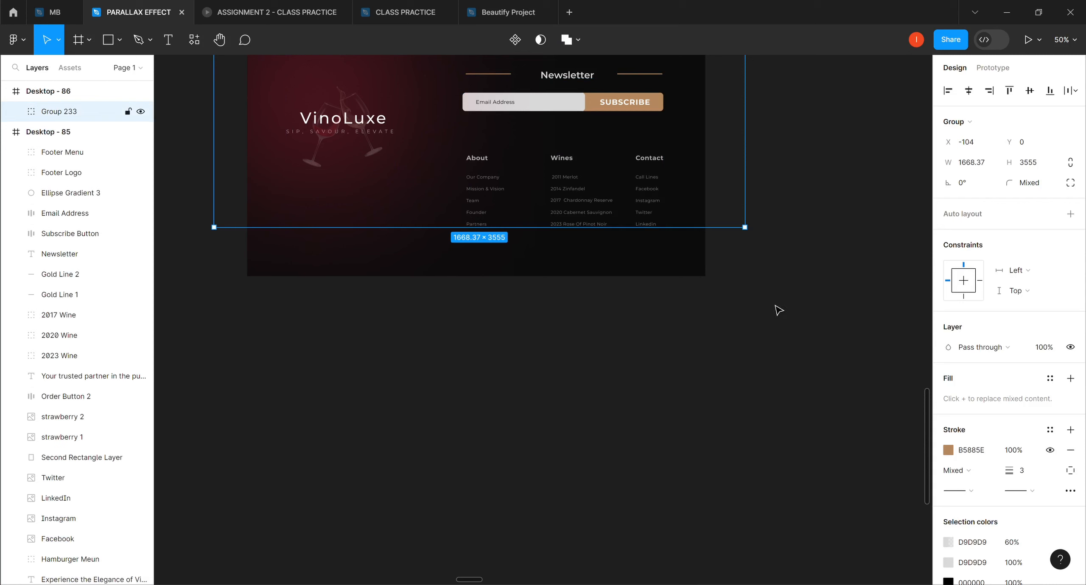
Set the Desktop - 86 frame's height to 1024 so it covers only the hero section.
{"action": "left_click_drag", "start_coordinate": [928, 439], "coordinate": [927, 198]}
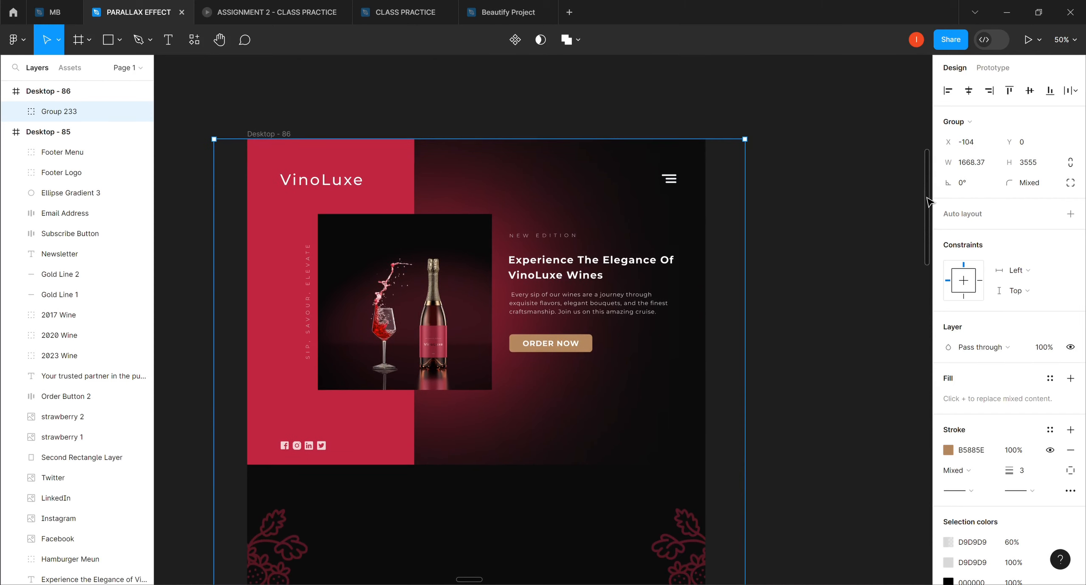
{"action": "left_click", "coordinate": [273, 139]}
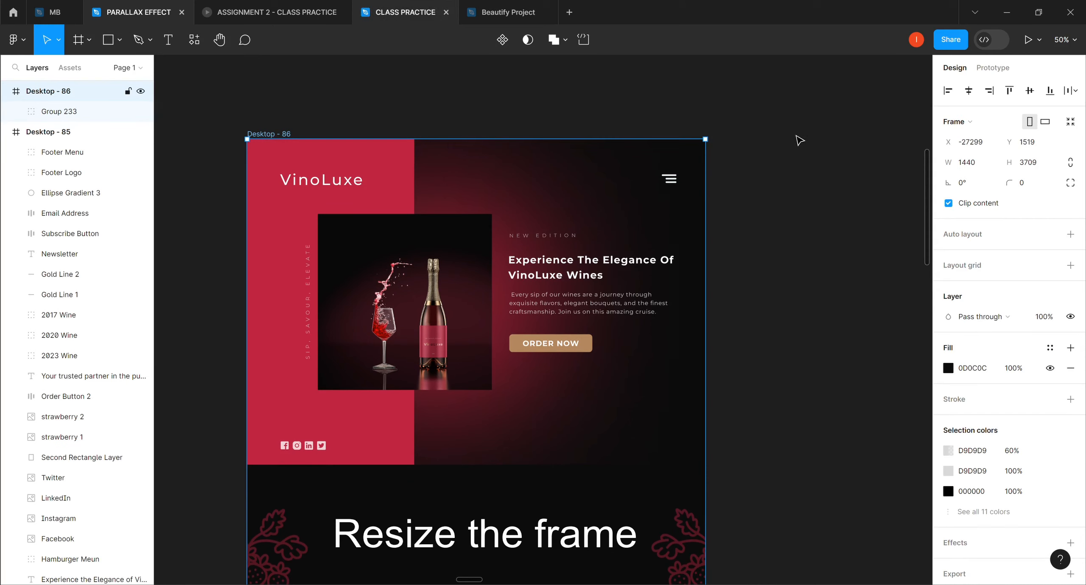
{"action": "left_click", "coordinate": [1028, 163]}
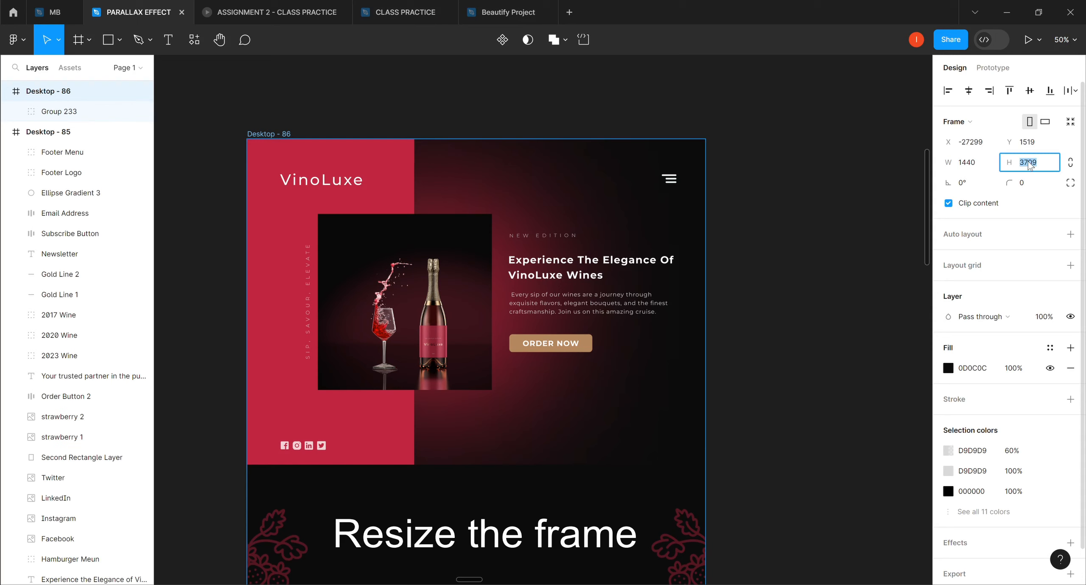
{"action": "type", "text": "1024"}
{"action": "key", "text": "Return"}
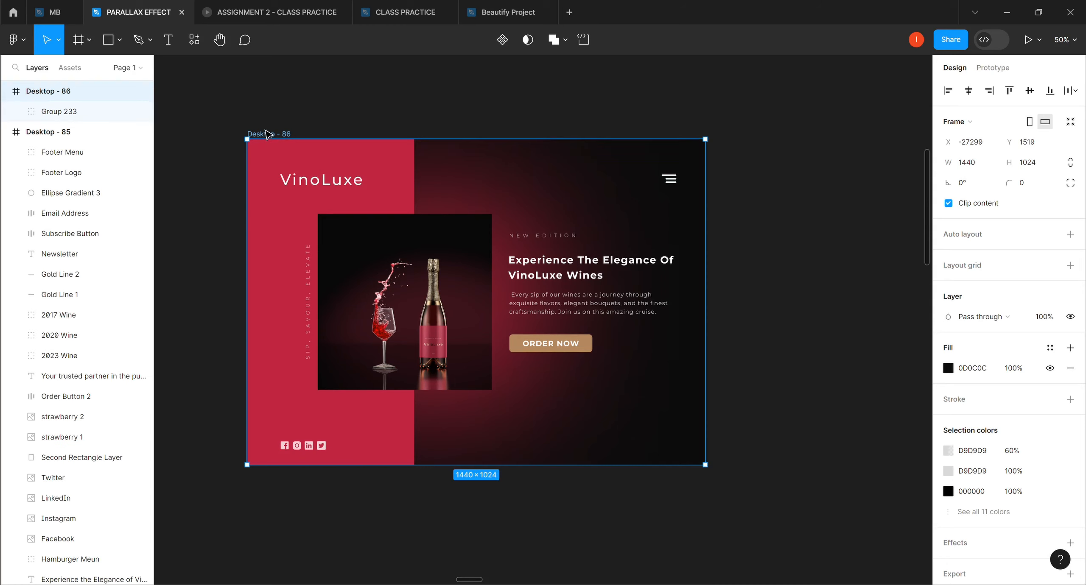
Duplicate the resized Desktop - 86 frame and shift the copy slightly to the right on the canvas.
{"action": "key", "text": "ctrl+d"}
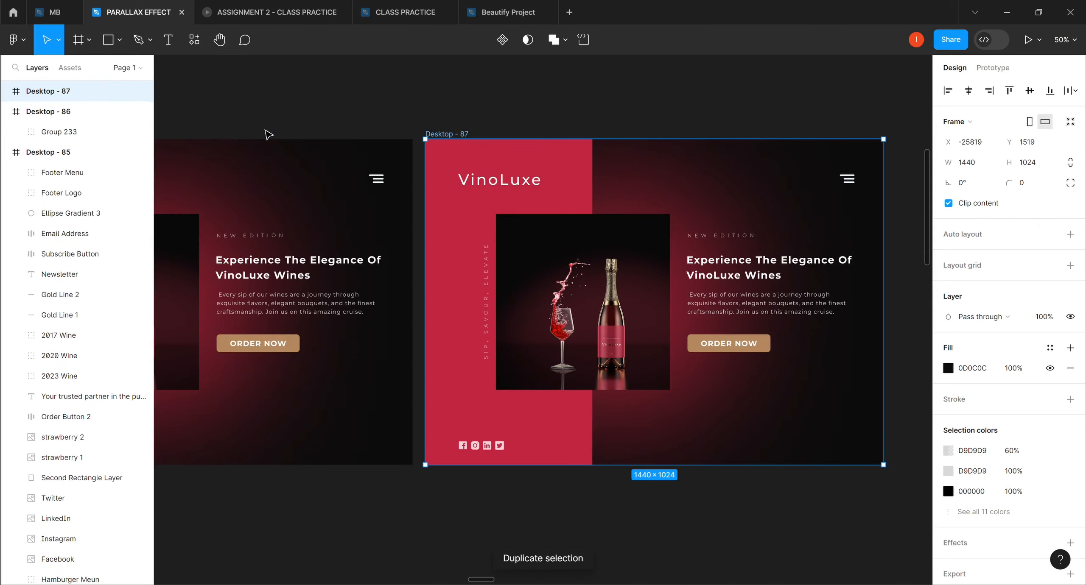
{"action": "left_click_drag", "start_coordinate": [473, 135], "coordinate": [483, 134]}
{"action": "left_click", "coordinate": [585, 178]}
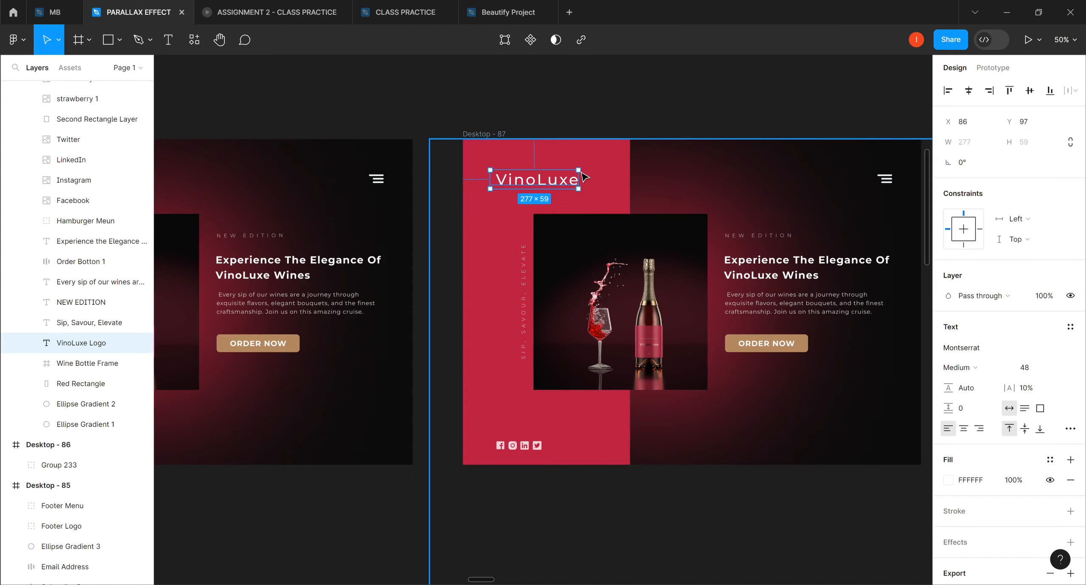
{"action": "left_click", "coordinate": [661, 189]}
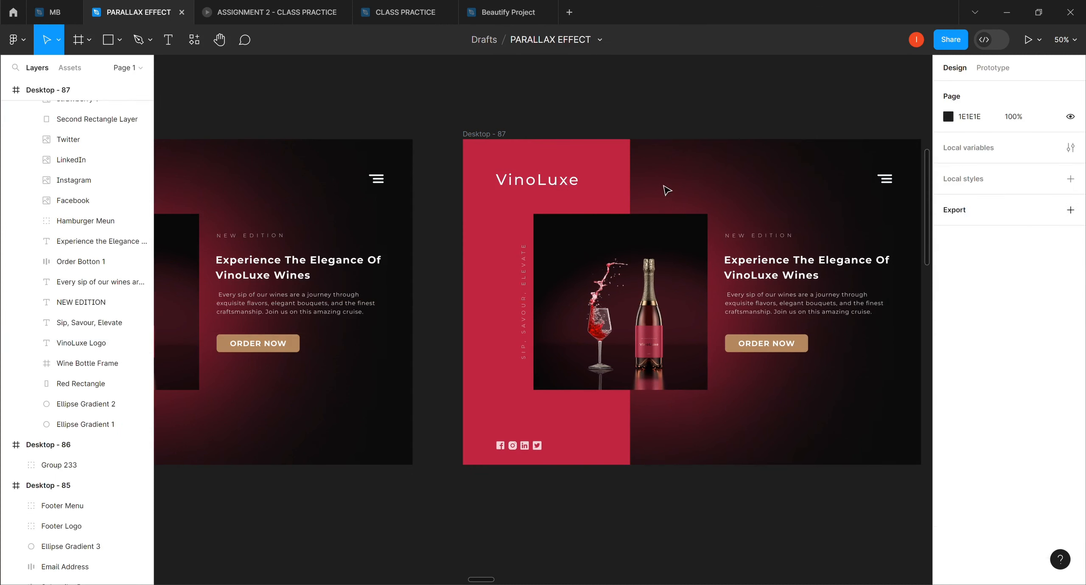
Shift the content group inside the Desktop - 87 frame straight up to about Y -397, keeping its horizontal position.
{"action": "left_click", "coordinate": [494, 260]}
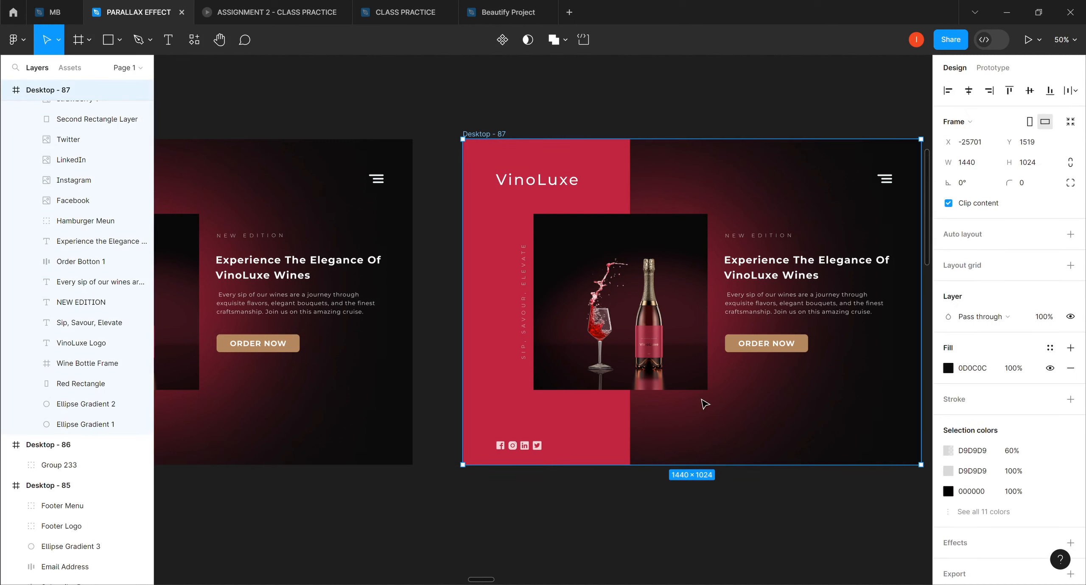
{"action": "left_click", "coordinate": [605, 441]}
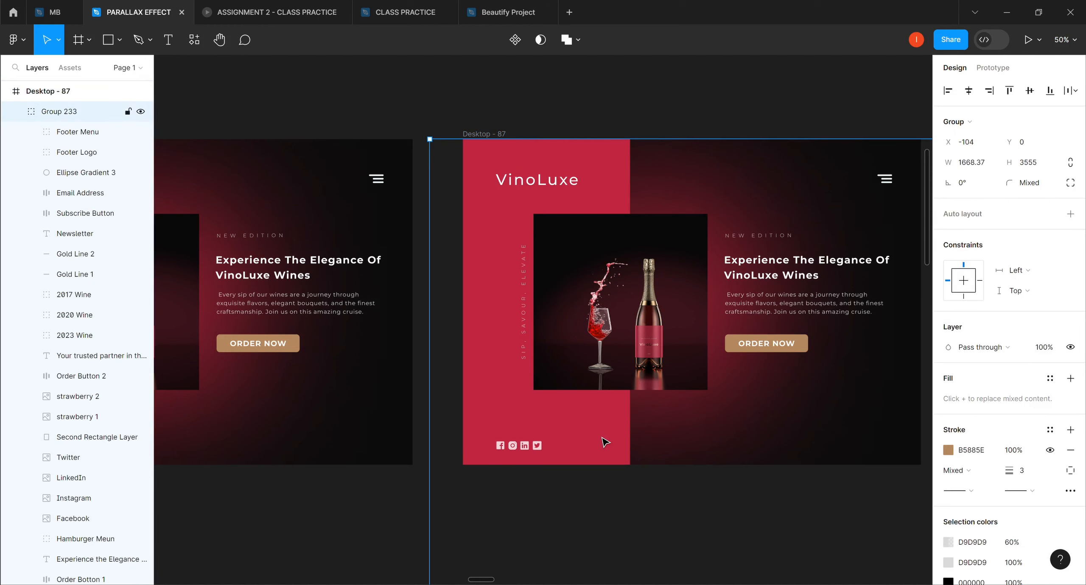
{"action": "key", "text": "Up"}
{"action": "key", "text": "Up"}
{"action": "key", "text": "Up"}
{"action": "key", "text": "Up"}
{"action": "key", "text": "Up"}
{"action": "key", "text": "Up"}
{"action": "key", "text": "Up"}
{"action": "key", "text": "Up"}
{"action": "key", "text": "Up"}
{"action": "key", "text": "Up"}
{"action": "key", "text": "Up"}
{"action": "key", "text": "Up"}
{"action": "key", "text": "Up"}
{"action": "key", "text": "Up"}
{"action": "key", "text": "Up"}
{"action": "key", "text": "Up"}
{"action": "key", "text": "Up"}
{"action": "key", "text": "Up"}
{"action": "key", "text": "Up"}
{"action": "key", "text": "Up"}
{"action": "key", "text": "Up"}
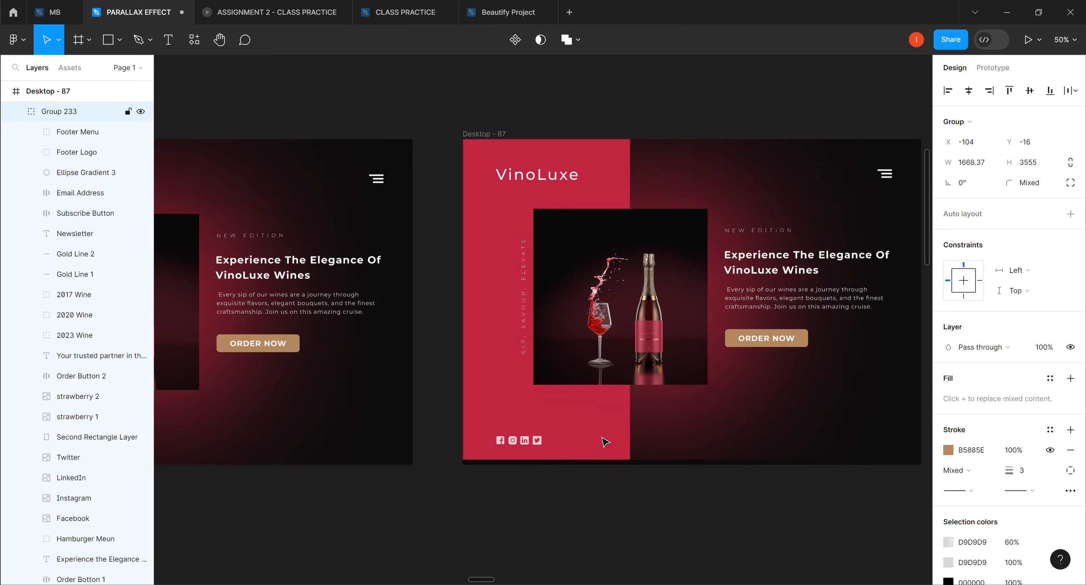
{"action": "key", "text": "Up"}
{"action": "key", "text": "Up"}
{"action": "key", "text": "Up"}
{"action": "key", "text": "Up"}
{"action": "key", "text": "Up"}
{"action": "key", "text": "Up"}
{"action": "key", "text": "Up"}
{"action": "key", "text": "Up"}
{"action": "key", "text": "Up"}
{"action": "key", "text": "Up"}
{"action": "key", "text": "Up"}
{"action": "key", "text": "Up"}
{"action": "key", "text": "Up"}
{"action": "key", "text": "Up"}
{"action": "key", "text": "Up"}
{"action": "key", "text": "Up"}
{"action": "key", "text": "Up"}
{"action": "key", "text": "Up"}
{"action": "key", "text": "Up"}
{"action": "key", "text": "Up"}
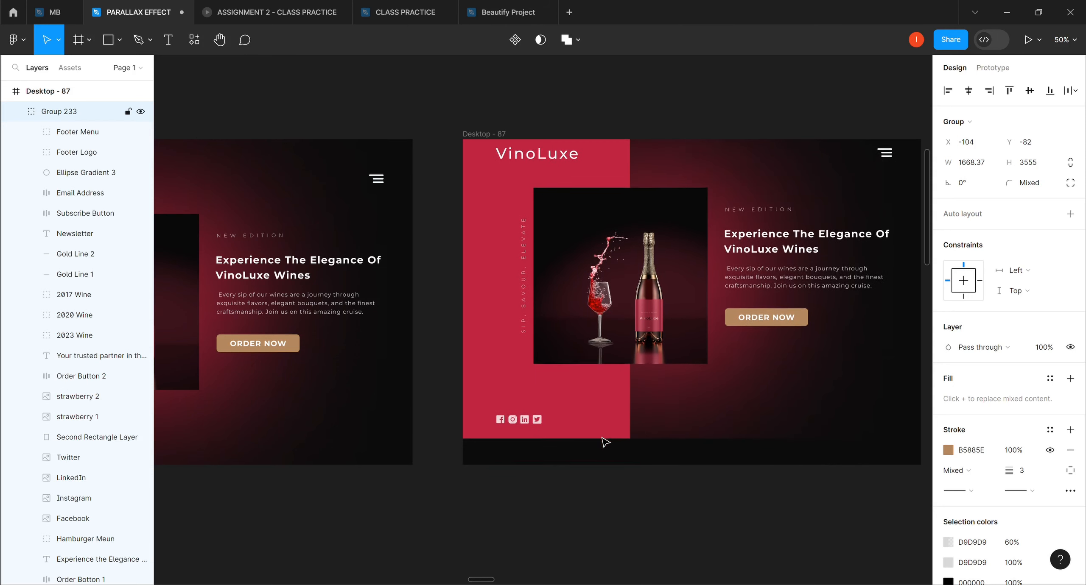
{"action": "key", "text": "Up"}
{"action": "key", "text": "Up"}
{"action": "key", "text": "Up"}
{"action": "key", "text": "Up"}
{"action": "key", "text": "Up"}
{"action": "key", "text": "Up"}
{"action": "key", "text": "Up"}
{"action": "key", "text": "Up"}
{"action": "key", "text": "Up"}
{"action": "key", "text": "Up"}
{"action": "key", "text": "Up"}
{"action": "key", "text": "Up"}
{"action": "key", "text": "Up"}
{"action": "key", "text": "Up"}
{"action": "key", "text": "Up"}
{"action": "key", "text": "Up"}
{"action": "key", "text": "Up"}
{"action": "key", "text": "Up"}
{"action": "key", "text": "Up"}
{"action": "key", "text": "Up"}
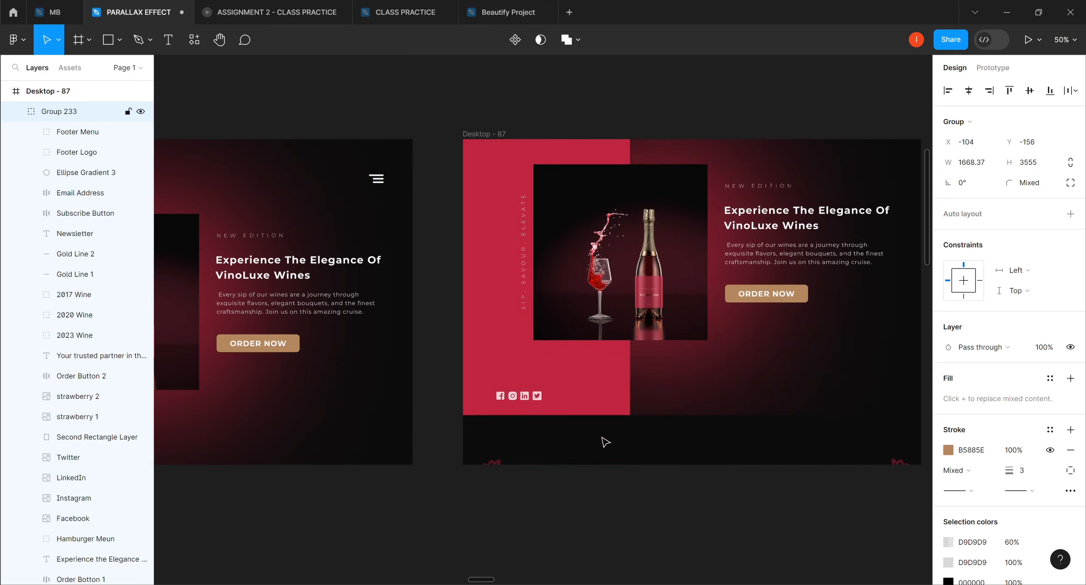
{"action": "key", "text": "Up"}
{"action": "key", "text": "Up"}
{"action": "key", "text": "Up"}
{"action": "key", "text": "Up"}
{"action": "key", "text": "Up"}
{"action": "key", "text": "Up"}
{"action": "key", "text": "Up"}
{"action": "key", "text": "Up"}
{"action": "key", "text": "Up"}
{"action": "key", "text": "Up"}
{"action": "key", "text": "Up"}
{"action": "key", "text": "Up"}
{"action": "key", "text": "Up"}
{"action": "key", "text": "Up"}
{"action": "key", "text": "Up"}
{"action": "key", "text": "Up"}
{"action": "key", "text": "Up"}
{"action": "key", "text": "Up"}
{"action": "key", "text": "Up"}
{"action": "key", "text": "Up"}
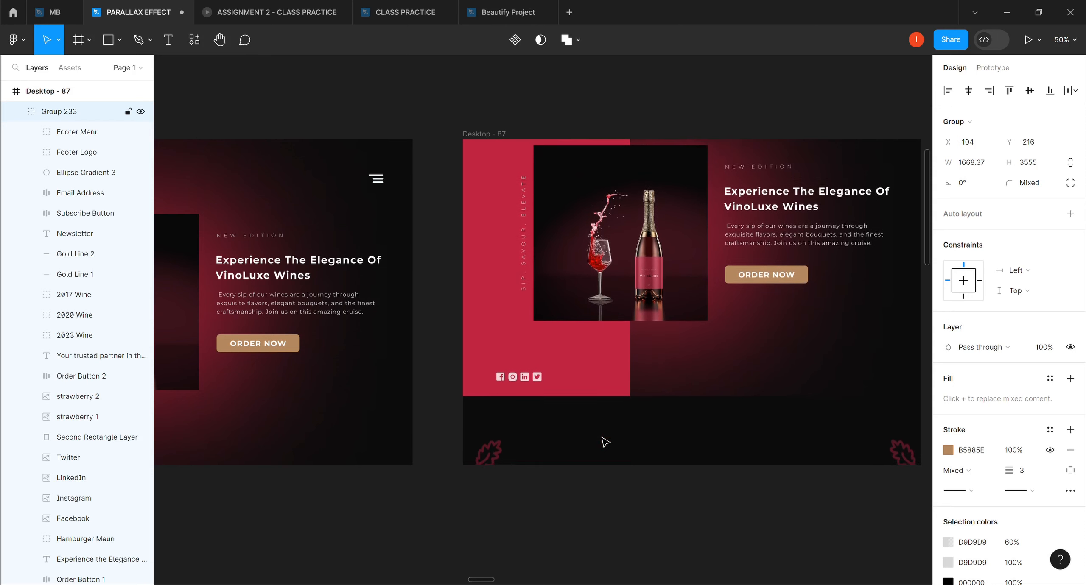
{"action": "key", "text": "Up"}
{"action": "key", "text": "Up"}
{"action": "key", "text": "Up"}
{"action": "key", "text": "Up"}
{"action": "key", "text": "Up"}
{"action": "key", "text": "Up"}
{"action": "key", "text": "Up"}
{"action": "key", "text": "Up"}
{"action": "key", "text": "Up"}
{"action": "key", "text": "Up"}
{"action": "key", "text": "Up"}
{"action": "key", "text": "Up"}
{"action": "key", "text": "Up"}
{"action": "key", "text": "Up"}
{"action": "key", "text": "Up"}
{"action": "key", "text": "Up"}
{"action": "key", "text": "Up"}
{"action": "key", "text": "Up"}
{"action": "key", "text": "Up"}
{"action": "key", "text": "Up"}
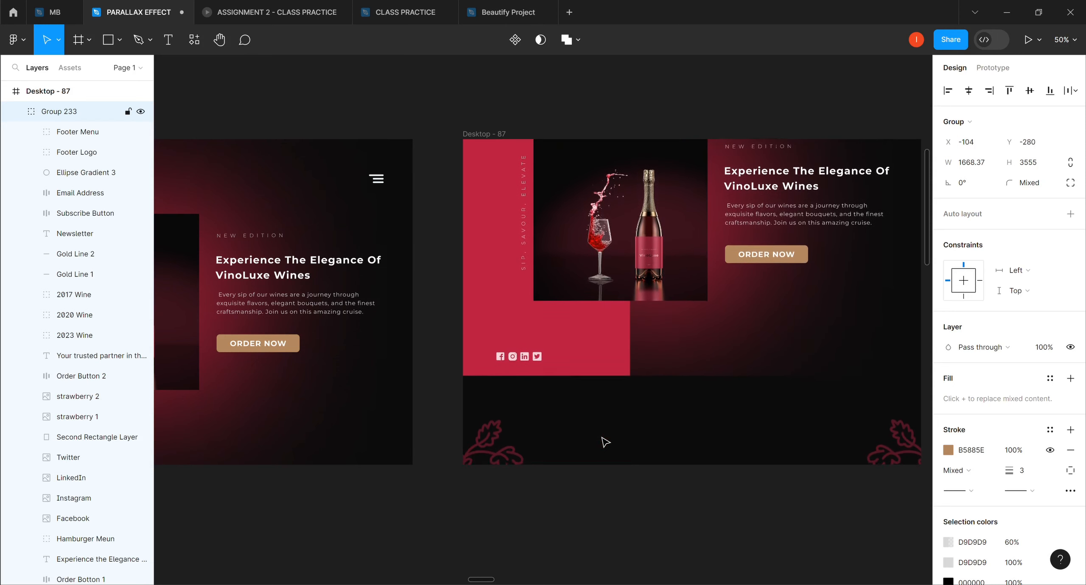
{"action": "key", "text": "Up"}
{"action": "key", "text": "Up"}
{"action": "key", "text": "Up"}
{"action": "key", "text": "Up"}
{"action": "key", "text": "Up"}
{"action": "key", "text": "Up"}
{"action": "key", "text": "Up"}
{"action": "key", "text": "Up"}
{"action": "key", "text": "Up"}
{"action": "key", "text": "Up"}
{"action": "key", "text": "Up"}
{"action": "key", "text": "Up"}
{"action": "key", "text": "Up"}
{"action": "key", "text": "Up"}
{"action": "key", "text": "Up"}
{"action": "key", "text": "Up"}
{"action": "key", "text": "Up"}
{"action": "key", "text": "Up"}
{"action": "key", "text": "Up"}
{"action": "key", "text": "Up"}
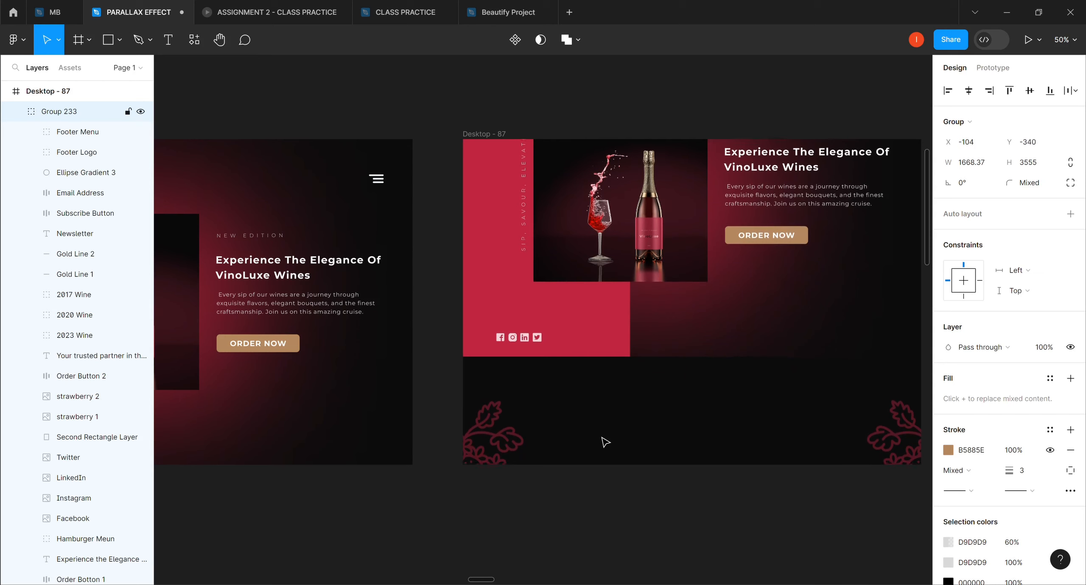
{"action": "key", "text": "Up"}
{"action": "key", "text": "Up"}
{"action": "key", "text": "Up"}
{"action": "key", "text": "Up"}
{"action": "key", "text": "Up"}
{"action": "key", "text": "Up"}
{"action": "key", "text": "Up"}
{"action": "key", "text": "Up"}
{"action": "key", "text": "Up"}
{"action": "key", "text": "Up"}
{"action": "key", "text": "Up"}
{"action": "key", "text": "Up"}
{"action": "key", "text": "Up"}
{"action": "key", "text": "Up"}
{"action": "key", "text": "Up"}
{"action": "key", "text": "Up"}
{"action": "key", "text": "Up"}
{"action": "key", "text": "Up"}
{"action": "key", "text": "Up"}
{"action": "key", "text": "Up"}
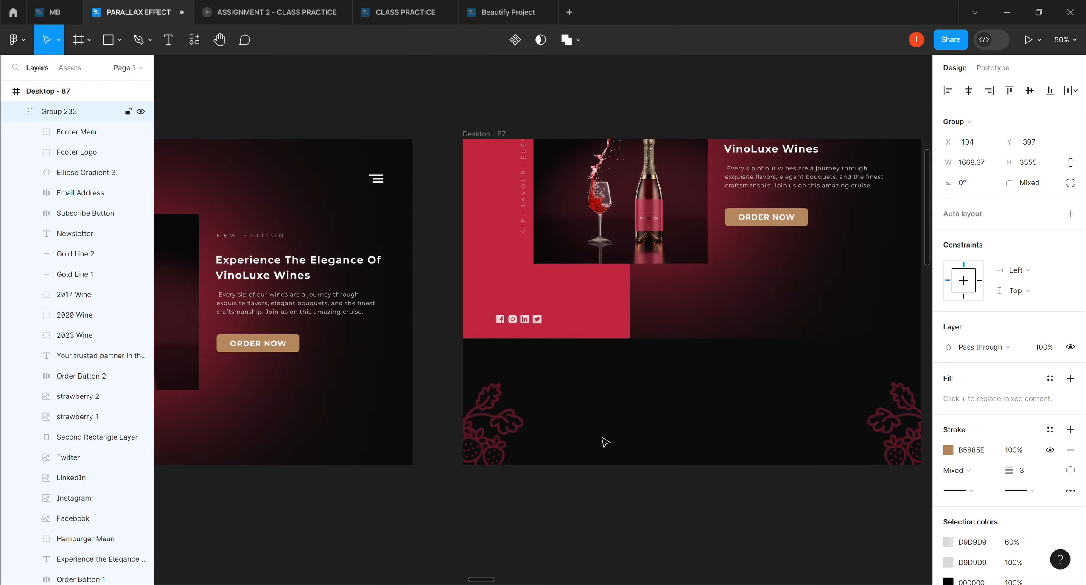
Move the content group inside the Desktop - 87 frame further straight up to about Y -887, bringing the "Your trusted partner" section into the frame.
{"action": "key", "text": "Up"}
{"action": "key", "text": "Up"}
{"action": "key", "text": "Up"}
{"action": "key", "text": "Up"}
{"action": "key", "text": "Up"}
{"action": "key", "text": "Up"}
{"action": "key", "text": "Up"}
{"action": "key", "text": "Up"}
{"action": "key", "text": "Up"}
{"action": "key", "text": "Up"}
{"action": "key", "text": "Up"}
{"action": "key", "text": "Up"}
{"action": "key", "text": "Up"}
{"action": "key", "text": "Up"}
{"action": "key", "text": "Up"}
{"action": "key", "text": "Up"}
{"action": "key", "text": "Up"}
{"action": "key", "text": "Up"}
{"action": "key", "text": "Up"}
{"action": "key", "text": "Up"}
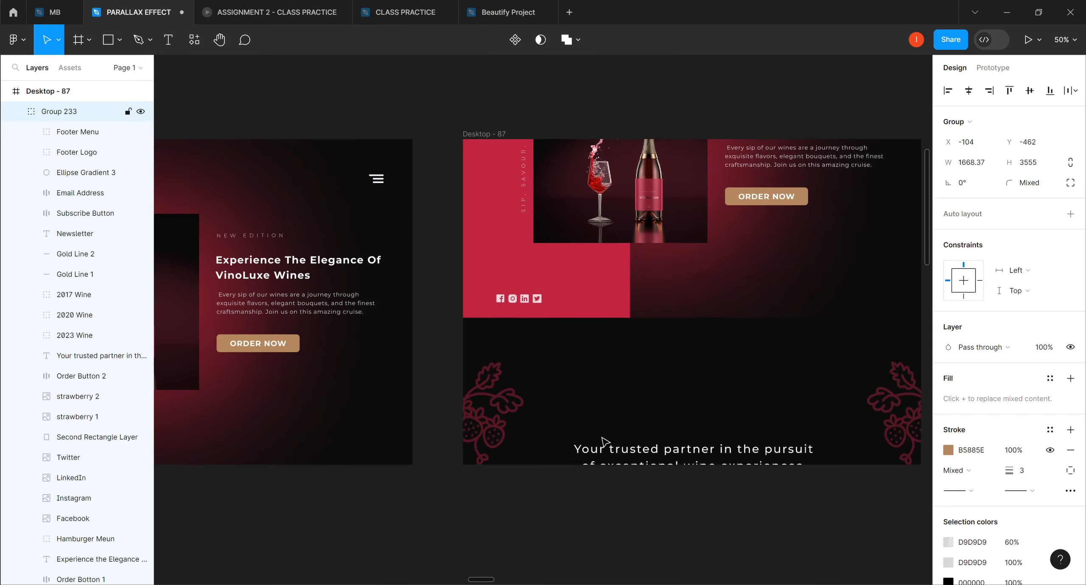
{"action": "key", "text": "Up"}
{"action": "key", "text": "Up"}
{"action": "key", "text": "Up"}
{"action": "key", "text": "Up"}
{"action": "key", "text": "Up"}
{"action": "key", "text": "Up"}
{"action": "key", "text": "Up"}
{"action": "key", "text": "Up"}
{"action": "key", "text": "Up"}
{"action": "key", "text": "Up"}
{"action": "key", "text": "Up"}
{"action": "key", "text": "Up"}
{"action": "key", "text": "Up"}
{"action": "key", "text": "Up"}
{"action": "key", "text": "Up"}
{"action": "key", "text": "Up"}
{"action": "key", "text": "Up"}
{"action": "key", "text": "Up"}
{"action": "key", "text": "Up"}
{"action": "key", "text": "Up"}
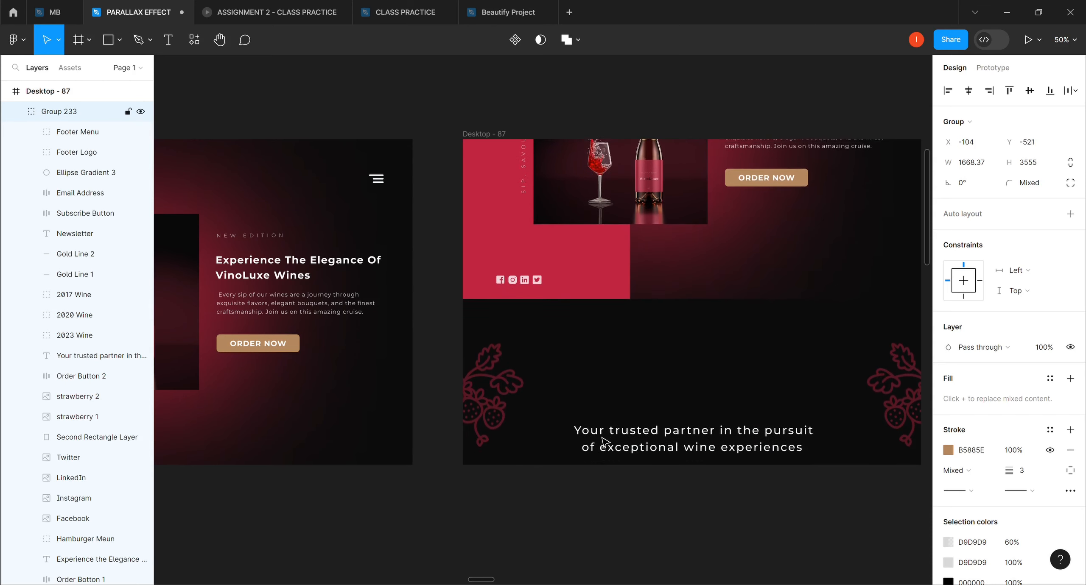
{"action": "key", "text": "Up"}
{"action": "key", "text": "Up"}
{"action": "key", "text": "Up"}
{"action": "key", "text": "Up"}
{"action": "key", "text": "Up"}
{"action": "key", "text": "Up"}
{"action": "key", "text": "Up"}
{"action": "key", "text": "Up"}
{"action": "key", "text": "Up"}
{"action": "key", "text": "Up"}
{"action": "key", "text": "Up"}
{"action": "key", "text": "Up"}
{"action": "key", "text": "Up"}
{"action": "key", "text": "Up"}
{"action": "key", "text": "Up"}
{"action": "key", "text": "Up"}
{"action": "key", "text": "Up"}
{"action": "key", "text": "Up"}
{"action": "key", "text": "Up"}
{"action": "key", "text": "Up"}
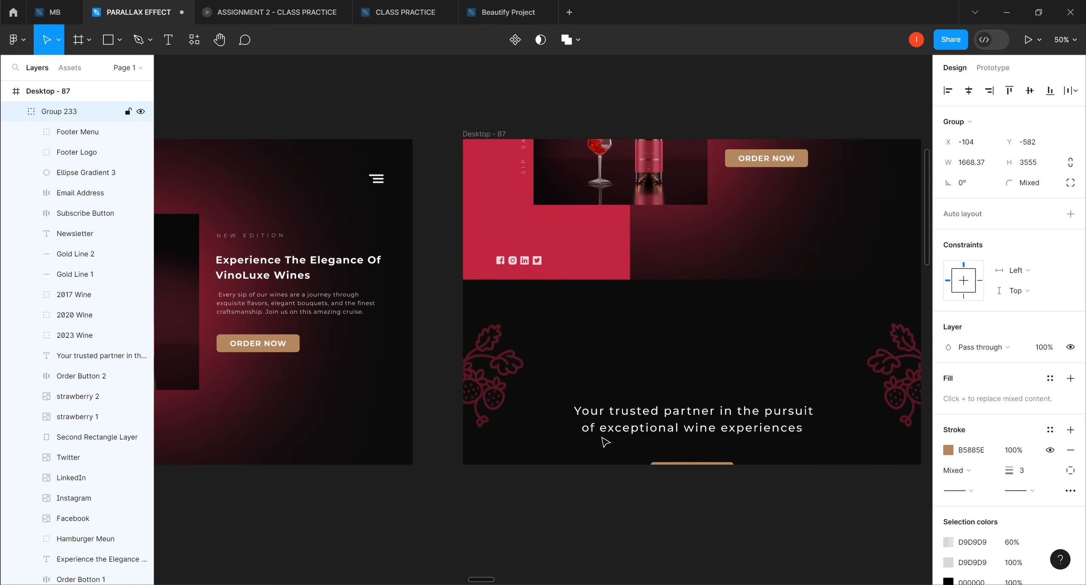
{"action": "key", "text": "Up"}
{"action": "key", "text": "Up"}
{"action": "key", "text": "Up"}
{"action": "key", "text": "Up"}
{"action": "key", "text": "Up"}
{"action": "key", "text": "Up"}
{"action": "key", "text": "Up"}
{"action": "key", "text": "Up"}
{"action": "key", "text": "Up"}
{"action": "key", "text": "Up"}
{"action": "key", "text": "Up"}
{"action": "key", "text": "Up"}
{"action": "key", "text": "Up"}
{"action": "key", "text": "Up"}
{"action": "key", "text": "Up"}
{"action": "key", "text": "Up"}
{"action": "key", "text": "Up"}
{"action": "key", "text": "Up"}
{"action": "key", "text": "Up"}
{"action": "key", "text": "Up"}
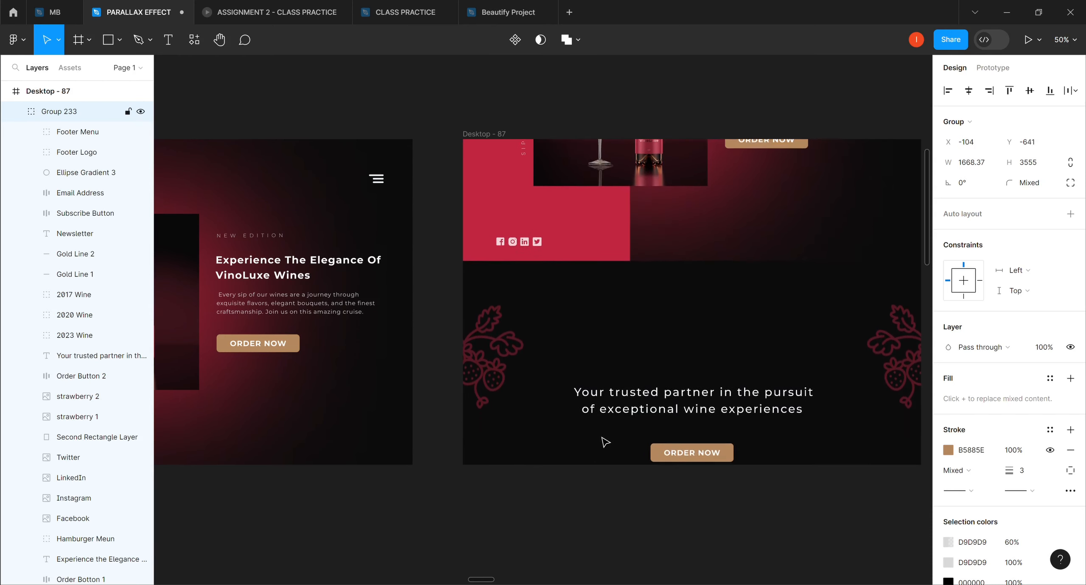
{"action": "key", "text": "Up"}
{"action": "key", "text": "Up"}
{"action": "key", "text": "Up"}
{"action": "key", "text": "Up"}
{"action": "key", "text": "Up"}
{"action": "key", "text": "Up"}
{"action": "key", "text": "Up"}
{"action": "key", "text": "Up"}
{"action": "key", "text": "Up"}
{"action": "key", "text": "Up"}
{"action": "key", "text": "Up"}
{"action": "key", "text": "Up"}
{"action": "key", "text": "Up"}
{"action": "key", "text": "Up"}
{"action": "key", "text": "Up"}
{"action": "key", "text": "Up"}
{"action": "key", "text": "Up"}
{"action": "key", "text": "Up"}
{"action": "key", "text": "Up"}
{"action": "key", "text": "Up"}
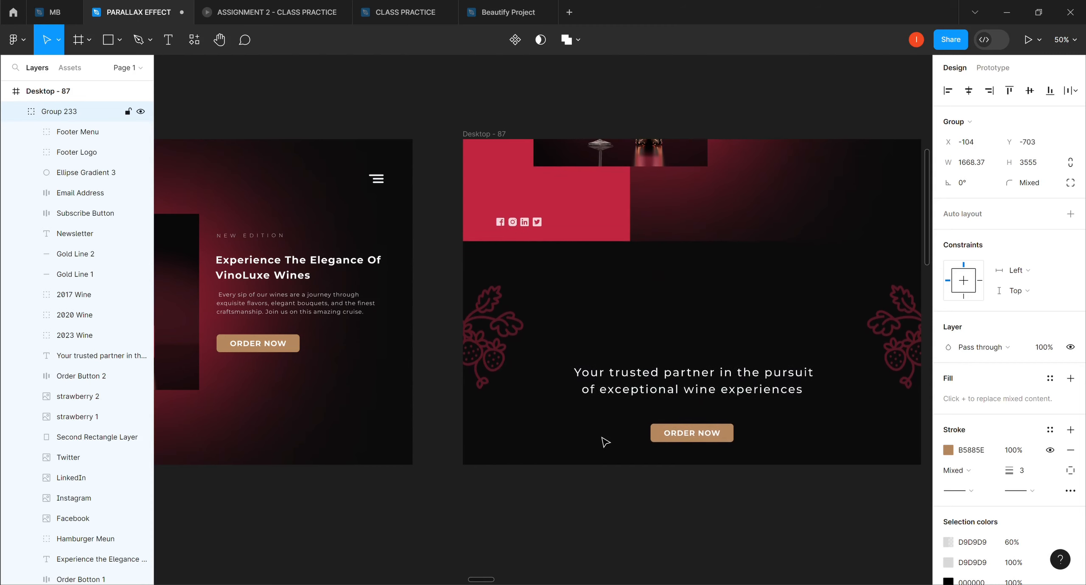
{"action": "key", "text": "Up"}
{"action": "key", "text": "Up"}
{"action": "key", "text": "Up"}
{"action": "key", "text": "Up"}
{"action": "key", "text": "Up"}
{"action": "key", "text": "Up"}
{"action": "key", "text": "Up"}
{"action": "key", "text": "Up"}
{"action": "key", "text": "Up"}
{"action": "key", "text": "Up"}
{"action": "key", "text": "Up"}
{"action": "key", "text": "Up"}
{"action": "key", "text": "Up"}
{"action": "key", "text": "Up"}
{"action": "key", "text": "Up"}
{"action": "key", "text": "Up"}
{"action": "key", "text": "Up"}
{"action": "key", "text": "Up"}
{"action": "key", "text": "Up"}
{"action": "key", "text": "Up"}
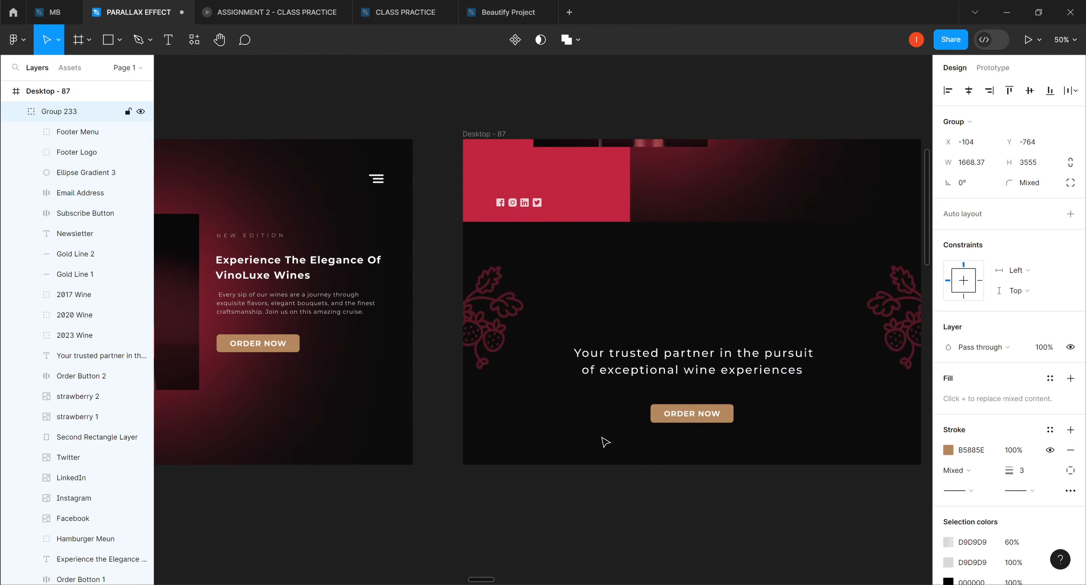
{"action": "key", "text": "Up"}
{"action": "key", "text": "Up"}
{"action": "key", "text": "Up"}
{"action": "key", "text": "Up"}
{"action": "key", "text": "Up"}
{"action": "key", "text": "Up"}
{"action": "key", "text": "Up"}
{"action": "key", "text": "Up"}
{"action": "key", "text": "Up"}
{"action": "key", "text": "Up"}
{"action": "key", "text": "Up"}
{"action": "key", "text": "Up"}
{"action": "key", "text": "Up"}
{"action": "key", "text": "Up"}
{"action": "key", "text": "Up"}
{"action": "key", "text": "Up"}
{"action": "key", "text": "Up"}
{"action": "key", "text": "Up"}
{"action": "key", "text": "Up"}
{"action": "key", "text": "Up"}
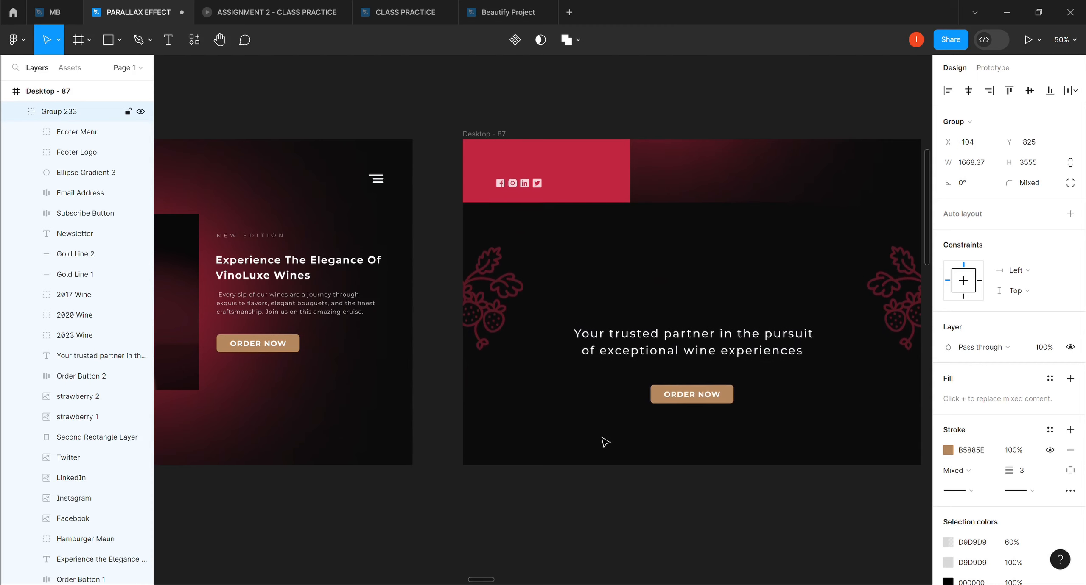
{"action": "key", "text": "Up"}
{"action": "key", "text": "Up"}
{"action": "key", "text": "Up"}
{"action": "key", "text": "Up"}
{"action": "key", "text": "Up"}
{"action": "key", "text": "Up"}
{"action": "key", "text": "Up"}
{"action": "key", "text": "Up"}
{"action": "key", "text": "Up"}
{"action": "key", "text": "Up"}
{"action": "key", "text": "Up"}
{"action": "key", "text": "Up"}
{"action": "key", "text": "Up"}
{"action": "key", "text": "Up"}
{"action": "key", "text": "Up"}
{"action": "key", "text": "Up"}
{"action": "key", "text": "Up"}
{"action": "key", "text": "Up"}
{"action": "key", "text": "Up"}
{"action": "key", "text": "Up"}
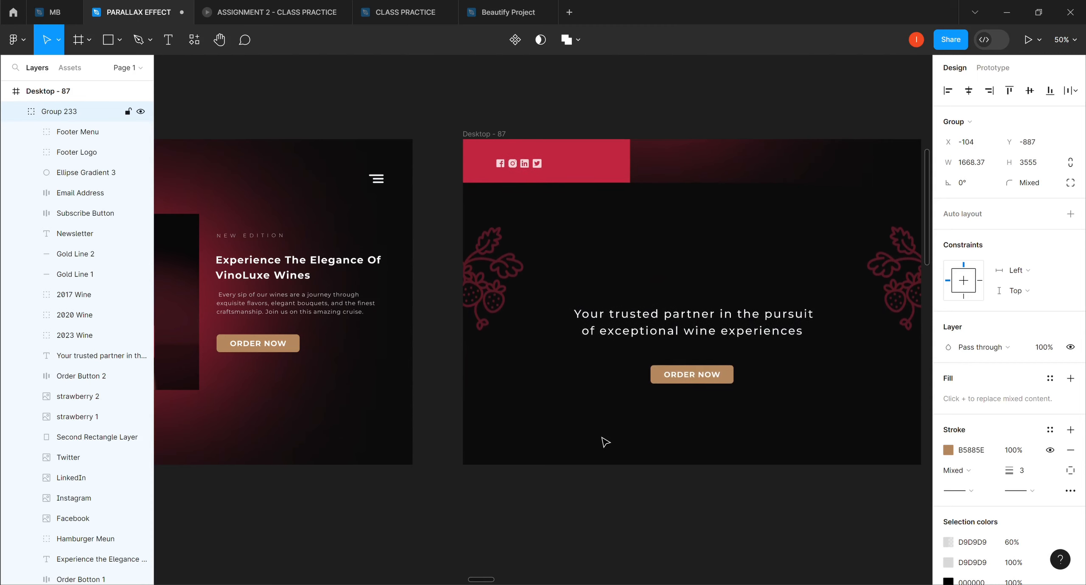
Nudge the content group inside the Desktop - 87 frame straight up to Y -1052, bringing the bottle tops into the frame's lower edge.
{"action": "key", "text": "Up"}
{"action": "key", "text": "Up"}
{"action": "key", "text": "Up"}
{"action": "key", "text": "Up"}
{"action": "key", "text": "Up"}
{"action": "key", "text": "Up"}
{"action": "key", "text": "Up"}
{"action": "key", "text": "Up"}
{"action": "key", "text": "Up"}
{"action": "key", "text": "Up"}
{"action": "key", "text": "Up"}
{"action": "key", "text": "Up"}
{"action": "key", "text": "Up"}
{"action": "key", "text": "Up"}
{"action": "key", "text": "Up"}
{"action": "key", "text": "Up"}
{"action": "key", "text": "Up"}
{"action": "key", "text": "Up"}
{"action": "key", "text": "Up"}
{"action": "key", "text": "Up"}
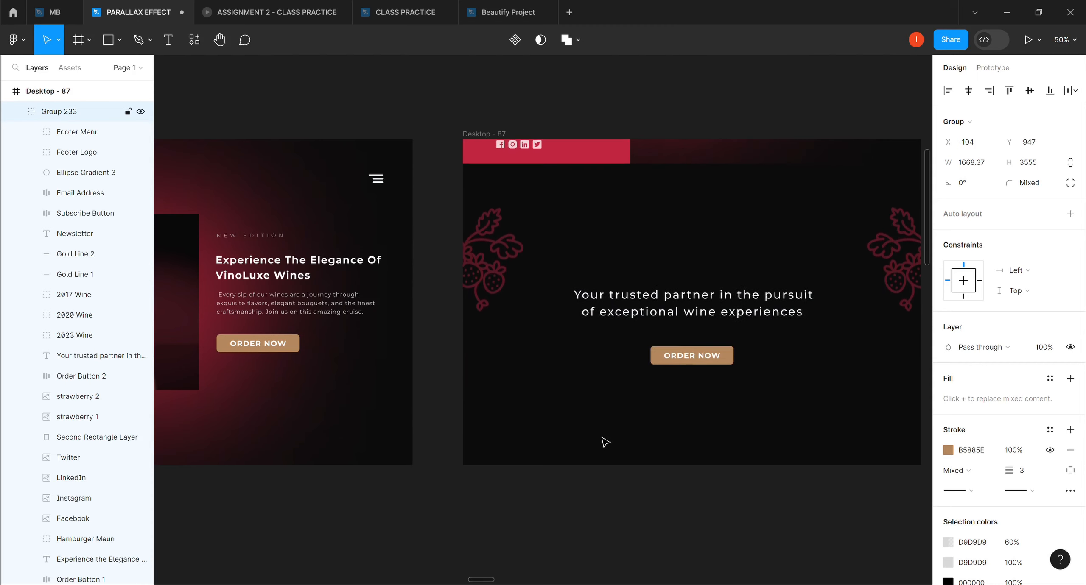
{"action": "key", "text": "Up"}
{"action": "key", "text": "Up"}
{"action": "key", "text": "Up"}
{"action": "key", "text": "Up"}
{"action": "key", "text": "Up"}
{"action": "key", "text": "Up"}
{"action": "key", "text": "Up"}
{"action": "key", "text": "Up"}
{"action": "key", "text": "Up"}
{"action": "key", "text": "Up"}
{"action": "key", "text": "Up"}
{"action": "key", "text": "Up"}
{"action": "key", "text": "Up"}
{"action": "key", "text": "Up"}
{"action": "key", "text": "Up"}
{"action": "key", "text": "Up"}
{"action": "key", "text": "Up"}
{"action": "key", "text": "Up"}
{"action": "key", "text": "Up"}
{"action": "key", "text": "Up"}
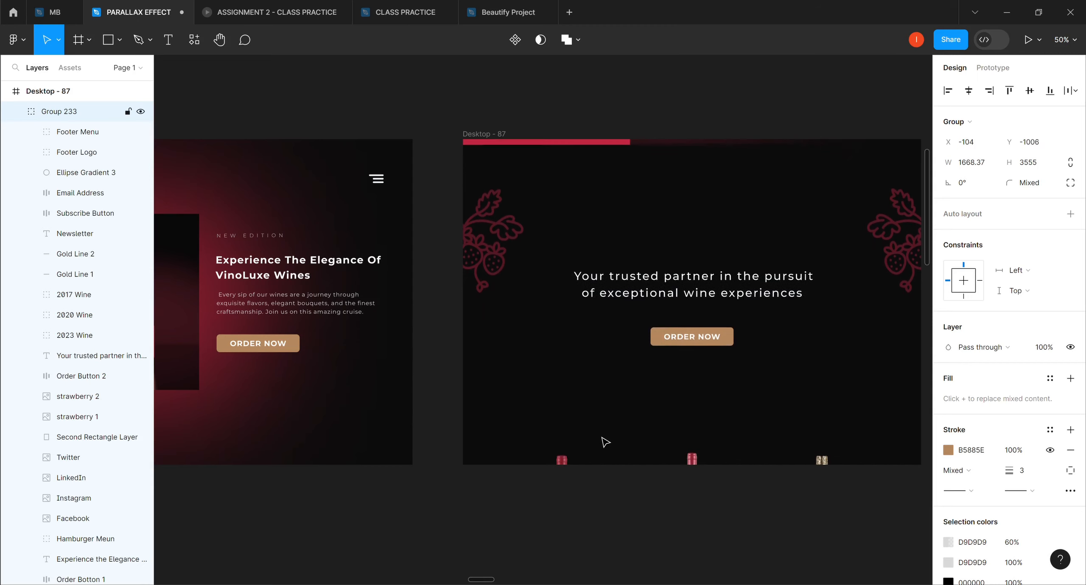
{"action": "key", "text": "Up"}
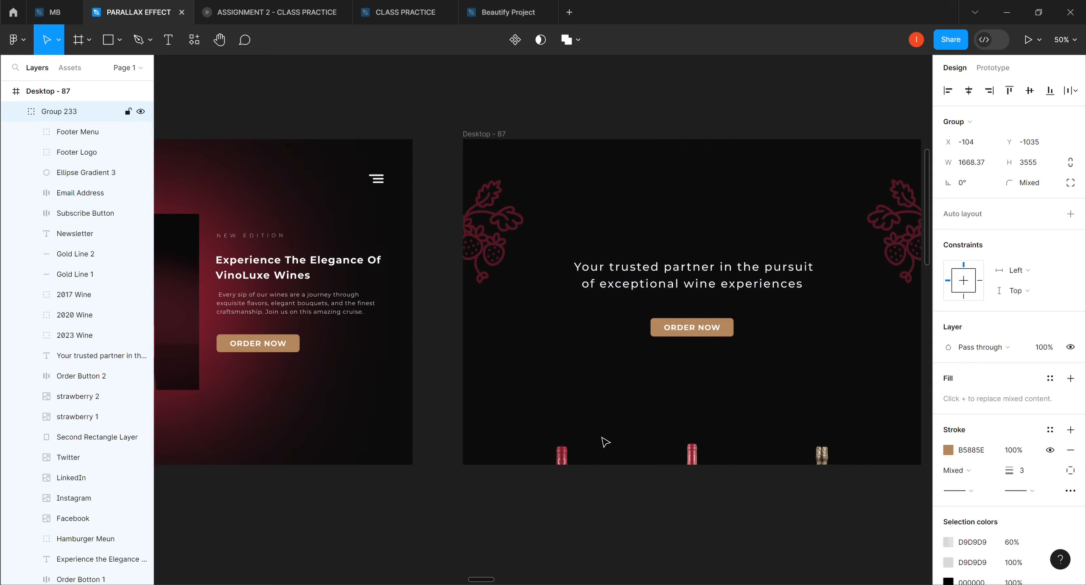
{"action": "key", "text": "Up"}
{"action": "key", "text": "Up"}
{"action": "key", "text": "Up"}
{"action": "key", "text": "Up"}
{"action": "key", "text": "Up"}
{"action": "key", "text": "Up"}
{"action": "key", "text": "Up"}
{"action": "key", "text": "Up"}
{"action": "key", "text": "Up"}
{"action": "key", "text": "Up"}
{"action": "key", "text": "Up"}
{"action": "key", "text": "Up"}
{"action": "key", "text": "Up"}
{"action": "key", "text": "Up"}
{"action": "key", "text": "Up"}
{"action": "key", "text": "Up"}
{"action": "key", "text": "Up"}
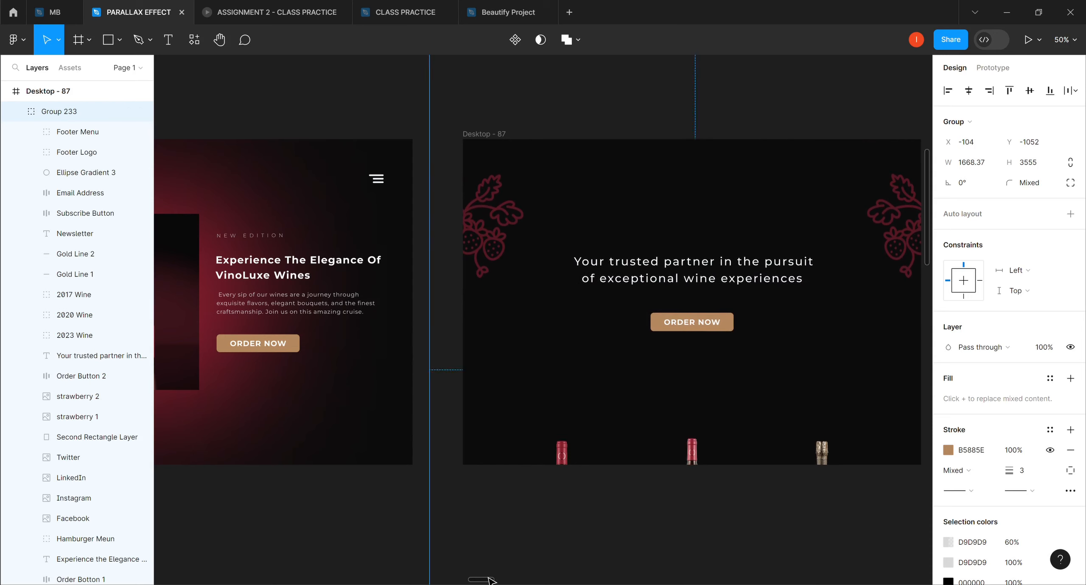
Select the content group inside the Desktop - 86 frame and expand it to reach its strawberry image layers.
{"action": "left_click_drag", "start_coordinate": [484, 583], "coordinate": [471, 583]}
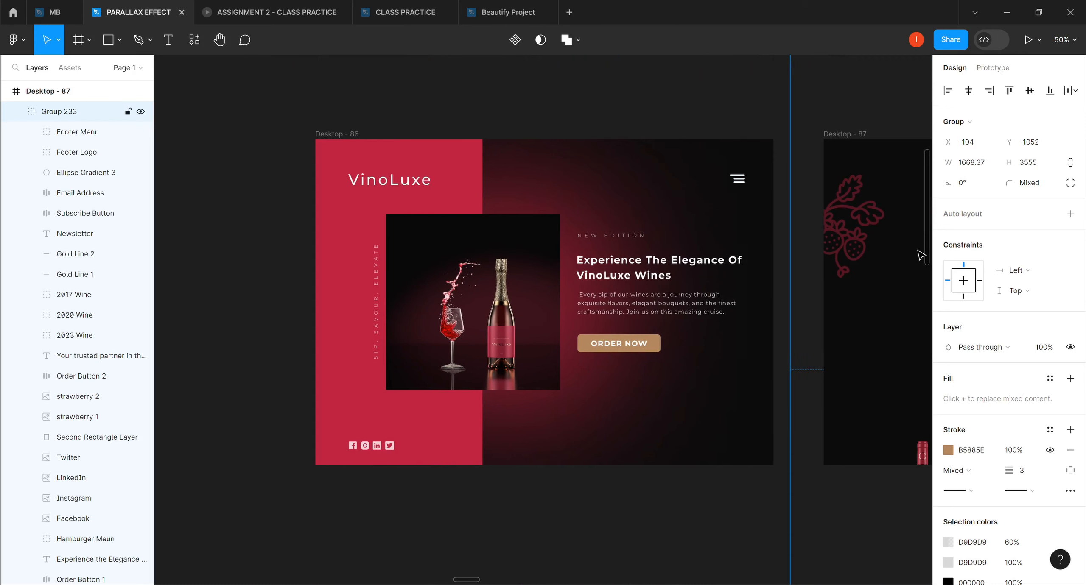
{"action": "left_click_drag", "start_coordinate": [930, 241], "coordinate": [934, 307]}
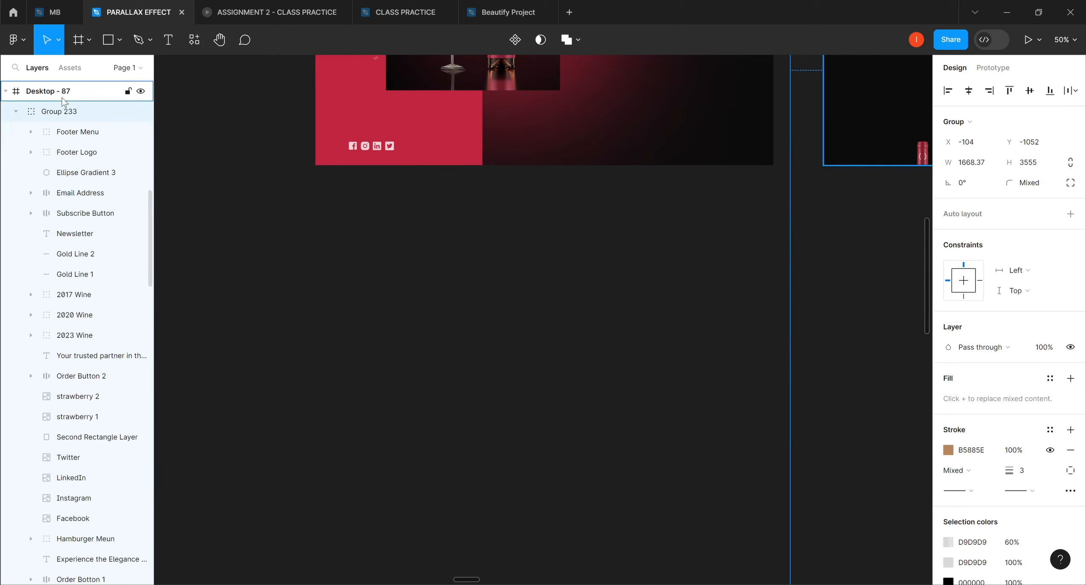
{"action": "scroll", "coordinate": [931, 254], "scroll_direction": "up", "scroll_amount": 10}
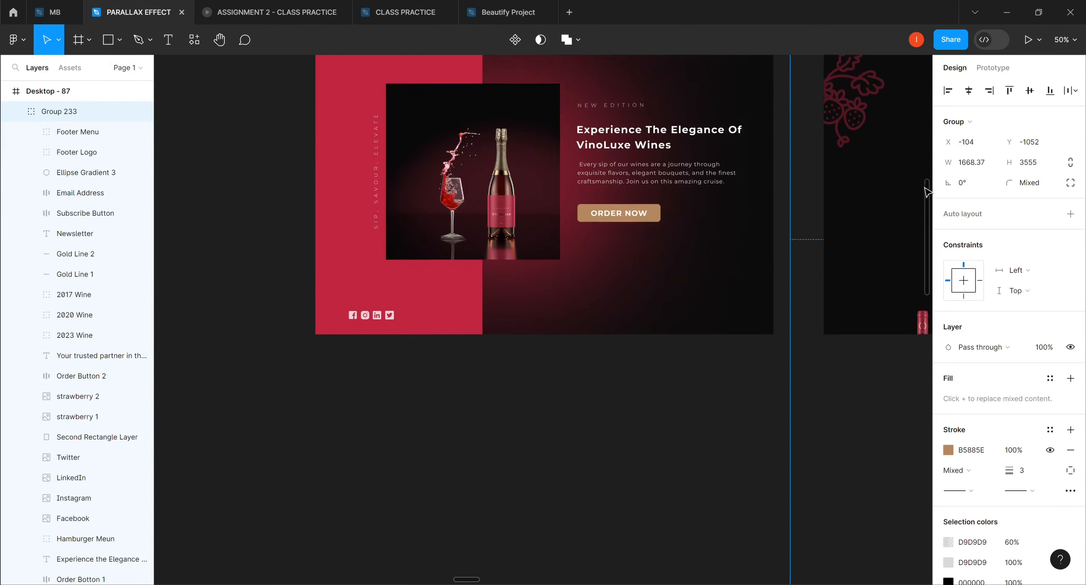
{"action": "left_click", "coordinate": [344, 318]}
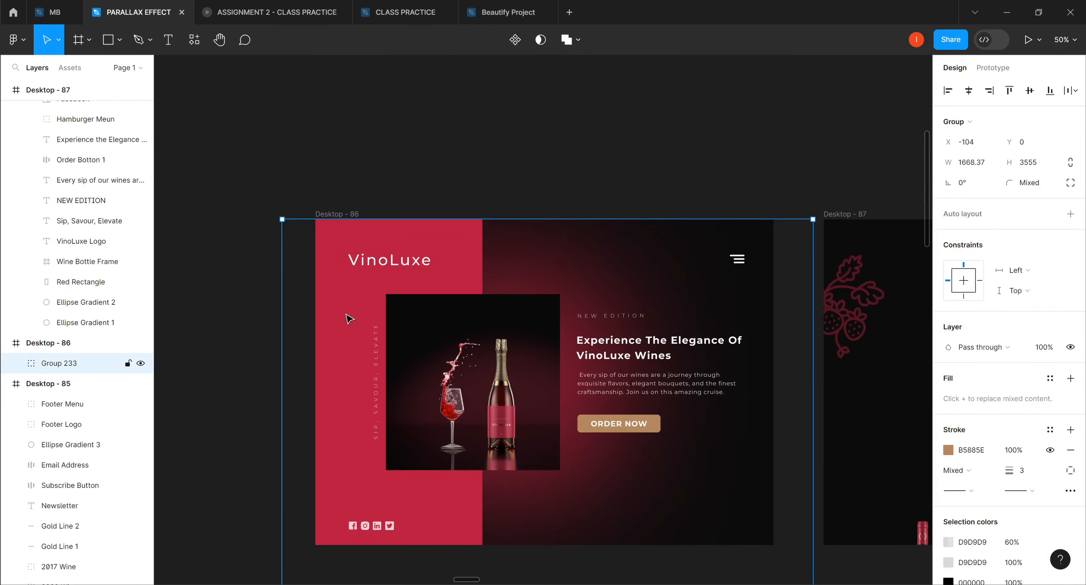
{"action": "left_click_drag", "start_coordinate": [929, 209], "coordinate": [937, 304]}
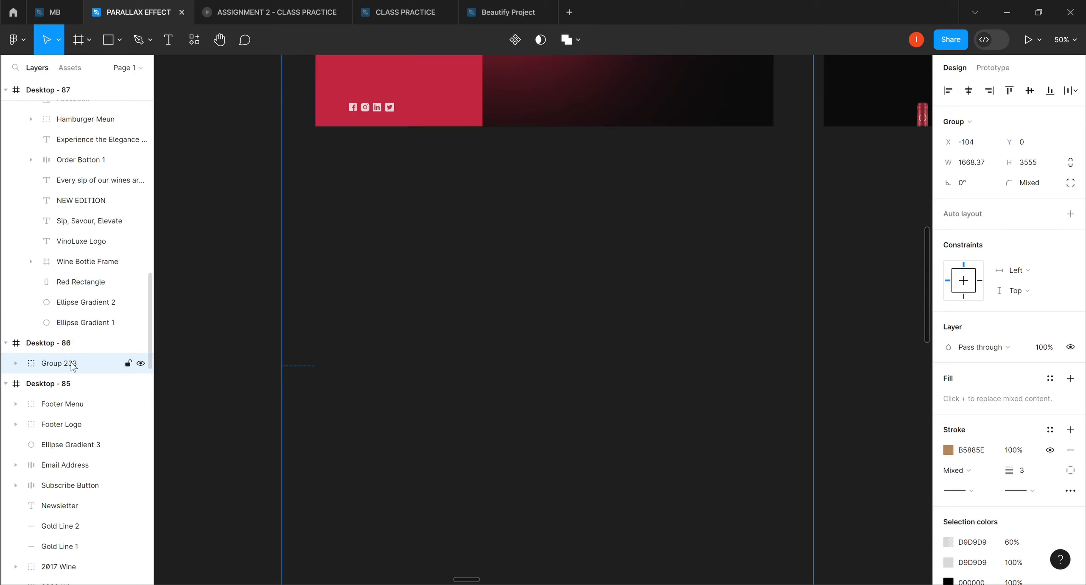
{"action": "left_click", "coordinate": [16, 363]}
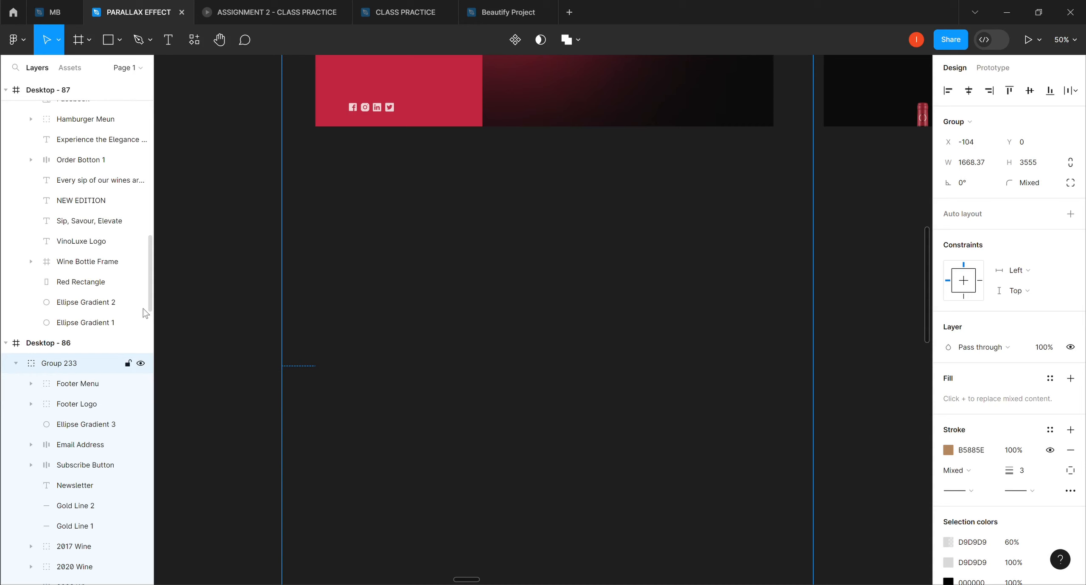
{"action": "left_click_drag", "start_coordinate": [152, 300], "coordinate": [164, 354]}
{"action": "right_click", "coordinate": [158, 347]}
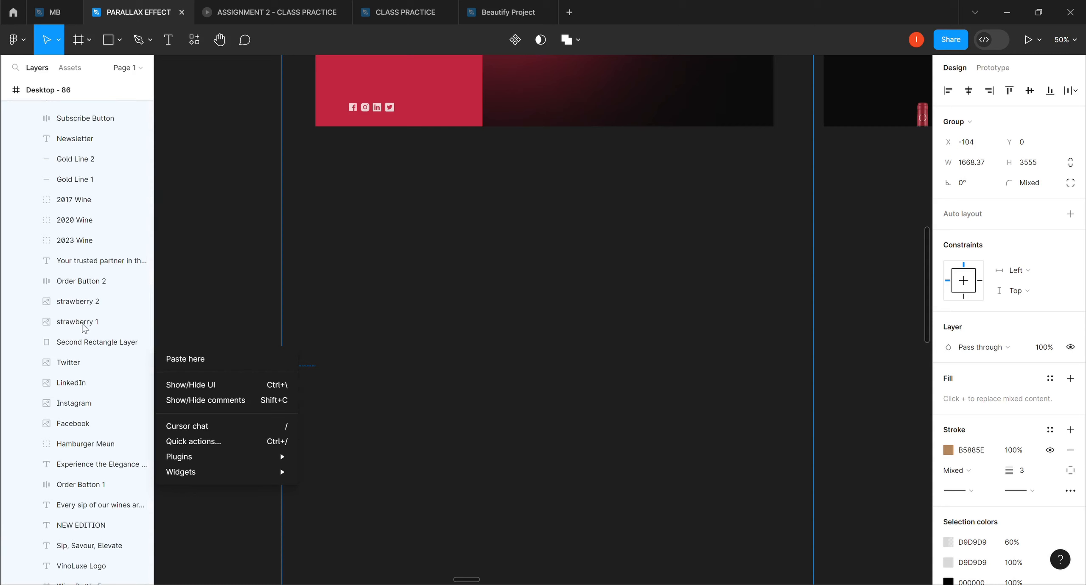
Try to nudge the strawberry 1 image inside the Desktop - 86 group to the left, and undo the move.
{"action": "left_click", "coordinate": [82, 323]}
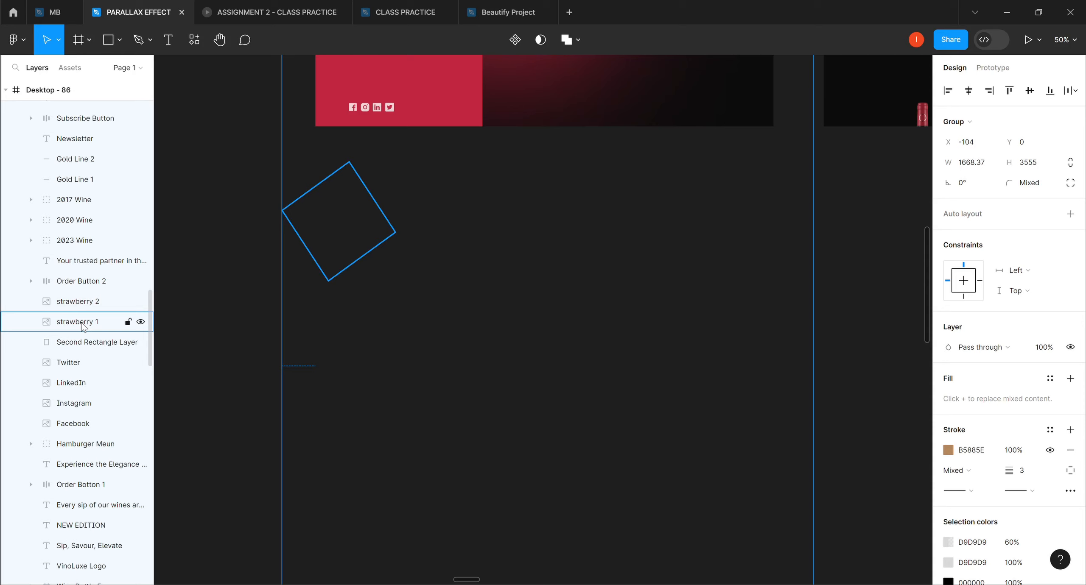
{"action": "key", "text": "Left"}
{"action": "key", "text": "Left"}
{"action": "key", "text": "Left"}
{"action": "key", "text": "Left"}
{"action": "key", "text": "Left"}
{"action": "key", "text": "Left"}
{"action": "key", "text": "Left"}
{"action": "key", "text": "Left"}
{"action": "key", "text": "Left"}
{"action": "key", "text": "Left"}
{"action": "key", "text": "Left"}
{"action": "key", "text": "Left"}
{"action": "key", "text": "Left"}
{"action": "key", "text": "Left"}
{"action": "key", "text": "Left"}
{"action": "key", "text": "Left"}
{"action": "key", "text": "Left"}
{"action": "key", "text": "Left"}
{"action": "key", "text": "Left"}
{"action": "key", "text": "Left"}
{"action": "key", "text": "Left"}
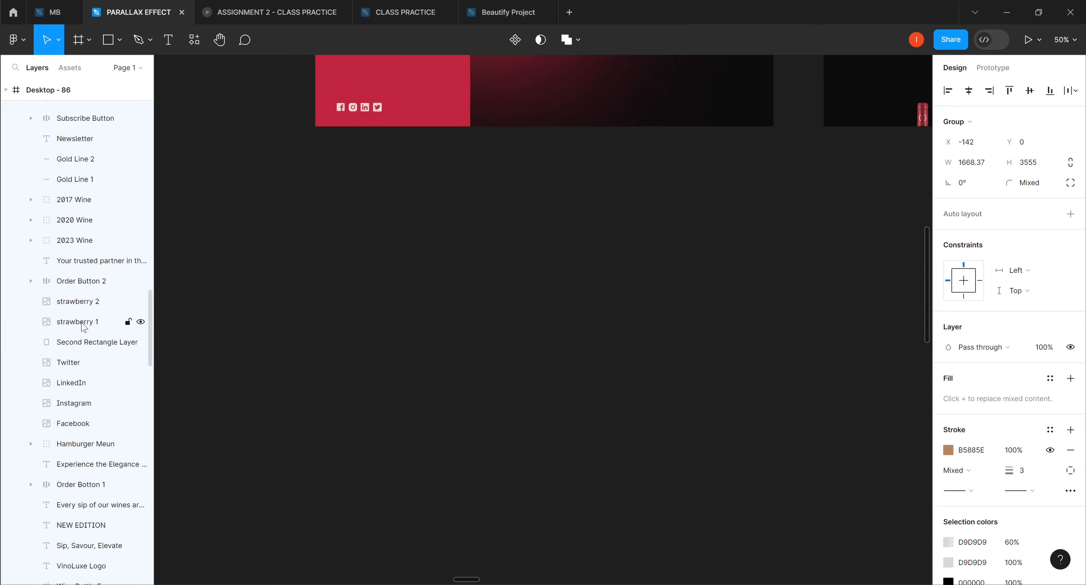
{"action": "key", "text": "ctrl+z"}
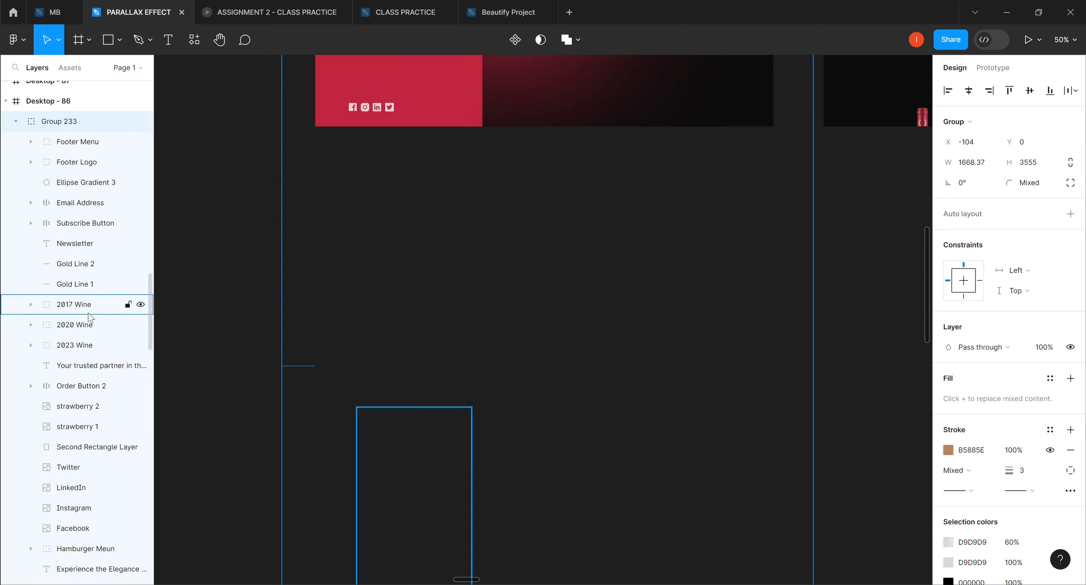
Nudge the strawberry 1 image inside the Desktop - 86 group straight left to about X -246, beyond the frame's left edge.
{"action": "left_click", "coordinate": [83, 431]}
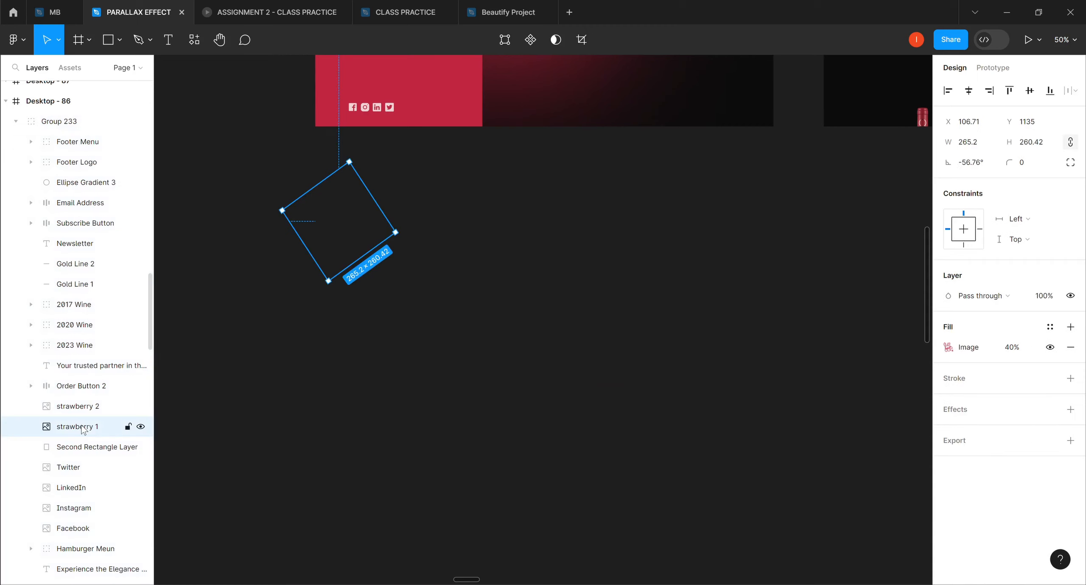
{"action": "key", "text": "Left"}
{"action": "key", "text": "Left"}
{"action": "key", "text": "Left"}
{"action": "key", "text": "Left"}
{"action": "key", "text": "Left"}
{"action": "key", "text": "Left"}
{"action": "key", "text": "Left"}
{"action": "key", "text": "Left"}
{"action": "key", "text": "Left"}
{"action": "key", "text": "Left"}
{"action": "key", "text": "Left"}
{"action": "key", "text": "Left"}
{"action": "key", "text": "Left"}
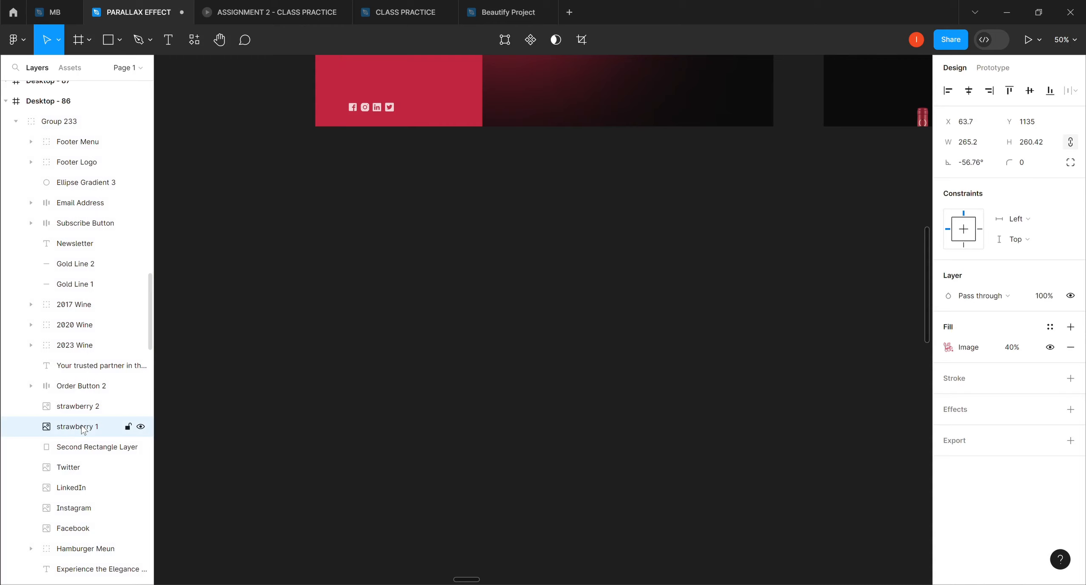
{"action": "key", "text": "Left"}
{"action": "key", "text": "Left"}
{"action": "key", "text": "Left"}
{"action": "key", "text": "Left"}
{"action": "key", "text": "Left"}
{"action": "key", "text": "Left"}
{"action": "key", "text": "Left"}
{"action": "key", "text": "Left"}
{"action": "key", "text": "Left"}
{"action": "key", "text": "Left"}
{"action": "key", "text": "Left"}
{"action": "key", "text": "Left"}
{"action": "key", "text": "Left"}
{"action": "key", "text": "Left"}
{"action": "key", "text": "Left"}
{"action": "key", "text": "Left"}
{"action": "key", "text": "Left"}
{"action": "key", "text": "Left"}
{"action": "key", "text": "Left"}
{"action": "key", "text": "Left"}
{"action": "key", "text": "Left"}
{"action": "key", "text": "Left"}
{"action": "key", "text": "Left"}
{"action": "key", "text": "Left"}
{"action": "key", "text": "Left"}
{"action": "key", "text": "Left"}
{"action": "key", "text": "Left"}
{"action": "key", "text": "Left"}
{"action": "key", "text": "Left"}
{"action": "key", "text": "Left"}
{"action": "key", "text": "Left"}
{"action": "key", "text": "Left"}
{"action": "key", "text": "Left"}
{"action": "key", "text": "Left"}
{"action": "key", "text": "Left"}
{"action": "key", "text": "Left"}
{"action": "key", "text": "Left"}
{"action": "key", "text": "Left"}
{"action": "key", "text": "Left"}
{"action": "key", "text": "Left"}
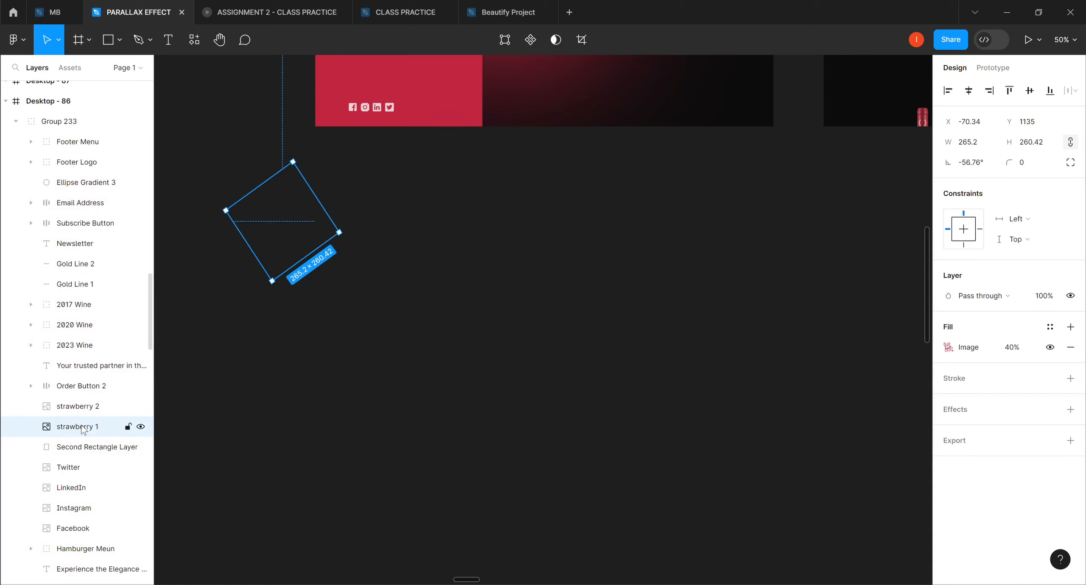
{"action": "key", "text": "Left"}
{"action": "key", "text": "Left"}
{"action": "key", "text": "Left"}
{"action": "key", "text": "Left"}
{"action": "key", "text": "Left"}
{"action": "key", "text": "Left"}
{"action": "key", "text": "Left"}
{"action": "key", "text": "Left"}
{"action": "key", "text": "Left"}
{"action": "key", "text": "Left"}
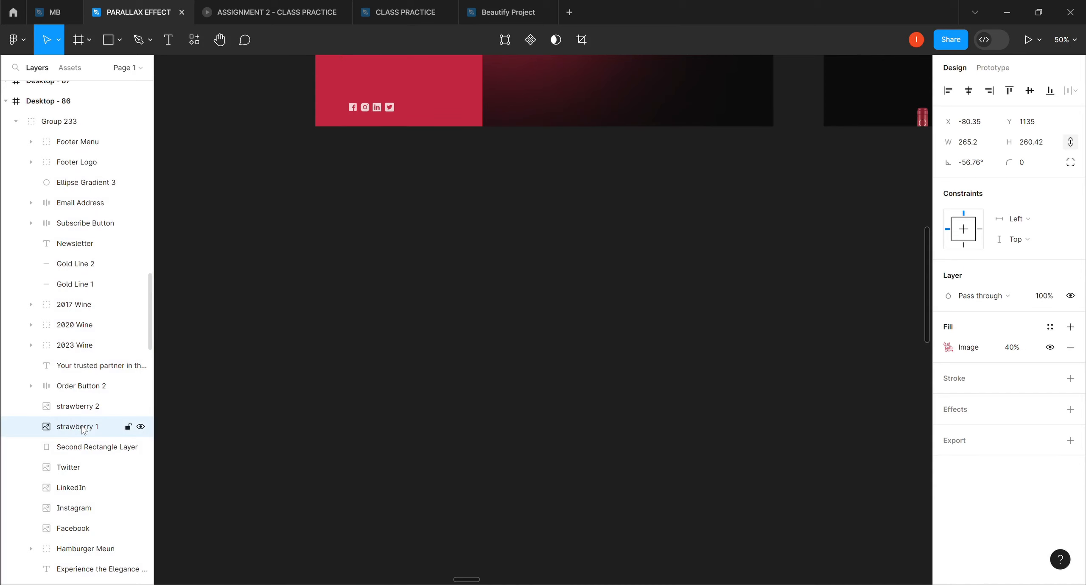
{"action": "key", "text": "Left"}
{"action": "key", "text": "Left"}
{"action": "key", "text": "Left"}
{"action": "key", "text": "Left"}
{"action": "key", "text": "Left"}
{"action": "key", "text": "Left"}
{"action": "key", "text": "Left"}
{"action": "key", "text": "Left"}
{"action": "key", "text": "Left"}
{"action": "key", "text": "Left"}
{"action": "key", "text": "Left"}
{"action": "key", "text": "Left"}
{"action": "key", "text": "Left"}
{"action": "key", "text": "Left"}
{"action": "key", "text": "Left"}
{"action": "key", "text": "Left"}
{"action": "key", "text": "Left"}
{"action": "key", "text": "Left"}
{"action": "key", "text": "Left"}
{"action": "key", "text": "Left"}
{"action": "key", "text": "Left"}
{"action": "key", "text": "Left"}
{"action": "key", "text": "Left"}
{"action": "key", "text": "Left"}
{"action": "key", "text": "Left"}
{"action": "key", "text": "Left"}
{"action": "key", "text": "Left"}
{"action": "key", "text": "Left"}
{"action": "key", "text": "Left"}
{"action": "key", "text": "Left"}
{"action": "key", "text": "Left"}
{"action": "key", "text": "Left"}
{"action": "key", "text": "Left"}
{"action": "key", "text": "Left"}
{"action": "key", "text": "Left"}
{"action": "key", "text": "Left"}
{"action": "key", "text": "Left"}
{"action": "key", "text": "Left"}
{"action": "key", "text": "Left"}
{"action": "key", "text": "Left"}
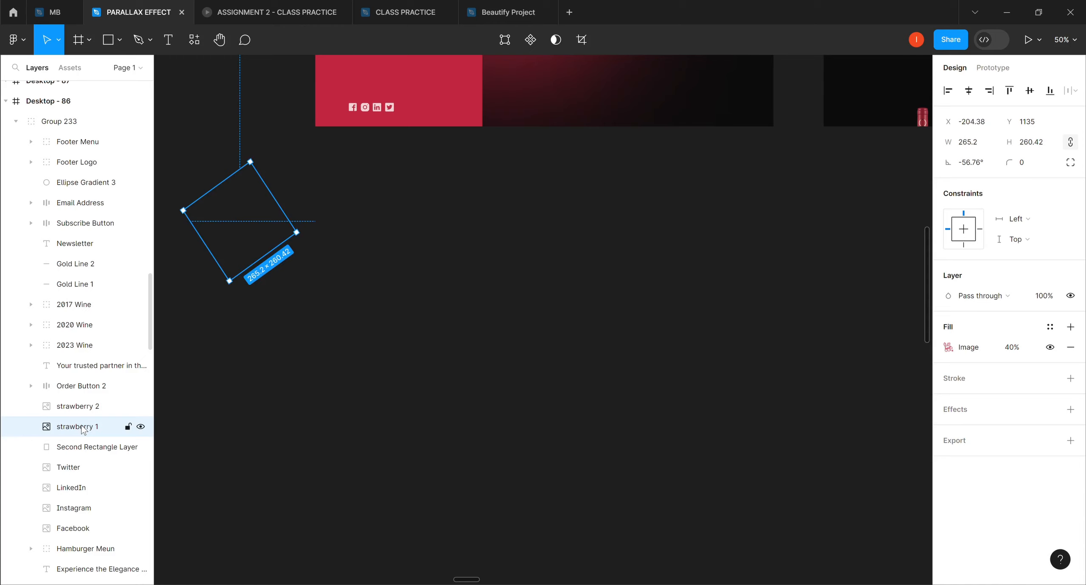
{"action": "key", "text": "Left"}
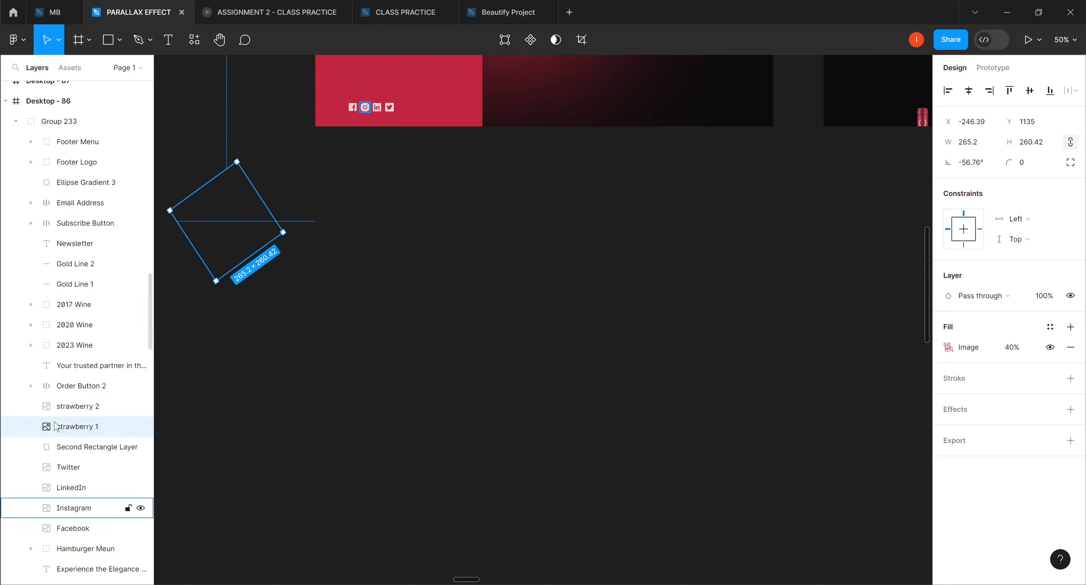
Nudge the strawberry 2 image inside the Desktop - 86 group straight right to about X 1729.5, well beyond the frame's right edge.
{"action": "left_click", "coordinate": [75, 408]}
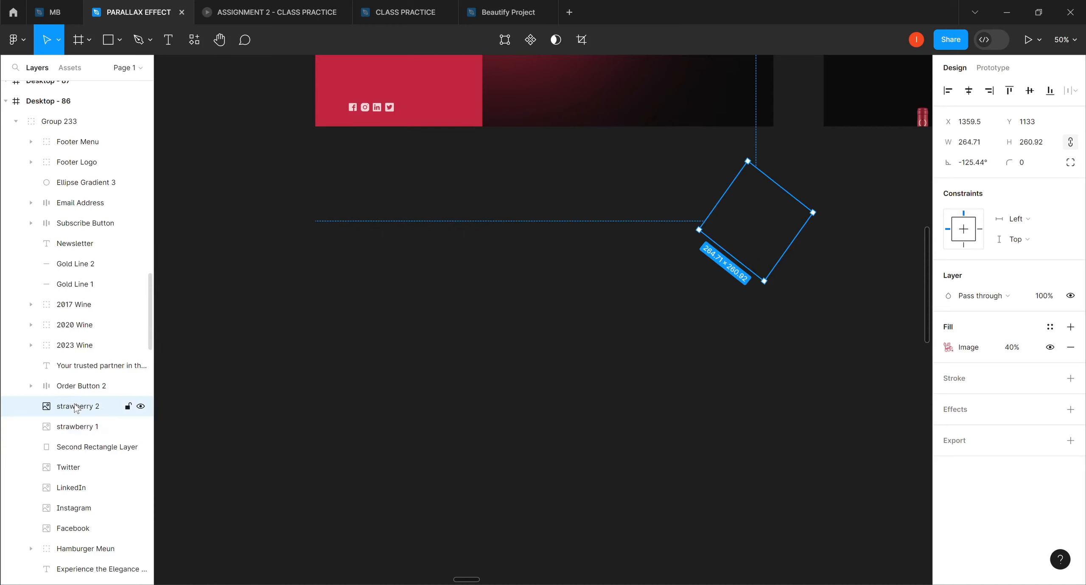
{"action": "key", "text": "Right"}
{"action": "key", "text": "Right"}
{"action": "key", "text": "Right"}
{"action": "key", "text": "Right"}
{"action": "key", "text": "Right"}
{"action": "key", "text": "Right"}
{"action": "key", "text": "Right"}
{"action": "key", "text": "Right"}
{"action": "key", "text": "Right"}
{"action": "key", "text": "Right"}
{"action": "key", "text": "Right"}
{"action": "key", "text": "Right"}
{"action": "key", "text": "Right"}
{"action": "key", "text": "Right"}
{"action": "key", "text": "Right"}
{"action": "key", "text": "Right"}
{"action": "key", "text": "Right"}
{"action": "key", "text": "Right"}
{"action": "key", "text": "Right"}
{"action": "key", "text": "Right"}
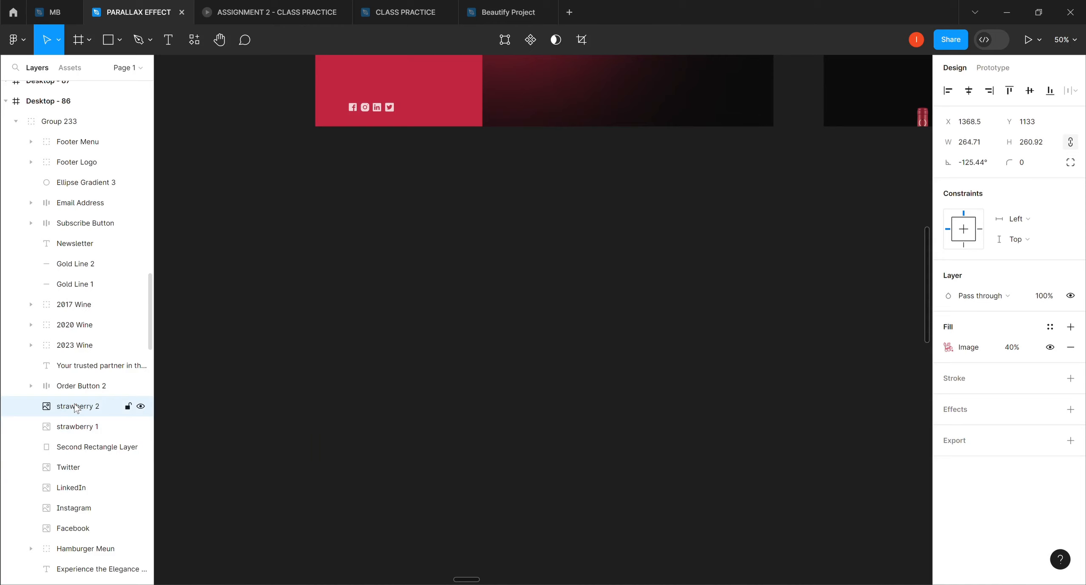
{"action": "key", "text": "Right"}
{"action": "key", "text": "Right"}
{"action": "key", "text": "Right"}
{"action": "key", "text": "Right"}
{"action": "key", "text": "Right"}
{"action": "key", "text": "Right"}
{"action": "key", "text": "Right"}
{"action": "key", "text": "Right"}
{"action": "key", "text": "Right"}
{"action": "key", "text": "Right"}
{"action": "key", "text": "Right"}
{"action": "key", "text": "Right"}
{"action": "key", "text": "Right"}
{"action": "key", "text": "Right"}
{"action": "key", "text": "Right"}
{"action": "key", "text": "Right"}
{"action": "key", "text": "Right"}
{"action": "key", "text": "Right"}
{"action": "key", "text": "Right"}
{"action": "key", "text": "Right"}
{"action": "key", "text": "Right"}
{"action": "key", "text": "Right"}
{"action": "key", "text": "Right"}
{"action": "key", "text": "Right"}
{"action": "key", "text": "Right"}
{"action": "key", "text": "Right"}
{"action": "key", "text": "Right"}
{"action": "key", "text": "Right"}
{"action": "key", "text": "Right"}
{"action": "key", "text": "Right"}
{"action": "key", "text": "Right"}
{"action": "key", "text": "Right"}
{"action": "key", "text": "Right"}
{"action": "key", "text": "Right"}
{"action": "key", "text": "Right"}
{"action": "key", "text": "Right"}
{"action": "key", "text": "Right"}
{"action": "key", "text": "Right"}
{"action": "key", "text": "Right"}
{"action": "key", "text": "Right"}
{"action": "key", "text": "Right"}
{"action": "key", "text": "Right"}
{"action": "key", "text": "Right"}
{"action": "key", "text": "Right"}
{"action": "key", "text": "Right"}
{"action": "key", "text": "Right"}
{"action": "key", "text": "Right"}
{"action": "key", "text": "Right"}
{"action": "key", "text": "Right"}
{"action": "key", "text": "Right"}
{"action": "key", "text": "Right"}
{"action": "key", "text": "Right"}
{"action": "key", "text": "Right"}
{"action": "key", "text": "Right"}
{"action": "key", "text": "Right"}
{"action": "key", "text": "Right"}
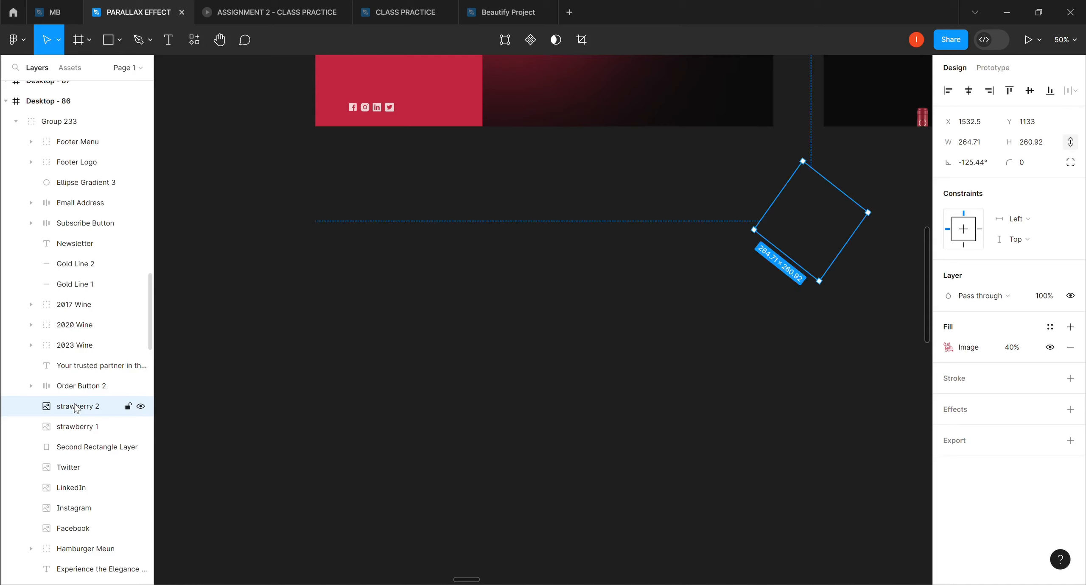
{"action": "key", "text": "Right"}
{"action": "key", "text": "Right"}
{"action": "key", "text": "Right"}
{"action": "key", "text": "Right"}
{"action": "key", "text": "Right"}
{"action": "key", "text": "Right"}
{"action": "key", "text": "Right"}
{"action": "key", "text": "Right"}
{"action": "key", "text": "Right"}
{"action": "key", "text": "Right"}
{"action": "key", "text": "Right"}
{"action": "key", "text": "Right"}
{"action": "key", "text": "Right"}
{"action": "key", "text": "Right"}
{"action": "key", "text": "Right"}
{"action": "key", "text": "Right"}
{"action": "key", "text": "Right"}
{"action": "key", "text": "Right"}
{"action": "key", "text": "Right"}
{"action": "key", "text": "Right"}
{"action": "key", "text": "Right"}
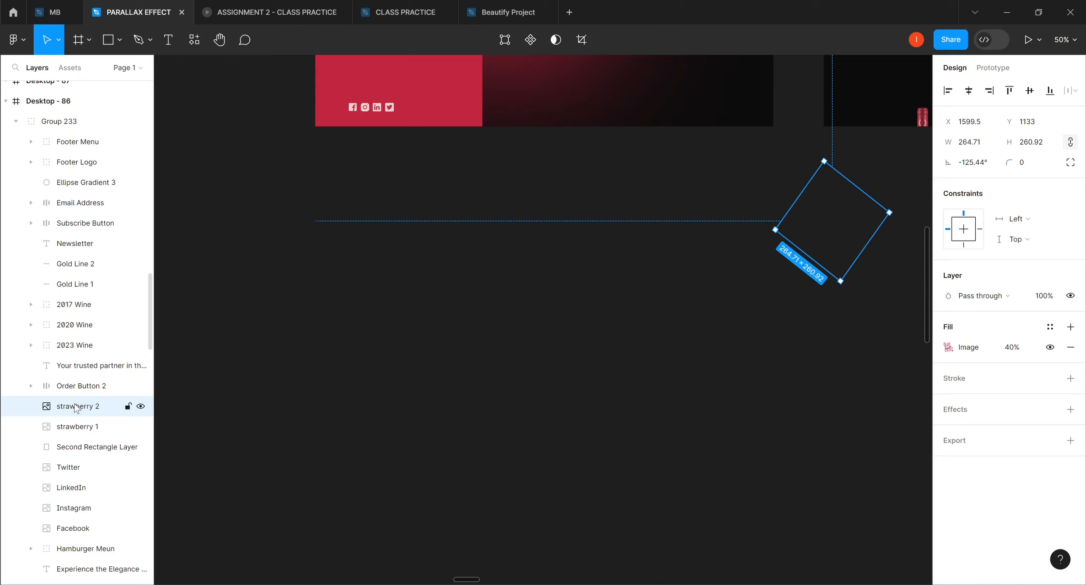
{"action": "key", "text": "Right"}
{"action": "key", "text": "Right"}
{"action": "key", "text": "Right"}
{"action": "key", "text": "Right"}
{"action": "key", "text": "Right"}
{"action": "key", "text": "Right"}
{"action": "key", "text": "Right"}
{"action": "key", "text": "Right"}
{"action": "key", "text": "Right"}
{"action": "key", "text": "Right"}
{"action": "key", "text": "Right"}
{"action": "key", "text": "Right"}
{"action": "key", "text": "Right"}
{"action": "key", "text": "Right"}
{"action": "key", "text": "Right"}
{"action": "key", "text": "Right"}
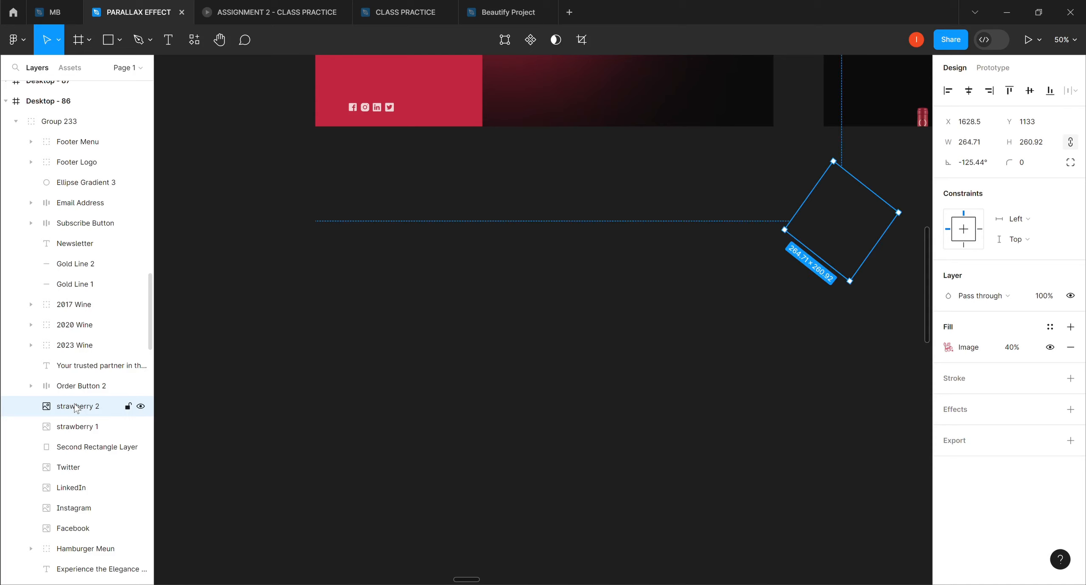
{"action": "key", "text": "Right"}
{"action": "key", "text": "Right"}
{"action": "key", "text": "Right"}
{"action": "key", "text": "Right"}
{"action": "key", "text": "Right"}
{"action": "key", "text": "Right"}
{"action": "key", "text": "Right"}
{"action": "key", "text": "Right"}
{"action": "key", "text": "Right"}
{"action": "key", "text": "Right"}
{"action": "key", "text": "Right"}
{"action": "key", "text": "Right"}
{"action": "key", "text": "Right"}
{"action": "key", "text": "Right"}
{"action": "key", "text": "Right"}
{"action": "key", "text": "Right"}
{"action": "key", "text": "Right"}
{"action": "key", "text": "Right"}
{"action": "key", "text": "Right"}
{"action": "key", "text": "Right"}
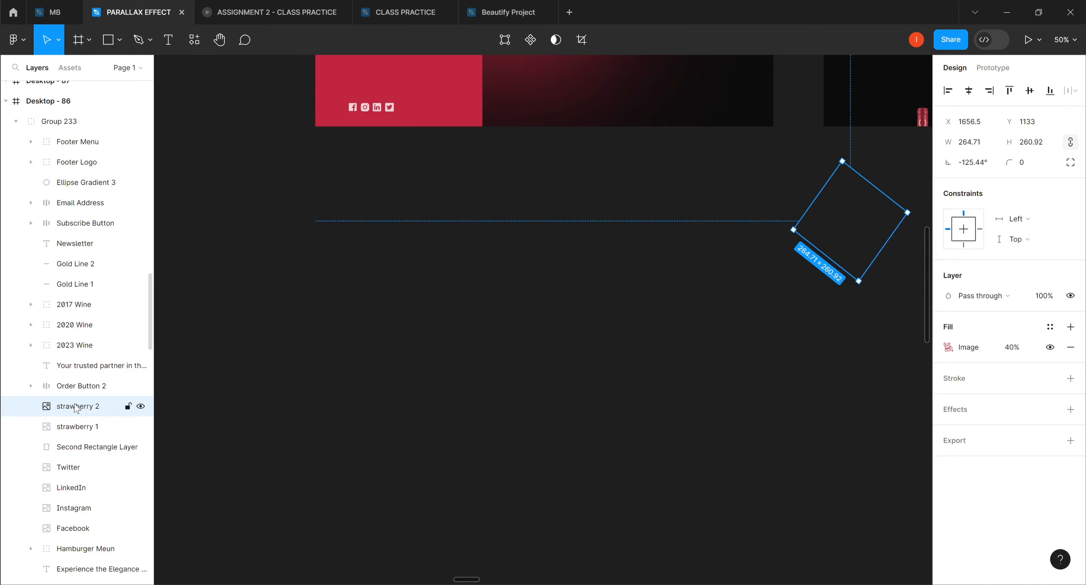
{"action": "key", "text": "Right"}
{"action": "key", "text": "Right"}
{"action": "key", "text": "Right"}
{"action": "key", "text": "Right"}
{"action": "key", "text": "Right"}
{"action": "key", "text": "Right"}
{"action": "key", "text": "Right"}
{"action": "key", "text": "Right"}
{"action": "key", "text": "Right"}
{"action": "key", "text": "Right"}
{"action": "key", "text": "Right"}
{"action": "key", "text": "Right"}
{"action": "key", "text": "Right"}
{"action": "key", "text": "Right"}
{"action": "key", "text": "Right"}
{"action": "key", "text": "Right"}
{"action": "key", "text": "Right"}
{"action": "key", "text": "Right"}
{"action": "key", "text": "Right"}
{"action": "key", "text": "Right"}
{"action": "key", "text": "Right"}
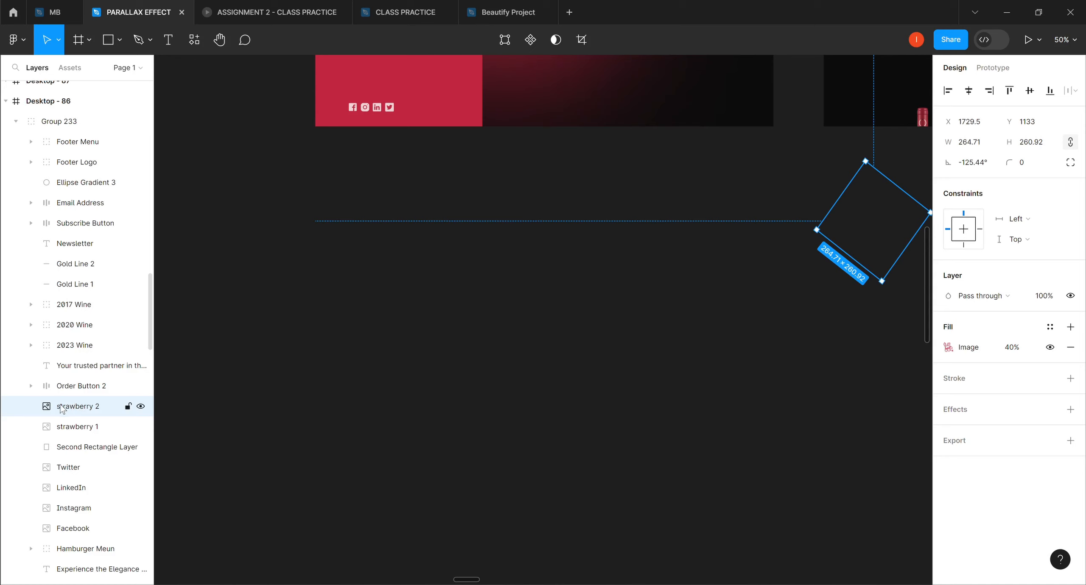
Rotate the "Your trusted partner" text inside the Desktop - 86 group to about -90° so it stands vertically.
{"action": "left_click", "coordinate": [75, 367]}
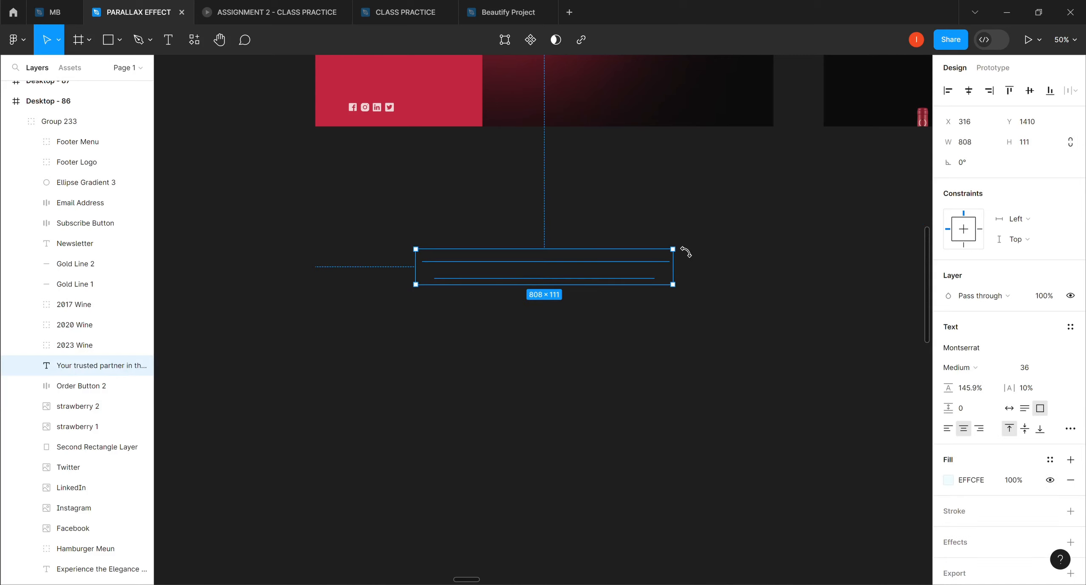
{"action": "left_click_drag", "start_coordinate": [687, 255], "coordinate": [558, 310]}
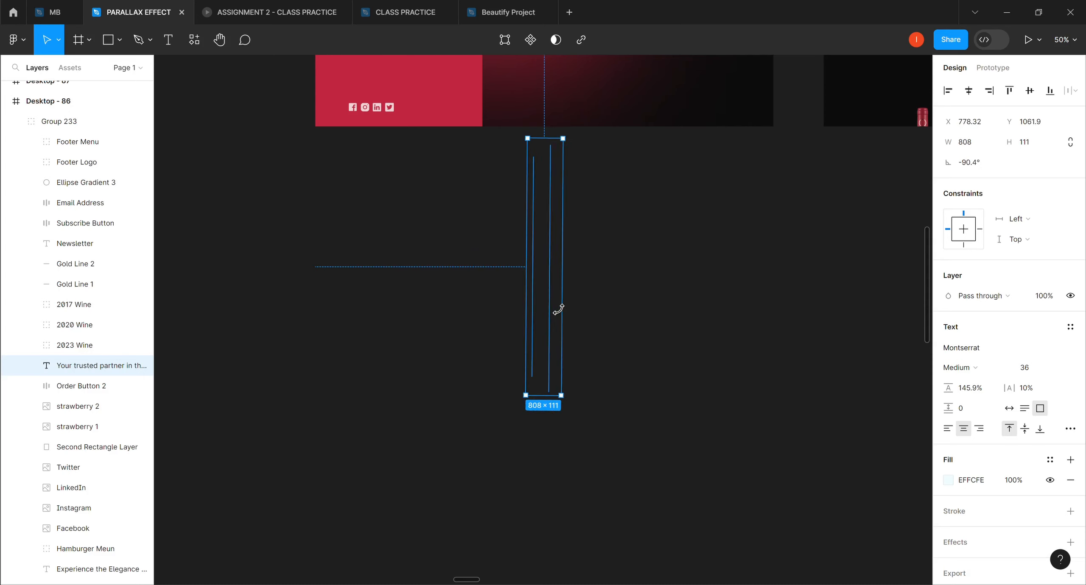
{"action": "left_click_drag", "start_coordinate": [558, 308], "coordinate": [558, 309]}
{"action": "key", "text": "ctrl+z"}
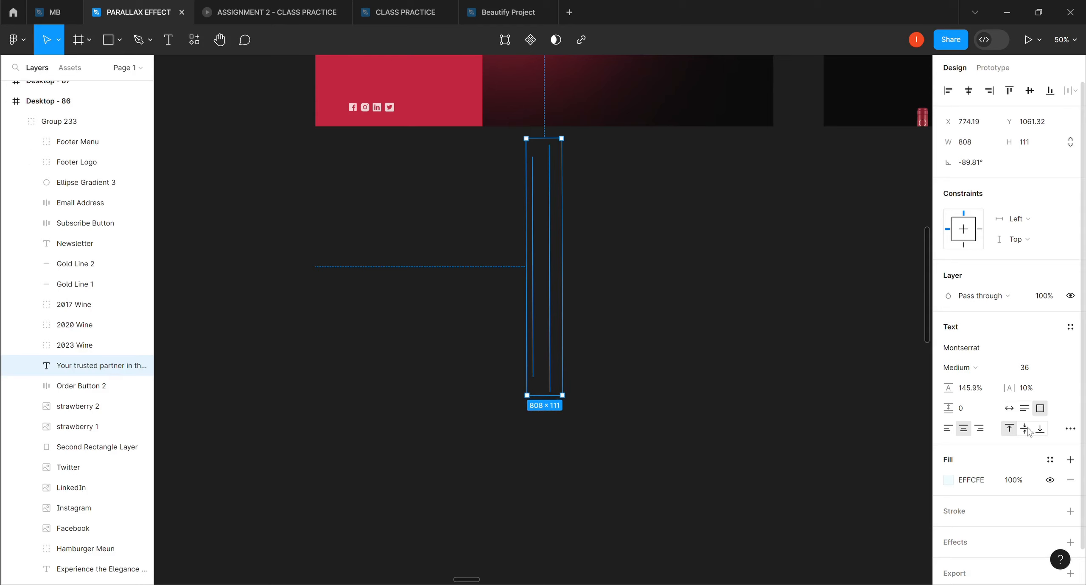
Set the fill opacity of the "Your trusted partner" text inside the Desktop - 86 group to 0%.
{"action": "left_click", "coordinate": [1016, 483]}
{"action": "type", "text": "0"}
{"action": "key", "text": "Return"}
Nudge the Order Button 2 inside the Desktop - 86 group straight up to about Y 1581.
{"action": "left_click", "coordinate": [87, 388]}
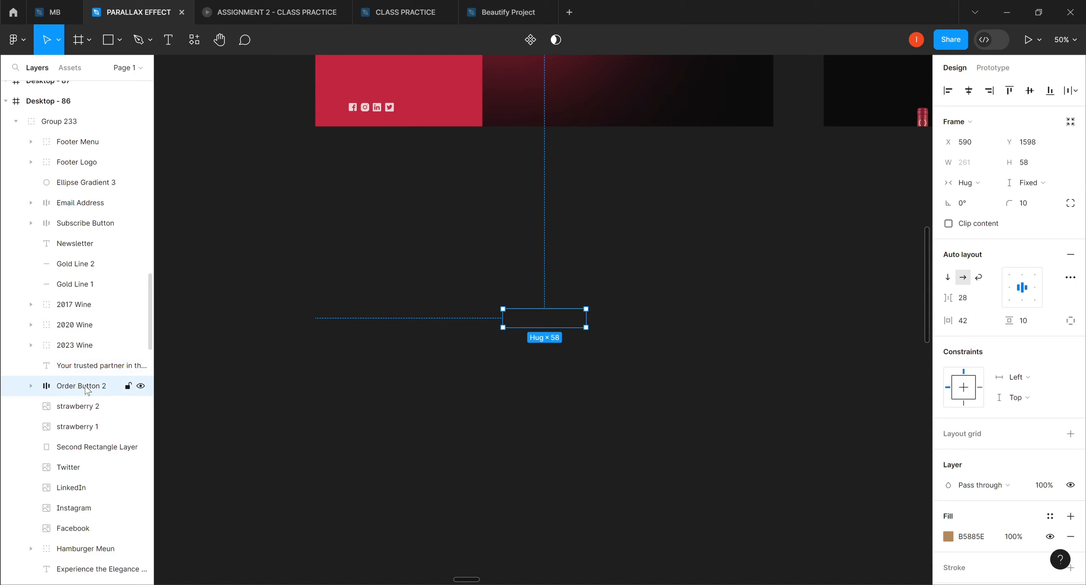
{"action": "key", "text": "Up"}
{"action": "key", "text": "Up"}
{"action": "key", "text": "Up"}
{"action": "key", "text": "Up"}
{"action": "key", "text": "Up"}
{"action": "key", "text": "Up"}
{"action": "key", "text": "Up"}
{"action": "key", "text": "Up"}
{"action": "key", "text": "Up"}
{"action": "key", "text": "Up"}
{"action": "key", "text": "Up"}
{"action": "key", "text": "Up"}
{"action": "key", "text": "Up"}
{"action": "key", "text": "Up"}
{"action": "key", "text": "Up"}
{"action": "key", "text": "Up"}
{"action": "key", "text": "Up"}
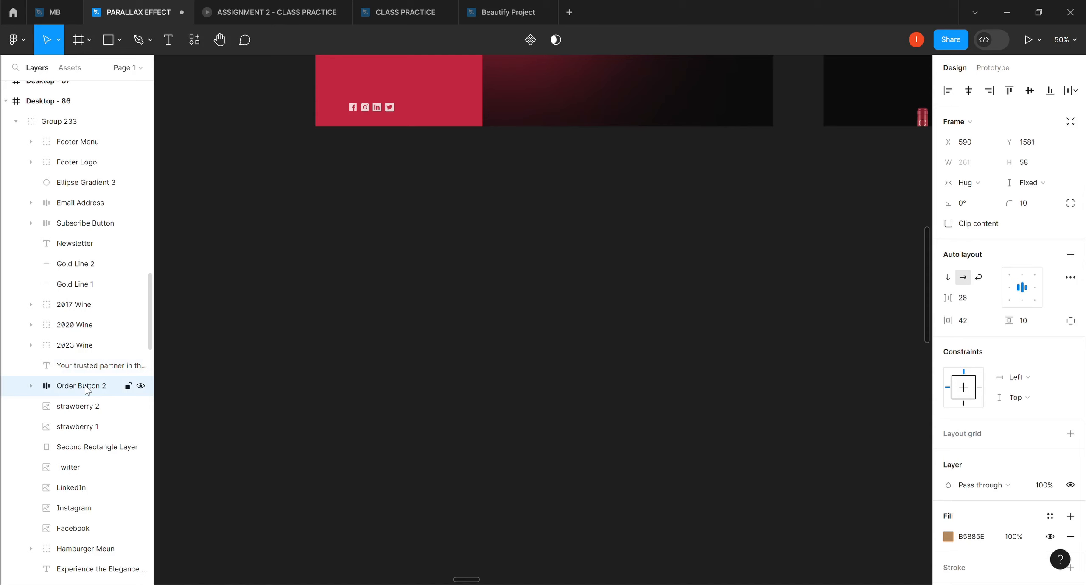
Nudge the Order Button 2 inside the Desktop - 86 group straight up until it overlaps the frame's bottom edge, at about Y 1001.
{"action": "key", "text": "Up"}
{"action": "key", "text": "Up"}
{"action": "key", "text": "Up"}
{"action": "key", "text": "Up"}
{"action": "key", "text": "Up"}
{"action": "key", "text": "Up"}
{"action": "key", "text": "Up"}
{"action": "key", "text": "Up"}
{"action": "key", "text": "Up"}
{"action": "key", "text": "Up"}
{"action": "key", "text": "Up"}
{"action": "key", "text": "Up"}
{"action": "key", "text": "Up"}
{"action": "key", "text": "Up"}
{"action": "key", "text": "Up"}
{"action": "key", "text": "Up"}
{"action": "key", "text": "Up"}
{"action": "key", "text": "Up"}
{"action": "key", "text": "Up"}
{"action": "key", "text": "Up"}
{"action": "key", "text": "Up"}
{"action": "key", "text": "Up"}
{"action": "key", "text": "Up"}
{"action": "key", "text": "Up"}
{"action": "key", "text": "Up"}
{"action": "key", "text": "Up"}
{"action": "key", "text": "Up"}
{"action": "key", "text": "Up"}
{"action": "key", "text": "Up"}
{"action": "key", "text": "Up"}
{"action": "key", "text": "Up"}
{"action": "key", "text": "Up"}
{"action": "key", "text": "Up"}
{"action": "key", "text": "Up"}
{"action": "key", "text": "Up"}
{"action": "key", "text": "Up"}
{"action": "key", "text": "Up"}
{"action": "key", "text": "Up"}
{"action": "key", "text": "Up"}
{"action": "key", "text": "Up"}
{"action": "key", "text": "Up"}
{"action": "key", "text": "Up"}
{"action": "key", "text": "Up"}
{"action": "key", "text": "Up"}
{"action": "key", "text": "Up"}
{"action": "key", "text": "Up"}
{"action": "key", "text": "Up"}
{"action": "key", "text": "Up"}
{"action": "key", "text": "Up"}
{"action": "key", "text": "Up"}
{"action": "key", "text": "Up"}
{"action": "key", "text": "Up"}
{"action": "key", "text": "Up"}
{"action": "key", "text": "Up"}
{"action": "key", "text": "Up"}
{"action": "key", "text": "Up"}
{"action": "key", "text": "Up"}
{"action": "key", "text": "Up"}
{"action": "key", "text": "Up"}
{"action": "key", "text": "Up"}
{"action": "key", "text": "Up"}
{"action": "key", "text": "Up"}
{"action": "key", "text": "Up"}
{"action": "key", "text": "Up"}
{"action": "key", "text": "Up"}
{"action": "key", "text": "Up"}
{"action": "key", "text": "Up"}
{"action": "key", "text": "Up"}
{"action": "key", "text": "Up"}
{"action": "key", "text": "Up"}
{"action": "key", "text": "Up"}
{"action": "key", "text": "Up"}
{"action": "key", "text": "Up"}
{"action": "key", "text": "Up"}
{"action": "key", "text": "Up"}
{"action": "key", "text": "Up"}
{"action": "key", "text": "Up"}
{"action": "key", "text": "Up"}
{"action": "key", "text": "Up"}
{"action": "key", "text": "Up"}
{"action": "key", "text": "Up"}
{"action": "key", "text": "Up"}
{"action": "key", "text": "Up"}
{"action": "key", "text": "Up"}
{"action": "key", "text": "Up"}
{"action": "key", "text": "Up"}
{"action": "key", "text": "Up"}
{"action": "key", "text": "Up"}
{"action": "key", "text": "Up"}
{"action": "key", "text": "Up"}
{"action": "key", "text": "Up"}
{"action": "key", "text": "Up"}
{"action": "key", "text": "Up"}
{"action": "key", "text": "Up"}
{"action": "key", "text": "Up"}
{"action": "key", "text": "Up"}
{"action": "key", "text": "Up"}
{"action": "key", "text": "Up"}
{"action": "key", "text": "Up"}
{"action": "key", "text": "Up"}
{"action": "key", "text": "Up"}
{"action": "key", "text": "Up"}
{"action": "key", "text": "Up"}
{"action": "key", "text": "Up"}
{"action": "key", "text": "Up"}
{"action": "key", "text": "Up"}
{"action": "key", "text": "Up"}
{"action": "key", "text": "Up"}
{"action": "key", "text": "Up"}
{"action": "key", "text": "Up"}
{"action": "key", "text": "Up"}
{"action": "key", "text": "Up"}
{"action": "key", "text": "Up"}
{"action": "key", "text": "Up"}
{"action": "key", "text": "Up"}
{"action": "key", "text": "Up"}
{"action": "key", "text": "Up"}
{"action": "key", "text": "Up"}
{"action": "key", "text": "Up"}
{"action": "key", "text": "Up"}
{"action": "key", "text": "Up"}
{"action": "key", "text": "Up"}
{"action": "key", "text": "Up"}
{"action": "key", "text": "Up"}
{"action": "key", "text": "Up"}
{"action": "key", "text": "Up"}
{"action": "key", "text": "Up"}
{"action": "key", "text": "Up"}
{"action": "key", "text": "Up"}
{"action": "key", "text": "Up"}
{"action": "key", "text": "Up"}
{"action": "key", "text": "Up"}
{"action": "key", "text": "Up"}
{"action": "key", "text": "Up"}
{"action": "key", "text": "Up"}
{"action": "key", "text": "Up"}
{"action": "key", "text": "Up"}
{"action": "key", "text": "Up"}
{"action": "key", "text": "Up"}
{"action": "key", "text": "Up"}
{"action": "key", "text": "Up"}
{"action": "key", "text": "Up"}
{"action": "key", "text": "Up"}
{"action": "key", "text": "Up"}
{"action": "key", "text": "Up"}
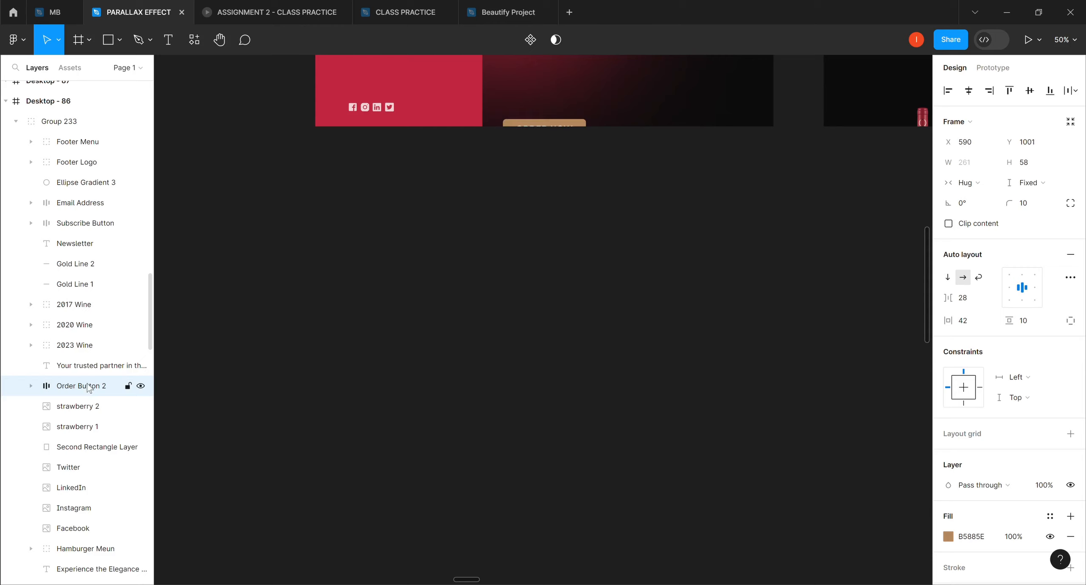
Nudge the Order Button 2 back down to Y 1073 so it sits just below the Desktop - 86 frame.
{"action": "key", "text": "Down"}
{"action": "key", "text": "shift+Down"}
{"action": "key", "text": "shift+Down"}
{"action": "key", "text": "shift+Down"}
{"action": "key", "text": "shift+Down"}
{"action": "key", "text": "Down"}
{"action": "key", "text": "Down"}
{"action": "key", "text": "Down"}
{"action": "key", "text": "Down"}
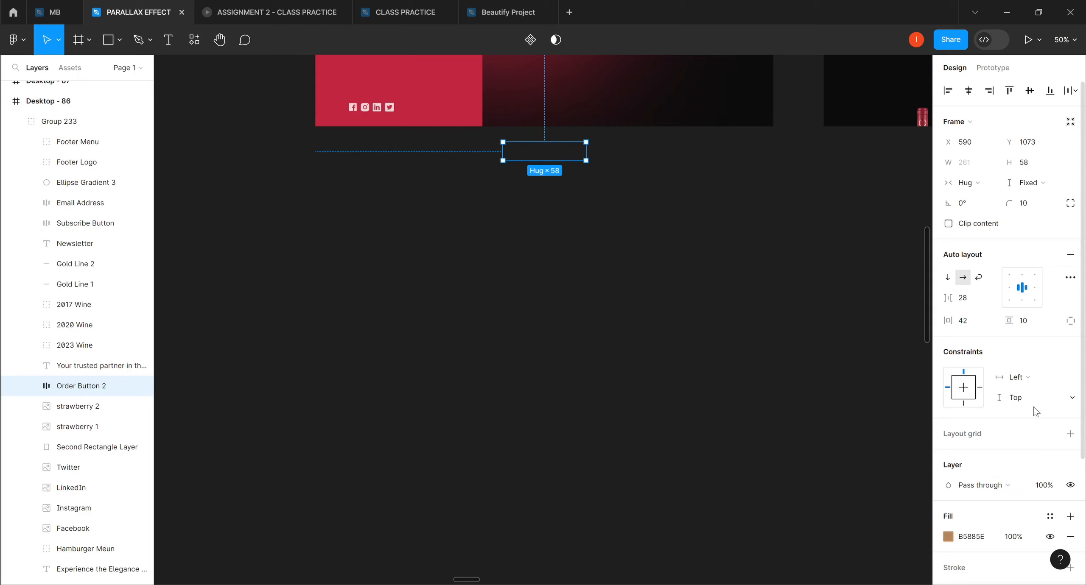
Open the opacity of the B5885E selection color on Order Button 2 for editing.
{"action": "left_click", "coordinate": [1014, 540]}
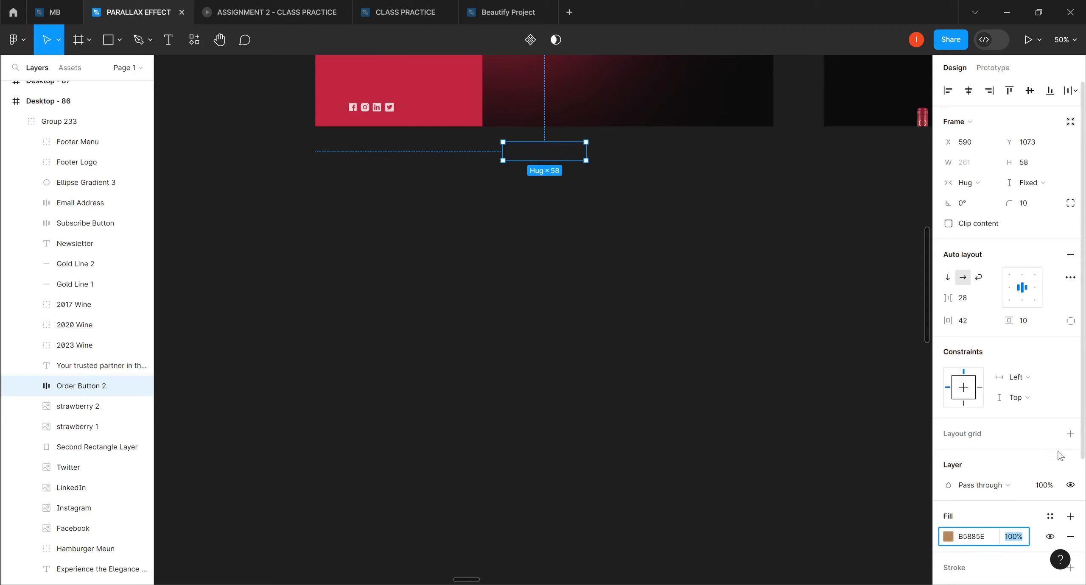
{"action": "scroll", "coordinate": [1084, 410], "scroll_direction": "down", "scroll_amount": 4}
{"action": "scroll", "coordinate": [1084, 410], "scroll_direction": "up", "scroll_amount": 3}
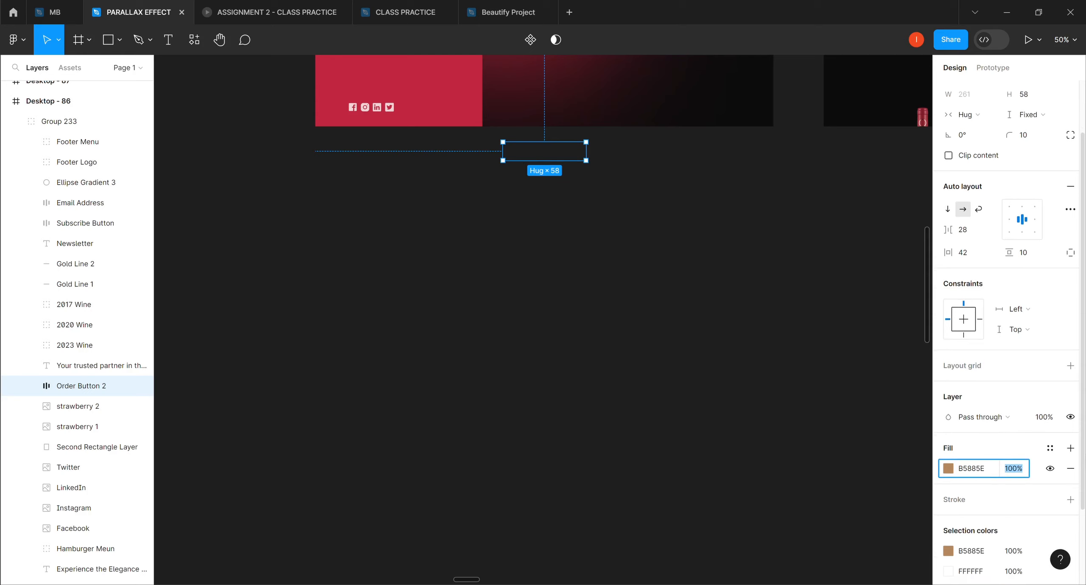
{"action": "left_click_drag", "start_coordinate": [1083, 409], "coordinate": [1083, 415]}
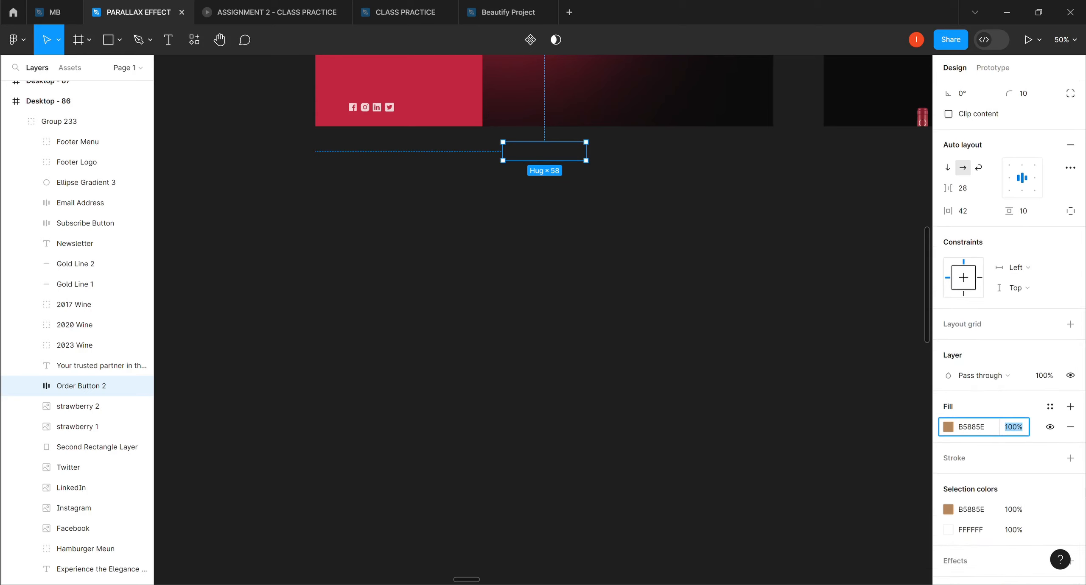
{"action": "left_click", "coordinate": [1012, 510]}
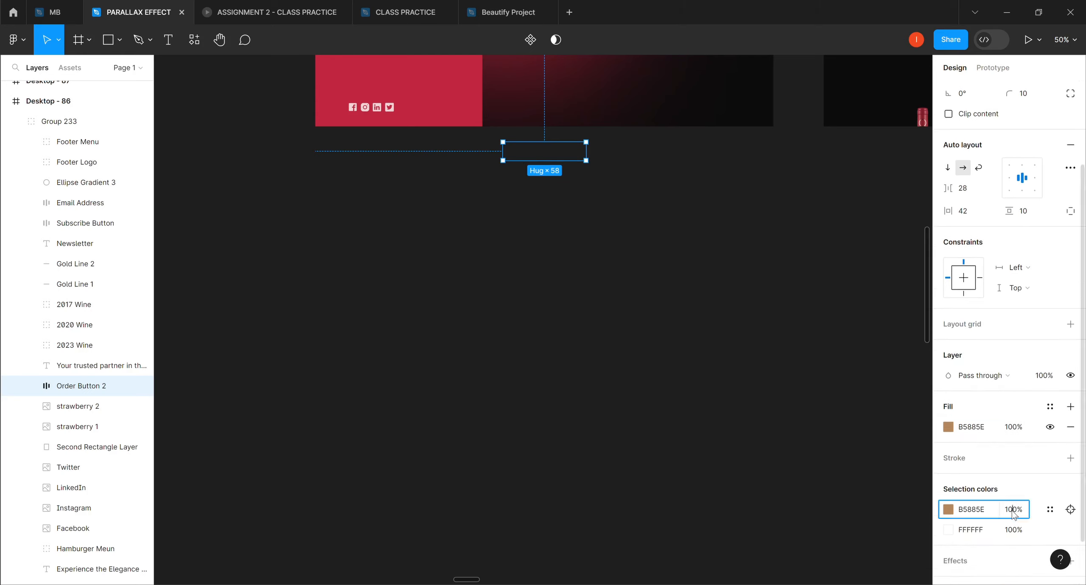
Set the opacity of the B5885E and FFFFFF selection colors on Order Button 2 to 0%.
{"action": "type", "text": "0"}
{"action": "left_click", "coordinate": [1011, 531]}
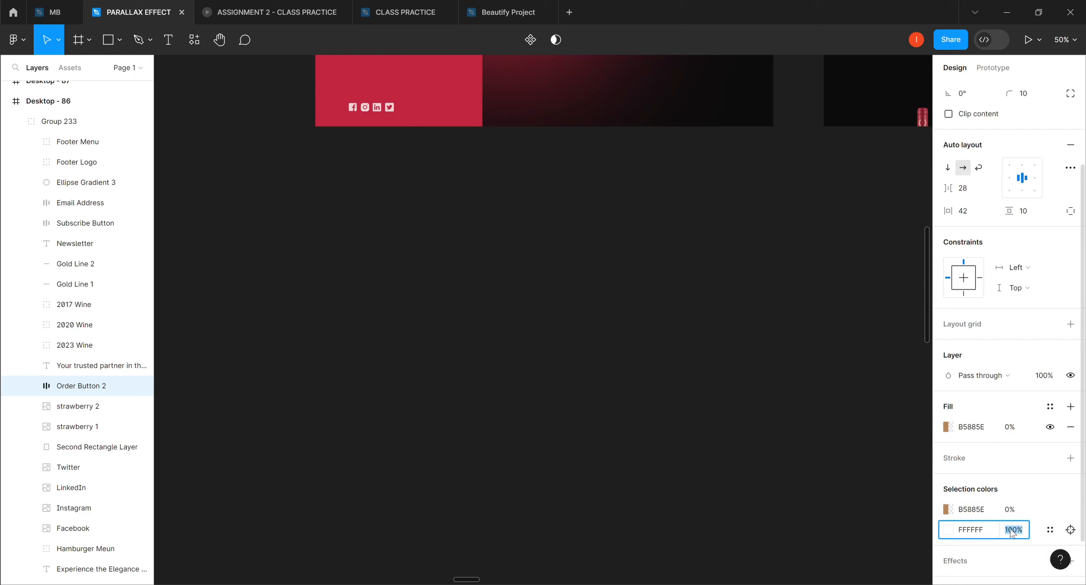
{"action": "type", "text": "0"}
{"action": "key", "text": "Return"}
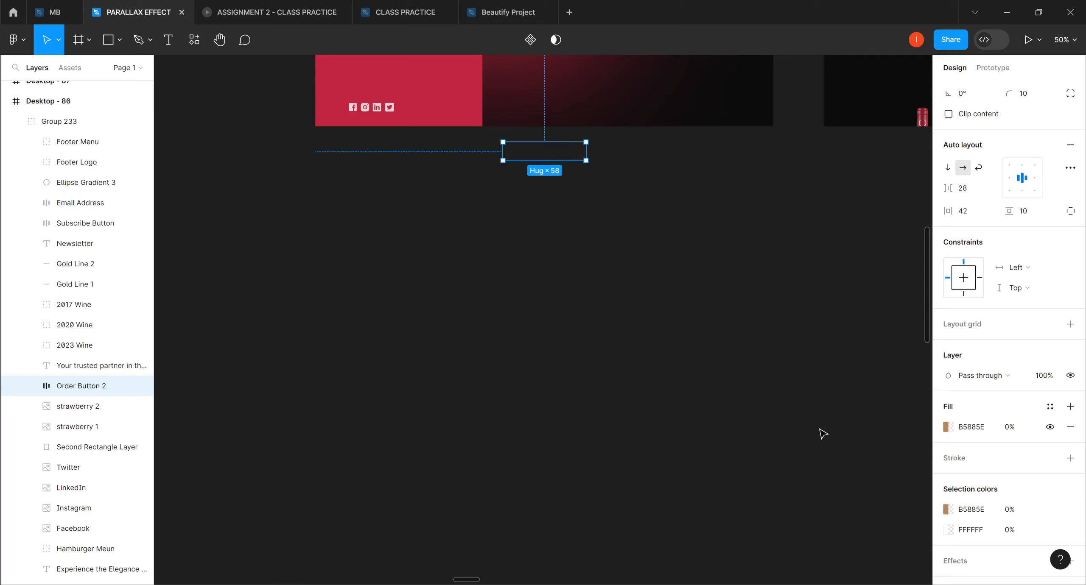
{"action": "left_click", "coordinate": [822, 434]}
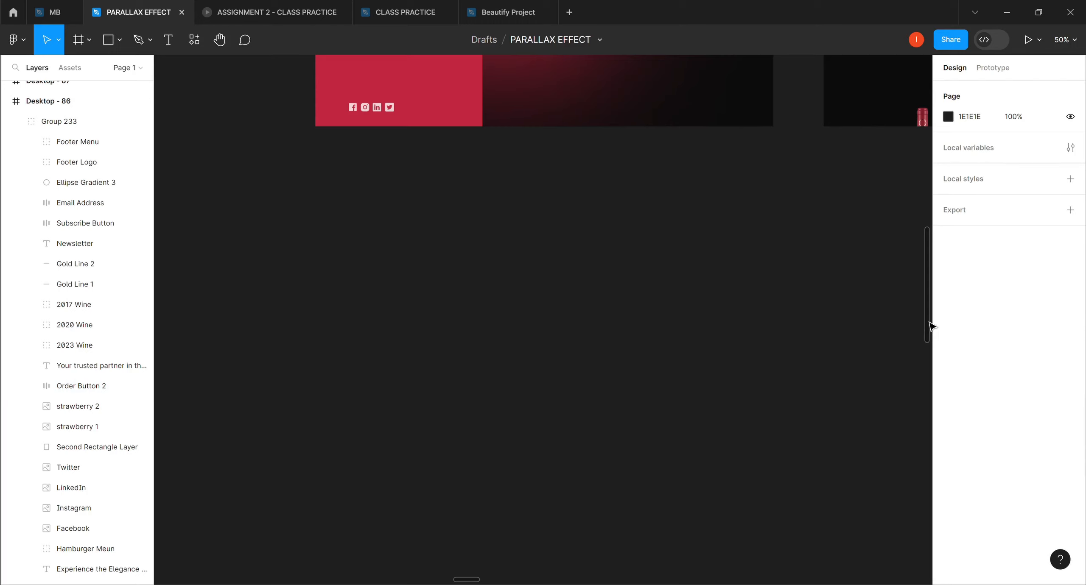
Nudge Ellipse Gradient 1 in the Desktop - 87 group horizontally left to X 81.
{"action": "left_click_drag", "start_coordinate": [932, 318], "coordinate": [927, 244]}
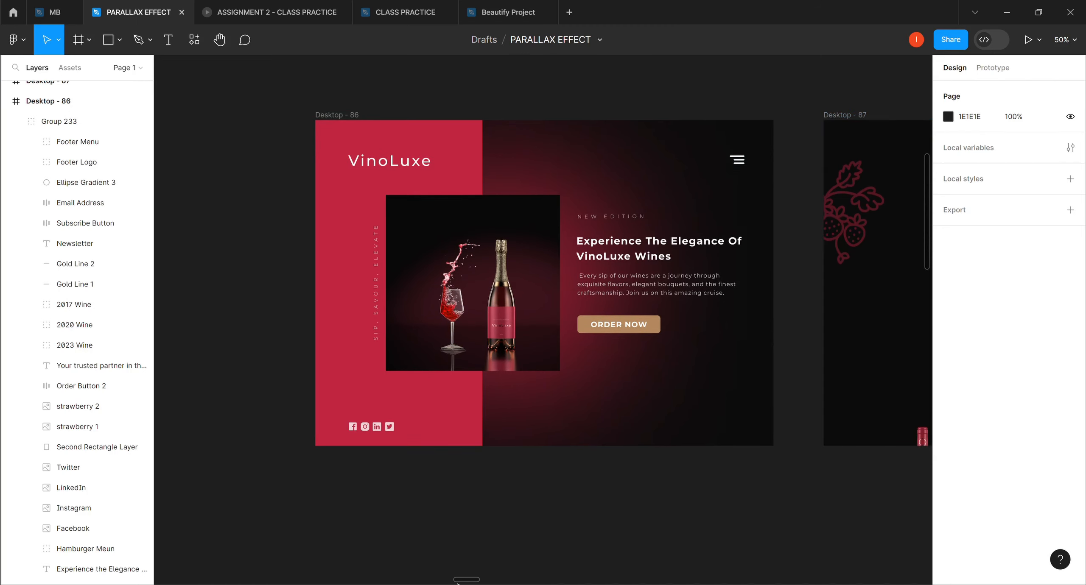
{"action": "left_click_drag", "start_coordinate": [465, 583], "coordinate": [477, 583]}
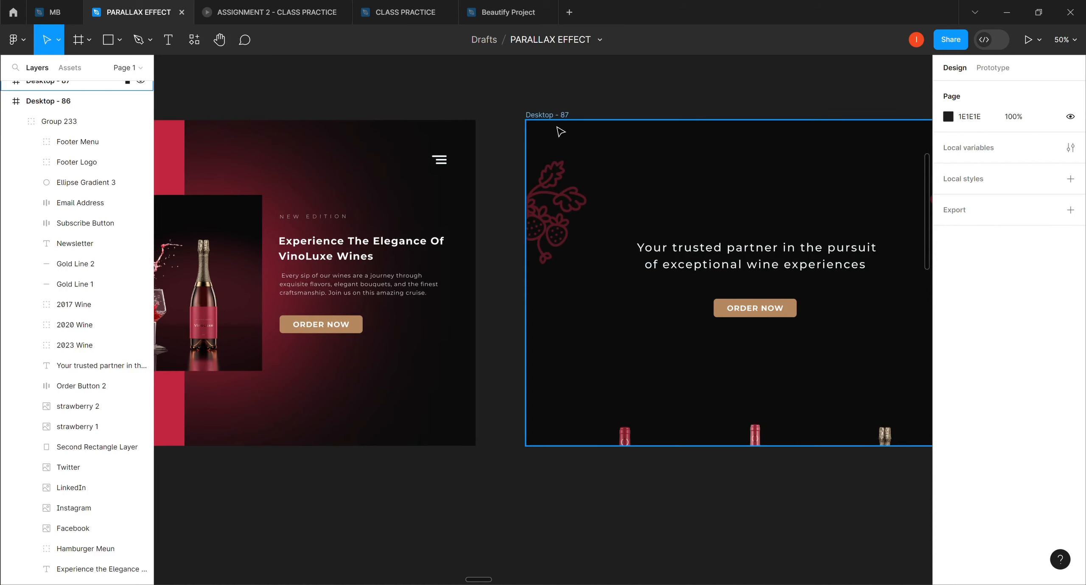
{"action": "left_click", "coordinate": [558, 143]}
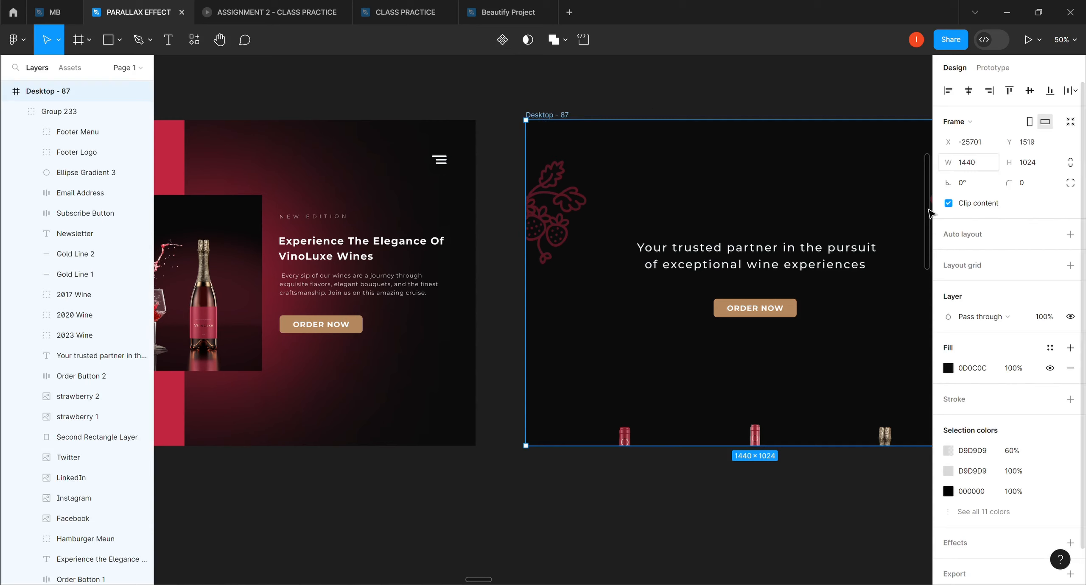
{"action": "scroll", "coordinate": [929, 193], "scroll_direction": "up", "scroll_amount": 2}
{"action": "scroll", "coordinate": [930, 193], "scroll_direction": "up", "scroll_amount": 9}
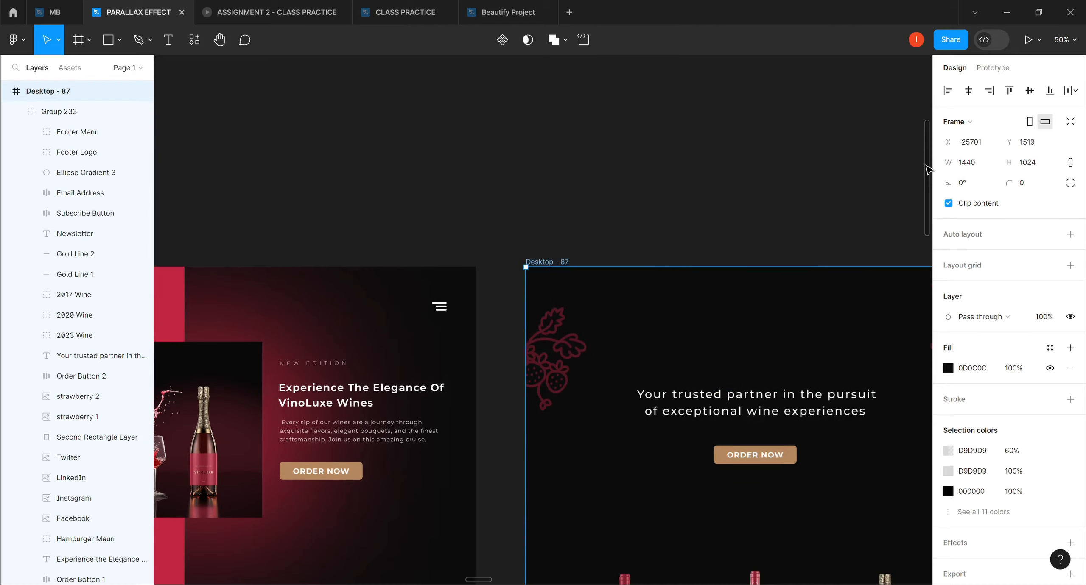
{"action": "scroll", "coordinate": [927, 169], "scroll_direction": "down", "scroll_amount": 4}
{"action": "scroll", "coordinate": [926, 178], "scroll_direction": "down", "scroll_amount": 1}
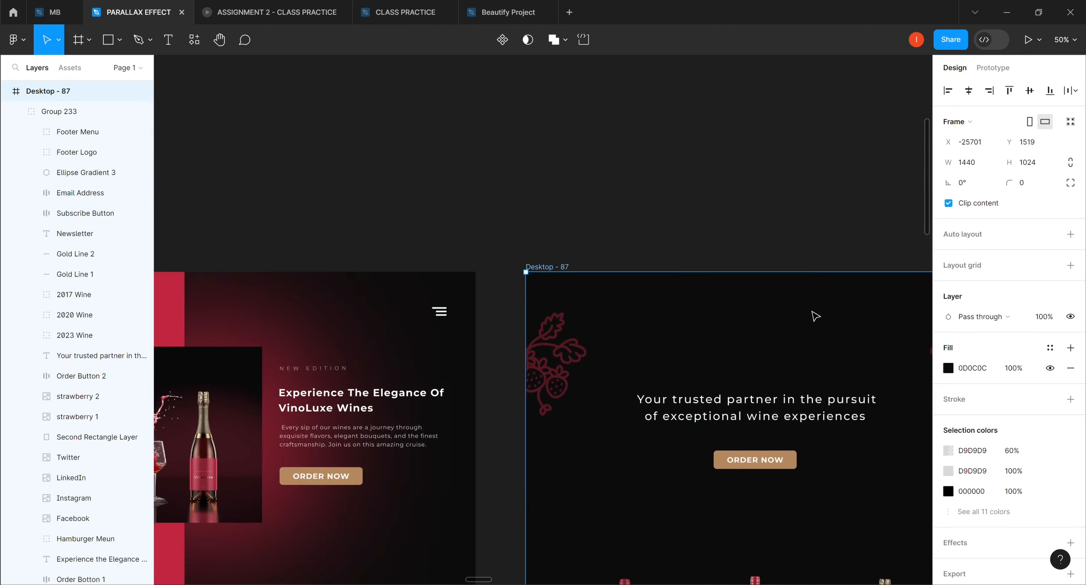
{"action": "left_click", "coordinate": [695, 411]}
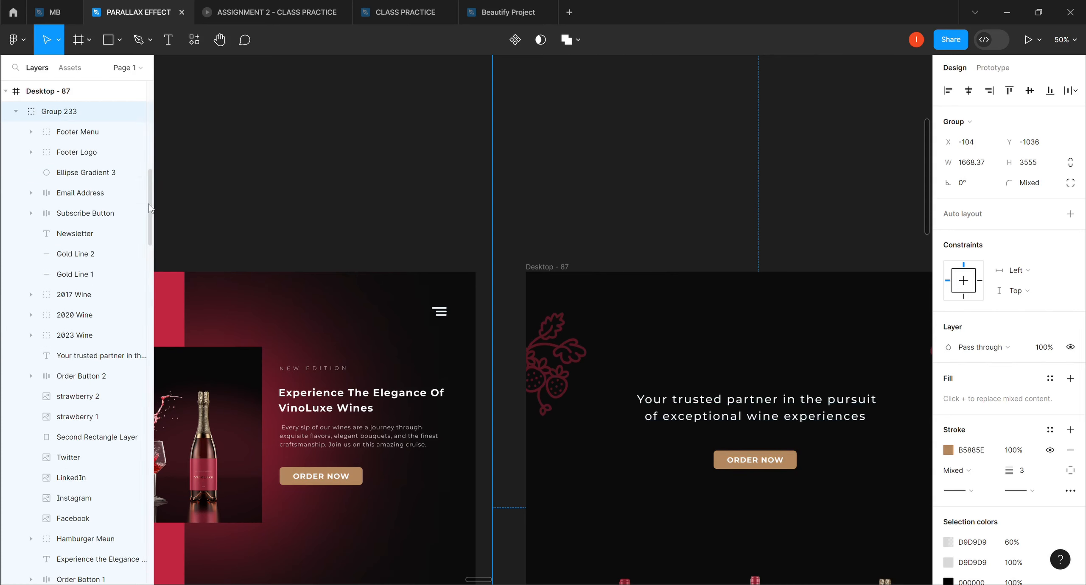
{"action": "left_click_drag", "start_coordinate": [151, 210], "coordinate": [153, 257]}
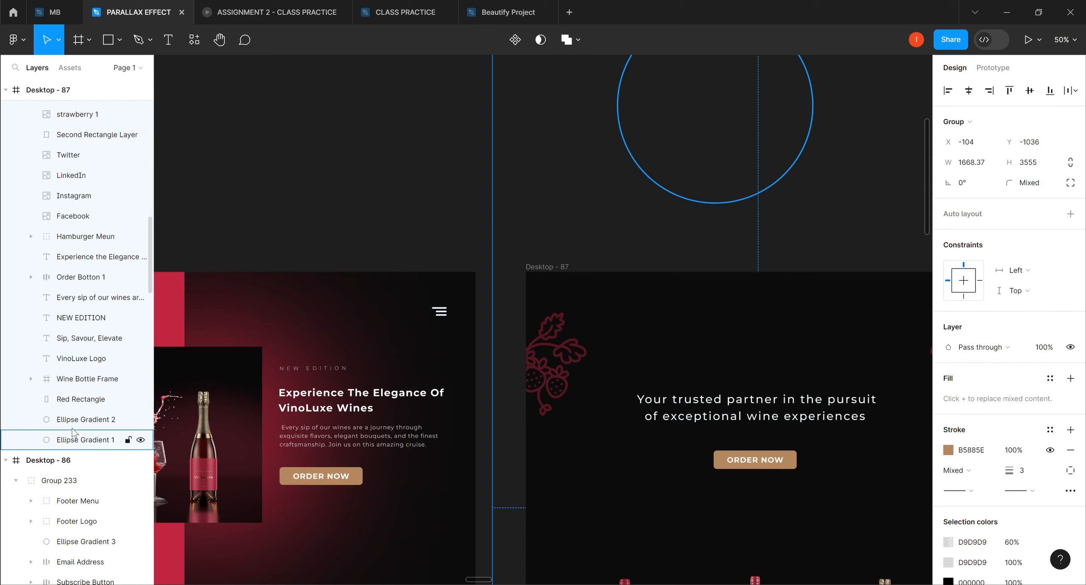
{"action": "left_click", "coordinate": [73, 442]}
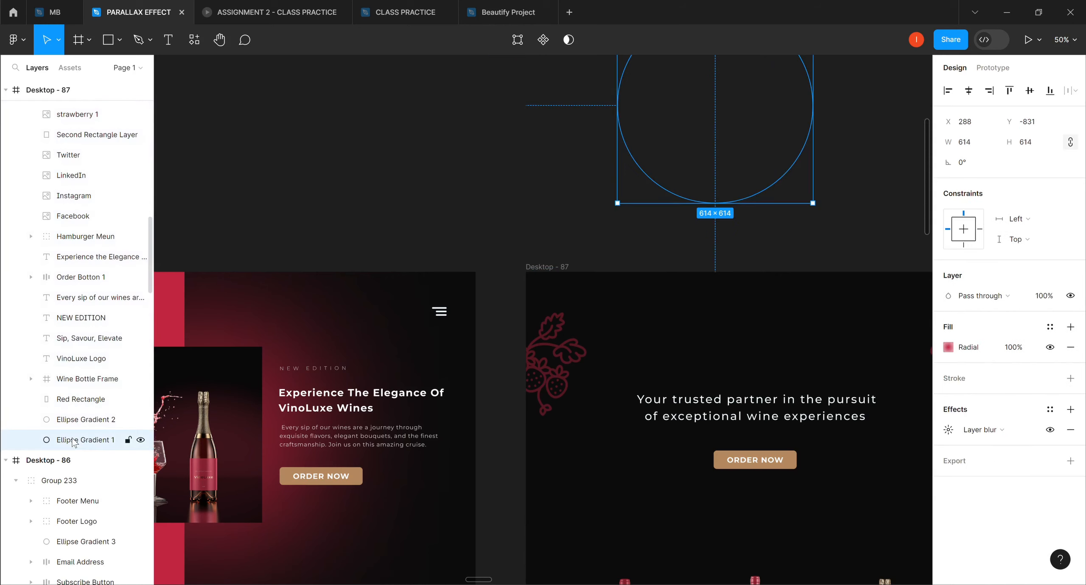
{"action": "key", "text": "Left"}
{"action": "key", "text": "shift+Left"}
{"action": "key", "text": "shift+Left"}
{"action": "key", "text": "shift+Left"}
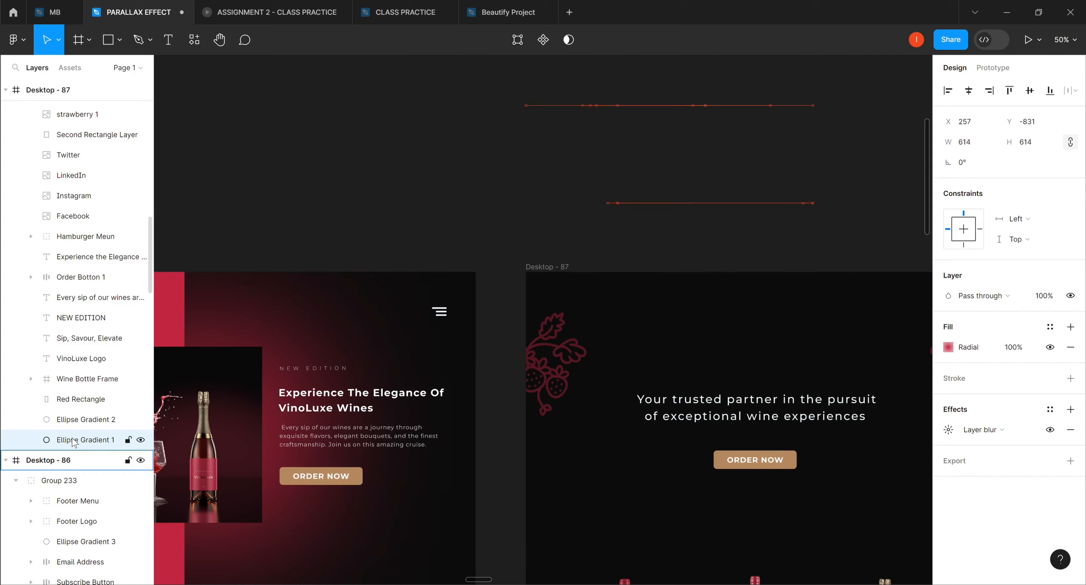
{"action": "key", "text": "shift+Left"}
{"action": "key", "text": "shift+Left"}
{"action": "key", "text": "shift+Left"}
{"action": "key", "text": "shift+Left"}
{"action": "key", "text": "shift+Left"}
{"action": "key", "text": "shift+Left"}
{"action": "key", "text": "Left"}
{"action": "key", "text": "Left"}
{"action": "key", "text": "Left"}
{"action": "key", "text": "Left"}
{"action": "key", "text": "Left"}
{"action": "key", "text": "Left"}
{"action": "key", "text": "Left"}
{"action": "key", "text": "Left"}
{"action": "key", "text": "Left"}
{"action": "key", "text": "Left"}
{"action": "key", "text": "Left"}
{"action": "key", "text": "Left"}
{"action": "key", "text": "Left"}
{"action": "key", "text": "Left"}
{"action": "key", "text": "Left"}
{"action": "key", "text": "Left"}
{"action": "key", "text": "Left"}
{"action": "key", "text": "Left"}
{"action": "key", "text": "Left"}
{"action": "key", "text": "Left"}
{"action": "key", "text": "Left"}
{"action": "key", "text": "Left"}
{"action": "key", "text": "Left"}
{"action": "key", "text": "Left"}
{"action": "key", "text": "Left"}
{"action": "key", "text": "Left"}
{"action": "key", "text": "Left"}
{"action": "key", "text": "Left"}
{"action": "key", "text": "Left"}
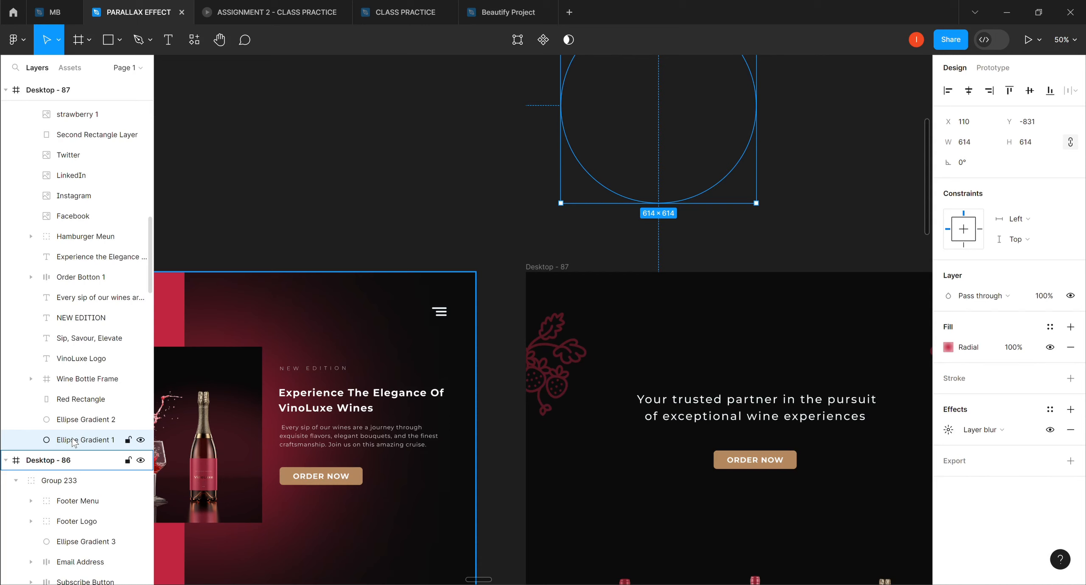
{"action": "key", "text": "shift+Left"}
{"action": "key", "text": "shift+Left"}
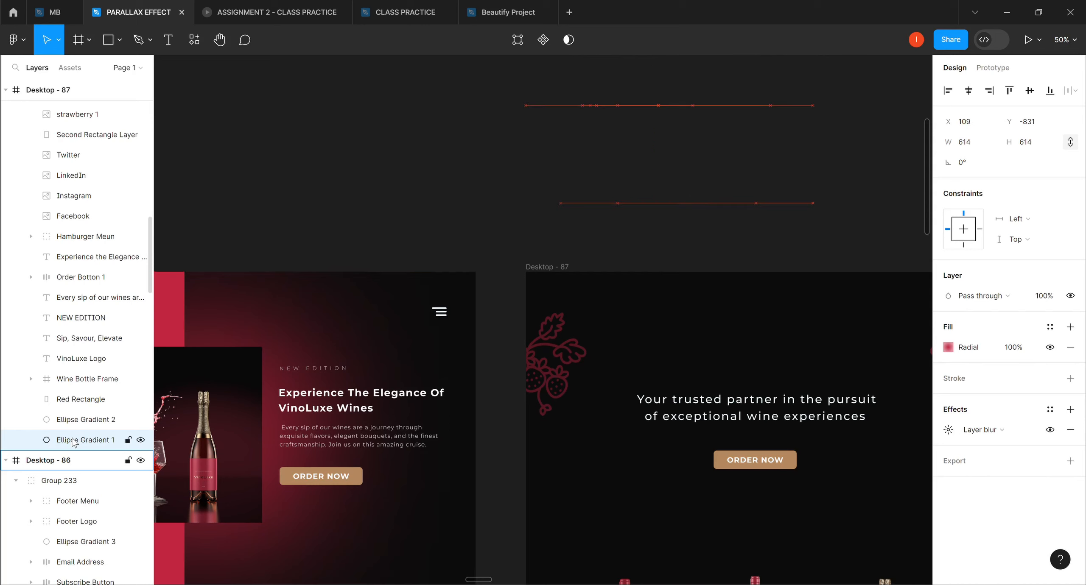
{"action": "key", "text": "Left"}
{"action": "key", "text": "Left"}
{"action": "key", "text": "Left"}
{"action": "key", "text": "Left"}
{"action": "key", "text": "Left"}
{"action": "key", "text": "Left"}
{"action": "key", "text": "Left"}
{"action": "key", "text": "Left"}
{"action": "key", "text": "Left"}
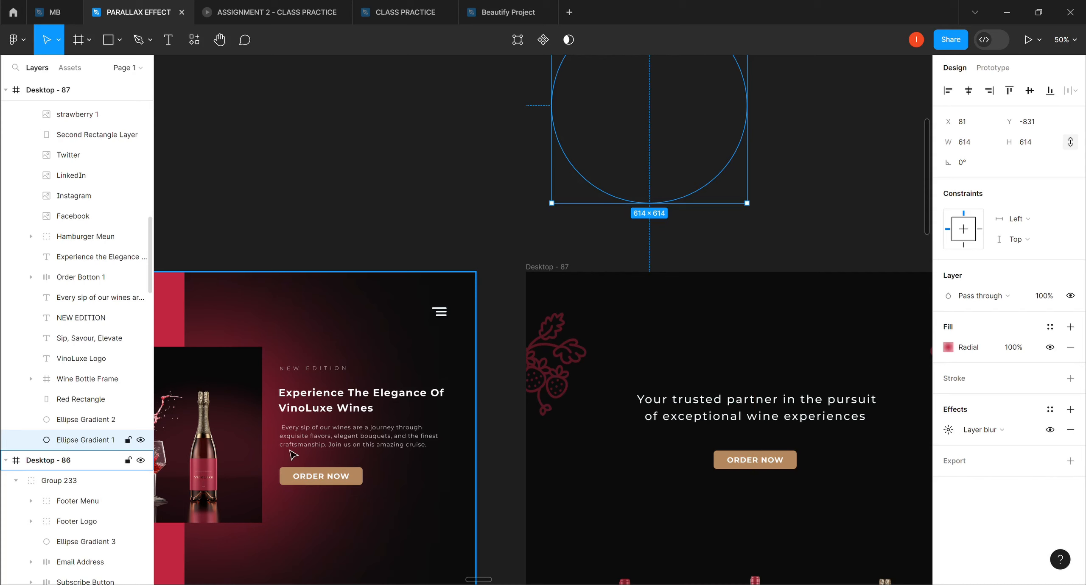
Set the radial fill opacity of Ellipse Gradient 1 and Ellipse Gradient 2 in the Desktop - 87 group to 0%.
{"action": "left_click", "coordinate": [1014, 348]}
{"action": "type", "text": "0"}
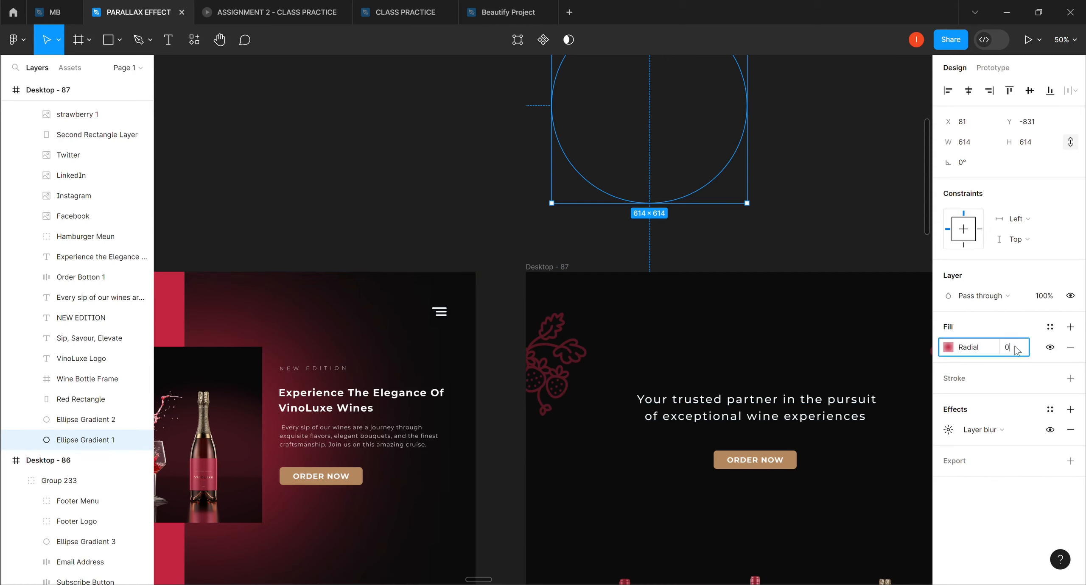
{"action": "key", "text": "Return"}
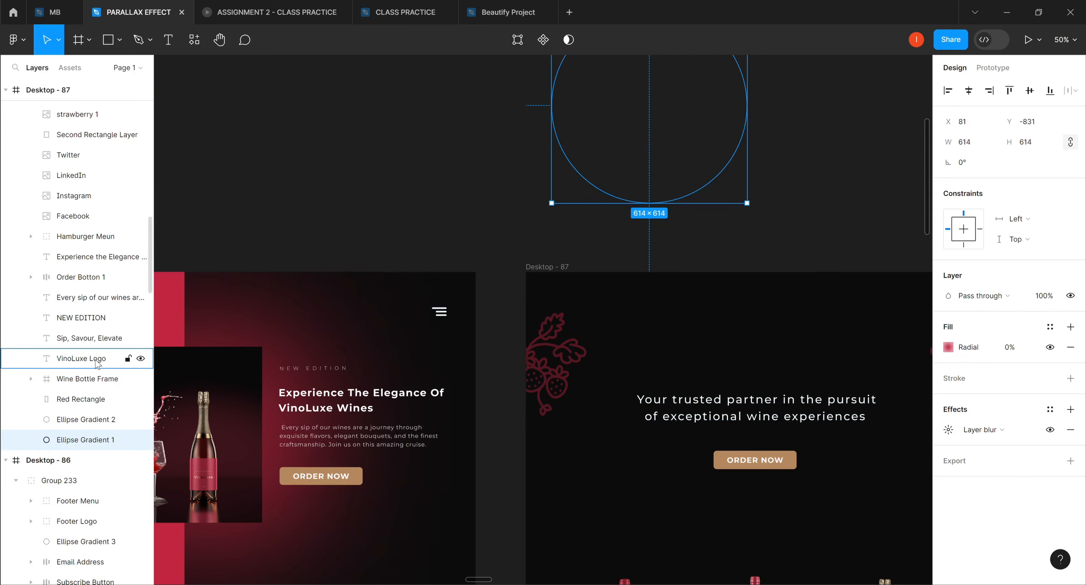
{"action": "left_click", "coordinate": [75, 422]}
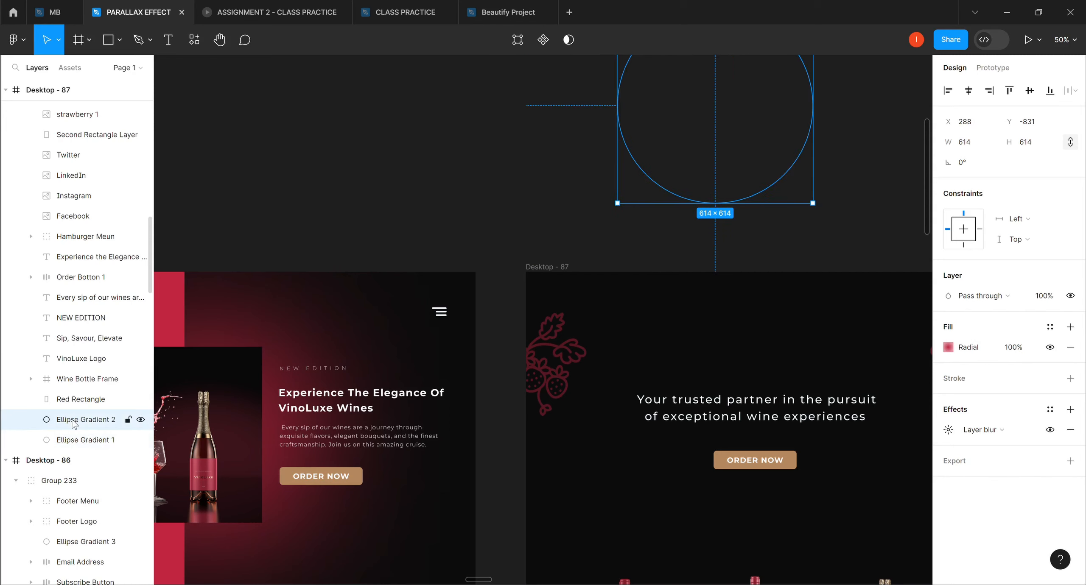
{"action": "left_click", "coordinate": [1013, 352]}
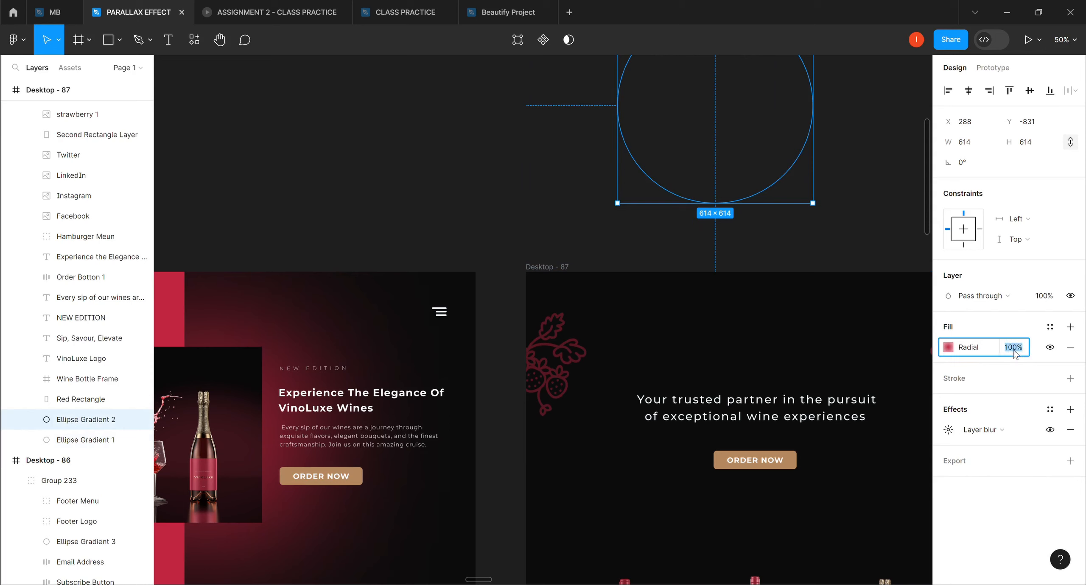
{"action": "type", "text": "0"}
{"action": "key", "text": "Return"}
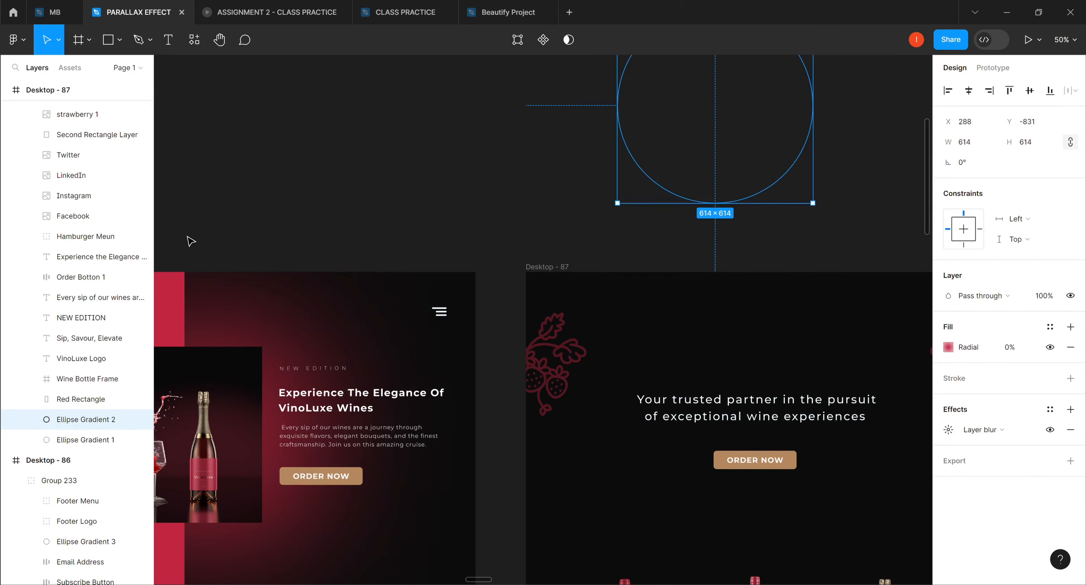
Rotate the VinoLuxe Logo text in the Desktop - 87 group to about -89° and set its fill opacity to 0%.
{"action": "left_click", "coordinate": [94, 361]}
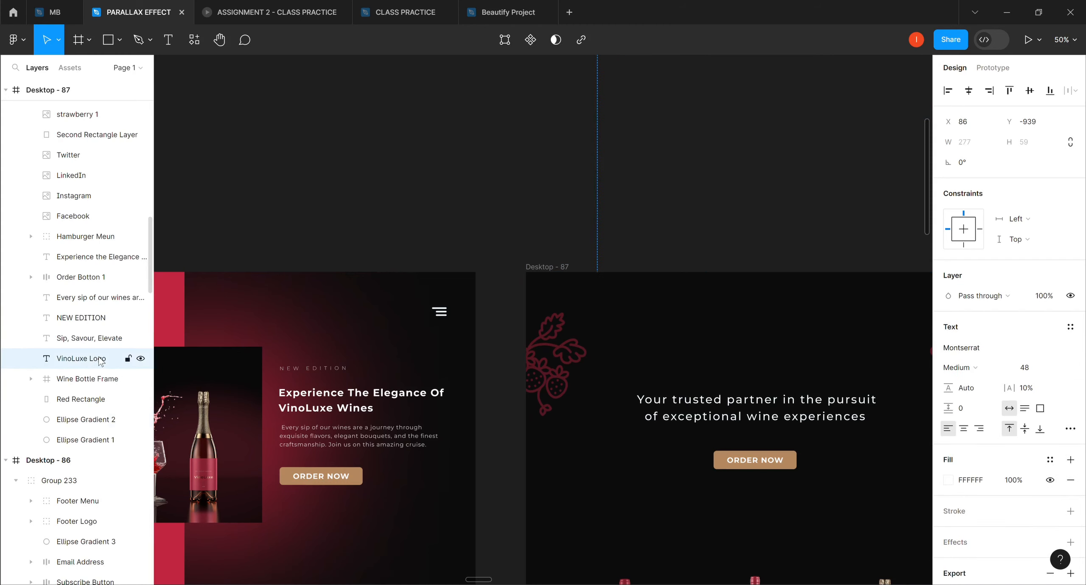
{"action": "left_click_drag", "start_coordinate": [931, 178], "coordinate": [929, 136]}
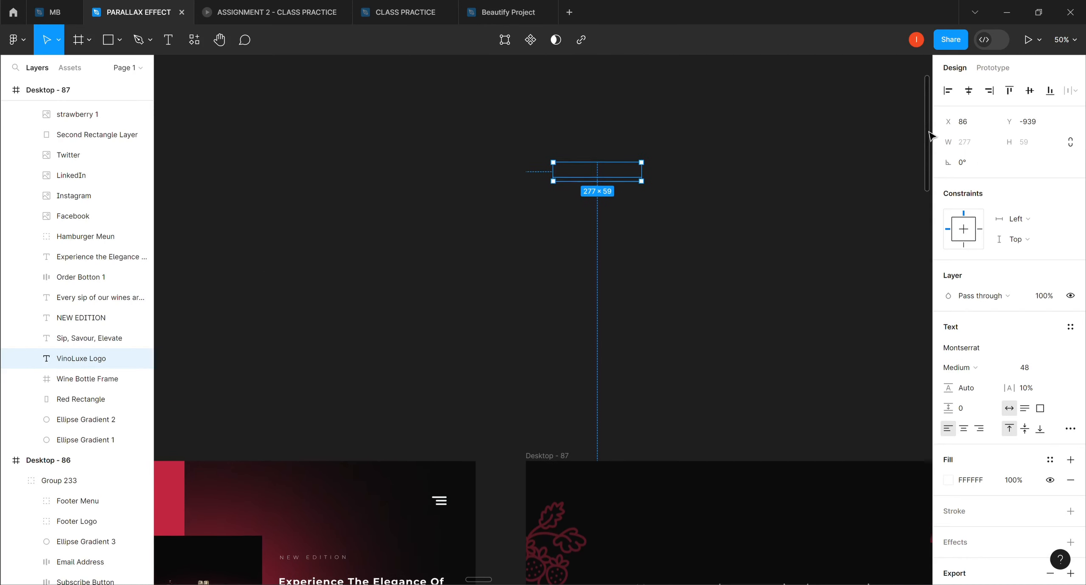
{"action": "scroll", "coordinate": [929, 135], "scroll_direction": "up", "scroll_amount": 1}
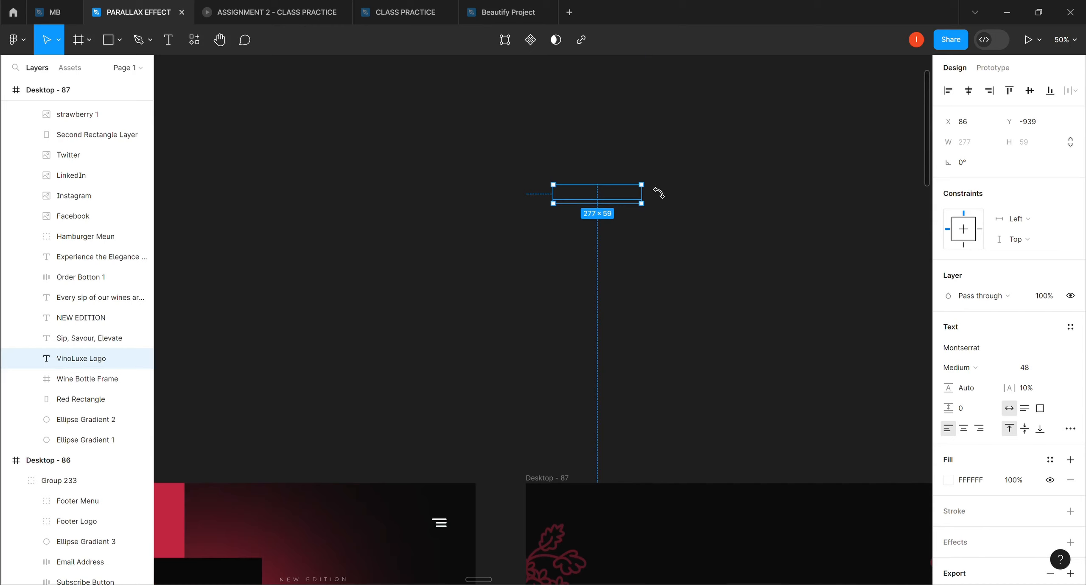
{"action": "left_click_drag", "start_coordinate": [659, 193], "coordinate": [617, 243]}
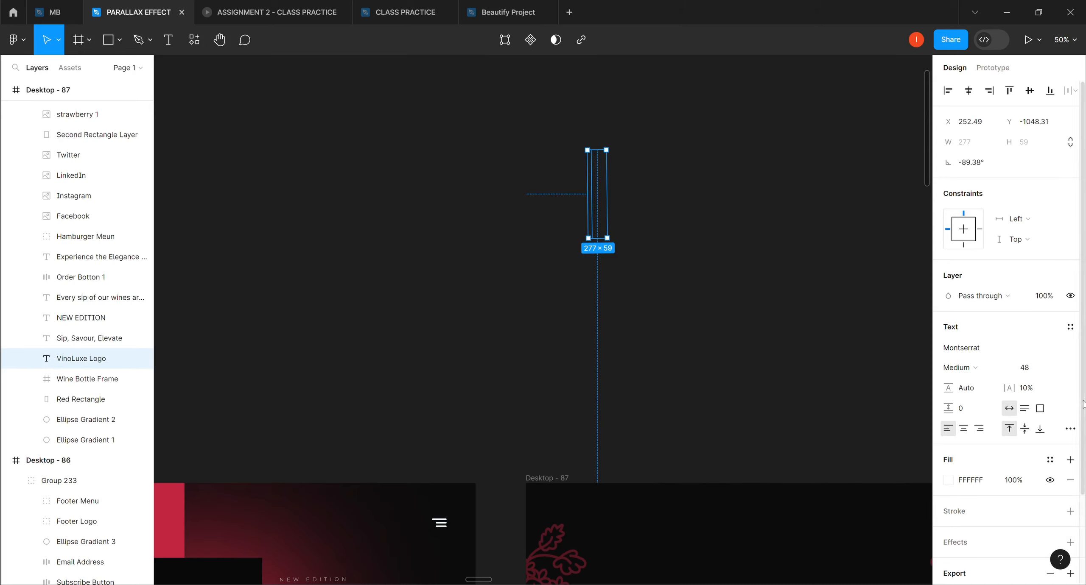
{"action": "scroll", "coordinate": [1082, 405], "scroll_direction": "down", "scroll_amount": 3}
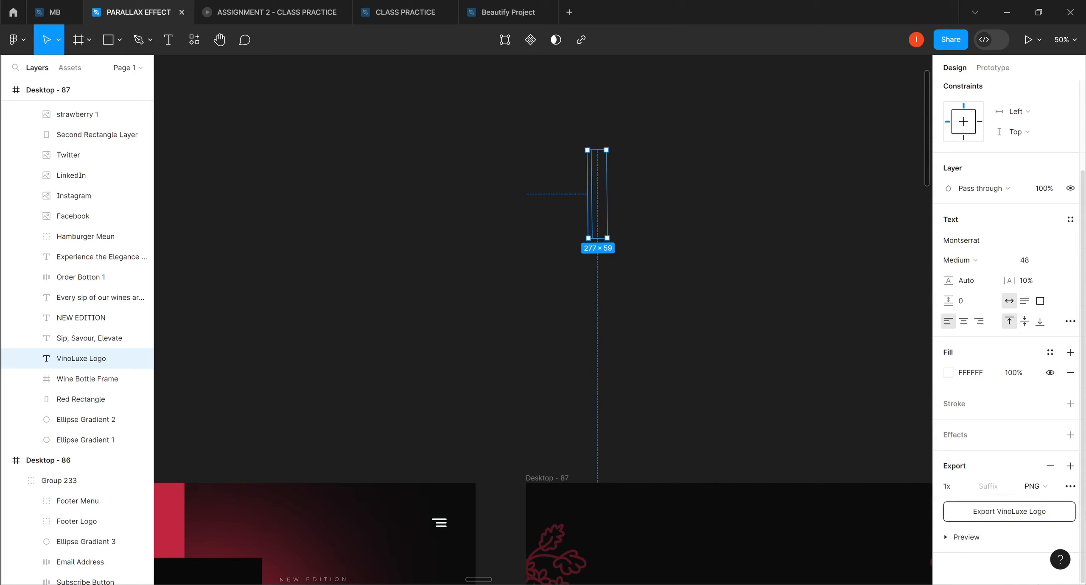
{"action": "left_click", "coordinate": [1013, 373]}
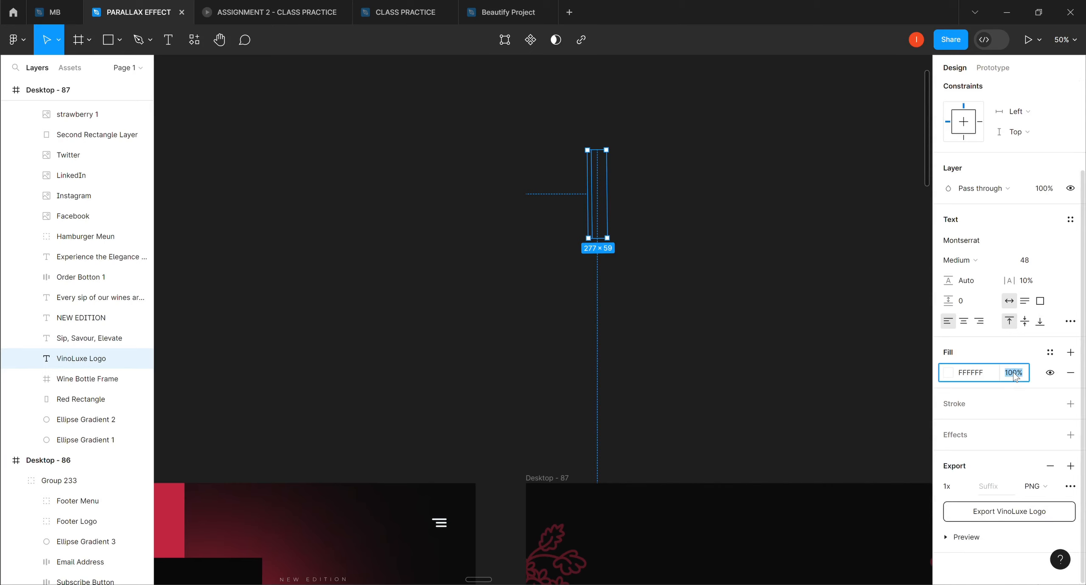
{"action": "type", "text": "0"}
{"action": "key", "text": "Return"}
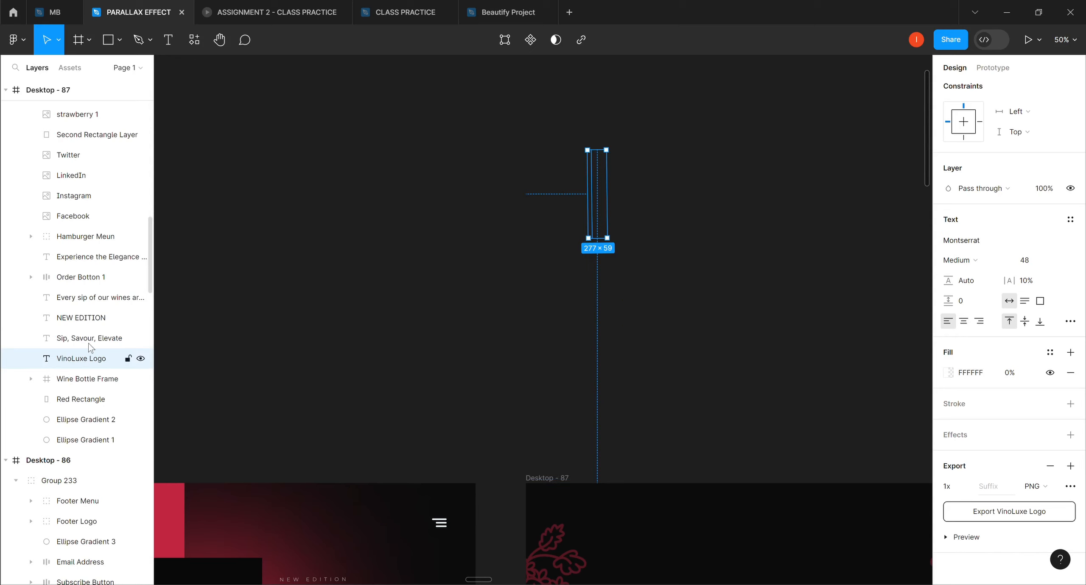
Nudge the "Every sip of our wines" paragraph text in the Desktop - 87 group vertically upward to about Y -657.
{"action": "left_click", "coordinate": [97, 300]}
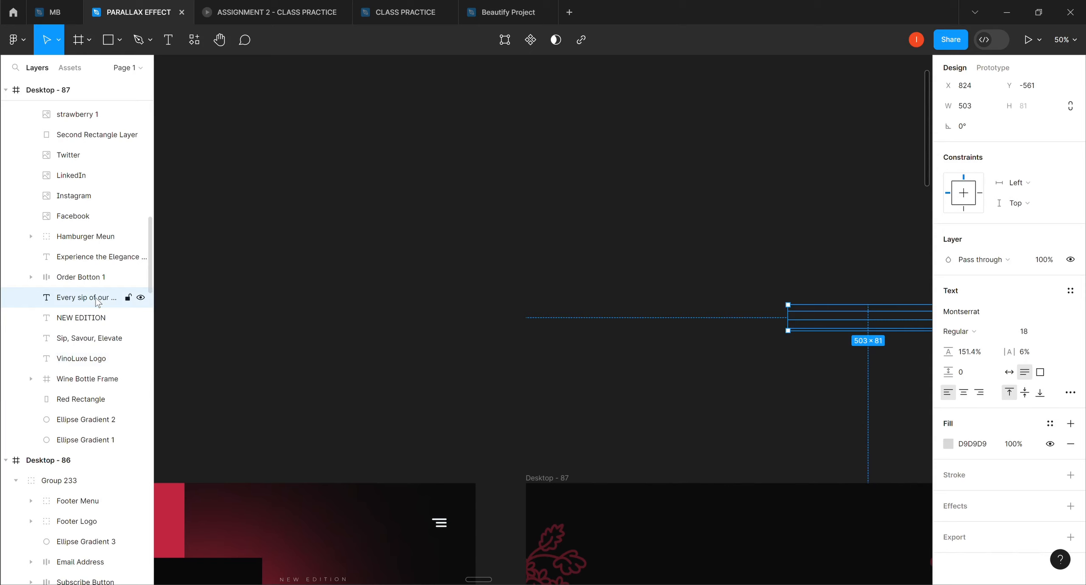
{"action": "key", "text": "Up"}
{"action": "key", "text": "Up"}
{"action": "key", "text": "Up"}
{"action": "key", "text": "Up"}
{"action": "key", "text": "Up"}
{"action": "key", "text": "Up"}
{"action": "key", "text": "Up"}
{"action": "key", "text": "Up"}
{"action": "key", "text": "Up"}
{"action": "key", "text": "Up"}
{"action": "key", "text": "Up"}
{"action": "key", "text": "Up"}
{"action": "key", "text": "Up"}
{"action": "key", "text": "Up"}
{"action": "key", "text": "Up"}
{"action": "key", "text": "Up"}
{"action": "key", "text": "Up"}
{"action": "key", "text": "Up"}
{"action": "key", "text": "Up"}
{"action": "key", "text": "Up"}
{"action": "key", "text": "Up"}
{"action": "key", "text": "Up"}
{"action": "key", "text": "Up"}
{"action": "key", "text": "Up"}
{"action": "key", "text": "Up"}
{"action": "key", "text": "Up"}
{"action": "key", "text": "Up"}
{"action": "key", "text": "Up"}
{"action": "key", "text": "Up"}
{"action": "key", "text": "Up"}
{"action": "key", "text": "Up"}
{"action": "key", "text": "Up"}
{"action": "key", "text": "Up"}
{"action": "key", "text": "Up"}
{"action": "key", "text": "Up"}
{"action": "key", "text": "Up"}
{"action": "key", "text": "Up"}
{"action": "key", "text": "Up"}
{"action": "key", "text": "Up"}
{"action": "key", "text": "Up"}
{"action": "key", "text": "Up"}
{"action": "key", "text": "Up"}
{"action": "key", "text": "Up"}
{"action": "key", "text": "Up"}
{"action": "key", "text": "Up"}
{"action": "key", "text": "Up"}
{"action": "key", "text": "Up"}
{"action": "key", "text": "Up"}
{"action": "key", "text": "Up"}
{"action": "key", "text": "Up"}
{"action": "key", "text": "Up"}
{"action": "key", "text": "Up"}
{"action": "key", "text": "Up"}
{"action": "key", "text": "Up"}
{"action": "key", "text": "Up"}
{"action": "key", "text": "Up"}
{"action": "key", "text": "Up"}
{"action": "key", "text": "Up"}
{"action": "key", "text": "Up"}
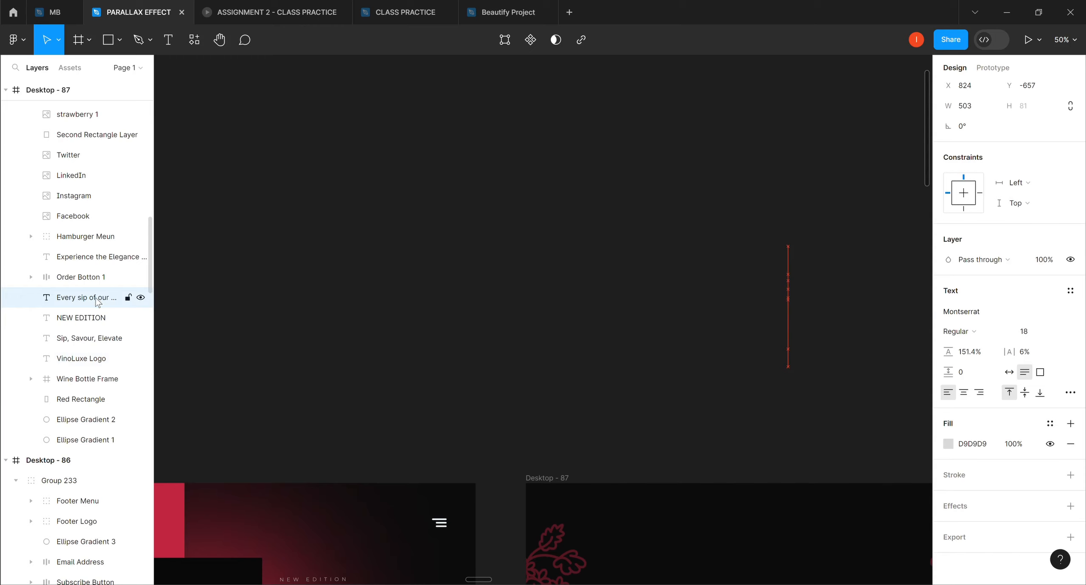
Nudge the "Every sip of our wines" paragraph in the Desktop - 87 group vertically upward to Y -920 and set its fill opacity to 0%.
{"action": "key", "text": "Up"}
{"action": "key", "text": "Up"}
{"action": "key", "text": "Up"}
{"action": "key", "text": "Up"}
{"action": "key", "text": "Up"}
{"action": "key", "text": "Up"}
{"action": "key", "text": "Up"}
{"action": "key", "text": "Up"}
{"action": "key", "text": "Up"}
{"action": "key", "text": "Up"}
{"action": "key", "text": "Up"}
{"action": "key", "text": "Up"}
{"action": "key", "text": "Up"}
{"action": "key", "text": "Up"}
{"action": "key", "text": "Up"}
{"action": "key", "text": "Up"}
{"action": "key", "text": "Up"}
{"action": "key", "text": "Up"}
{"action": "key", "text": "Up"}
{"action": "key", "text": "Up"}
{"action": "key", "text": "Up"}
{"action": "key", "text": "Up"}
{"action": "key", "text": "Up"}
{"action": "key", "text": "Up"}
{"action": "key", "text": "Up"}
{"action": "key", "text": "Up"}
{"action": "key", "text": "Up"}
{"action": "key", "text": "Up"}
{"action": "key", "text": "Up"}
{"action": "key", "text": "Up"}
{"action": "key", "text": "Up"}
{"action": "key", "text": "Up"}
{"action": "key", "text": "Up"}
{"action": "key", "text": "Up"}
{"action": "key", "text": "Up"}
{"action": "key", "text": "Up"}
{"action": "key", "text": "Up"}
{"action": "key", "text": "Up"}
{"action": "key", "text": "Up"}
{"action": "key", "text": "Up"}
{"action": "key", "text": "Up"}
{"action": "key", "text": "Up"}
{"action": "key", "text": "Up"}
{"action": "key", "text": "Up"}
{"action": "key", "text": "Up"}
{"action": "key", "text": "Up"}
{"action": "key", "text": "Up"}
{"action": "key", "text": "Up"}
{"action": "key", "text": "Up"}
{"action": "key", "text": "Up"}
{"action": "key", "text": "Up"}
{"action": "key", "text": "Up"}
{"action": "key", "text": "Up"}
{"action": "key", "text": "Up"}
{"action": "key", "text": "Up"}
{"action": "key", "text": "Up"}
{"action": "key", "text": "Up"}
{"action": "key", "text": "Up"}
{"action": "key", "text": "Up"}
{"action": "key", "text": "Up"}
{"action": "key", "text": "Up"}
{"action": "key", "text": "Up"}
{"action": "key", "text": "Up"}
{"action": "key", "text": "Up"}
{"action": "key", "text": "Up"}
{"action": "key", "text": "Up"}
{"action": "key", "text": "Up"}
{"action": "key", "text": "Up"}
{"action": "key", "text": "Up"}
{"action": "key", "text": "Up"}
{"action": "key", "text": "Up"}
{"action": "key", "text": "Up"}
{"action": "key", "text": "Up"}
{"action": "key", "text": "Up"}
{"action": "key", "text": "Up"}
{"action": "key", "text": "Up"}
{"action": "key", "text": "Up"}
{"action": "key", "text": "Up"}
{"action": "key", "text": "Up"}
{"action": "key", "text": "Up"}
{"action": "key", "text": "Up"}
{"action": "key", "text": "Up"}
{"action": "key", "text": "Up"}
{"action": "key", "text": "Up"}
{"action": "key", "text": "Up"}
{"action": "key", "text": "Up"}
{"action": "key", "text": "Up"}
{"action": "key", "text": "Up"}
{"action": "key", "text": "Up"}
{"action": "key", "text": "Up"}
{"action": "key", "text": "Up"}
{"action": "key", "text": "Up"}
{"action": "key", "text": "Up"}
{"action": "key", "text": "Up"}
{"action": "key", "text": "Up"}
{"action": "key", "text": "Up"}
{"action": "key", "text": "Up"}
{"action": "key", "text": "Up"}
{"action": "key", "text": "Up"}
{"action": "key", "text": "Up"}
{"action": "key", "text": "Up"}
{"action": "key", "text": "Up"}
{"action": "key", "text": "Up"}
{"action": "key", "text": "Up"}
{"action": "key", "text": "Up"}
{"action": "key", "text": "Up"}
{"action": "key", "text": "Up"}
{"action": "key", "text": "Up"}
{"action": "key", "text": "Up"}
{"action": "key", "text": "Up"}
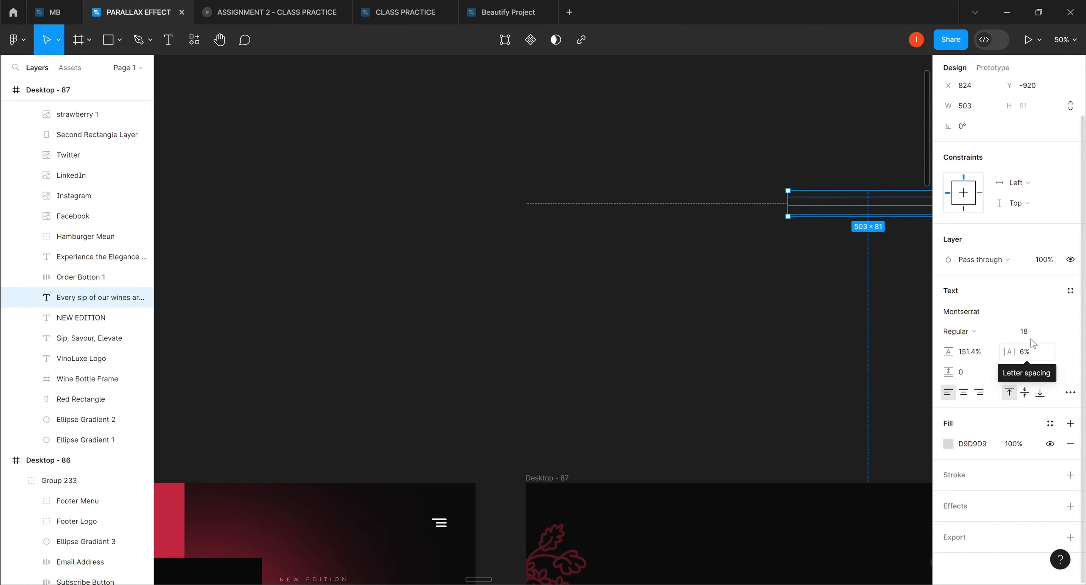
{"action": "left_click", "coordinate": [1012, 447]}
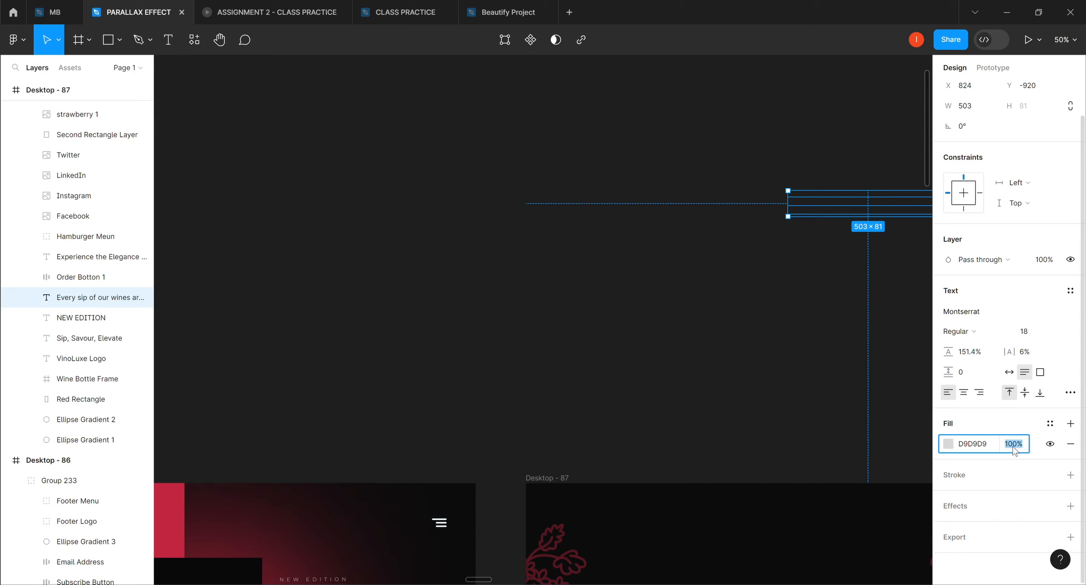
{"action": "type", "text": "0"}
{"action": "key", "text": "Return"}
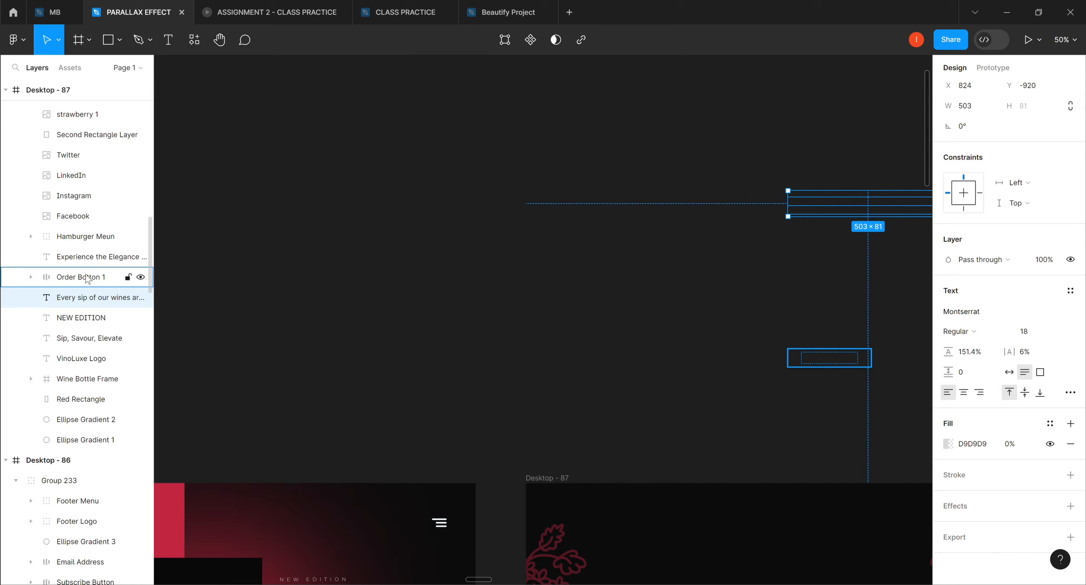
Rotate Order Botton 1 in the Desktop - 87 group to about -89° and the "Experience the Elegance" heading to about 90°.
{"action": "left_click", "coordinate": [87, 277]}
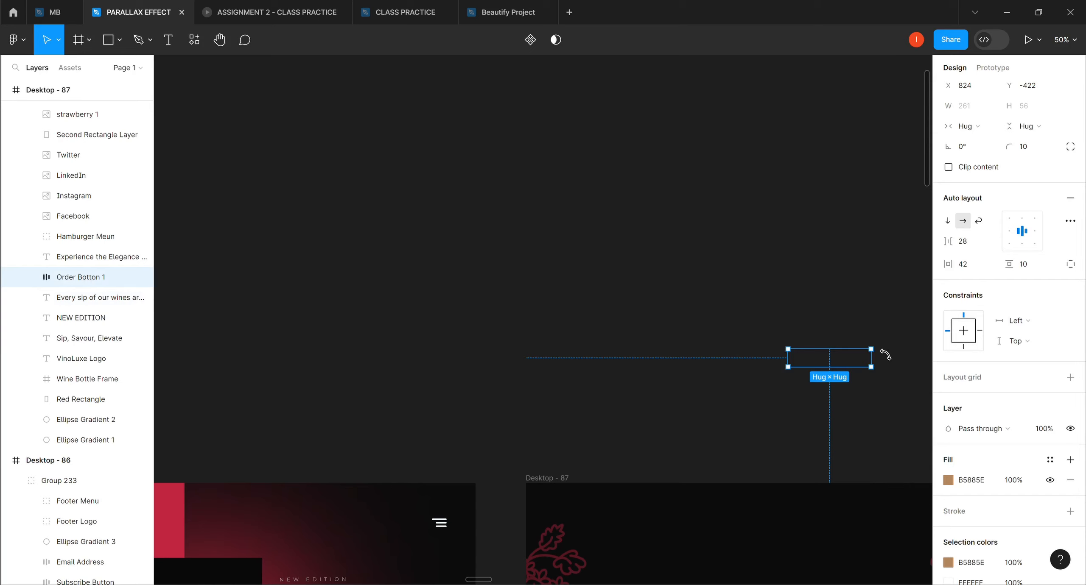
{"action": "left_click_drag", "start_coordinate": [885, 354], "coordinate": [847, 392]}
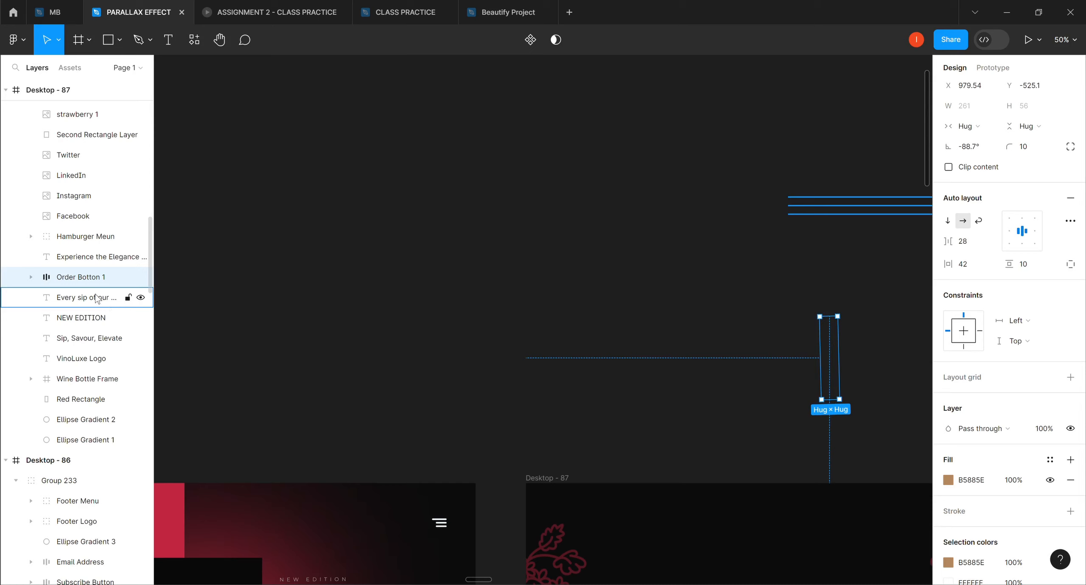
{"action": "left_click", "coordinate": [100, 257]}
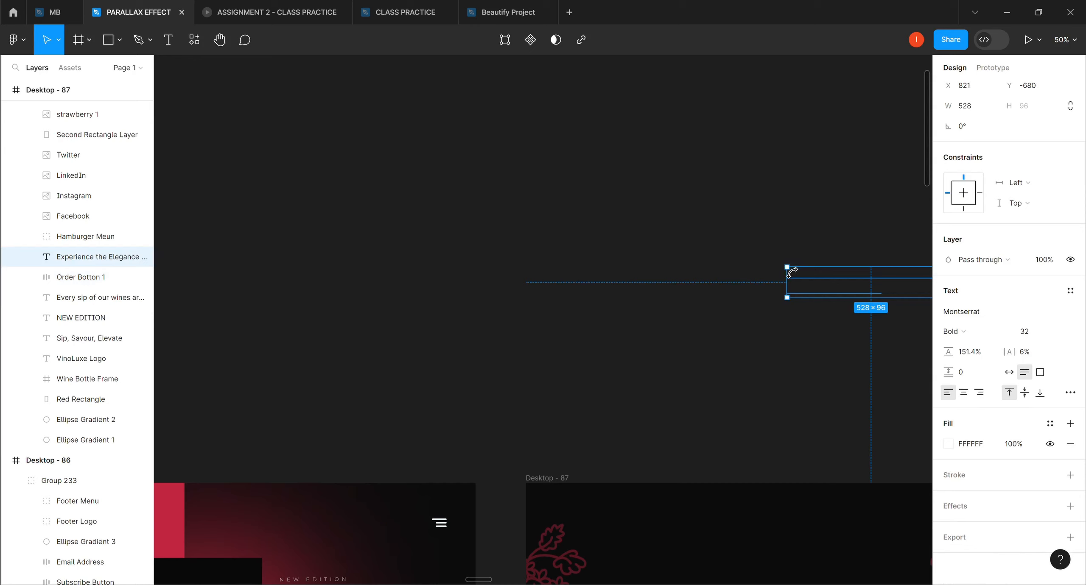
{"action": "left_click_drag", "start_coordinate": [790, 281], "coordinate": [877, 308]}
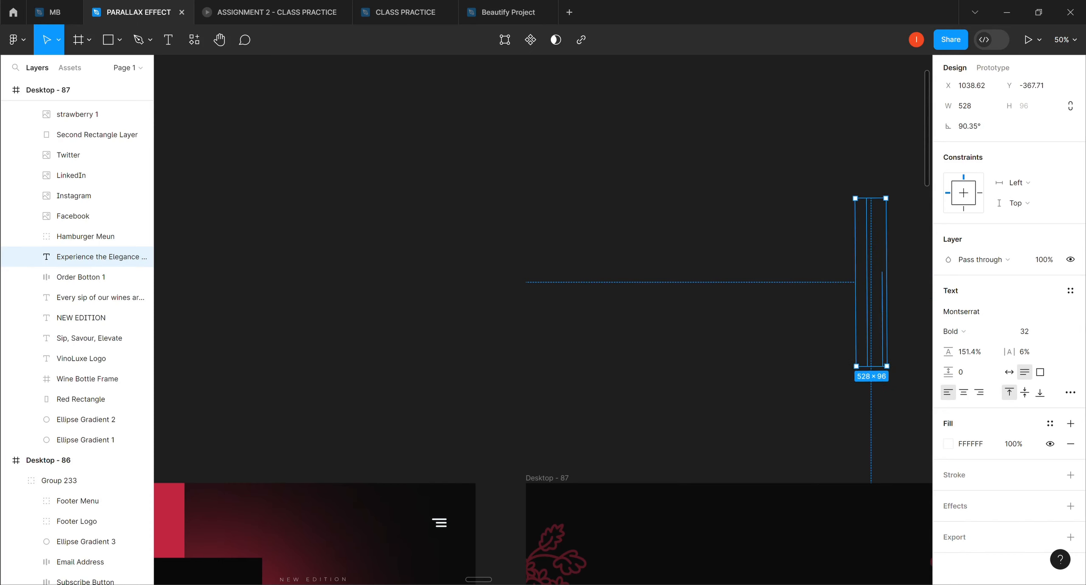
Set the fill opacity of the "Experience the Elegance" heading in the Desktop - 87 group to 0%.
{"action": "left_click", "coordinate": [1015, 445]}
{"action": "type", "text": "0"}
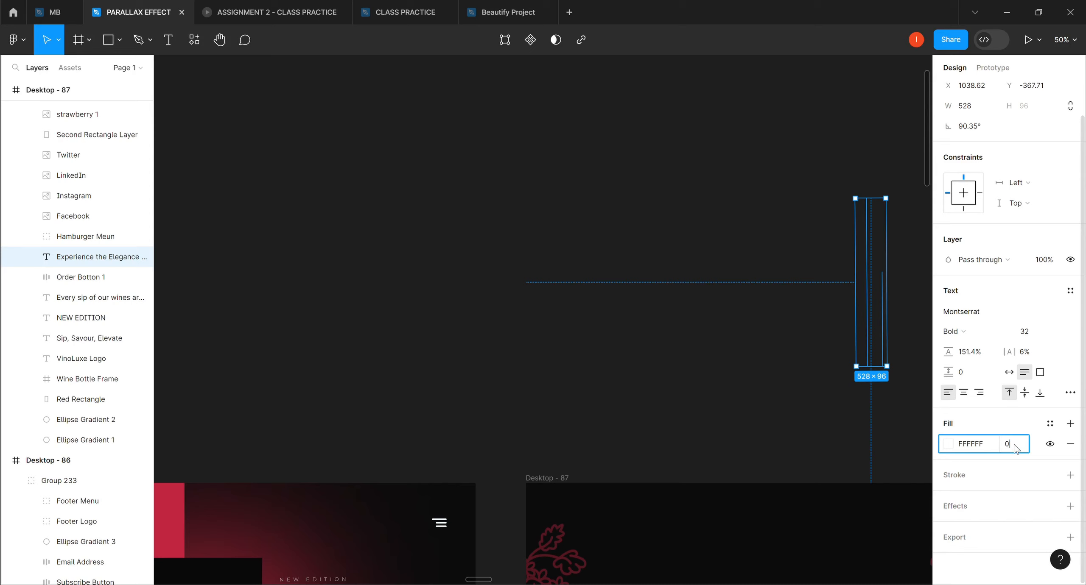
{"action": "key", "text": "Return"}
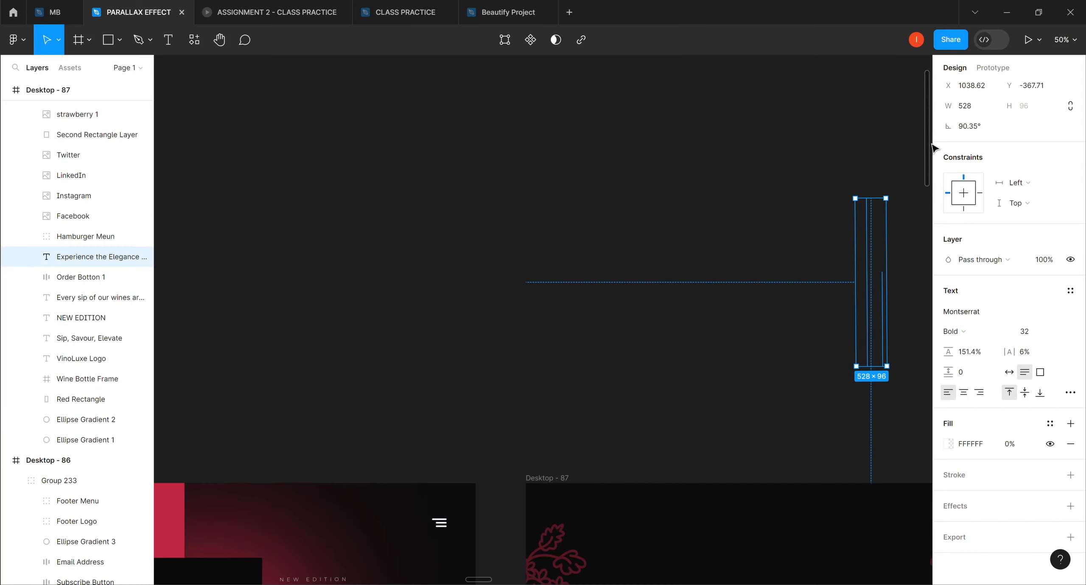
Nudge Group 218 inside the Wine Bottle Frame of the Desktop - 87 group vertically downward to about Y 525.
{"action": "scroll", "coordinate": [928, 153], "scroll_direction": "down", "scroll_amount": 8}
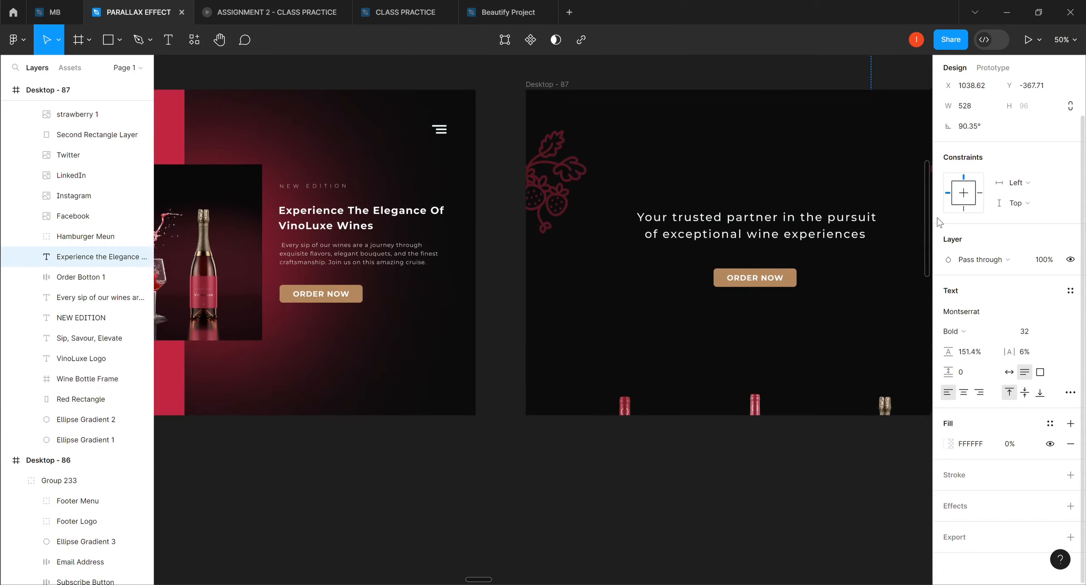
{"action": "scroll", "coordinate": [936, 216], "scroll_direction": "up", "scroll_amount": 1}
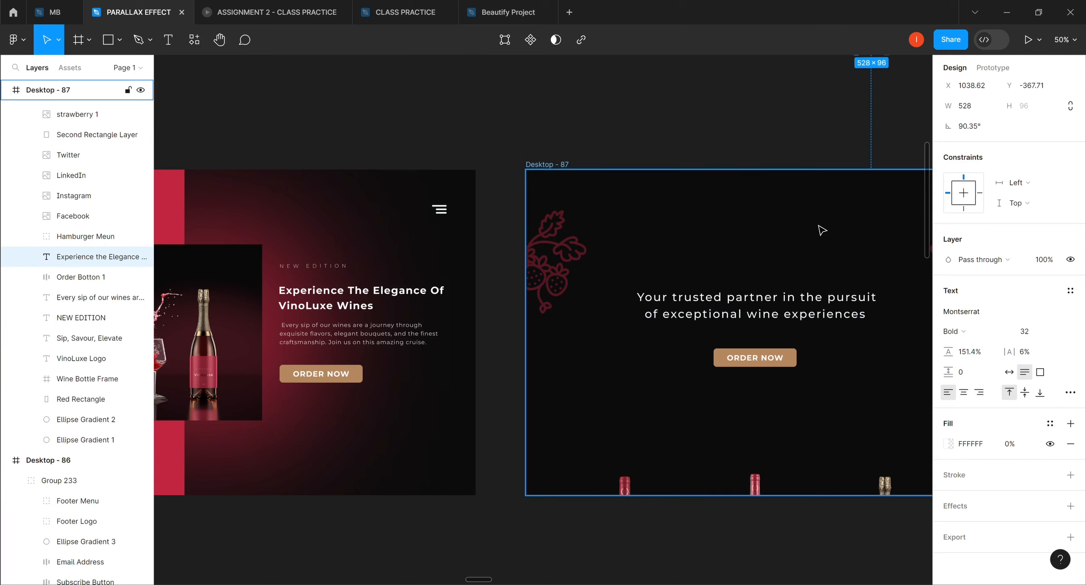
{"action": "left_click", "coordinate": [795, 260]}
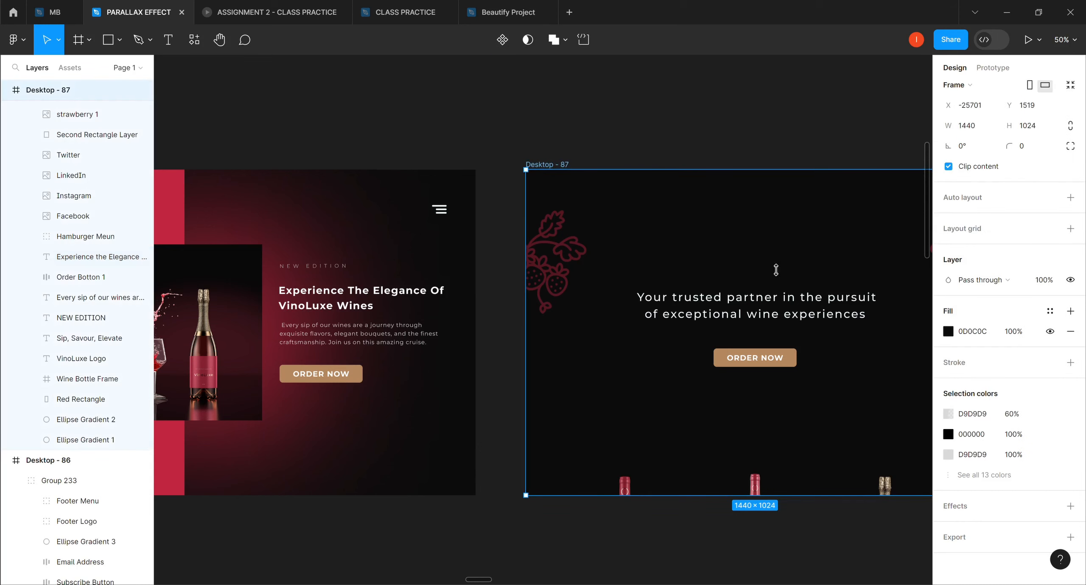
{"action": "left_click", "coordinate": [778, 306]}
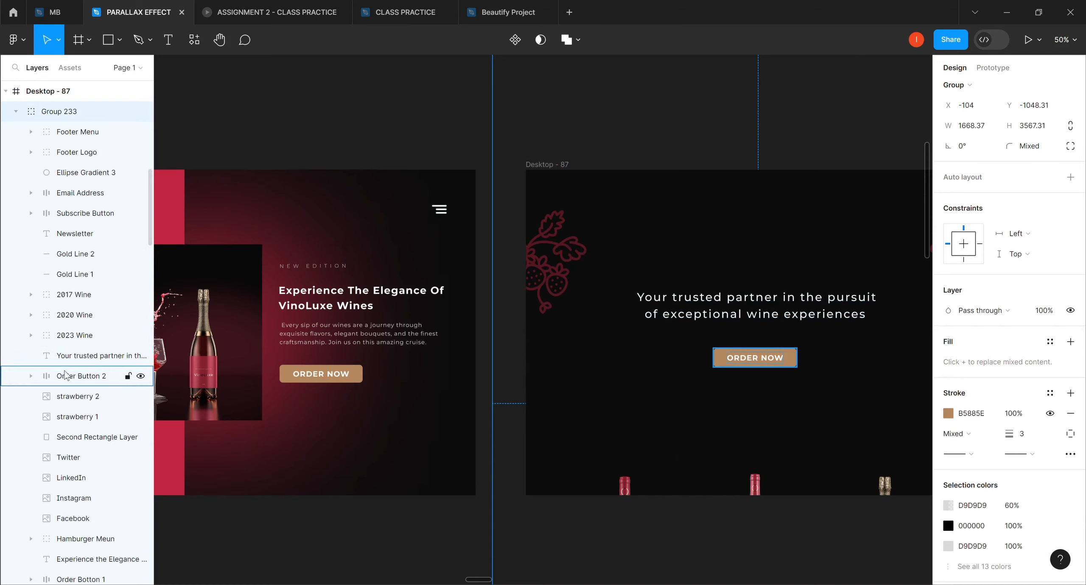
{"action": "scroll", "coordinate": [66, 375], "scroll_direction": "down", "scroll_amount": 6}
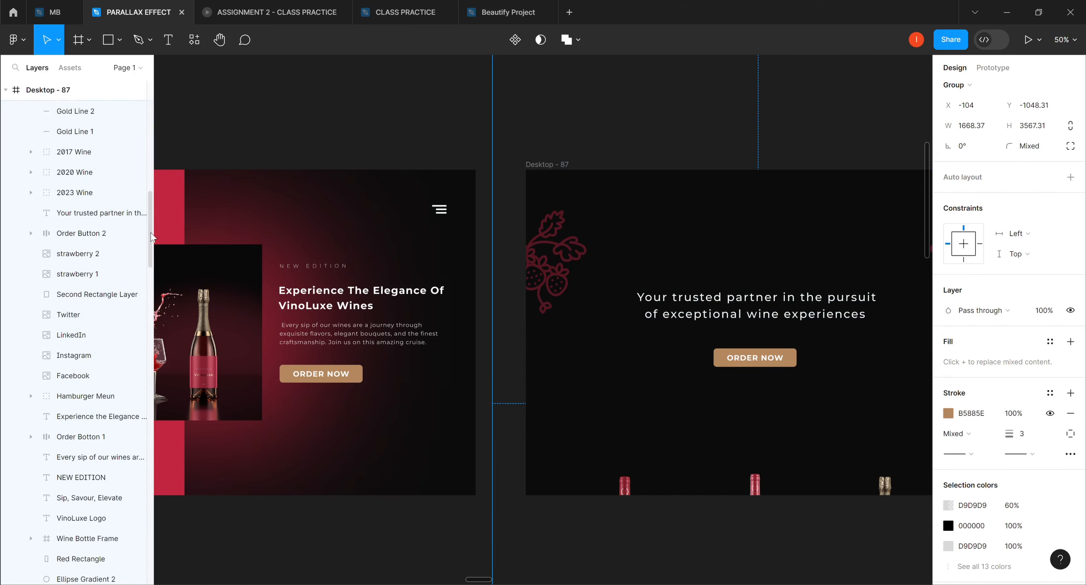
{"action": "scroll", "coordinate": [149, 258], "scroll_direction": "down", "scroll_amount": 1}
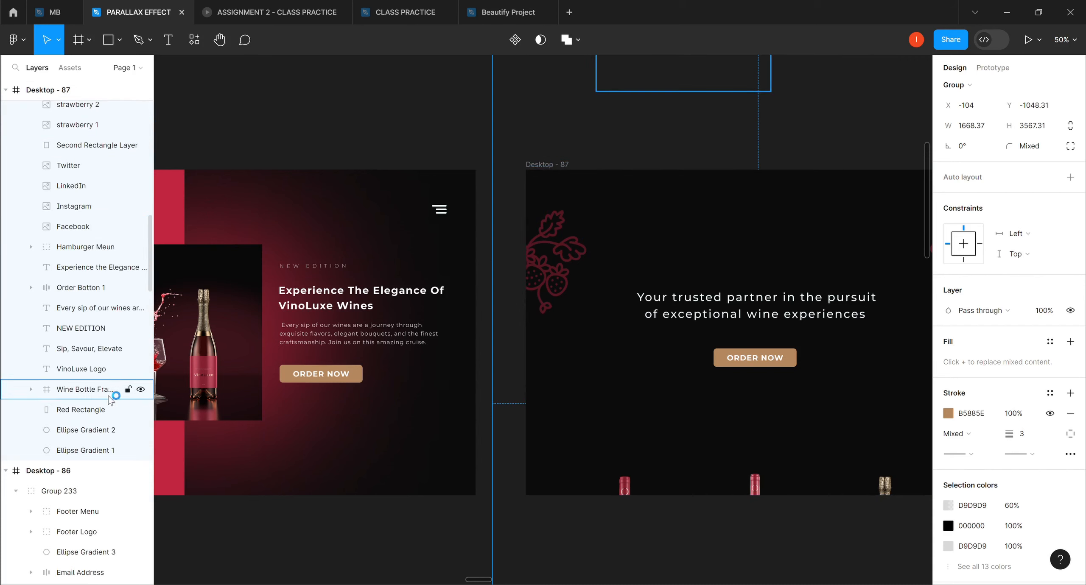
{"action": "left_click", "coordinate": [31, 389]}
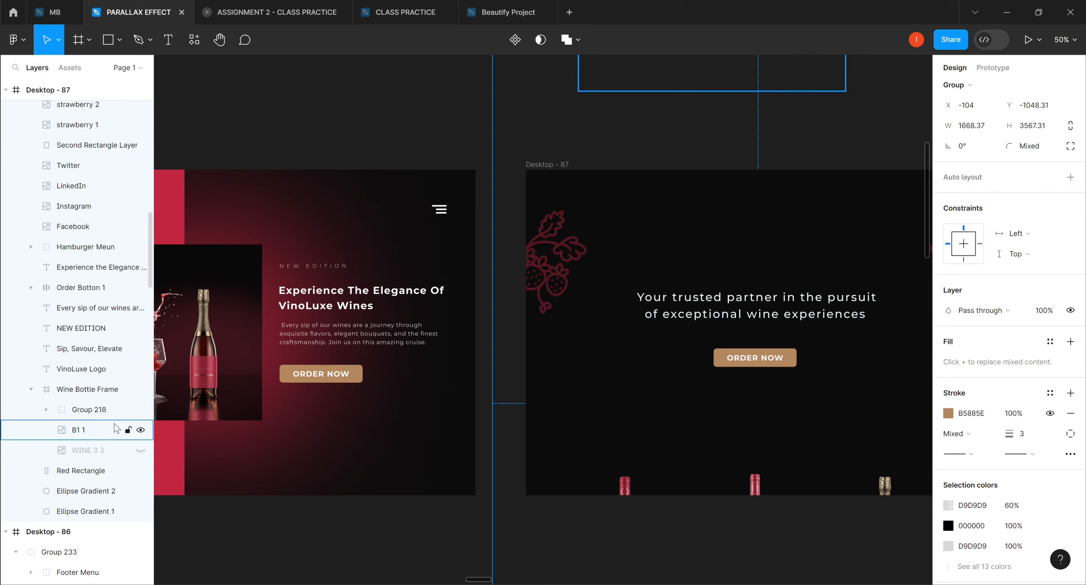
{"action": "left_click", "coordinate": [84, 412]}
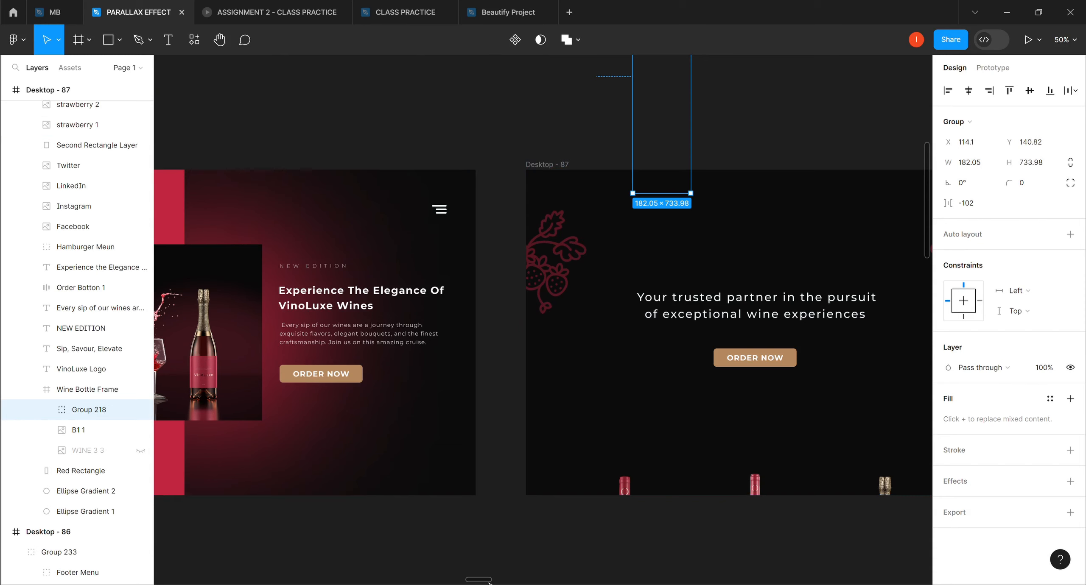
{"action": "left_click_drag", "start_coordinate": [484, 582], "coordinate": [478, 583]}
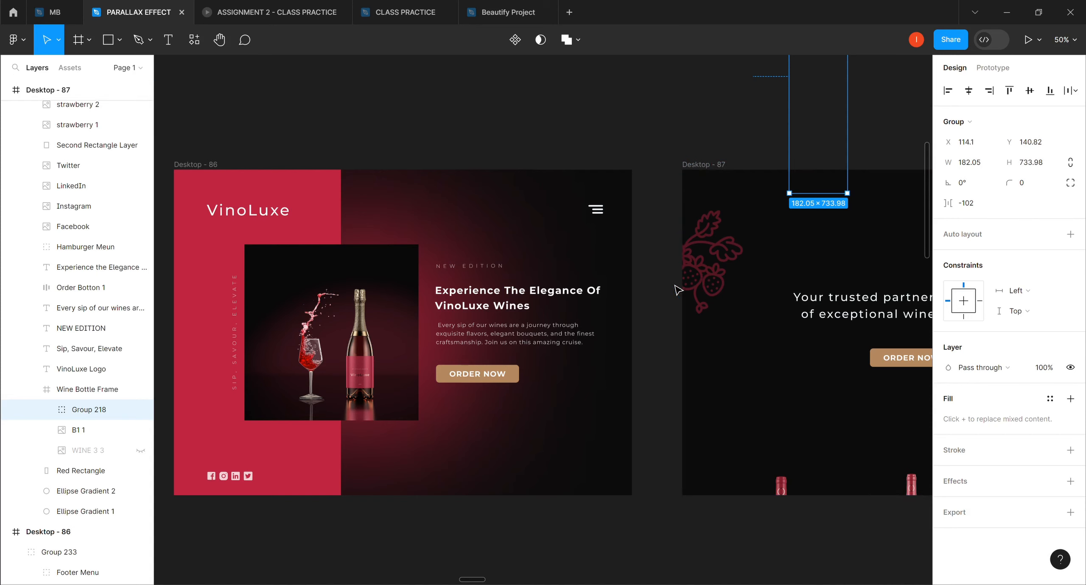
{"action": "key", "text": "Down"}
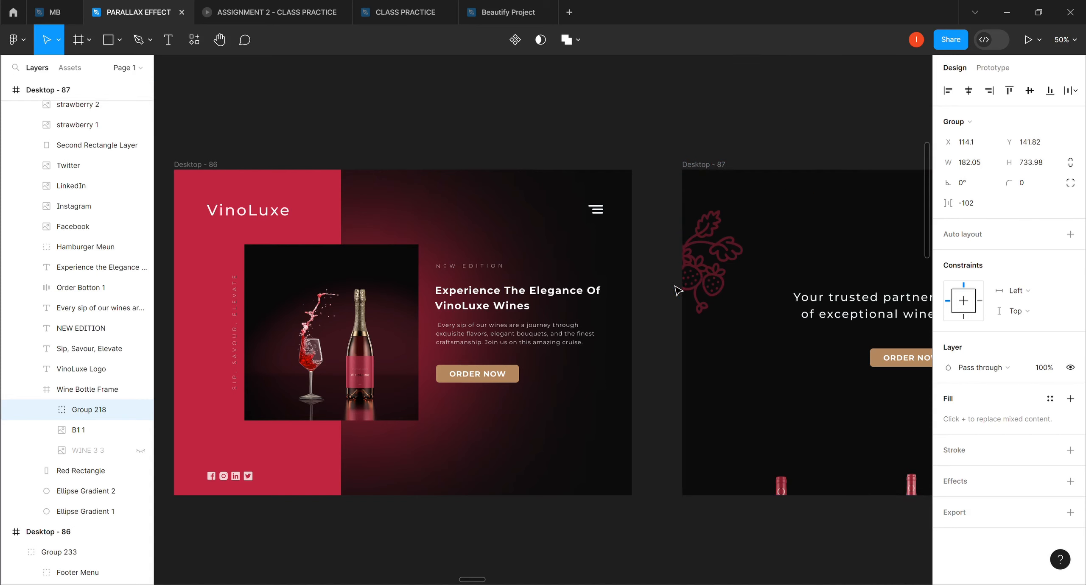
{"action": "key", "text": "Down"}
{"action": "key", "text": "Down"}
{"action": "key", "text": "Down"}
{"action": "key", "text": "Down"}
{"action": "key", "text": "Down"}
{"action": "key", "text": "Down"}
{"action": "key", "text": "Down"}
{"action": "key", "text": "Down"}
{"action": "key", "text": "Down"}
{"action": "key", "text": "Down"}
{"action": "key", "text": "Down"}
{"action": "key", "text": "Down"}
{"action": "key", "text": "Down"}
{"action": "key", "text": "Down"}
{"action": "key", "text": "Down"}
{"action": "key", "text": "Down"}
{"action": "key", "text": "Down"}
{"action": "key", "text": "Down"}
{"action": "key", "text": "Down"}
{"action": "key", "text": "Down"}
{"action": "key", "text": "Down"}
{"action": "key", "text": "Down"}
{"action": "key", "text": "Down"}
{"action": "key", "text": "Down"}
{"action": "key", "text": "Down"}
{"action": "key", "text": "Down"}
{"action": "key", "text": "Down"}
{"action": "key", "text": "Down"}
{"action": "key", "text": "Down"}
{"action": "key", "text": "Down"}
{"action": "key", "text": "Down"}
{"action": "key", "text": "Down"}
{"action": "key", "text": "Down"}
{"action": "key", "text": "Down"}
{"action": "key", "text": "Down"}
{"action": "key", "text": "Down"}
{"action": "key", "text": "Down"}
{"action": "key", "text": "Down"}
{"action": "key", "text": "Down"}
{"action": "key", "text": "Down"}
{"action": "key", "text": "Down"}
{"action": "key", "text": "Down"}
{"action": "key", "text": "Down"}
{"action": "key", "text": "Down"}
{"action": "key", "text": "Down"}
{"action": "key", "text": "Down"}
{"action": "key", "text": "Down"}
{"action": "key", "text": "Down"}
{"action": "key", "text": "Down"}
{"action": "key", "text": "Down"}
{"action": "key", "text": "Down"}
{"action": "key", "text": "Down"}
{"action": "key", "text": "Down"}
{"action": "key", "text": "Down"}
{"action": "key", "text": "Down"}
{"action": "key", "text": "Down"}
{"action": "key", "text": "Down"}
{"action": "key", "text": "Down"}
{"action": "key", "text": "Down"}
{"action": "key", "text": "Down"}
{"action": "key", "text": "Down"}
{"action": "key", "text": "Down"}
{"action": "key", "text": "Down"}
{"action": "key", "text": "Down"}
{"action": "key", "text": "Down"}
{"action": "key", "text": "Down"}
{"action": "key", "text": "Down"}
{"action": "key", "text": "Down"}
{"action": "key", "text": "Down"}
{"action": "key", "text": "Down"}
{"action": "key", "text": "Down"}
{"action": "key", "text": "Down"}
{"action": "key", "text": "Down"}
{"action": "key", "text": "Down"}
{"action": "key", "text": "Down"}
{"action": "key", "text": "Down"}
{"action": "key", "text": "Down"}
{"action": "key", "text": "Down"}
{"action": "key", "text": "Down"}
{"action": "key", "text": "Down"}
{"action": "key", "text": "Down"}
{"action": "key", "text": "Down"}
{"action": "key", "text": "Down"}
{"action": "key", "text": "Down"}
{"action": "key", "text": "Down"}
{"action": "key", "text": "Down"}
{"action": "key", "text": "Down"}
{"action": "key", "text": "Down"}
{"action": "key", "text": "Down"}
{"action": "key", "text": "Down"}
{"action": "key", "text": "Down"}
{"action": "key", "text": "Down"}
{"action": "key", "text": "Down"}
{"action": "key", "text": "Down"}
{"action": "key", "text": "Down"}
{"action": "key", "text": "Down"}
{"action": "key", "text": "Down"}
{"action": "key", "text": "Down"}
{"action": "key", "text": "Down"}
{"action": "key", "text": "Down"}
{"action": "key", "text": "Down"}
{"action": "key", "text": "Down"}
{"action": "key", "text": "Down"}
{"action": "key", "text": "Down"}
{"action": "key", "text": "Down"}
{"action": "key", "text": "Down"}
{"action": "key", "text": "Down"}
{"action": "key", "text": "Down"}
{"action": "key", "text": "Down"}
{"action": "key", "text": "Down"}
{"action": "key", "text": "Down"}
{"action": "key", "text": "Down"}
{"action": "key", "text": "Down"}
{"action": "key", "text": "Down"}
{"action": "key", "text": "Down"}
{"action": "key", "text": "Down"}
{"action": "key", "text": "Down"}
{"action": "key", "text": "Down"}
{"action": "key", "text": "Down"}
{"action": "key", "text": "Down"}
{"action": "key", "text": "Down"}
{"action": "key", "text": "Down"}
{"action": "key", "text": "Down"}
{"action": "key", "text": "Down"}
{"action": "key", "text": "Down"}
{"action": "key", "text": "Down"}
{"action": "key", "text": "Down"}
{"action": "key", "text": "Down"}
{"action": "key", "text": "Down"}
{"action": "key", "text": "Down"}
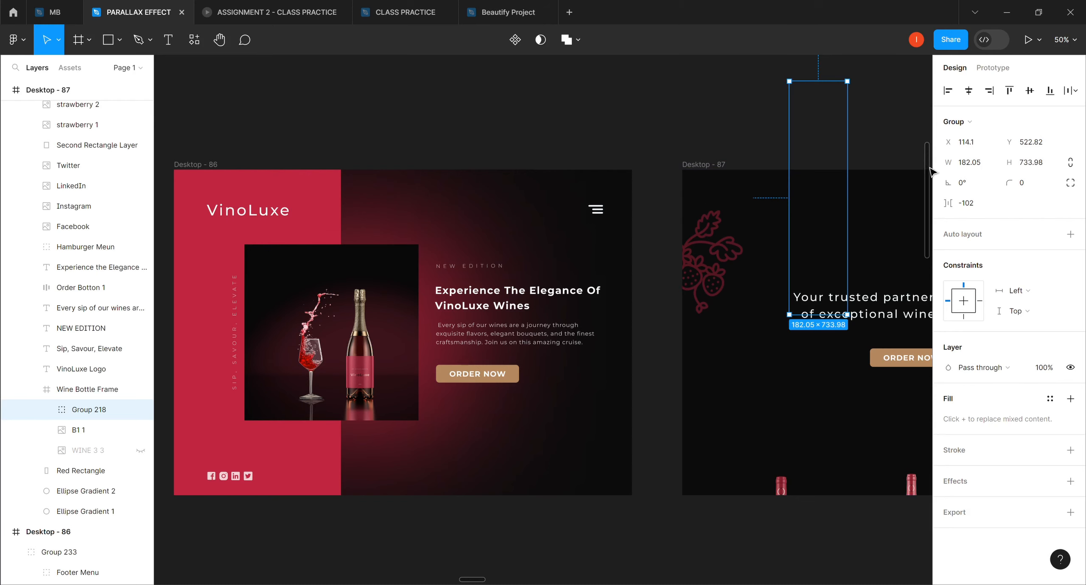
{"action": "left_click_drag", "start_coordinate": [931, 165], "coordinate": [931, 137]}
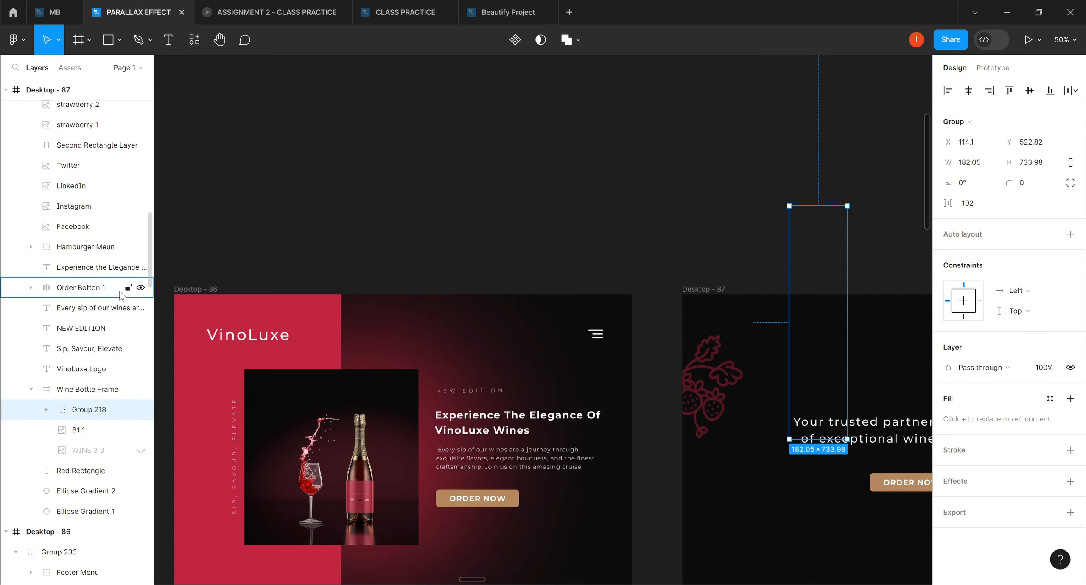
{"action": "key", "text": "Down"}
{"action": "key", "text": "Down"}
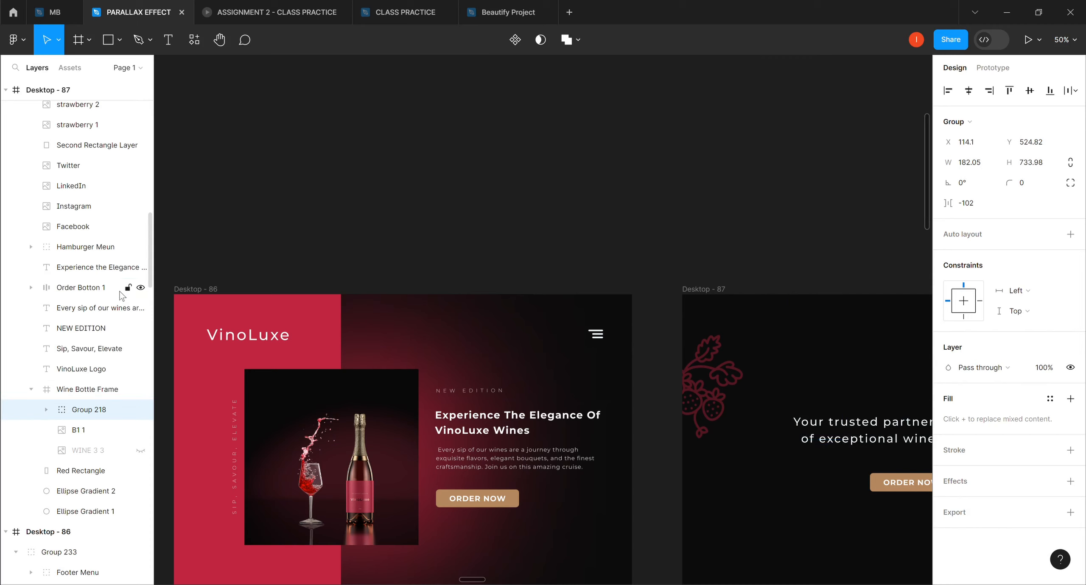
Nudge Group 218 inside the Wine Bottle Frame of the Desktop - 87 group further down to about Y 667.
{"action": "key", "text": "Down"}
{"action": "key", "text": "Down"}
{"action": "key", "text": "Down"}
{"action": "key", "text": "Down"}
{"action": "key", "text": "Down"}
{"action": "key", "text": "Down"}
{"action": "key", "text": "Down"}
{"action": "key", "text": "Down"}
{"action": "key", "text": "Down"}
{"action": "key", "text": "Down"}
{"action": "key", "text": "Down"}
{"action": "key", "text": "Down"}
{"action": "key", "text": "Down"}
{"action": "key", "text": "Down"}
{"action": "key", "text": "Down"}
{"action": "key", "text": "Down"}
{"action": "key", "text": "Down"}
{"action": "key", "text": "Down"}
{"action": "key", "text": "Down"}
{"action": "key", "text": "Down"}
{"action": "key", "text": "Down"}
{"action": "key", "text": "Down"}
{"action": "key", "text": "Down"}
{"action": "key", "text": "Down"}
{"action": "key", "text": "Down"}
{"action": "key", "text": "Down"}
{"action": "key", "text": "Down"}
{"action": "key", "text": "Down"}
{"action": "key", "text": "Down"}
{"action": "key", "text": "Down"}
{"action": "key", "text": "Down"}
{"action": "key", "text": "Down"}
{"action": "key", "text": "Down"}
{"action": "key", "text": "Down"}
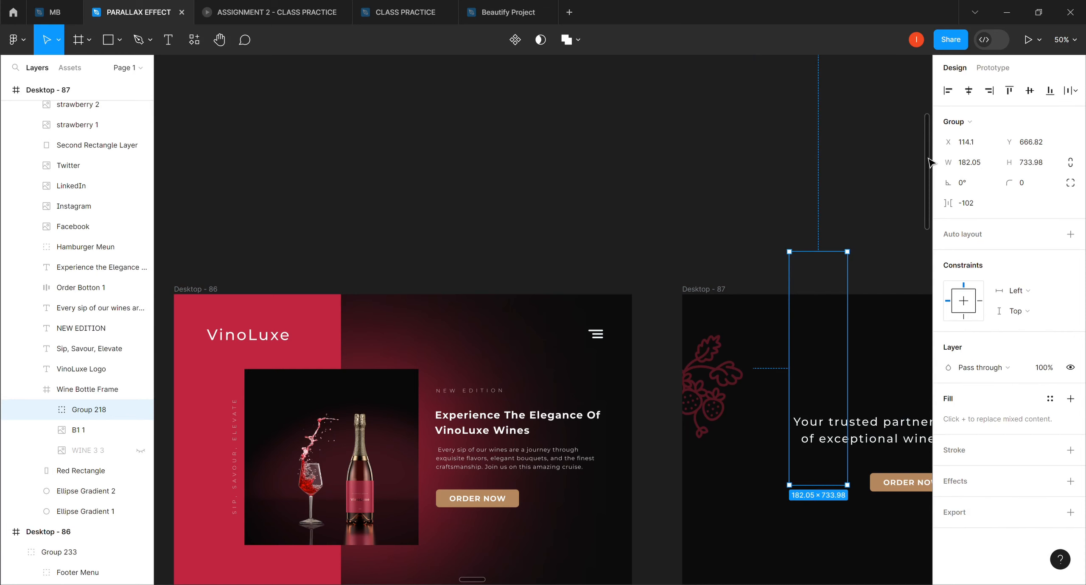
Duplicate the Desktop - 87 frame and place the copy beside it at X -24125, Y 1519.
{"action": "mouse_move", "coordinate": [929, 163]}
{"action": "left_mouse_down"}
{"action": "mouse_move", "coordinate": [935, 225]}
{"action": "mouse_move", "coordinate": [931, 183]}
{"action": "left_mouse_up"}
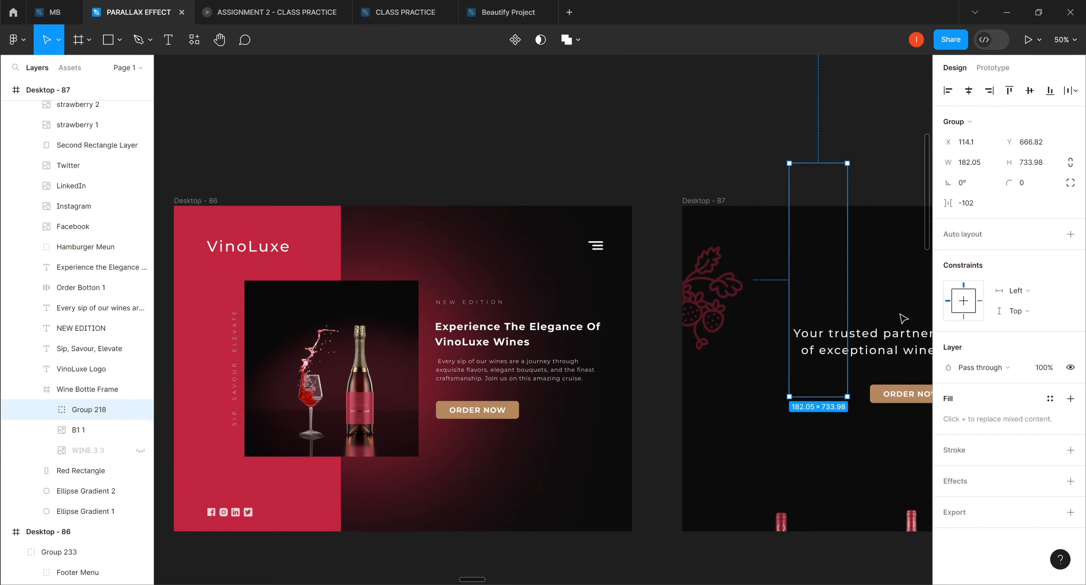
{"action": "left_click", "coordinate": [713, 206]}
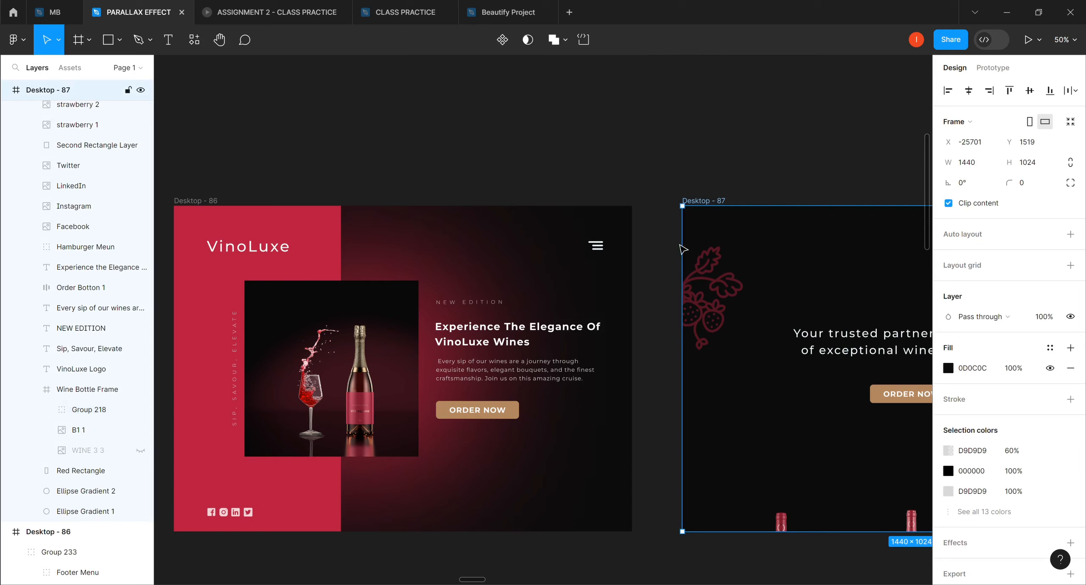
{"action": "left_click_drag", "start_coordinate": [483, 583], "coordinate": [495, 584]}
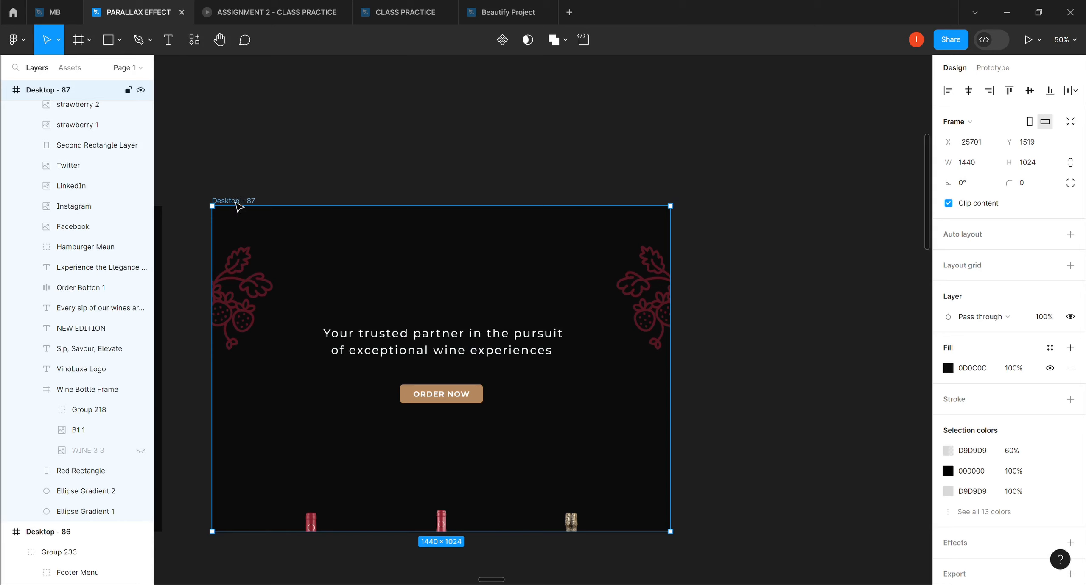
{"action": "key", "text": "ctrl+d"}
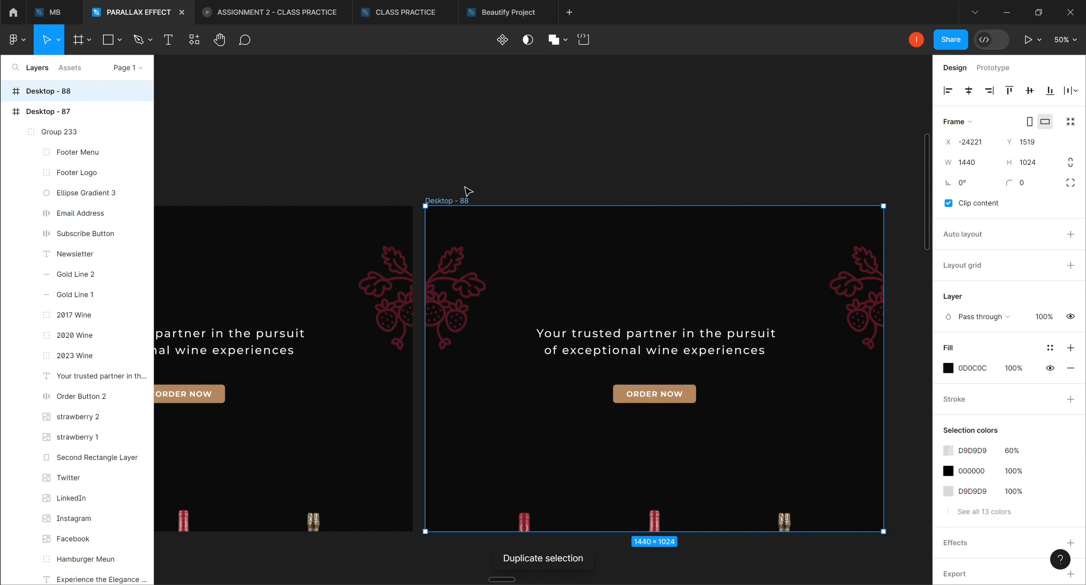
{"action": "left_click_drag", "start_coordinate": [450, 206], "coordinate": [469, 206]}
{"action": "key", "text": "shift+Right"}
{"action": "key", "text": "shift+Right"}
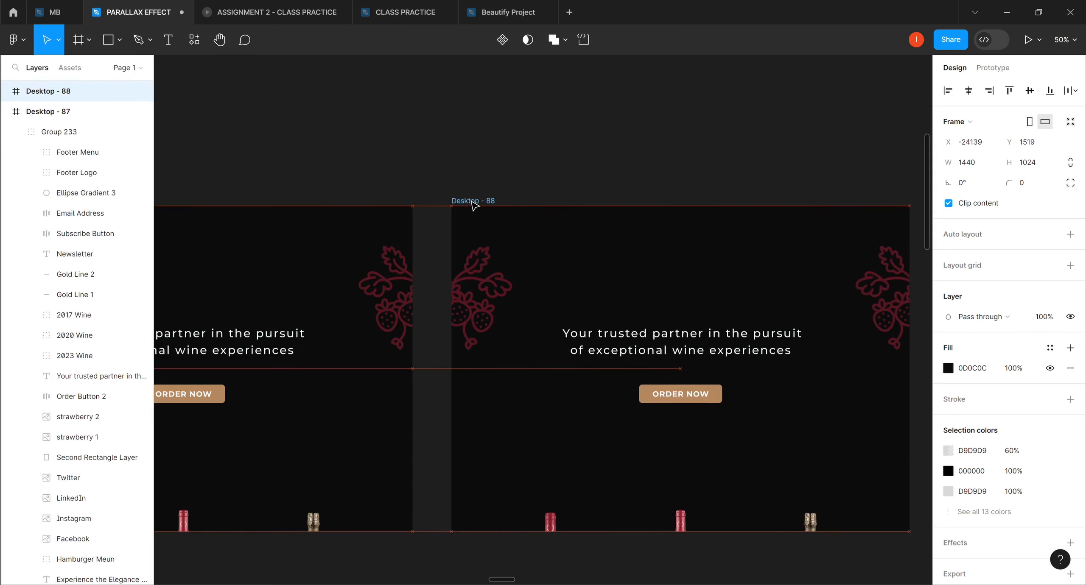
{"action": "left_click_drag", "start_coordinate": [474, 205], "coordinate": [476, 204]}
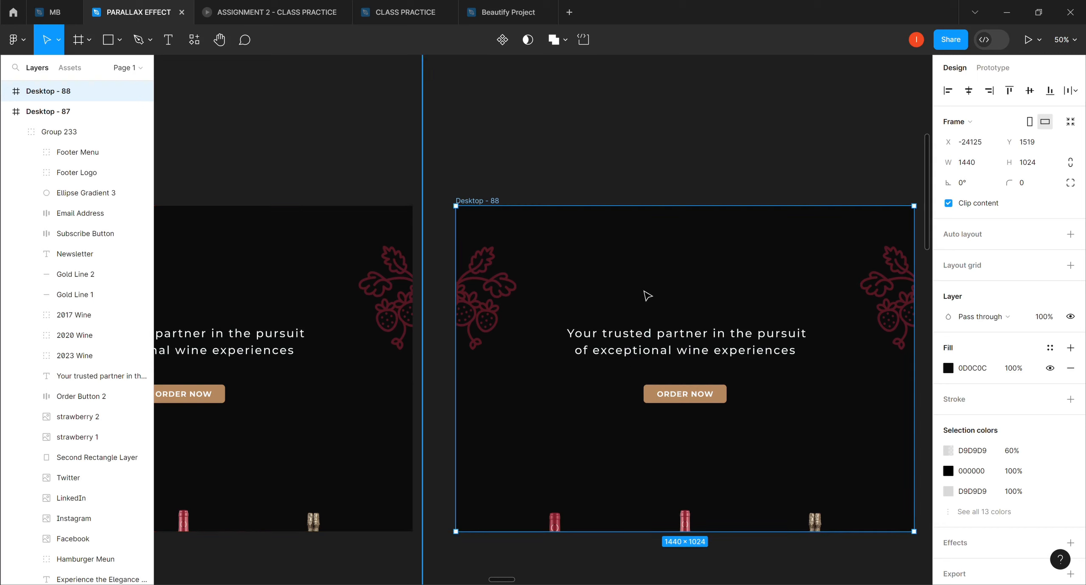
Select Group 233, the content group inside the duplicated Desktop - 88 frame.
{"action": "left_click", "coordinate": [708, 351]}
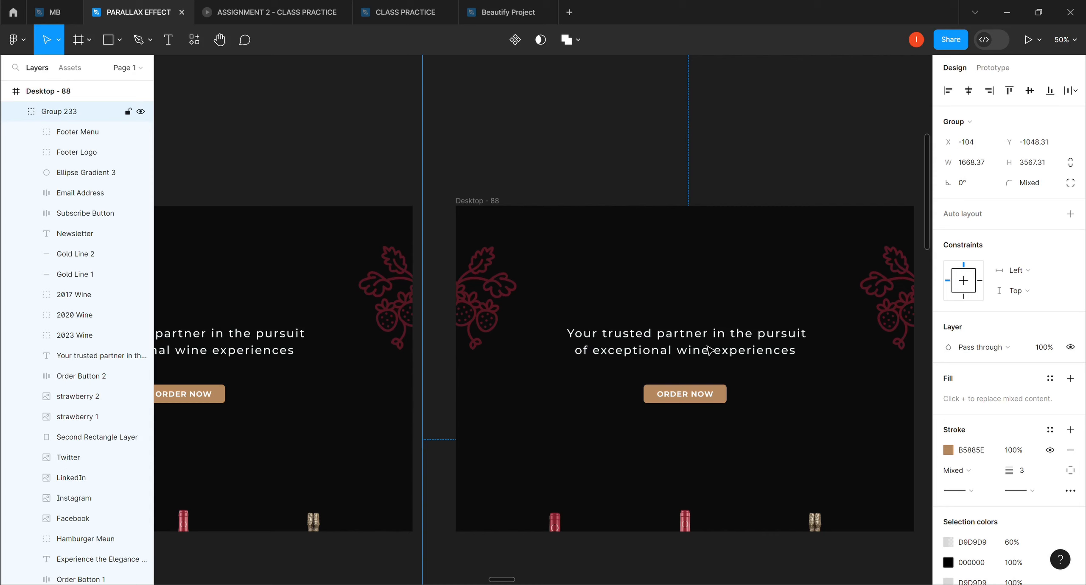
Nudge Group 233 inside the Desktop - 88 frame vertically upward to Y -1859.31, bringing the three wine cards into the frame.
{"action": "key", "text": "Up"}
{"action": "key", "text": "Up"}
{"action": "key", "text": "Up"}
{"action": "key", "text": "Up"}
{"action": "key", "text": "Up"}
{"action": "key", "text": "Up"}
{"action": "key", "text": "Up"}
{"action": "key", "text": "Up"}
{"action": "key", "text": "Up"}
{"action": "key", "text": "Up"}
{"action": "key", "text": "Up"}
{"action": "key", "text": "Up"}
{"action": "key", "text": "Up"}
{"action": "key", "text": "Up"}
{"action": "key", "text": "Up"}
{"action": "key", "text": "Up"}
{"action": "key", "text": "Up"}
{"action": "key", "text": "Up"}
{"action": "key", "text": "Up"}
{"action": "key", "text": "Up"}
{"action": "key", "text": "Up"}
{"action": "key", "text": "Up"}
{"action": "key", "text": "Up"}
{"action": "key", "text": "Up"}
{"action": "key", "text": "Up"}
{"action": "key", "text": "Up"}
{"action": "key", "text": "Up"}
{"action": "key", "text": "Up"}
{"action": "key", "text": "Up"}
{"action": "key", "text": "Up"}
{"action": "key", "text": "Up"}
{"action": "key", "text": "Up"}
{"action": "key", "text": "Up"}
{"action": "key", "text": "Up"}
{"action": "key", "text": "Up"}
{"action": "key", "text": "Up"}
{"action": "key", "text": "Up"}
{"action": "key", "text": "Up"}
{"action": "key", "text": "Up"}
{"action": "key", "text": "Up"}
{"action": "key", "text": "Up"}
{"action": "key", "text": "Up"}
{"action": "key", "text": "Up"}
{"action": "key", "text": "Up"}
{"action": "key", "text": "Up"}
{"action": "key", "text": "Up"}
{"action": "key", "text": "Up"}
{"action": "key", "text": "Up"}
{"action": "key", "text": "Up"}
{"action": "key", "text": "Up"}
{"action": "key", "text": "Up"}
{"action": "key", "text": "Up"}
{"action": "key", "text": "Up"}
{"action": "key", "text": "Up"}
{"action": "key", "text": "Up"}
{"action": "key", "text": "Up"}
{"action": "key", "text": "Up"}
{"action": "key", "text": "Up"}
{"action": "key", "text": "Up"}
{"action": "key", "text": "Up"}
{"action": "key", "text": "Up"}
{"action": "key", "text": "Up"}
{"action": "key", "text": "Up"}
{"action": "key", "text": "Up"}
{"action": "key", "text": "Up"}
{"action": "key", "text": "Up"}
{"action": "key", "text": "Up"}
{"action": "key", "text": "Up"}
{"action": "key", "text": "Up"}
{"action": "key", "text": "Up"}
{"action": "key", "text": "Up"}
{"action": "key", "text": "Up"}
{"action": "key", "text": "Up"}
{"action": "key", "text": "Up"}
{"action": "key", "text": "Up"}
{"action": "key", "text": "Up"}
{"action": "key", "text": "Up"}
{"action": "key", "text": "Up"}
{"action": "key", "text": "Up"}
{"action": "key", "text": "Up"}
{"action": "key", "text": "Up"}
{"action": "key", "text": "Up"}
{"action": "key", "text": "Up"}
{"action": "key", "text": "Up"}
{"action": "key", "text": "Up"}
{"action": "key", "text": "Up"}
{"action": "key", "text": "Up"}
{"action": "key", "text": "Up"}
{"action": "key", "text": "Up"}
{"action": "key", "text": "Up"}
{"action": "key", "text": "Up"}
{"action": "key", "text": "Up"}
{"action": "key", "text": "Up"}
{"action": "key", "text": "Up"}
{"action": "key", "text": "Up"}
{"action": "key", "text": "Up"}
{"action": "key", "text": "Up"}
{"action": "key", "text": "Up"}
{"action": "key", "text": "Up"}
{"action": "key", "text": "Up"}
{"action": "key", "text": "Up"}
{"action": "key", "text": "Up"}
{"action": "key", "text": "Up"}
{"action": "key", "text": "Up"}
{"action": "key", "text": "Up"}
{"action": "key", "text": "Up"}
{"action": "key", "text": "Up"}
{"action": "key", "text": "Up"}
{"action": "key", "text": "Up"}
{"action": "key", "text": "Up"}
{"action": "key", "text": "Up"}
{"action": "key", "text": "Up"}
{"action": "key", "text": "Up"}
{"action": "key", "text": "Up"}
{"action": "key", "text": "Up"}
{"action": "key", "text": "Up"}
{"action": "key", "text": "Up"}
{"action": "key", "text": "Up"}
{"action": "key", "text": "Up"}
{"action": "key", "text": "Up"}
{"action": "key", "text": "Up"}
{"action": "key", "text": "Up"}
{"action": "key", "text": "Up"}
{"action": "key", "text": "Up"}
{"action": "key", "text": "Up"}
{"action": "key", "text": "Up"}
{"action": "key", "text": "Up"}
{"action": "key", "text": "Up"}
{"action": "key", "text": "Up"}
{"action": "key", "text": "Up"}
{"action": "key", "text": "Up"}
{"action": "key", "text": "Up"}
{"action": "key", "text": "Up"}
{"action": "key", "text": "Up"}
{"action": "key", "text": "Up"}
{"action": "key", "text": "Up"}
{"action": "key", "text": "Up"}
{"action": "key", "text": "Up"}
{"action": "key", "text": "Up"}
{"action": "key", "text": "Up"}
{"action": "key", "text": "Up"}
{"action": "key", "text": "Up"}
{"action": "key", "text": "Up"}
{"action": "key", "text": "Up"}
{"action": "key", "text": "Up"}
{"action": "key", "text": "Up"}
{"action": "key", "text": "Up"}
{"action": "key", "text": "Up"}
{"action": "key", "text": "Up"}
{"action": "key", "text": "Up"}
{"action": "key", "text": "Up"}
{"action": "key", "text": "Up"}
{"action": "key", "text": "Up"}
{"action": "key", "text": "Up"}
{"action": "key", "text": "Up"}
{"action": "key", "text": "Up"}
{"action": "key", "text": "Up"}
{"action": "key", "text": "Up"}
{"action": "key", "text": "Up"}
{"action": "key", "text": "Up"}
{"action": "key", "text": "Up"}
{"action": "key", "text": "Up"}
{"action": "key", "text": "Up"}
{"action": "key", "text": "Up"}
{"action": "key", "text": "Up"}
{"action": "key", "text": "Up"}
{"action": "key", "text": "Up"}
{"action": "key", "text": "Up"}
{"action": "key", "text": "Up"}
{"action": "key", "text": "Up"}
{"action": "key", "text": "Up"}
{"action": "key", "text": "Up"}
{"action": "key", "text": "Up"}
{"action": "key", "text": "Up"}
{"action": "key", "text": "Up"}
{"action": "key", "text": "Up"}
{"action": "key", "text": "Up"}
{"action": "key", "text": "Up"}
{"action": "key", "text": "Up"}
{"action": "key", "text": "Up"}
{"action": "key", "text": "Up"}
{"action": "key", "text": "Up"}
{"action": "key", "text": "Up"}
{"action": "key", "text": "Up"}
{"action": "key", "text": "Up"}
{"action": "key", "text": "Up"}
{"action": "key", "text": "Up"}
{"action": "key", "text": "Up"}
{"action": "key", "text": "Up"}
{"action": "key", "text": "Up"}
{"action": "key", "text": "Up"}
{"action": "key", "text": "Up"}
{"action": "key", "text": "Up"}
{"action": "key", "text": "Up"}
{"action": "key", "text": "Up"}
{"action": "key", "text": "Up"}
{"action": "key", "text": "Up"}
{"action": "key", "text": "Up"}
{"action": "key", "text": "Up"}
{"action": "key", "text": "Up"}
{"action": "key", "text": "Up"}
{"action": "key", "text": "Up"}
{"action": "key", "text": "Up"}
{"action": "key", "text": "Up"}
{"action": "key", "text": "Up"}
{"action": "key", "text": "Up"}
{"action": "key", "text": "Up"}
{"action": "key", "text": "Up"}
{"action": "key", "text": "Up"}
{"action": "key", "text": "Up"}
{"action": "key", "text": "Up"}
{"action": "key", "text": "Up"}
{"action": "key", "text": "Up"}
{"action": "key", "text": "Up"}
{"action": "key", "text": "Up"}
{"action": "key", "text": "Up"}
{"action": "key", "text": "Up"}
{"action": "key", "text": "Up"}
{"action": "key", "text": "Up"}
{"action": "key", "text": "Up"}
{"action": "key", "text": "Up"}
{"action": "key", "text": "Up"}
{"action": "key", "text": "Up"}
{"action": "key", "text": "Up"}
{"action": "key", "text": "Up"}
{"action": "key", "text": "Up"}
{"action": "key", "text": "Up"}
{"action": "key", "text": "Up"}
{"action": "key", "text": "Up"}
{"action": "key", "text": "Up"}
{"action": "key", "text": "Up"}
{"action": "key", "text": "Up"}
{"action": "key", "text": "Up"}
{"action": "key", "text": "Up"}
{"action": "key", "text": "Up"}
{"action": "key", "text": "Up"}
{"action": "key", "text": "Up"}
{"action": "key", "text": "Up"}
{"action": "key", "text": "Up"}
{"action": "key", "text": "Up"}
{"action": "key", "text": "Up"}
{"action": "key", "text": "Up"}
{"action": "key", "text": "Up"}
{"action": "key", "text": "Up"}
{"action": "key", "text": "Up"}
{"action": "key", "text": "Up"}
{"action": "key", "text": "Up"}
{"action": "key", "text": "Up"}
{"action": "key", "text": "Up"}
{"action": "key", "text": "Up"}
{"action": "key", "text": "Up"}
{"action": "key", "text": "Up"}
{"action": "key", "text": "Up"}
{"action": "key", "text": "Up"}
{"action": "key", "text": "Up"}
{"action": "key", "text": "Up"}
{"action": "key", "text": "Up"}
{"action": "key", "text": "Up"}
{"action": "key", "text": "Up"}
{"action": "key", "text": "Up"}
{"action": "key", "text": "Up"}
{"action": "key", "text": "Up"}
{"action": "key", "text": "Up"}
{"action": "key", "text": "Up"}
{"action": "key", "text": "Up"}
{"action": "key", "text": "Up"}
{"action": "key", "text": "Up"}
{"action": "key", "text": "Up"}
{"action": "key", "text": "Up"}
{"action": "key", "text": "Up"}
{"action": "key", "text": "Up"}
{"action": "key", "text": "Up"}
{"action": "key", "text": "Up"}
{"action": "key", "text": "Up"}
{"action": "key", "text": "Up"}
{"action": "key", "text": "Up"}
{"action": "key", "text": "Up"}
{"action": "key", "text": "Up"}
{"action": "key", "text": "Up"}
{"action": "key", "text": "Up"}
{"action": "key", "text": "Up"}
{"action": "key", "text": "alt"}
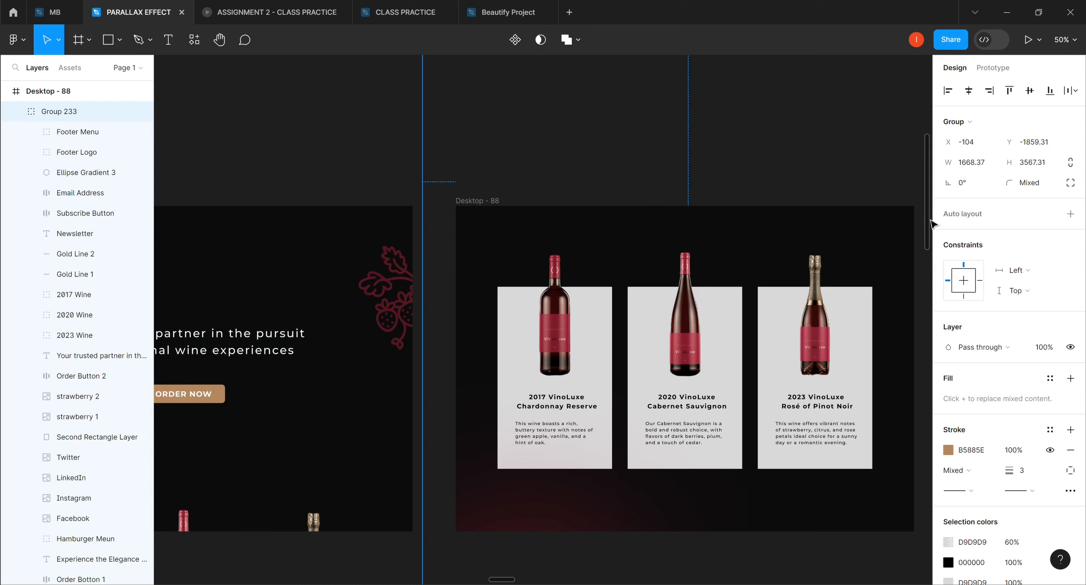
Rotate the B3 1 bottle image in the 2017 Wine group of the Desktop - 87 frame to about 27.87°.
{"action": "scroll", "coordinate": [931, 237], "scroll_direction": "down", "scroll_amount": 4}
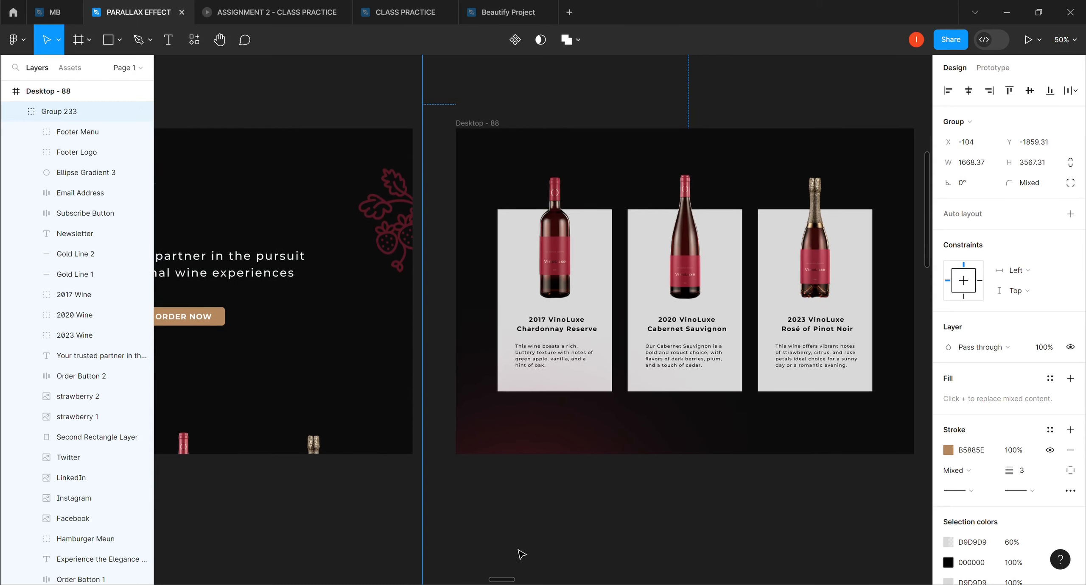
{"action": "left_click_drag", "start_coordinate": [504, 583], "coordinate": [488, 583]}
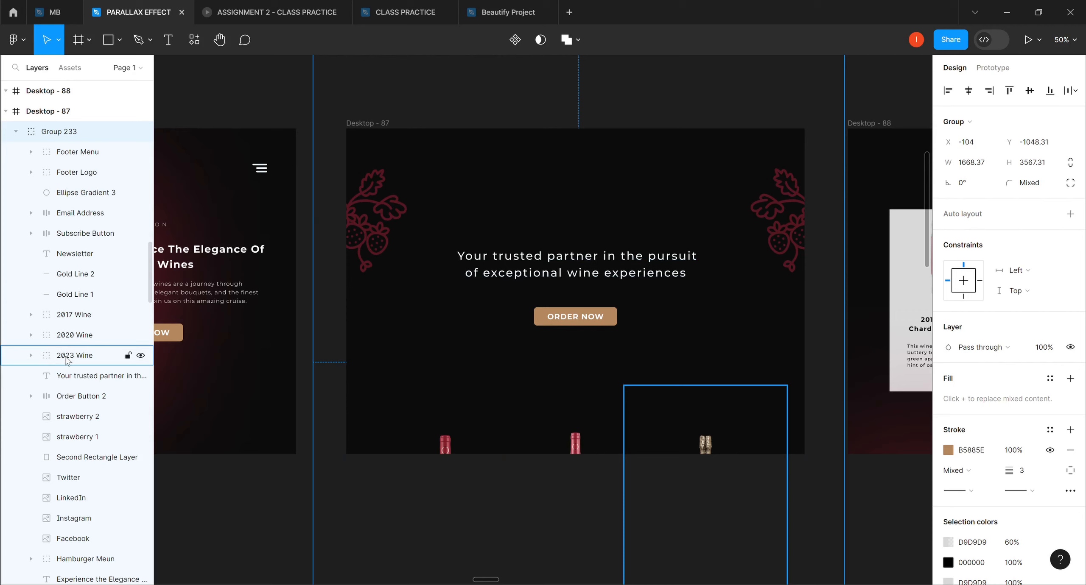
{"action": "left_click", "coordinate": [60, 319]}
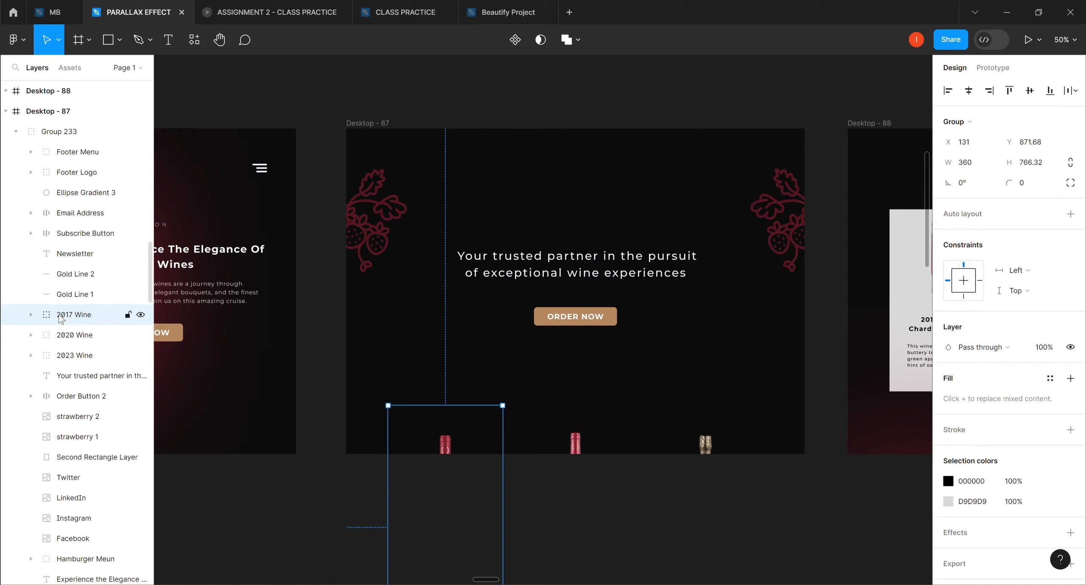
{"action": "left_click", "coordinate": [30, 315]}
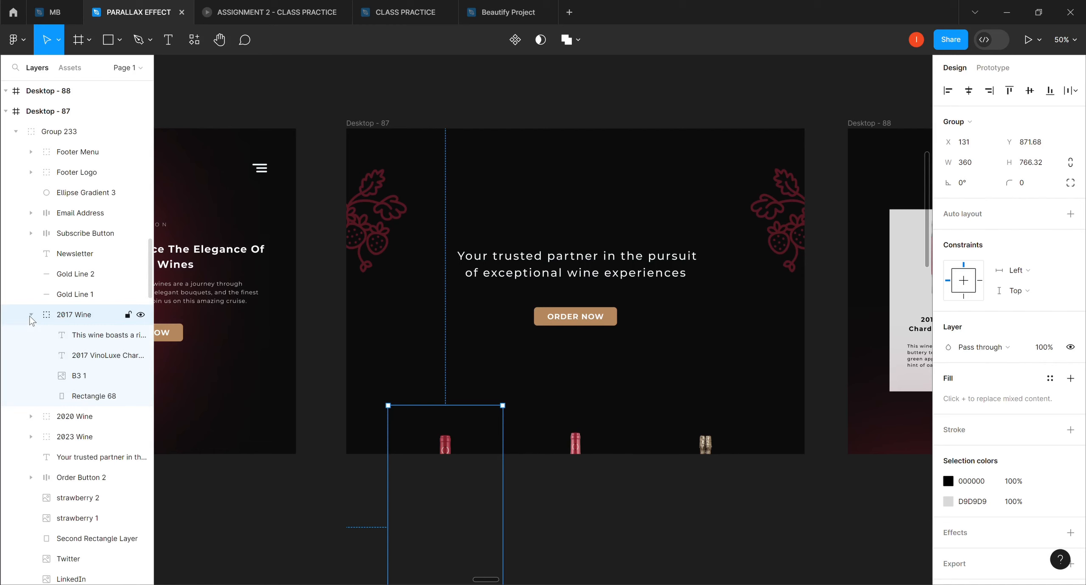
{"action": "left_click", "coordinate": [96, 379]}
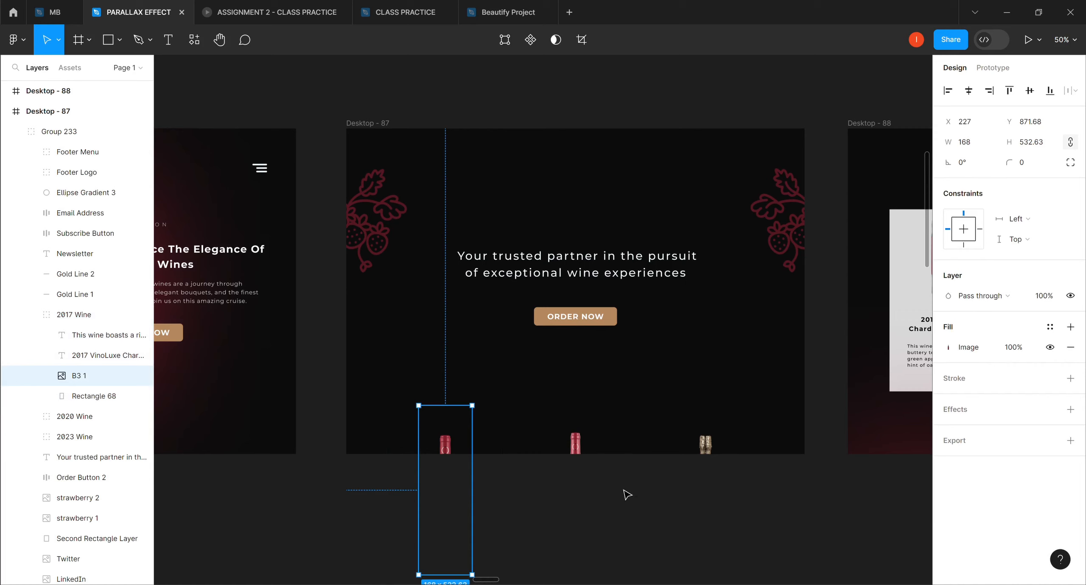
{"action": "left_click_drag", "start_coordinate": [932, 266], "coordinate": [933, 306]}
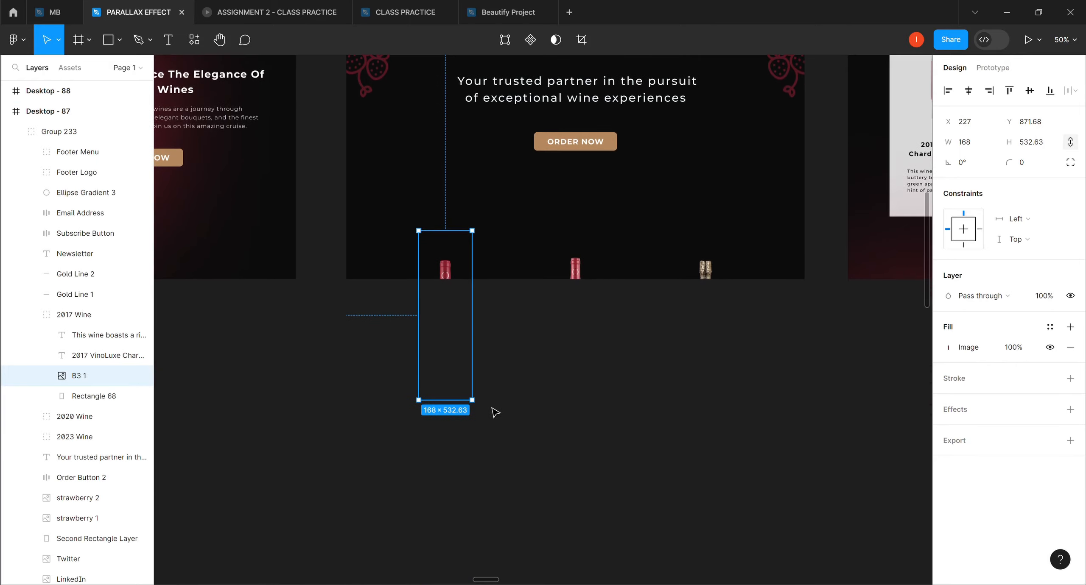
{"action": "left_click_drag", "start_coordinate": [488, 412], "coordinate": [517, 381]}
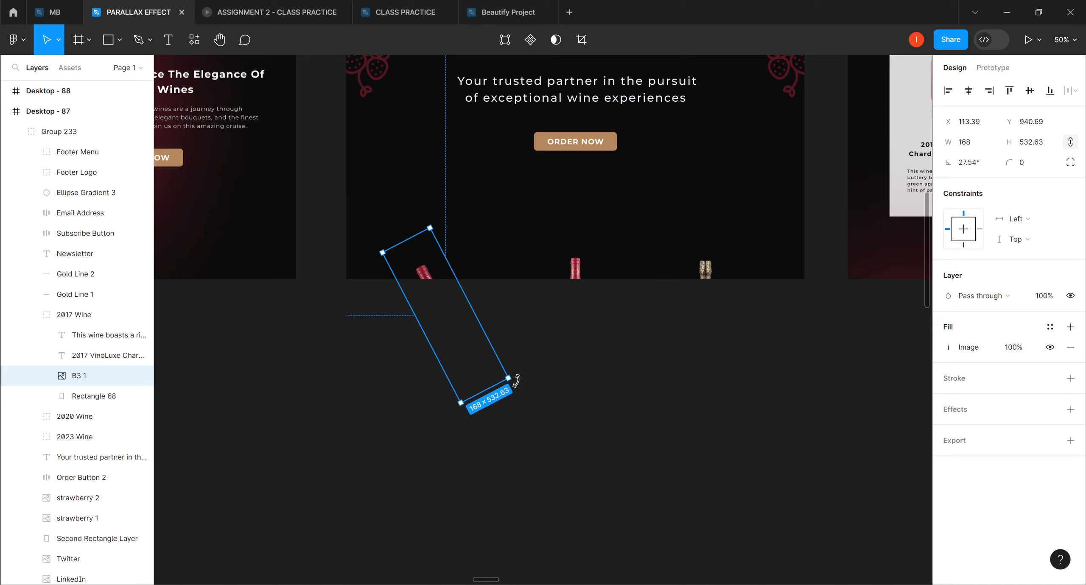
{"action": "left_click_drag", "start_coordinate": [517, 380], "coordinate": [517, 381]}
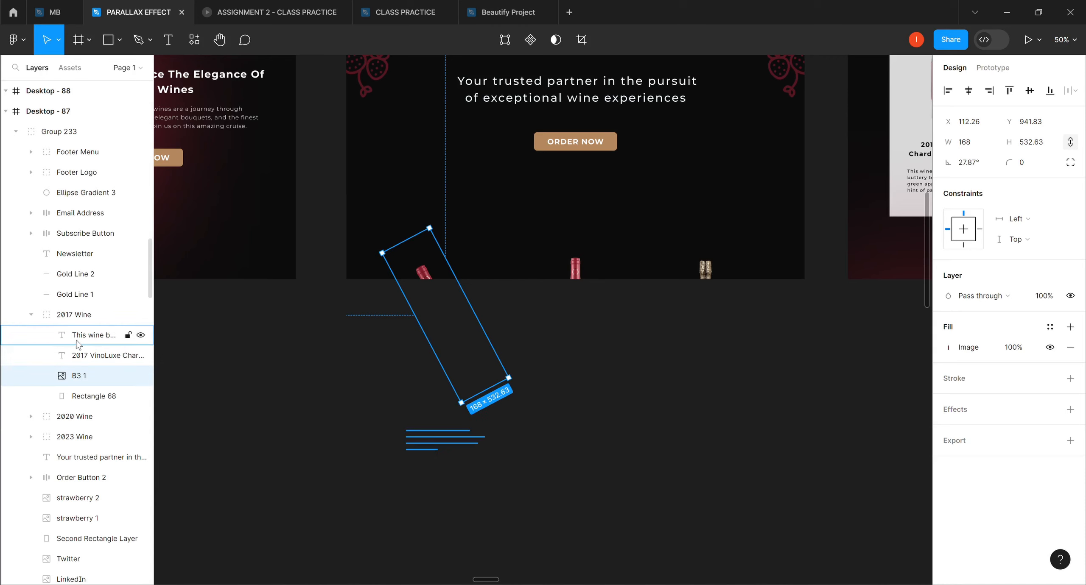
Nudge the whole 2017 Wine group straight down below the Desktop - 87 frame to about Y 1879.
{"action": "left_click", "coordinate": [72, 315]}
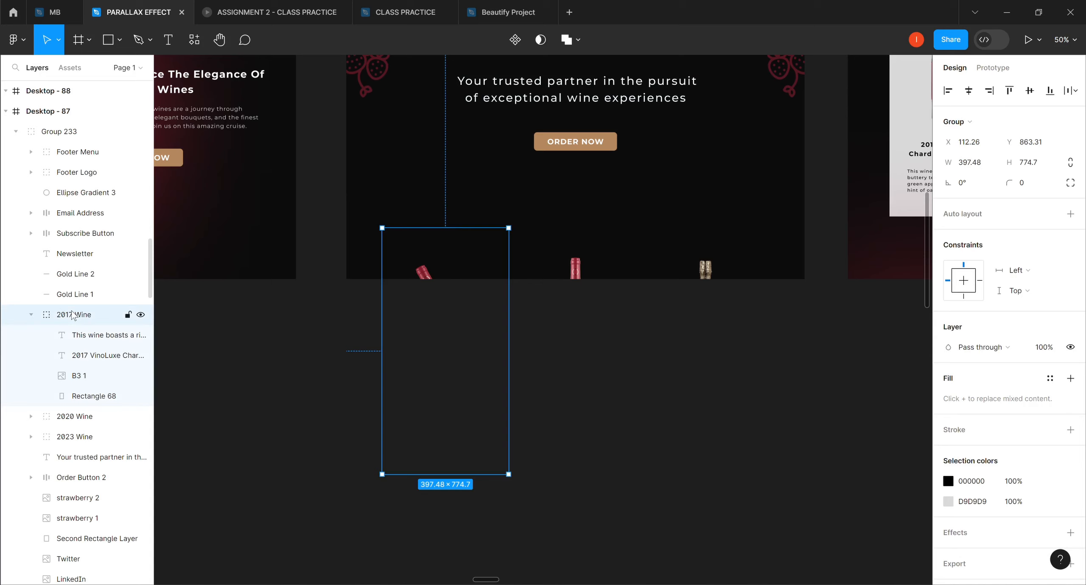
{"action": "key", "text": "shift+Down"}
{"action": "key", "text": "shift+Down"}
{"action": "key", "text": "shift+Down"}
{"action": "key", "text": "shift+Down"}
{"action": "key", "text": "Down"}
{"action": "key", "text": "Down"}
{"action": "key", "text": "Down"}
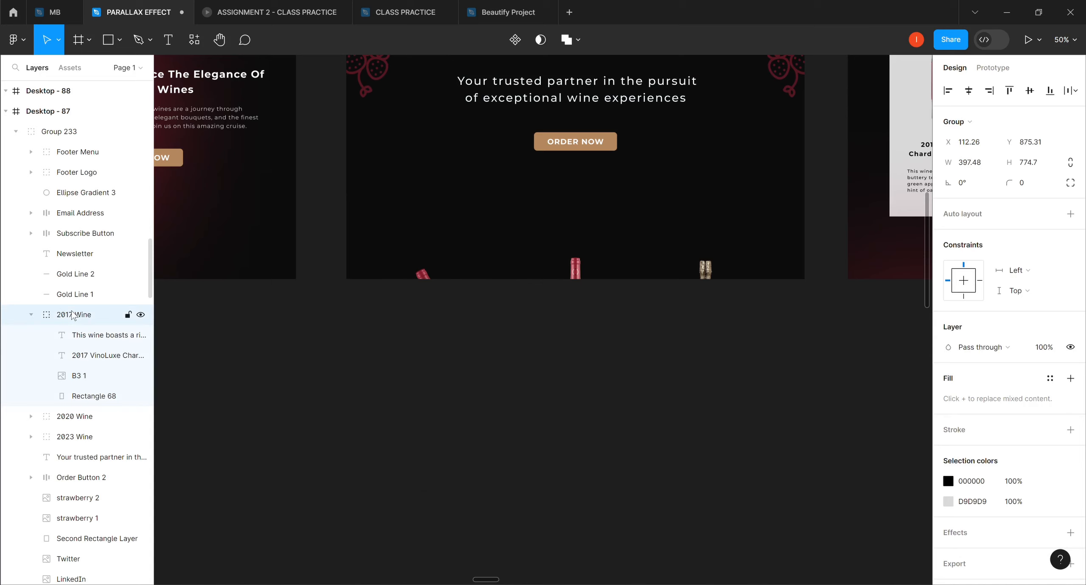
{"action": "key", "text": "shift+Down"}
{"action": "key", "text": "shift+Down"}
{"action": "key", "text": "shift+Down"}
{"action": "key", "text": "shift+Down"}
{"action": "key", "text": "Down"}
{"action": "key", "text": "Down"}
{"action": "key", "text": "Down"}
{"action": "key", "text": "Down"}
{"action": "key", "text": "Down"}
{"action": "key", "text": "Down"}
{"action": "key", "text": "shift+Down"}
{"action": "key", "text": "shift+Down"}
{"action": "key", "text": "shift+Down"}
{"action": "key", "text": "shift+Down"}
{"action": "key", "text": "shift+Down"}
{"action": "key", "text": "Down"}
{"action": "key", "text": "Down"}
{"action": "key", "text": "Down"}
{"action": "key", "text": "Down"}
{"action": "key", "text": "Down"}
{"action": "key", "text": "Down"}
{"action": "key", "text": "Down"}
{"action": "key", "text": "Down"}
{"action": "key", "text": "Down"}
{"action": "key", "text": "shift+Down"}
{"action": "key", "text": "shift+Down"}
{"action": "key", "text": "shift+Down"}
{"action": "key", "text": "shift+Down"}
{"action": "key", "text": "shift+Down"}
{"action": "key", "text": "Down"}
{"action": "key", "text": "shift+Down"}
{"action": "key", "text": "Down"}
{"action": "key", "text": "Down"}
{"action": "key", "text": "Down"}
{"action": "key", "text": "Down"}
{"action": "key", "text": "Down"}
{"action": "key", "text": "Down"}
{"action": "key", "text": "Down"}
{"action": "key", "text": "shift+Down"}
{"action": "key", "text": "Down"}
{"action": "key", "text": "Down"}
{"action": "key", "text": "Down"}
{"action": "key", "text": "Down"}
{"action": "key", "text": "Down"}
{"action": "key", "text": "Down"}
{"action": "key", "text": "Down"}
{"action": "key", "text": "Down"}
{"action": "key", "text": "Down"}
{"action": "key", "text": "Down"}
{"action": "key", "text": "Down"}
{"action": "key", "text": "Down"}
{"action": "key", "text": "Down"}
{"action": "key", "text": "Down"}
{"action": "key", "text": "Down"}
{"action": "key", "text": "Down"}
{"action": "key", "text": "Down"}
{"action": "key", "text": "Down"}
{"action": "key", "text": "Down"}
{"action": "key", "text": "Down"}
{"action": "key", "text": "Down"}
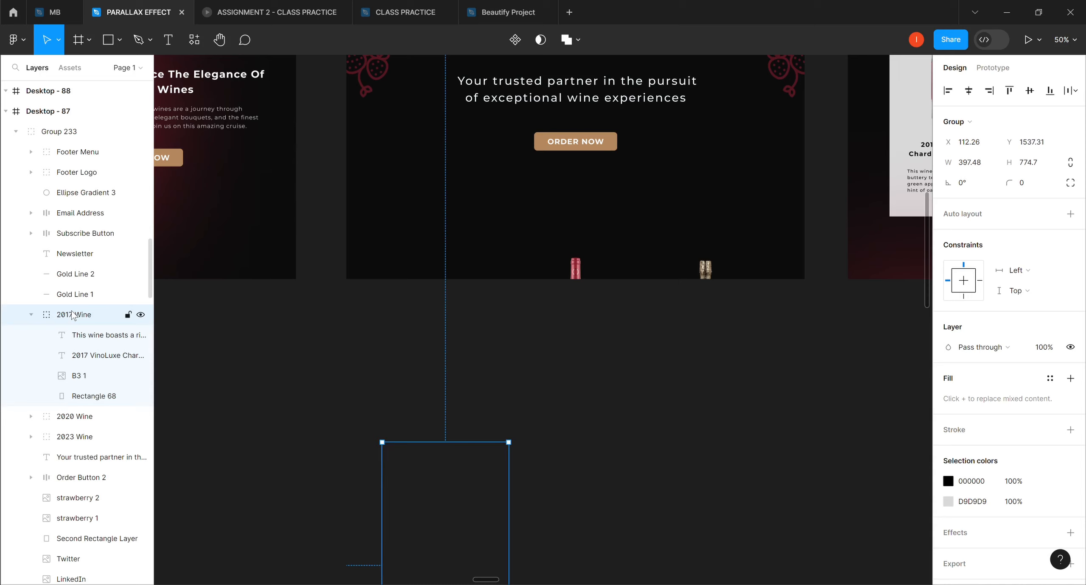
{"action": "key", "text": "Down"}
{"action": "key", "text": "Down"}
{"action": "key", "text": "Down"}
{"action": "key", "text": "Down"}
{"action": "key", "text": "Down"}
{"action": "key", "text": "Down"}
{"action": "key", "text": "Down"}
{"action": "key", "text": "Down"}
{"action": "key", "text": "Down"}
{"action": "key", "text": "Down"}
{"action": "key", "text": "Down"}
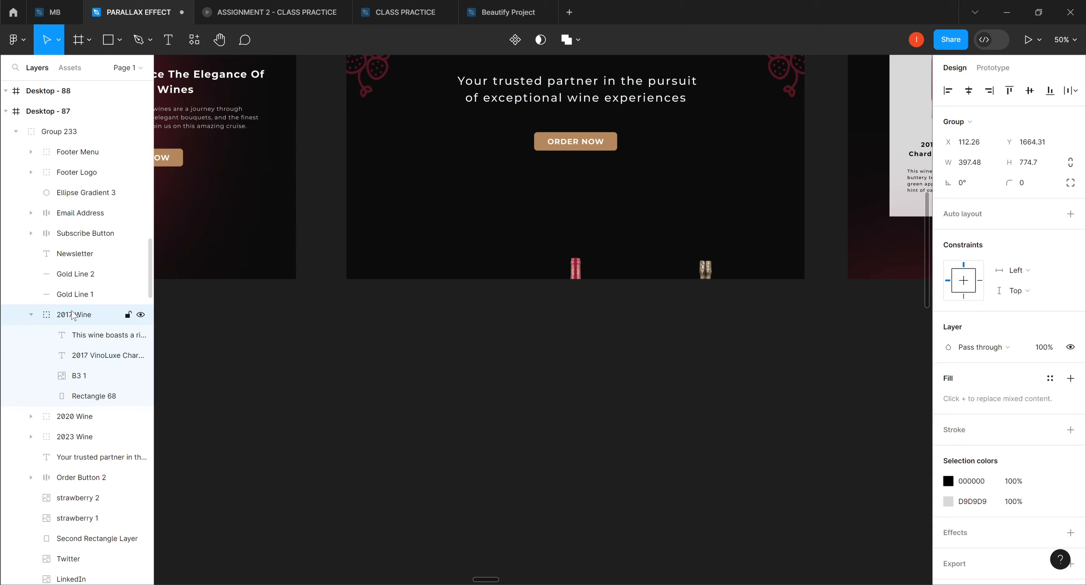
{"action": "key", "text": "Down"}
{"action": "key", "text": "Down"}
{"action": "key", "text": "Down"}
{"action": "key", "text": "Down"}
{"action": "key", "text": "Down"}
{"action": "key", "text": "Down"}
{"action": "key", "text": "Down"}
{"action": "key", "text": "Down"}
{"action": "key", "text": "Down"}
{"action": "key", "text": "Down"}
{"action": "key", "text": "Down"}
{"action": "key", "text": "Down"}
{"action": "key", "text": "Down"}
{"action": "key", "text": "Down"}
{"action": "key", "text": "Down"}
{"action": "key", "text": "Down"}
{"action": "key", "text": "Down"}
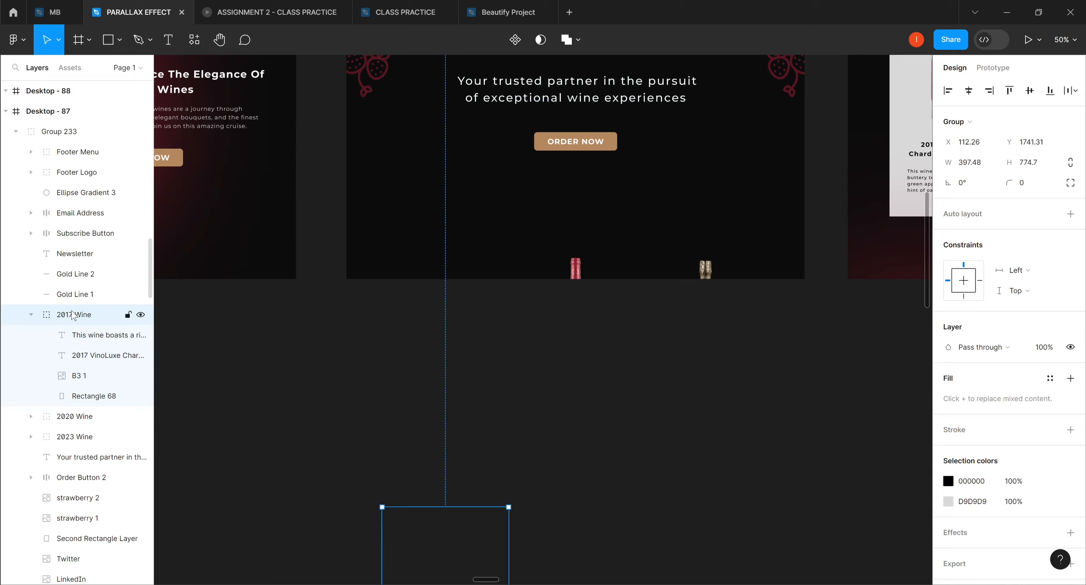
{"action": "key", "text": "Down"}
{"action": "key", "text": "Down"}
{"action": "key", "text": "Down"}
{"action": "key", "text": "Down"}
{"action": "key", "text": "Down"}
{"action": "key", "text": "Down"}
{"action": "key", "text": "Down"}
{"action": "key", "text": "Down"}
{"action": "key", "text": "Down"}
{"action": "key", "text": "Down"}
{"action": "key", "text": "Down"}
{"action": "key", "text": "Down"}
{"action": "key", "text": "Down"}
{"action": "key", "text": "Down"}
{"action": "key", "text": "Down"}
{"action": "key", "text": "Down"}
{"action": "key", "text": "Down"}
{"action": "key", "text": "Down"}
{"action": "key", "text": "Down"}
{"action": "key", "text": "Down"}
{"action": "key", "text": "Down"}
{"action": "key", "text": "Down"}
{"action": "key", "text": "Down"}
{"action": "key", "text": "Down"}
{"action": "key", "text": "Down"}
{"action": "key", "text": "Down"}
{"action": "key", "text": "Down"}
{"action": "key", "text": "Down"}
{"action": "key", "text": "Down"}
{"action": "key", "text": "Down"}
{"action": "key", "text": "Down"}
{"action": "key", "text": "Down"}
{"action": "key", "text": "Down"}
{"action": "key", "text": "Down"}
{"action": "key", "text": "Down"}
{"action": "key", "text": "Down"}
{"action": "key", "text": "Down"}
{"action": "key", "text": "Down"}
{"action": "key", "text": "Down"}
{"action": "key", "text": "Down"}
{"action": "key", "text": "Down"}
{"action": "key", "text": "Down"}
{"action": "key", "text": "Down"}
{"action": "key", "text": "Down"}
{"action": "key", "text": "Down"}
{"action": "key", "text": "Down"}
{"action": "key", "text": "Down"}
{"action": "key", "text": "Down"}
{"action": "key", "text": "Down"}
{"action": "key", "text": "Down"}
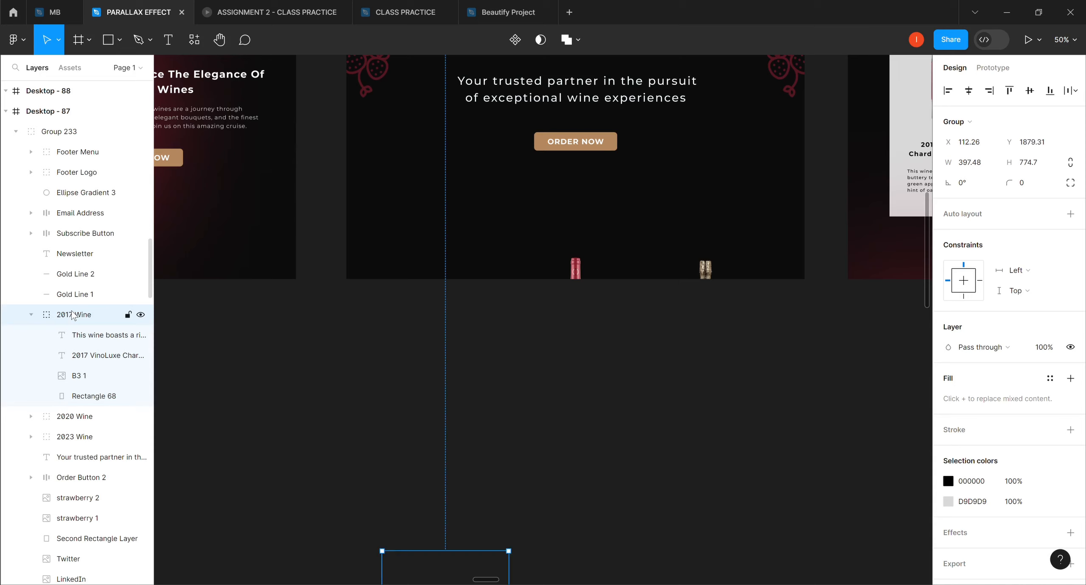
Nudge the 2017 Wine group of the Desktop - 87 frame slightly further down to Y 1887.31.
{"action": "key", "text": "Down"}
{"action": "key", "text": "Down"}
{"action": "key", "text": "Down"}
{"action": "key", "text": "Down"}
{"action": "key", "text": "Down"}
{"action": "key", "text": "Down"}
{"action": "key", "text": "Down"}
{"action": "key", "text": "Down"}
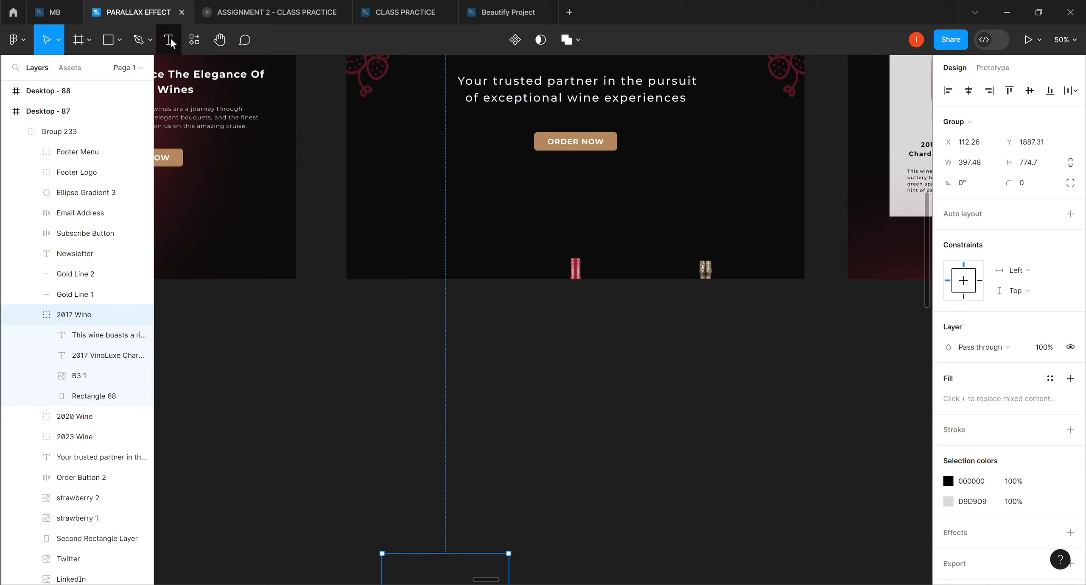
Draw a horizontal guide line about 422 px long with the Pen tool along the upper edge of the lowered 2017 Wine group.
{"action": "left_click", "coordinate": [140, 42]}
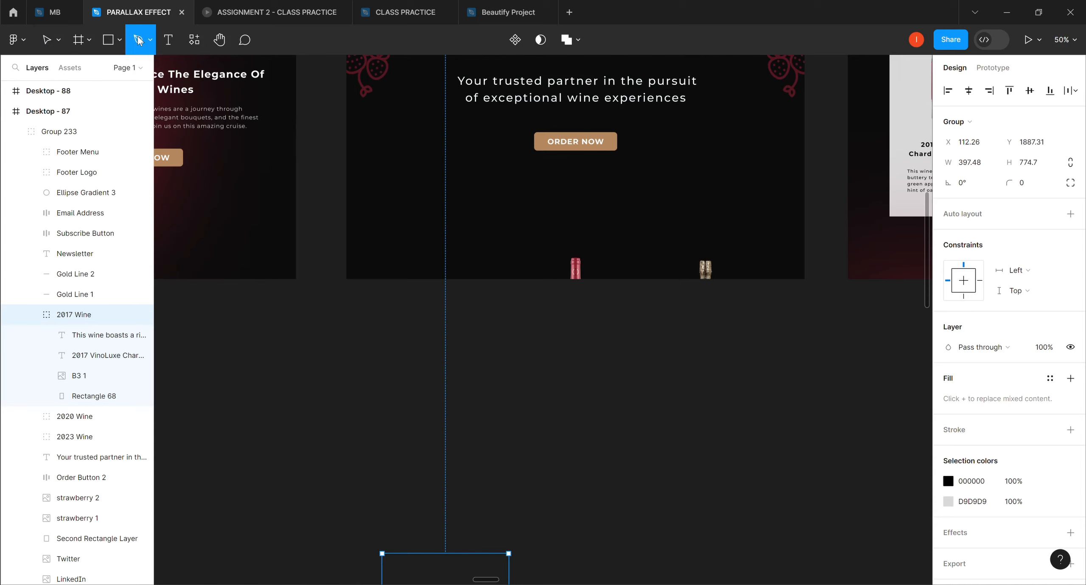
{"action": "left_click", "coordinate": [376, 327]}
{"action": "left_click", "coordinate": [381, 551]}
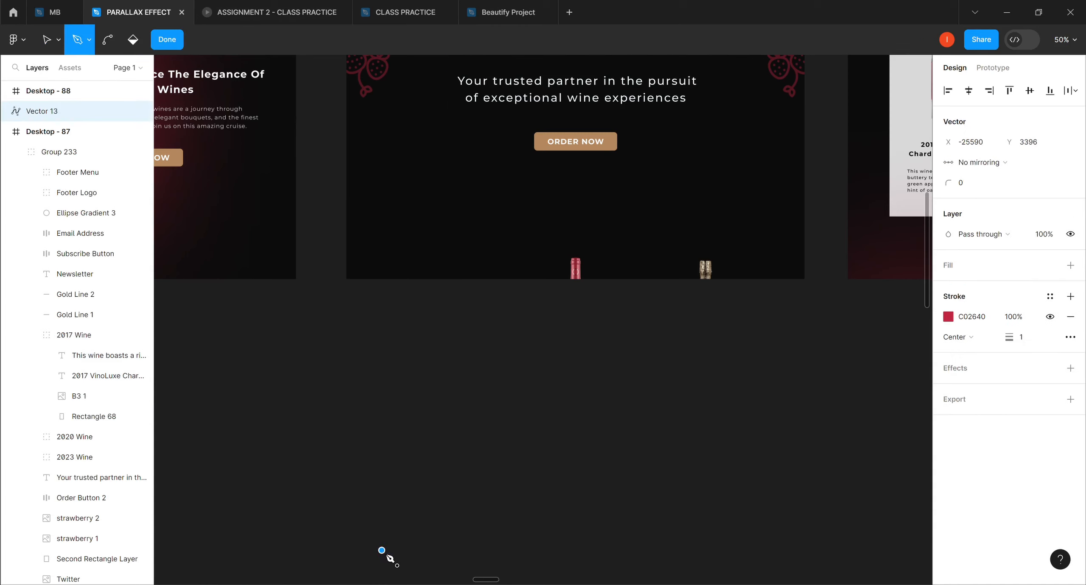
{"action": "left_click", "coordinate": [521, 553]}
{"action": "left_click", "coordinate": [167, 39]}
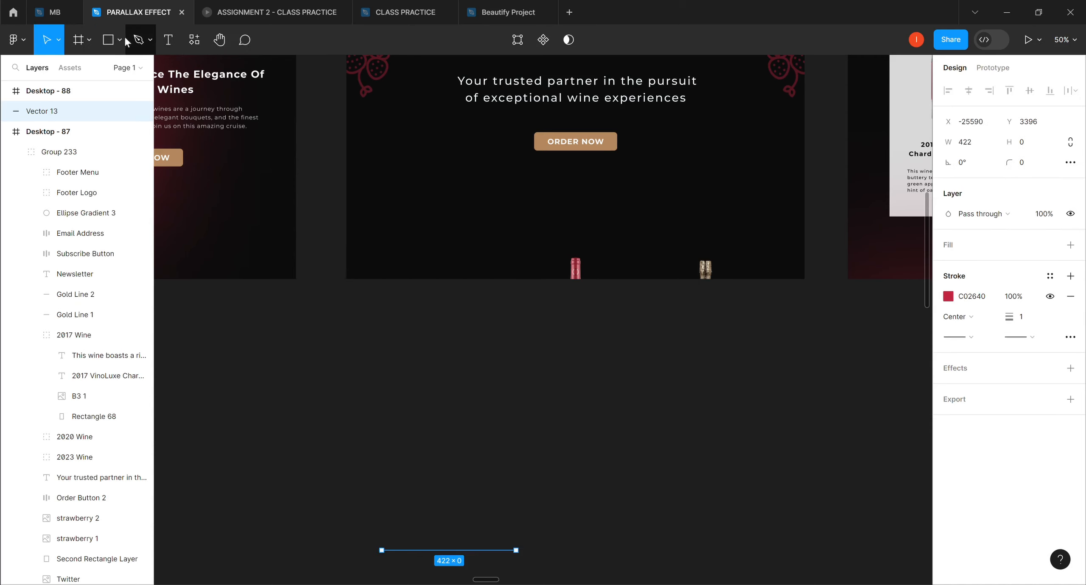
{"action": "left_click", "coordinate": [300, 400]}
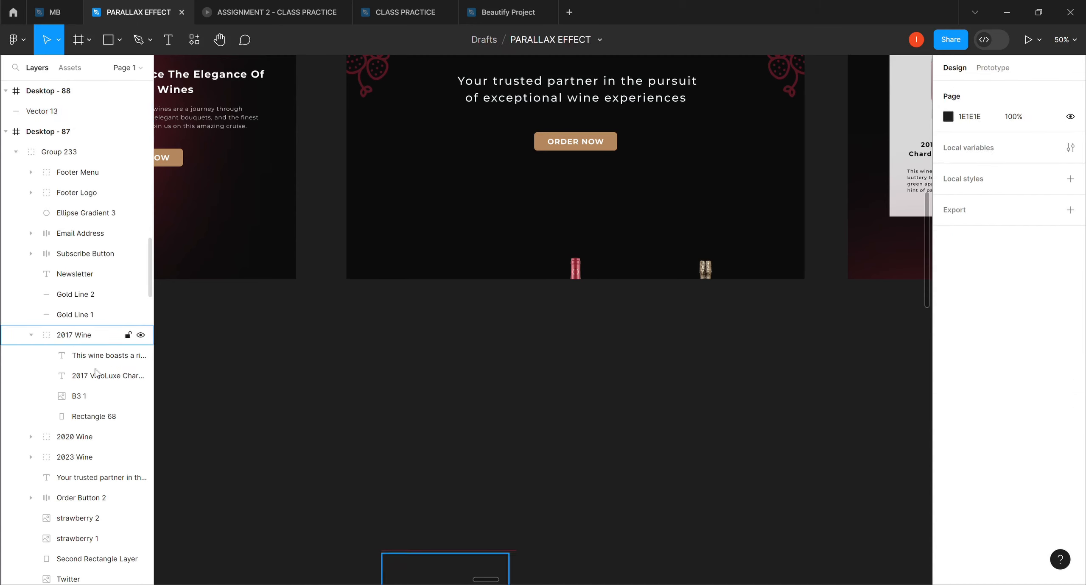
Rotate the B2 1 bottle image in the 2020 Wine group of the Desktop - 87 frame to about 33.38°.
{"action": "left_click", "coordinate": [68, 441]}
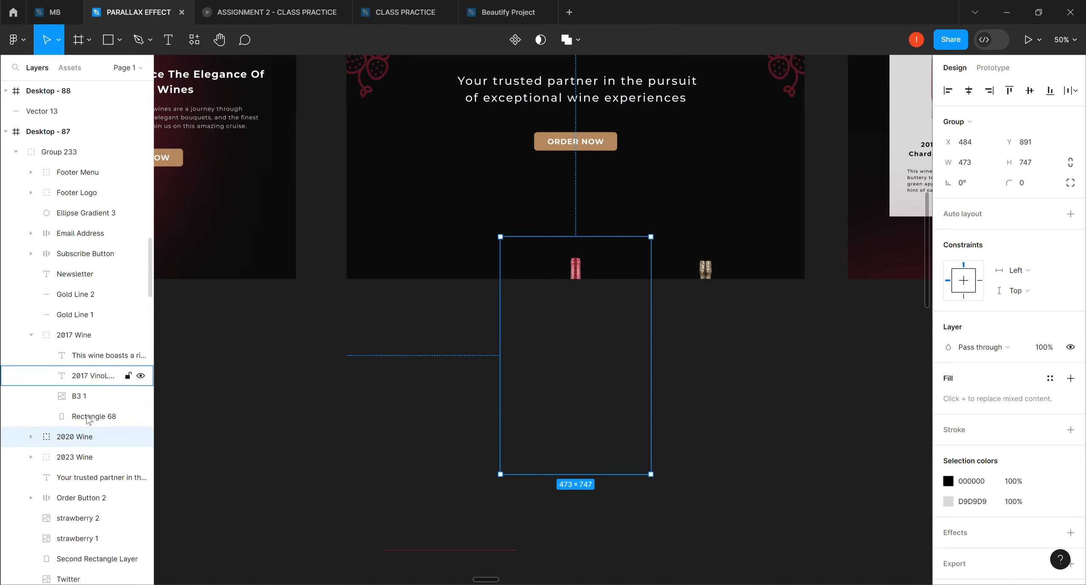
{"action": "left_click", "coordinate": [31, 436]}
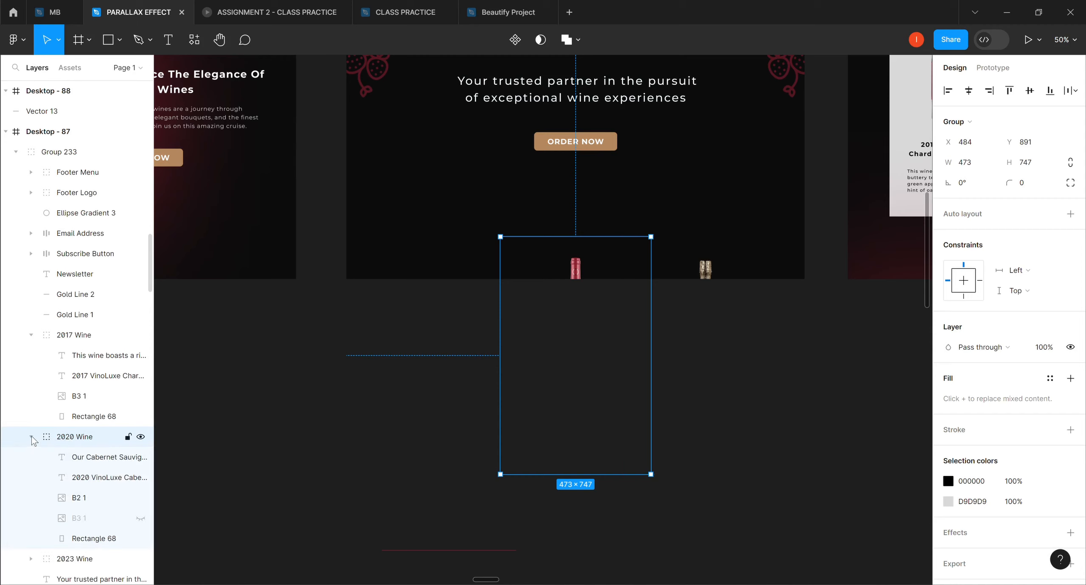
{"action": "left_click", "coordinate": [84, 496]}
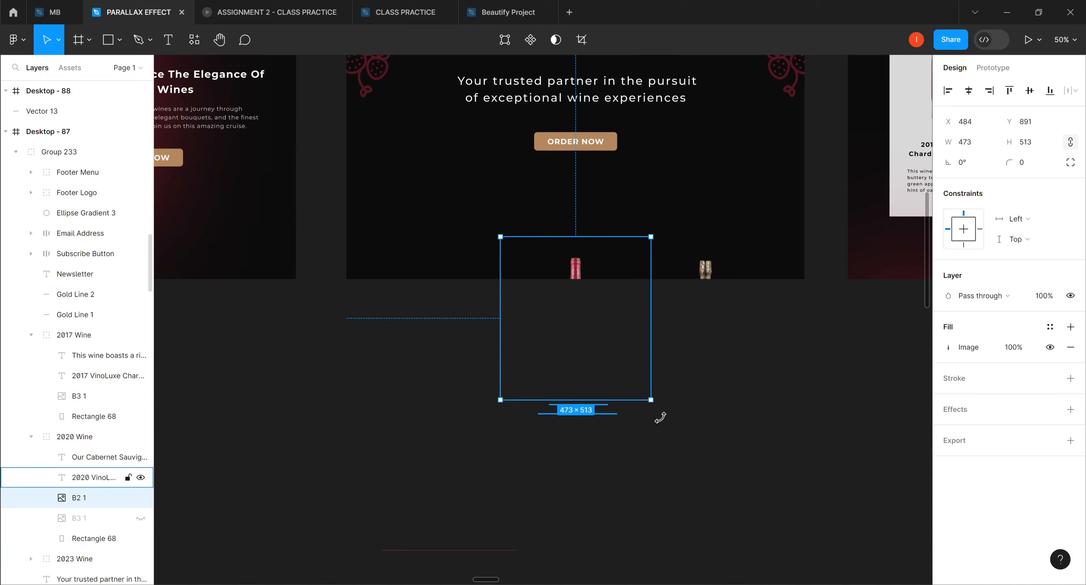
{"action": "left_click_drag", "start_coordinate": [661, 411], "coordinate": [679, 354]}
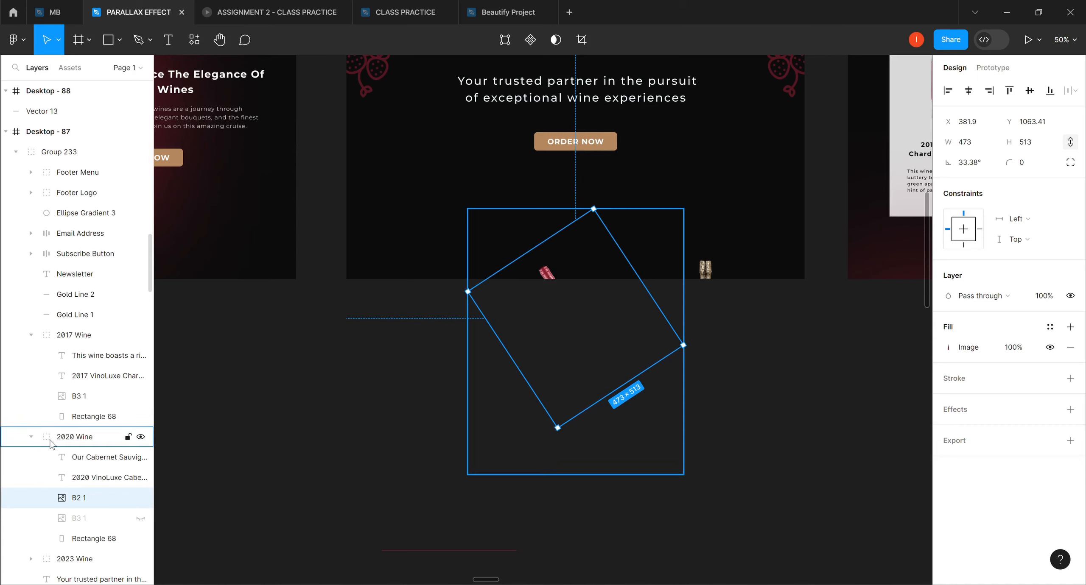
Nudge the whole 2020 Wine group straight down below the Desktop - 87 frame to about Y 1827.2.
{"action": "left_click", "coordinate": [75, 438]}
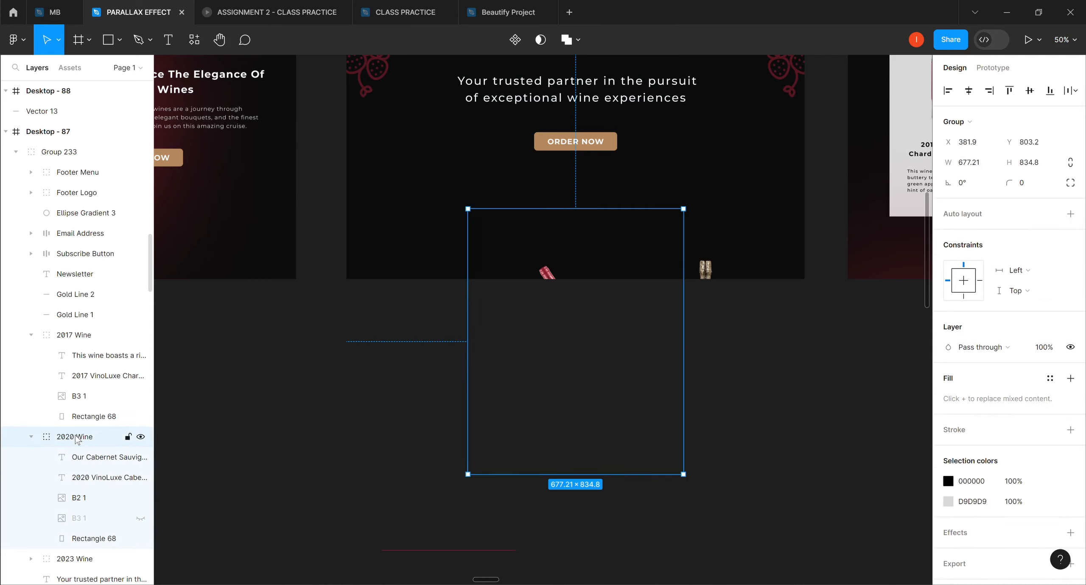
{"action": "key", "text": "Down"}
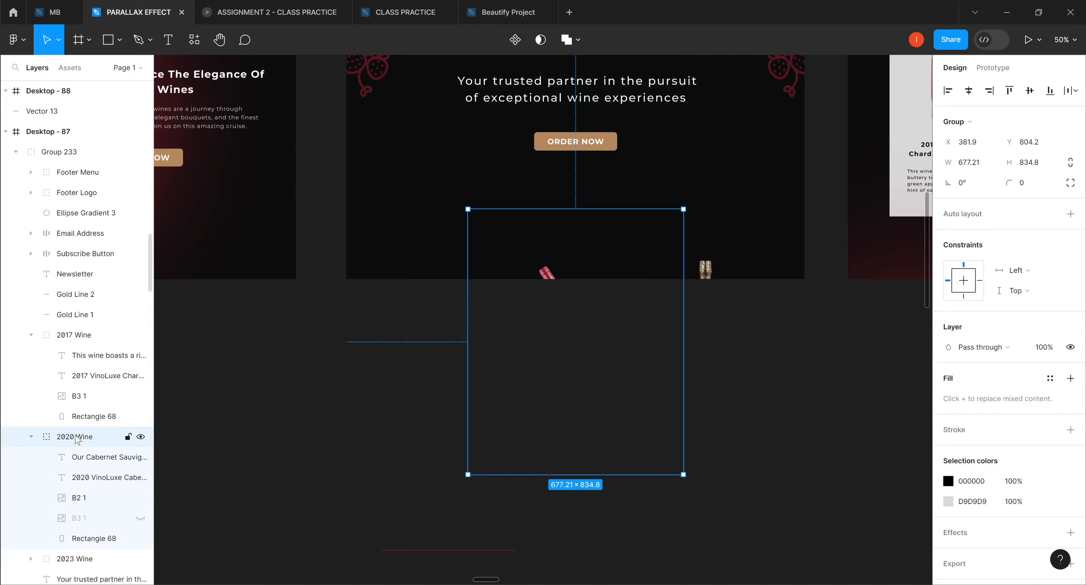
{"action": "key", "text": "Down"}
{"action": "key", "text": "Down"}
{"action": "key", "text": "Down"}
{"action": "key", "text": "Down"}
{"action": "key", "text": "Down"}
{"action": "key", "text": "Down"}
{"action": "key", "text": "Down"}
{"action": "key", "text": "Down"}
{"action": "key", "text": "Down"}
{"action": "key", "text": "Down"}
{"action": "key", "text": "Down"}
{"action": "key", "text": "Down"}
{"action": "key", "text": "Down"}
{"action": "key", "text": "Down"}
{"action": "key", "text": "Down"}
{"action": "key", "text": "Down"}
{"action": "key", "text": "Down"}
{"action": "key", "text": "Down"}
{"action": "key", "text": "Down"}
{"action": "key", "text": "Down"}
{"action": "key", "text": "Down"}
{"action": "key", "text": "Down"}
{"action": "key", "text": "Down"}
{"action": "key", "text": "Down"}
{"action": "key", "text": "Down"}
{"action": "key", "text": "Down"}
{"action": "key", "text": "Down"}
{"action": "key", "text": "Down"}
{"action": "key", "text": "Down"}
{"action": "key", "text": "Down"}
{"action": "key", "text": "Down"}
{"action": "key", "text": "Down"}
{"action": "key", "text": "Down"}
{"action": "key", "text": "Down"}
{"action": "key", "text": "Down"}
{"action": "key", "text": "Down"}
{"action": "key", "text": "Down"}
{"action": "key", "text": "Down"}
{"action": "key", "text": "Down"}
{"action": "key", "text": "Down"}
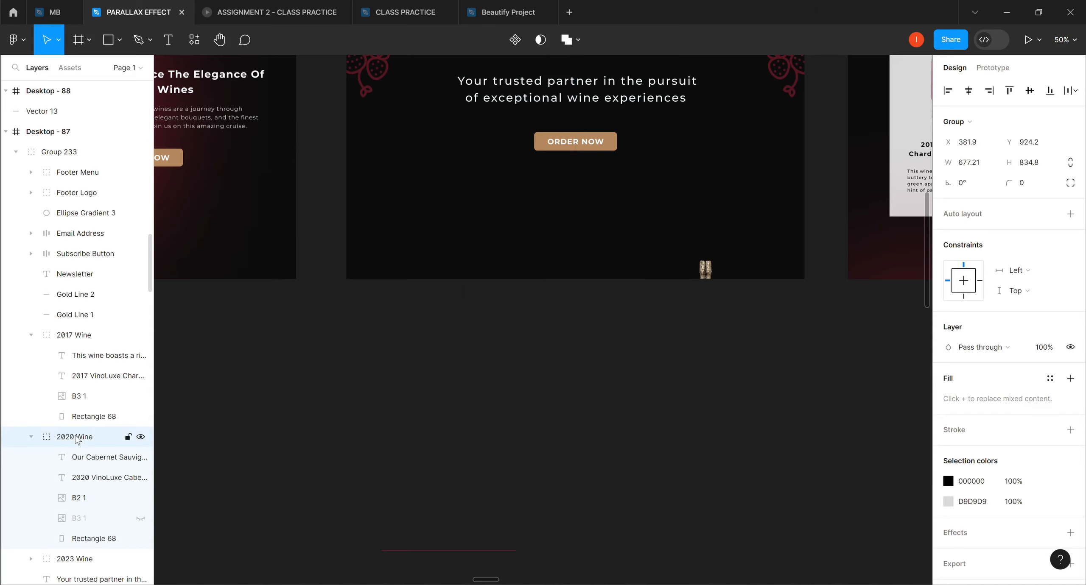
{"action": "key", "text": "Down"}
{"action": "key", "text": "Down"}
{"action": "key", "text": "Down"}
{"action": "key", "text": "Down"}
{"action": "key", "text": "Down"}
{"action": "key", "text": "Down"}
{"action": "key", "text": "Down"}
{"action": "key", "text": "Down"}
{"action": "key", "text": "Down"}
{"action": "key", "text": "Down"}
{"action": "key", "text": "Down"}
{"action": "key", "text": "Down"}
{"action": "key", "text": "Down"}
{"action": "key", "text": "Down"}
{"action": "key", "text": "Down"}
{"action": "key", "text": "Down"}
{"action": "key", "text": "Down"}
{"action": "key", "text": "Down"}
{"action": "key", "text": "Down"}
{"action": "key", "text": "Down"}
{"action": "key", "text": "Down"}
{"action": "key", "text": "Down"}
{"action": "key", "text": "Down"}
{"action": "key", "text": "Down"}
{"action": "key", "text": "Down"}
{"action": "key", "text": "Down"}
{"action": "key", "text": "Down"}
{"action": "key", "text": "Down"}
{"action": "key", "text": "Down"}
{"action": "key", "text": "Down"}
{"action": "key", "text": "Down"}
{"action": "key", "text": "Down"}
{"action": "key", "text": "Down"}
{"action": "key", "text": "Down"}
{"action": "key", "text": "Down"}
{"action": "key", "text": "Down"}
{"action": "key", "text": "Down"}
{"action": "key", "text": "Down"}
{"action": "key", "text": "Down"}
{"action": "key", "text": "Down"}
{"action": "key", "text": "Down"}
{"action": "key", "text": "Down"}
{"action": "key", "text": "Down"}
{"action": "key", "text": "Down"}
{"action": "key", "text": "Down"}
{"action": "key", "text": "Down"}
{"action": "key", "text": "Down"}
{"action": "key", "text": "Down"}
{"action": "key", "text": "Down"}
{"action": "key", "text": "Down"}
{"action": "key", "text": "Down"}
{"action": "key", "text": "Down"}
{"action": "key", "text": "Down"}
{"action": "key", "text": "Down"}
{"action": "key", "text": "Down"}
{"action": "key", "text": "Down"}
{"action": "key", "text": "Down"}
{"action": "key", "text": "Down"}
{"action": "key", "text": "Down"}
{"action": "key", "text": "Down"}
{"action": "key", "text": "Down"}
{"action": "key", "text": "Down"}
{"action": "key", "text": "Down"}
{"action": "key", "text": "Down"}
{"action": "key", "text": "Down"}
{"action": "key", "text": "Down"}
{"action": "key", "text": "Down"}
{"action": "key", "text": "Down"}
{"action": "key", "text": "Down"}
{"action": "key", "text": "Down"}
{"action": "key", "text": "Down"}
{"action": "key", "text": "Down"}
{"action": "key", "text": "Down"}
{"action": "key", "text": "Down"}
{"action": "key", "text": "Down"}
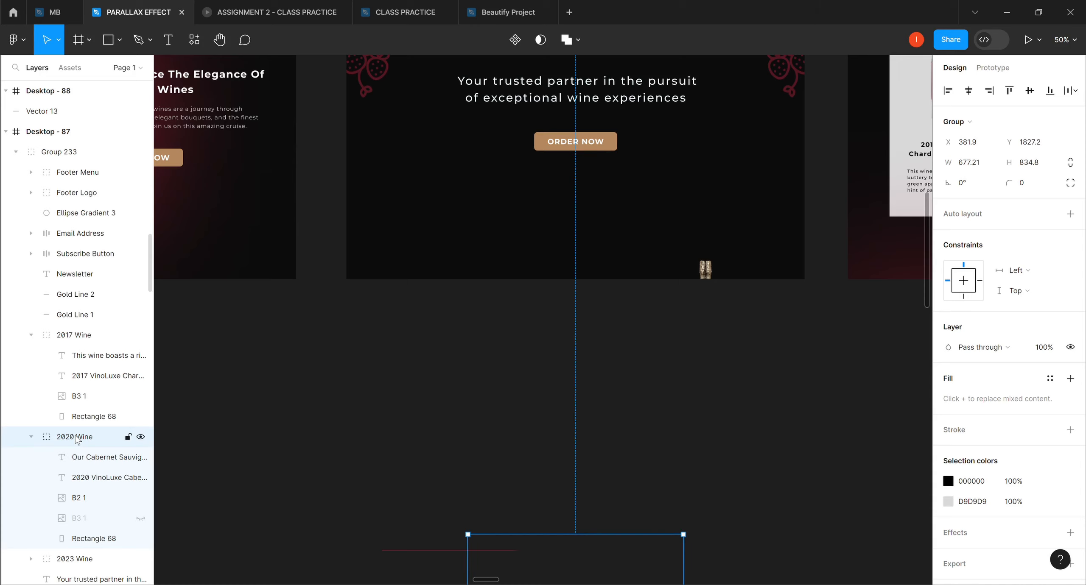
Nudge the 2020 Wine group of the Desktop - 87 frame back up to Y 1696.2.
{"action": "key", "text": "Up"}
{"action": "key", "text": "Up"}
{"action": "key", "text": "Up"}
{"action": "key", "text": "Up"}
{"action": "key", "text": "Up"}
{"action": "key", "text": "Up"}
{"action": "key", "text": "Up"}
{"action": "key", "text": "Up"}
{"action": "key", "text": "Up"}
{"action": "key", "text": "Up"}
{"action": "key", "text": "Up"}
{"action": "key", "text": "Up"}
{"action": "key", "text": "Up"}
{"action": "key", "text": "Up"}
{"action": "key", "text": "Up"}
{"action": "key", "text": "Up"}
{"action": "key", "text": "Up"}
{"action": "key", "text": "Up"}
{"action": "key", "text": "Up"}
{"action": "key", "text": "Up"}
{"action": "key", "text": "Up"}
{"action": "key", "text": "shift+Up"}
{"action": "key", "text": "shift+Up"}
{"action": "key", "text": "shift+Up"}
{"action": "key", "text": "shift+Up"}
{"action": "key", "text": "shift+Up"}
{"action": "key", "text": "Up"}
{"action": "key", "text": "Up"}
{"action": "key", "text": "Up"}
{"action": "key", "text": "Up"}
{"action": "key", "text": "Up"}
{"action": "key", "text": "shift+Up"}
{"action": "key", "text": "shift+Up"}
{"action": "key", "text": "shift+Up"}
{"action": "key", "text": "shift+Up"}
{"action": "key", "text": "shift+Up"}
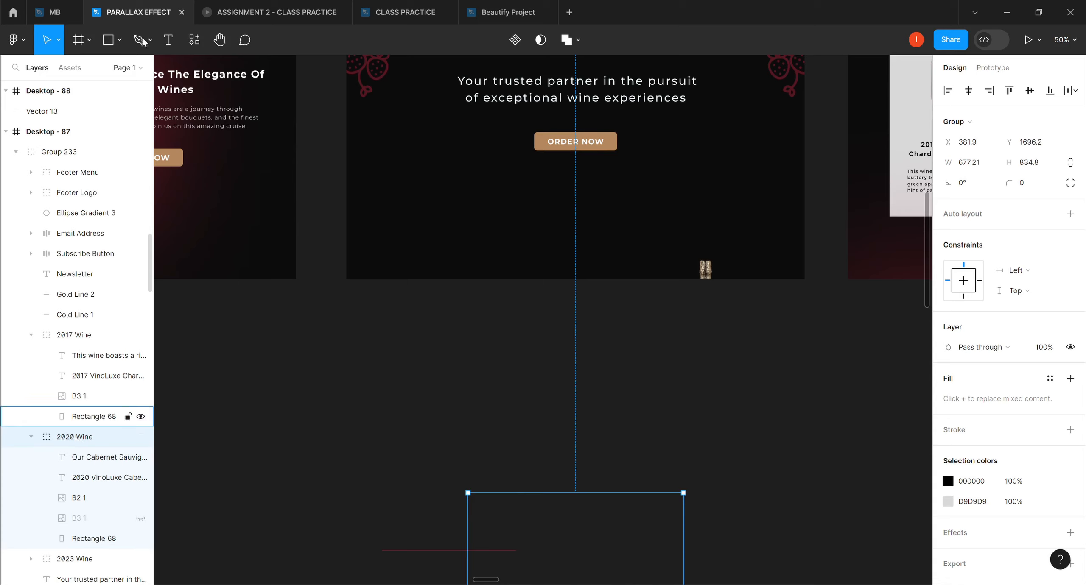
Draw a horizontal guide line about 642 px long with the Pen tool along the upper edge of the lowered 2020 Wine group.
{"action": "key", "text": "p"}
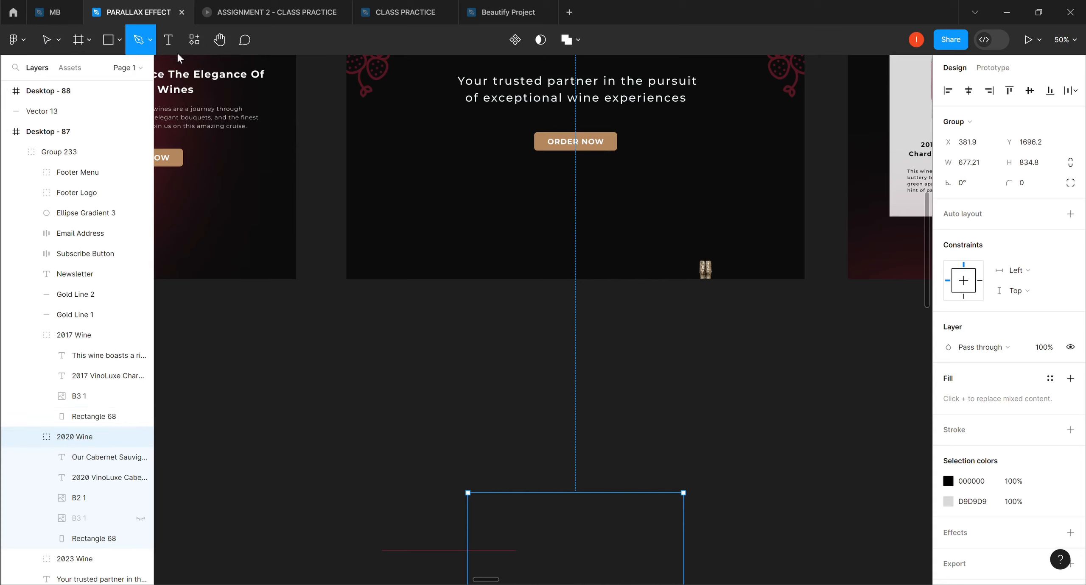
{"action": "left_click", "coordinate": [467, 493]}
{"action": "left_click", "coordinate": [514, 476]}
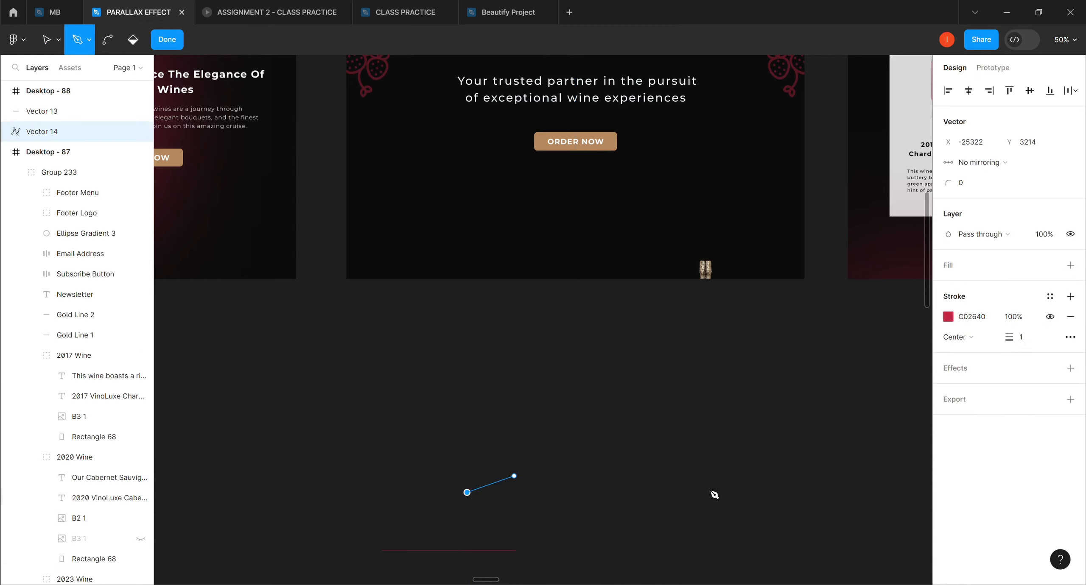
{"action": "left_click", "coordinate": [678, 499]}
{"action": "left_click", "coordinate": [676, 497]}
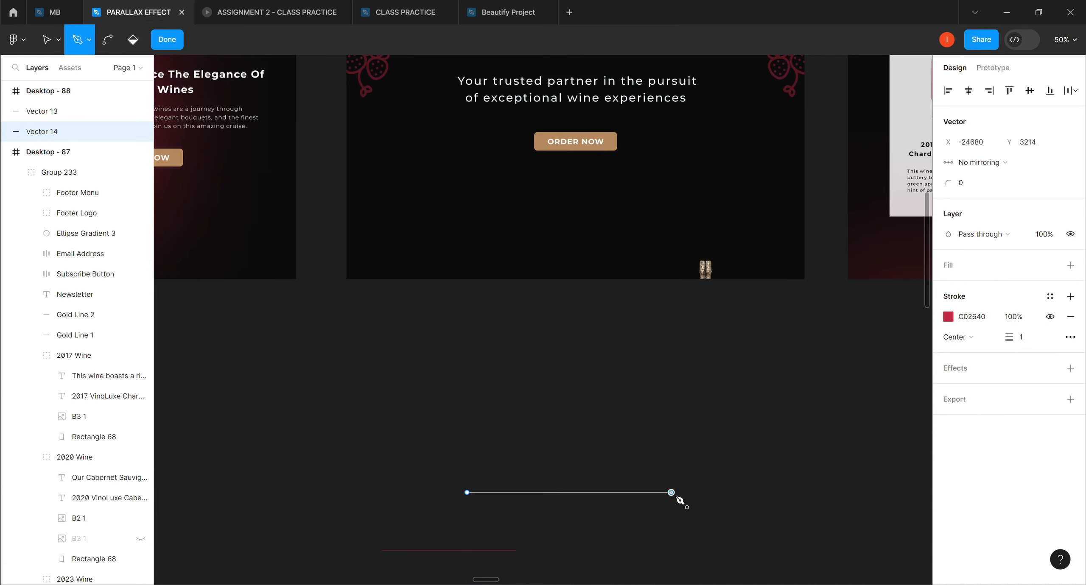
{"action": "left_click", "coordinate": [167, 41]}
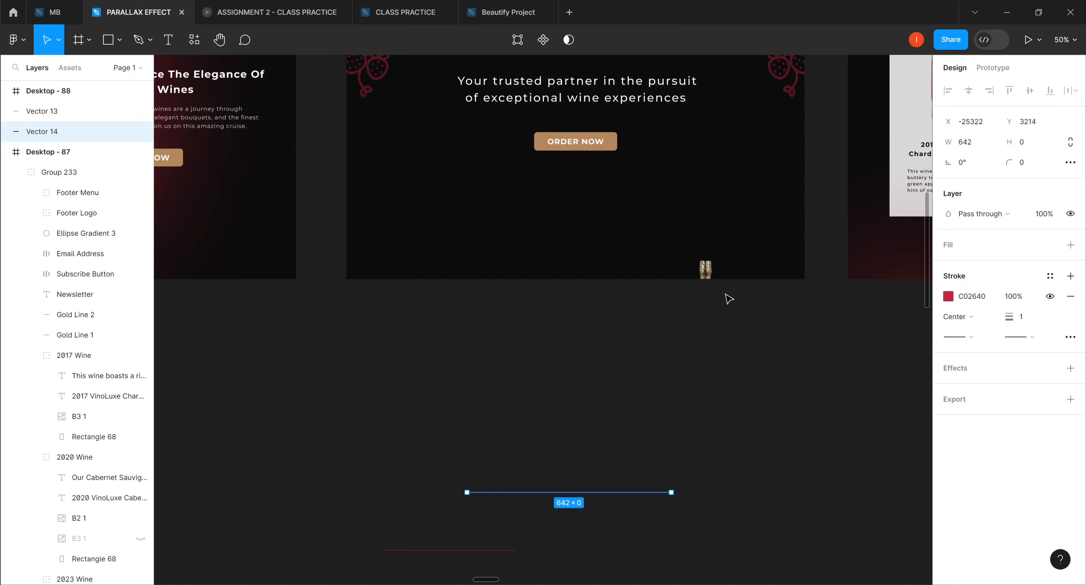
{"action": "left_click", "coordinate": [682, 460]}
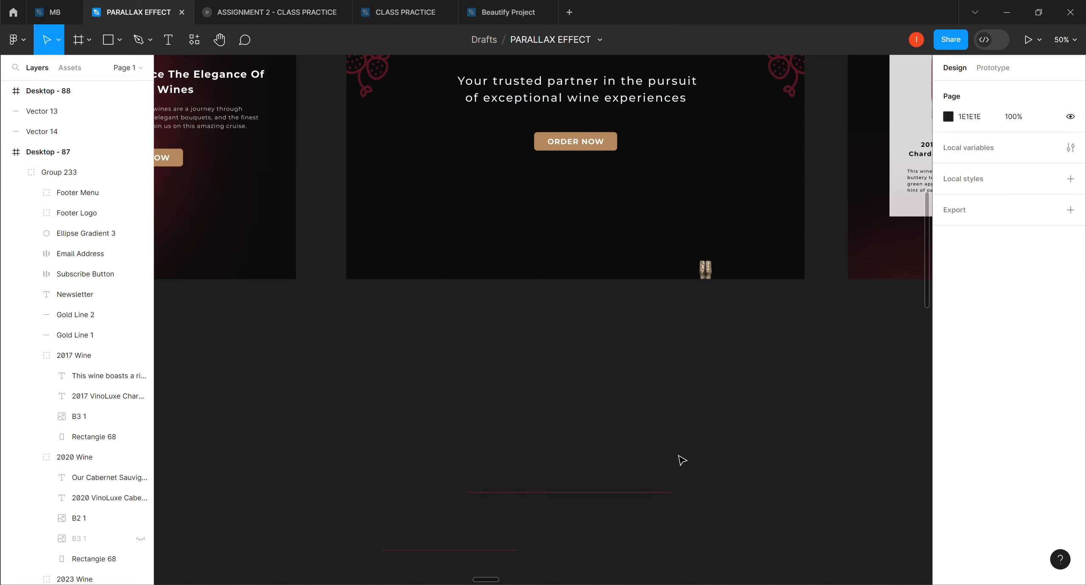
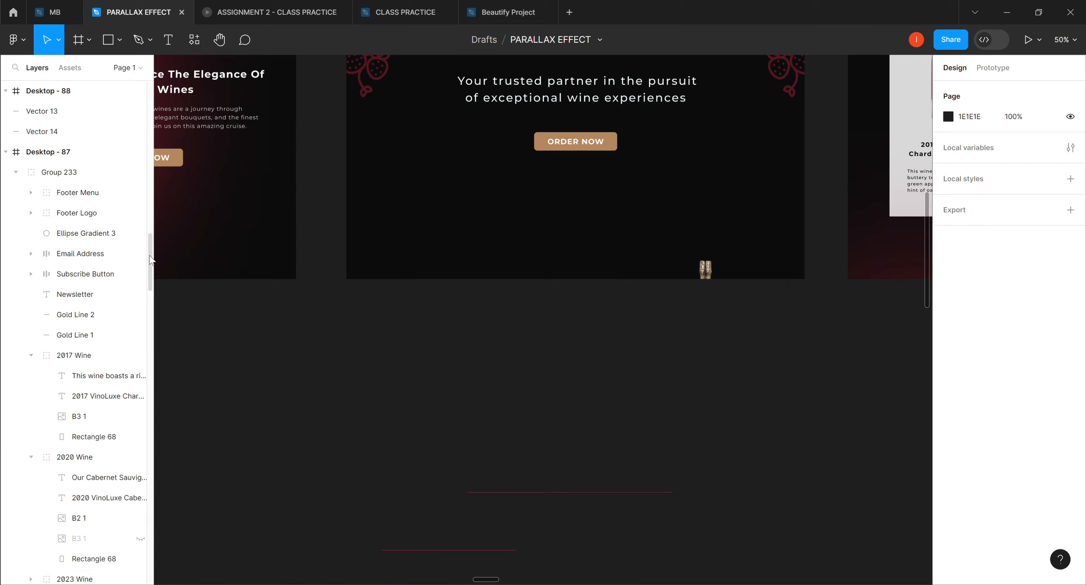
Rotate the B1 2 bottle image in the 2023 Wine group of the Desktop - 87 frame to about 26.68°.
{"action": "left_click_drag", "start_coordinate": [151, 257], "coordinate": [160, 296]}
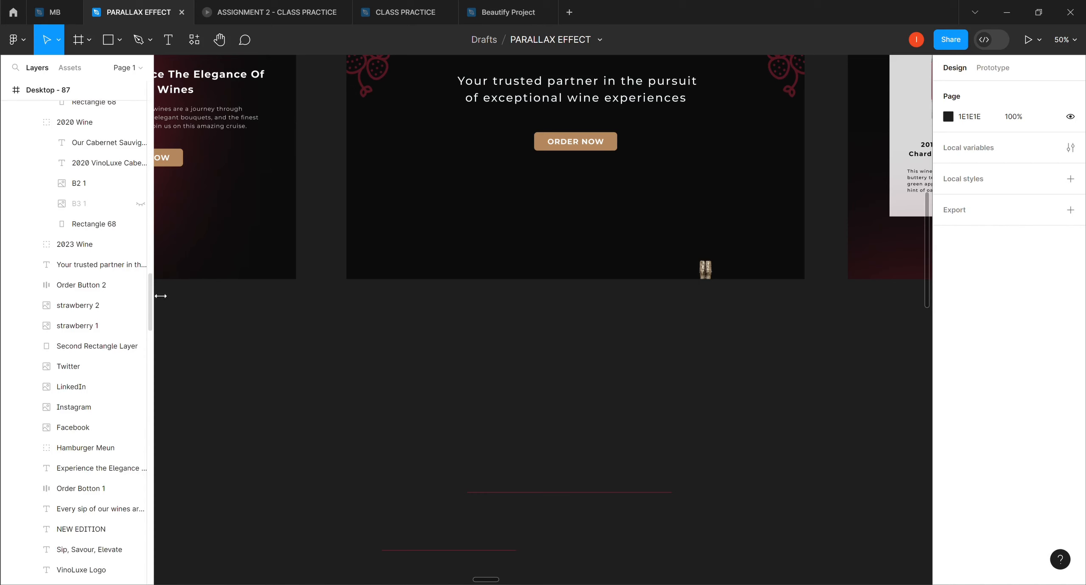
{"action": "left_click", "coordinate": [31, 244]}
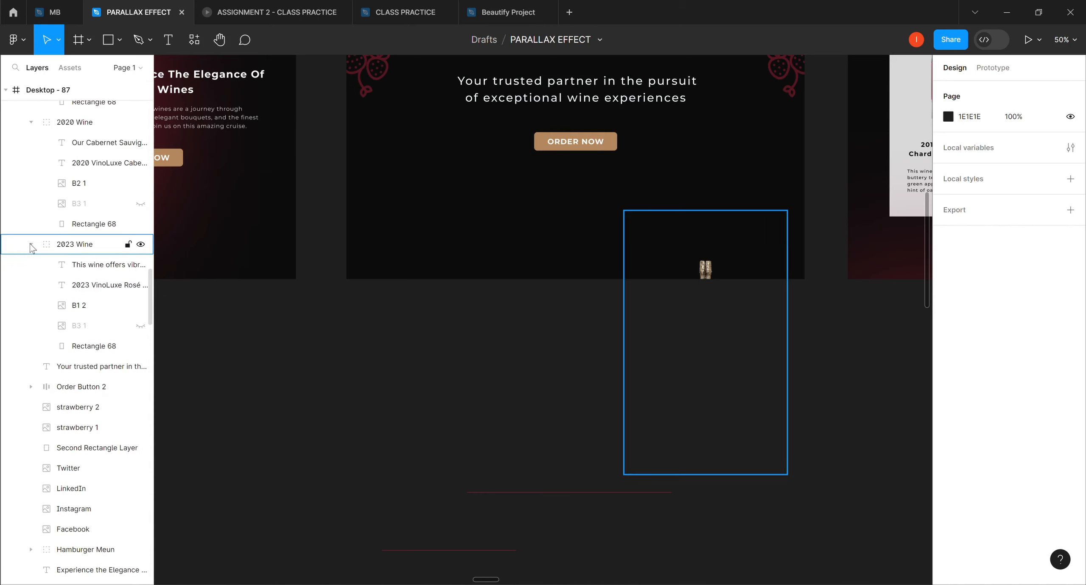
{"action": "left_click", "coordinate": [81, 310]}
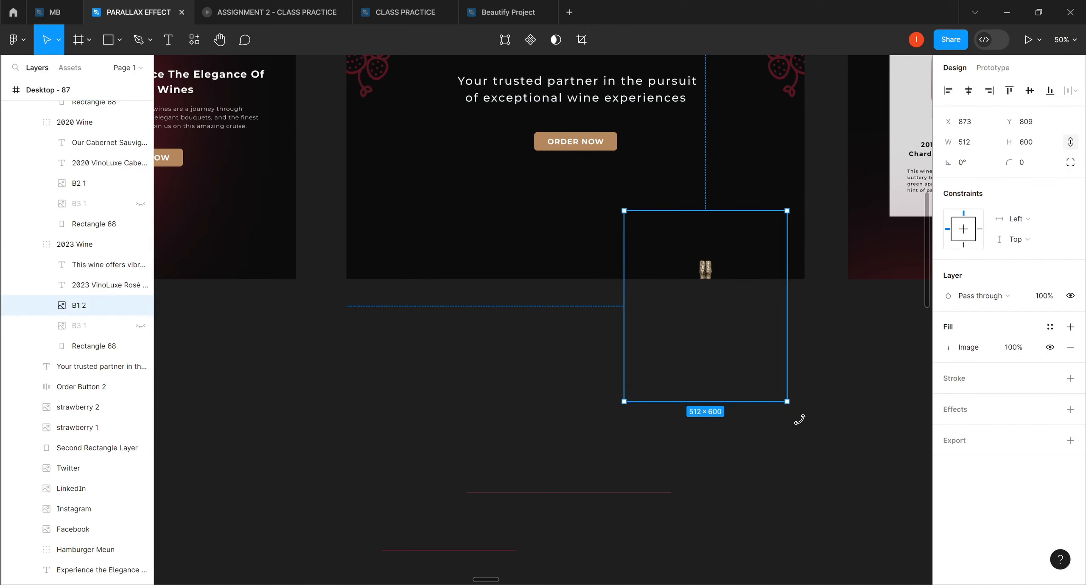
{"action": "left_click_drag", "start_coordinate": [801, 405], "coordinate": [776, 343]}
{"action": "left_click_drag", "start_coordinate": [774, 342], "coordinate": [771, 342]}
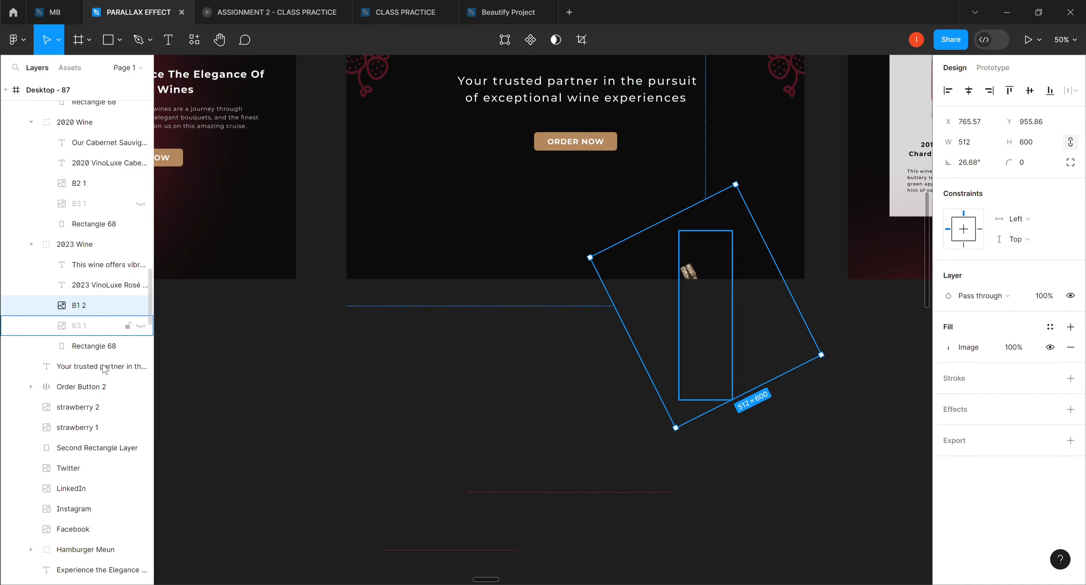
Nudge the whole 2023 Wine group straight down below the Desktop - 87 frame to about Y 1522.
{"action": "left_click", "coordinate": [69, 246]}
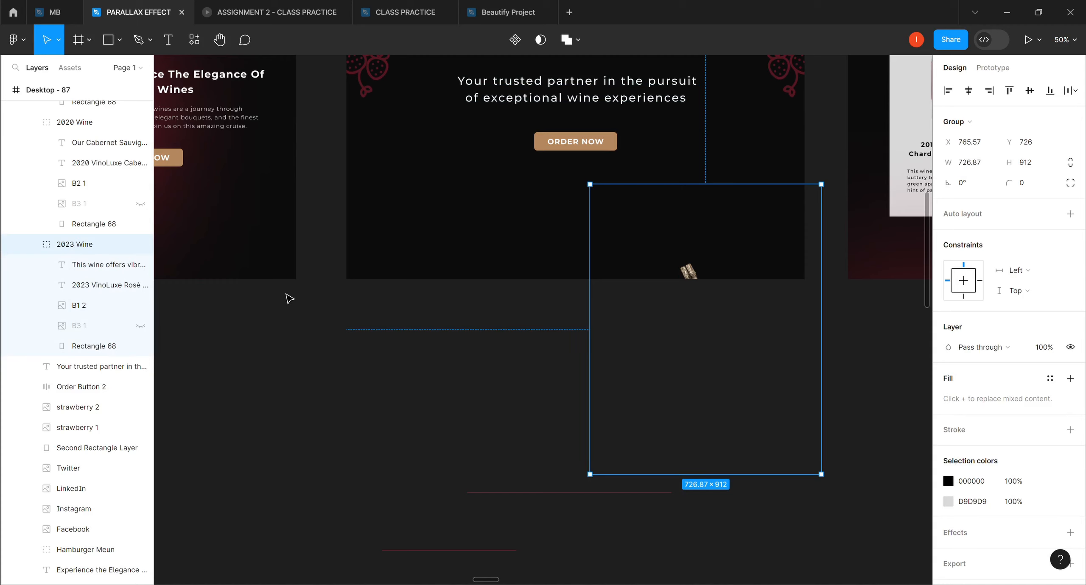
{"action": "key", "text": "Down"}
{"action": "key", "text": "Down"}
{"action": "key", "text": "Down"}
{"action": "key", "text": "Down"}
{"action": "key", "text": "Down"}
{"action": "key", "text": "Down"}
{"action": "key", "text": "Down"}
{"action": "key", "text": "Down"}
{"action": "key", "text": "Down"}
{"action": "key", "text": "Down"}
{"action": "key", "text": "Down"}
{"action": "key", "text": "Down"}
{"action": "key", "text": "Down"}
{"action": "key", "text": "Down"}
{"action": "key", "text": "Down"}
{"action": "key", "text": "Down"}
{"action": "key", "text": "Down"}
{"action": "key", "text": "Down"}
{"action": "key", "text": "Down"}
{"action": "key", "text": "Down"}
{"action": "key", "text": "Down"}
{"action": "key", "text": "Down"}
{"action": "key", "text": "Down"}
{"action": "key", "text": "Down"}
{"action": "key", "text": "Down"}
{"action": "key", "text": "Down"}
{"action": "key", "text": "Down"}
{"action": "key", "text": "Down"}
{"action": "key", "text": "Down"}
{"action": "key", "text": "Down"}
{"action": "key", "text": "Down"}
{"action": "key", "text": "Down"}
{"action": "key", "text": "Down"}
{"action": "key", "text": "Down"}
{"action": "key", "text": "Down"}
{"action": "key", "text": "Down"}
{"action": "key", "text": "Down"}
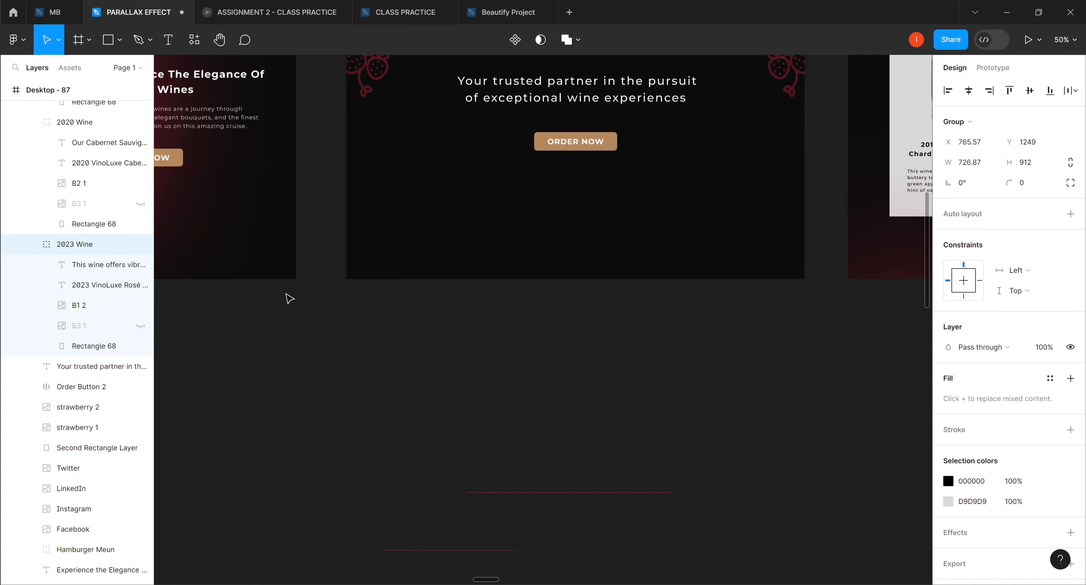
{"action": "key", "text": "Down"}
{"action": "key", "text": "Down"}
{"action": "key", "text": "Down"}
{"action": "key", "text": "Down"}
{"action": "key", "text": "Down"}
{"action": "key", "text": "Down"}
{"action": "key", "text": "Down"}
{"action": "key", "text": "Down"}
{"action": "key", "text": "Down"}
{"action": "key", "text": "Down"}
{"action": "key", "text": "Down"}
{"action": "key", "text": "Down"}
{"action": "key", "text": "Down"}
{"action": "key", "text": "Down"}
{"action": "key", "text": "Down"}
{"action": "key", "text": "Down"}
{"action": "key", "text": "Down"}
{"action": "key", "text": "Down"}
{"action": "key", "text": "Down"}
{"action": "key", "text": "Down"}
{"action": "key", "text": "Down"}
{"action": "key", "text": "Down"}
{"action": "key", "text": "Down"}
{"action": "key", "text": "Down"}
{"action": "key", "text": "Down"}
{"action": "key", "text": "Down"}
{"action": "key", "text": "Down"}
{"action": "key", "text": "Down"}
{"action": "key", "text": "Down"}
{"action": "key", "text": "Down"}
{"action": "key", "text": "Down"}
{"action": "key", "text": "Down"}
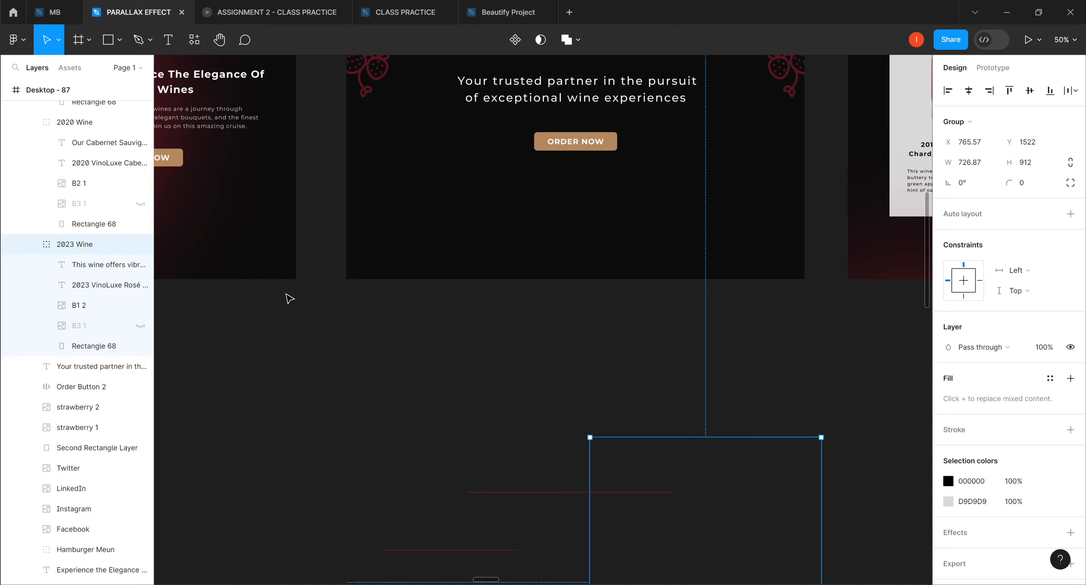
Nudge the 2023 Wine group of the Desktop - 87 frame back up to Y 1499.
{"action": "key", "text": "Up"}
{"action": "key", "text": "Up"}
{"action": "key", "text": "Up"}
{"action": "key", "text": "Up"}
{"action": "key", "text": "Up"}
{"action": "key", "text": "Up"}
{"action": "key", "text": "Up"}
{"action": "key", "text": "Up"}
{"action": "key", "text": "Up"}
{"action": "key", "text": "Up"}
{"action": "key", "text": "Up"}
{"action": "key", "text": "Up"}
{"action": "key", "text": "Up"}
{"action": "key", "text": "Up"}
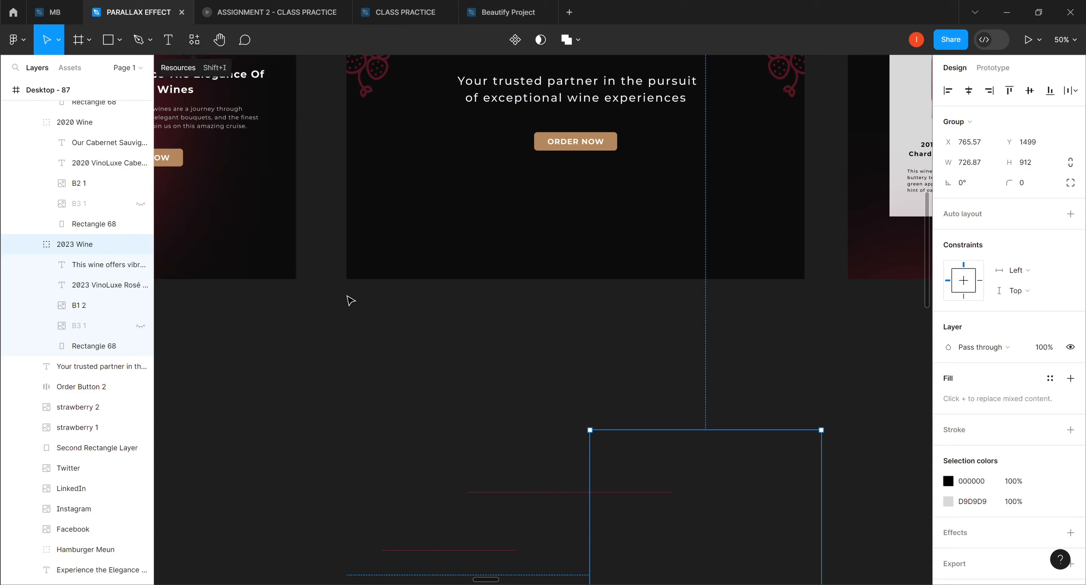
Delete the two red horizontal guide lines, Vector 14 and Vector 13, below the Desktop - 87 frame.
{"action": "right_click", "coordinate": [506, 492]}
{"action": "mouse_move", "coordinate": [506, 491]}
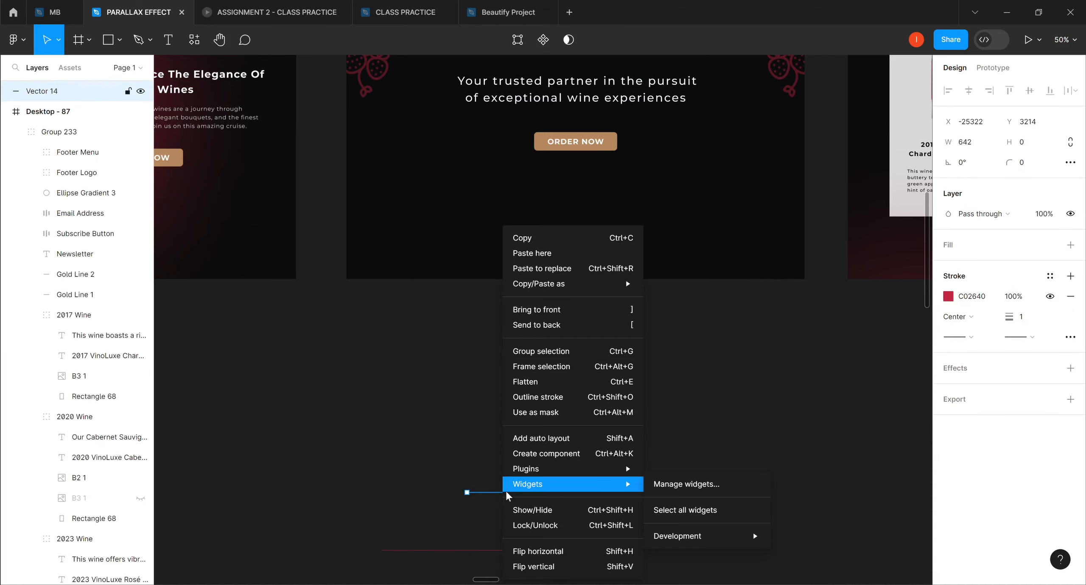
{"action": "left_click", "coordinate": [455, 495]}
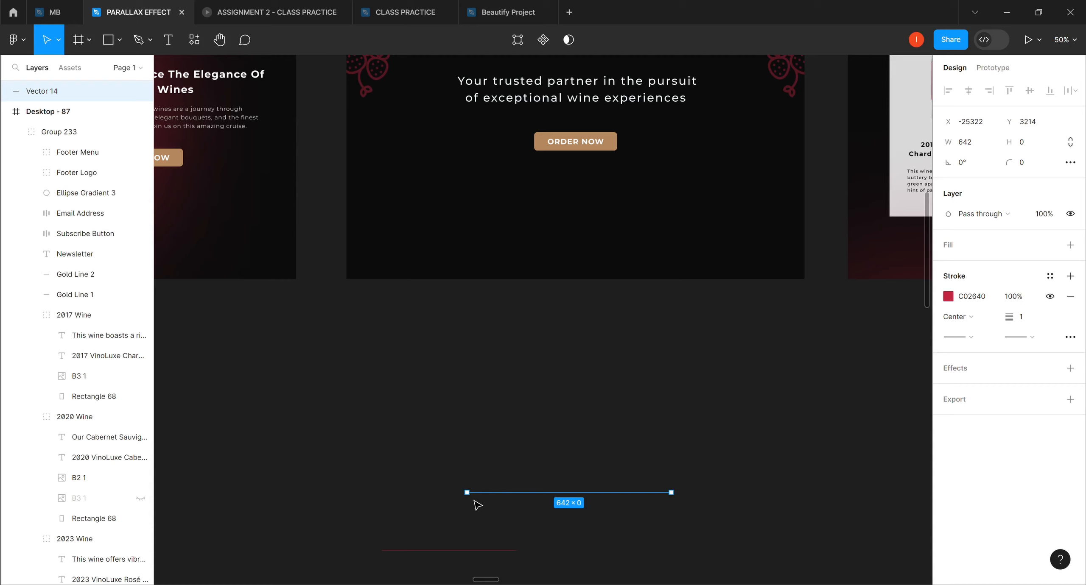
{"action": "key", "text": "Delete"}
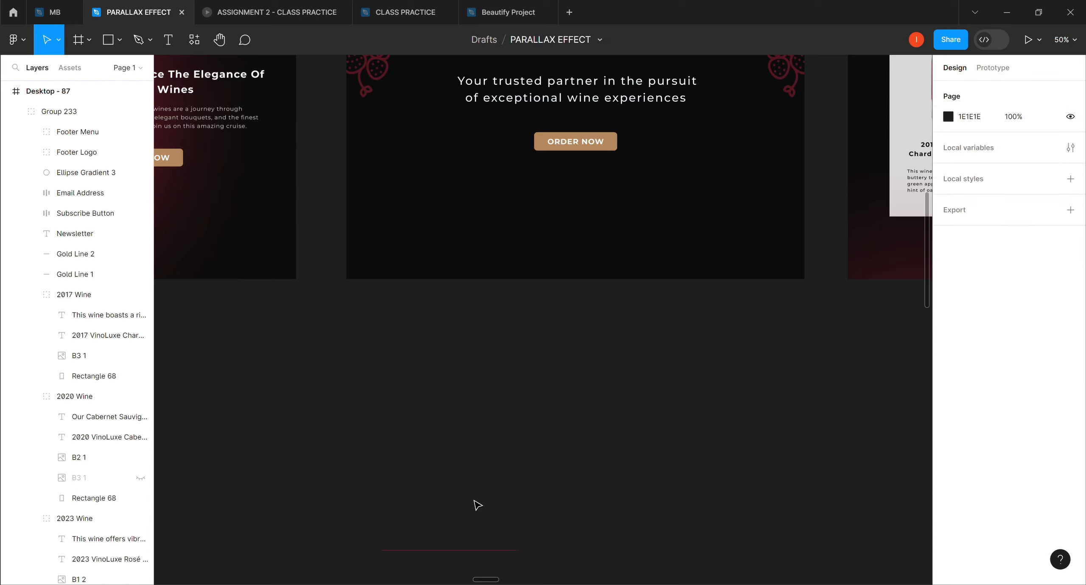
{"action": "left_click", "coordinate": [451, 551]}
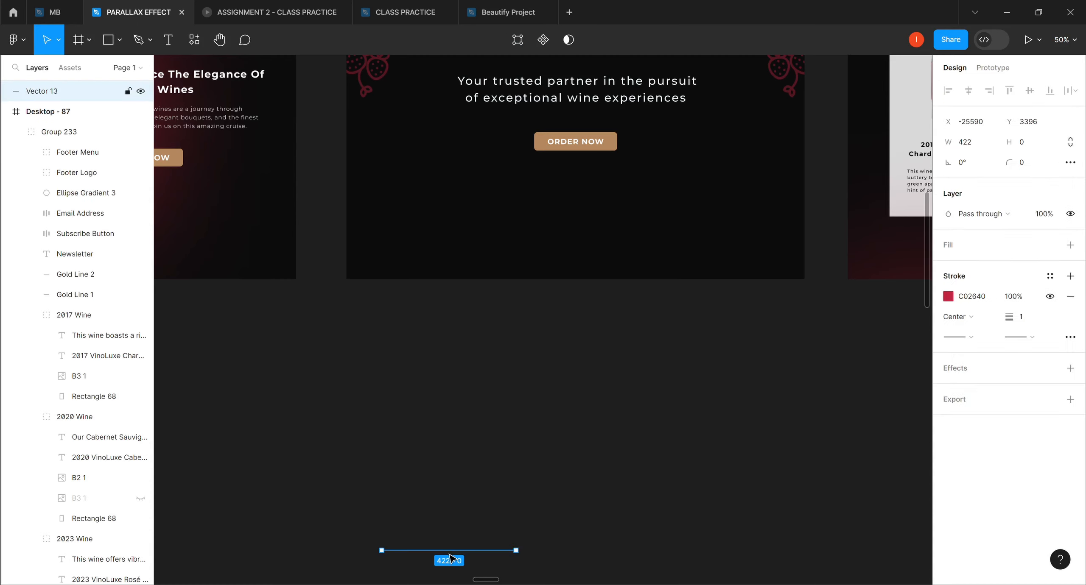
{"action": "key", "text": "Delete"}
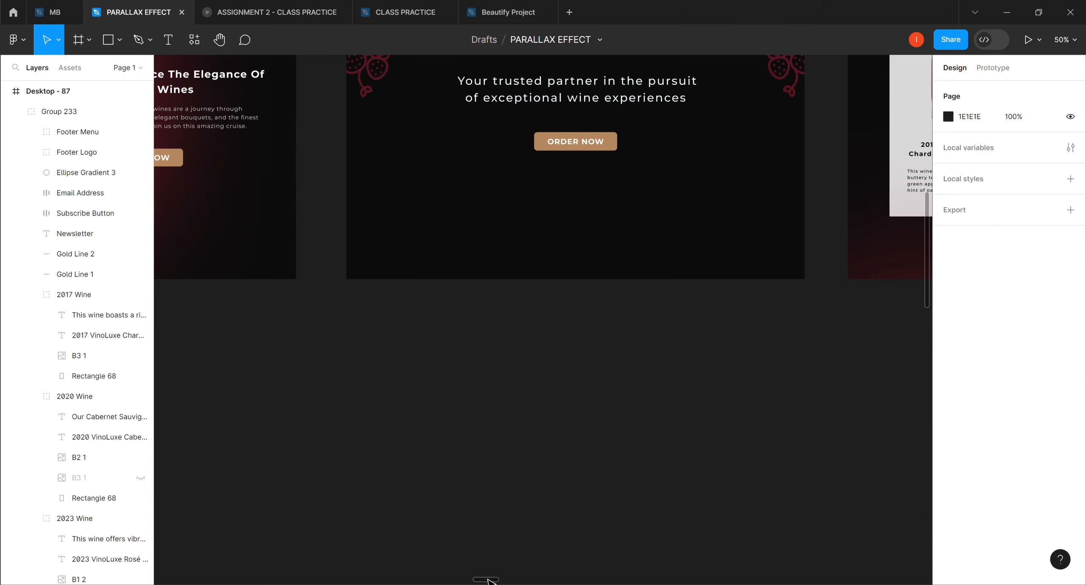
Duplicate the Desktop - 88 frame and shift the copy further right to about X -22523, keeping Y at 1519.
{"action": "left_click_drag", "start_coordinate": [490, 583], "coordinate": [507, 579]}
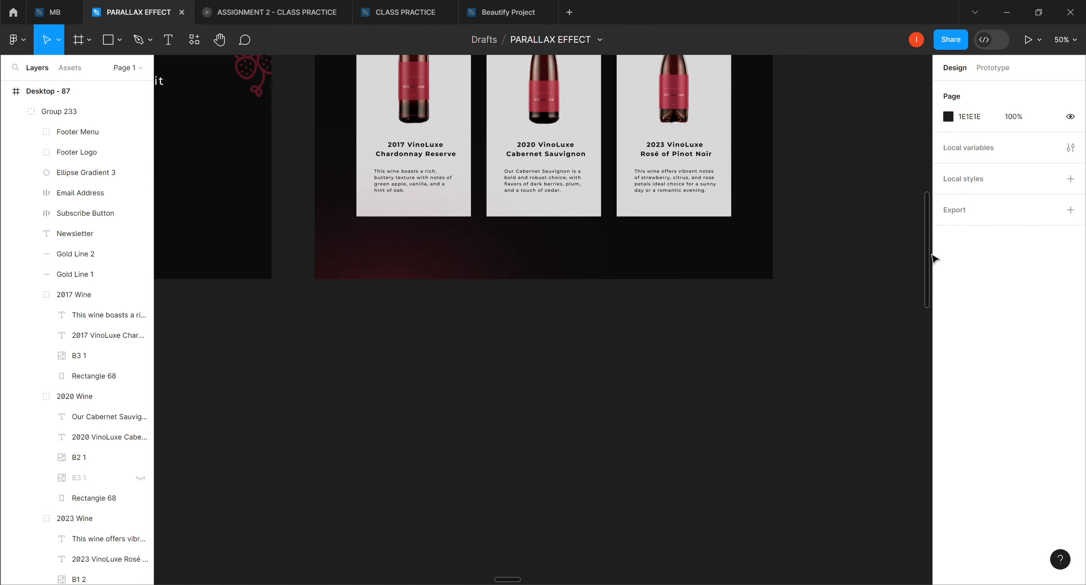
{"action": "left_click_drag", "start_coordinate": [931, 253], "coordinate": [927, 204]}
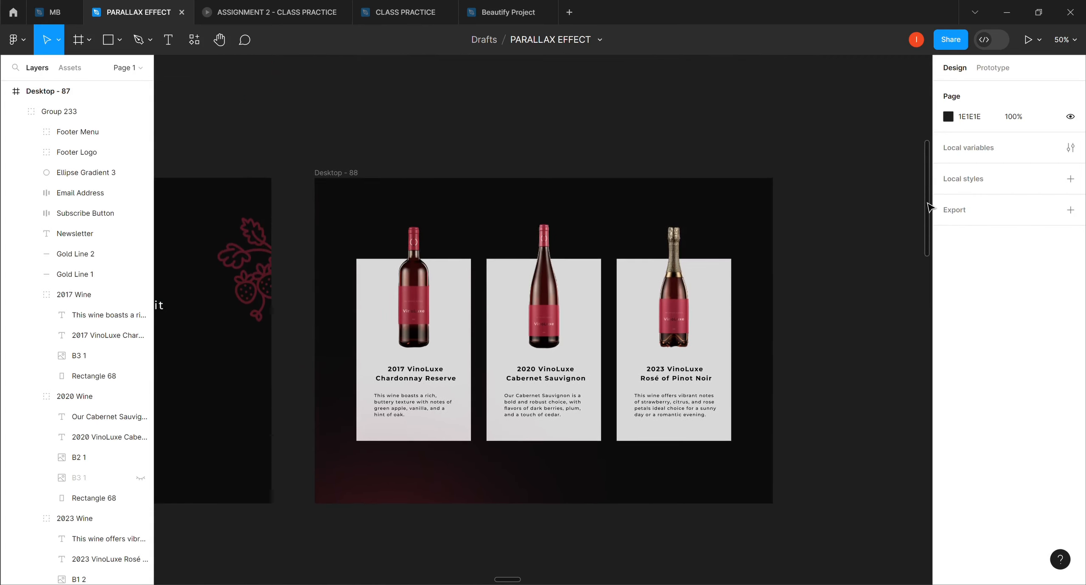
{"action": "left_click", "coordinate": [335, 173]}
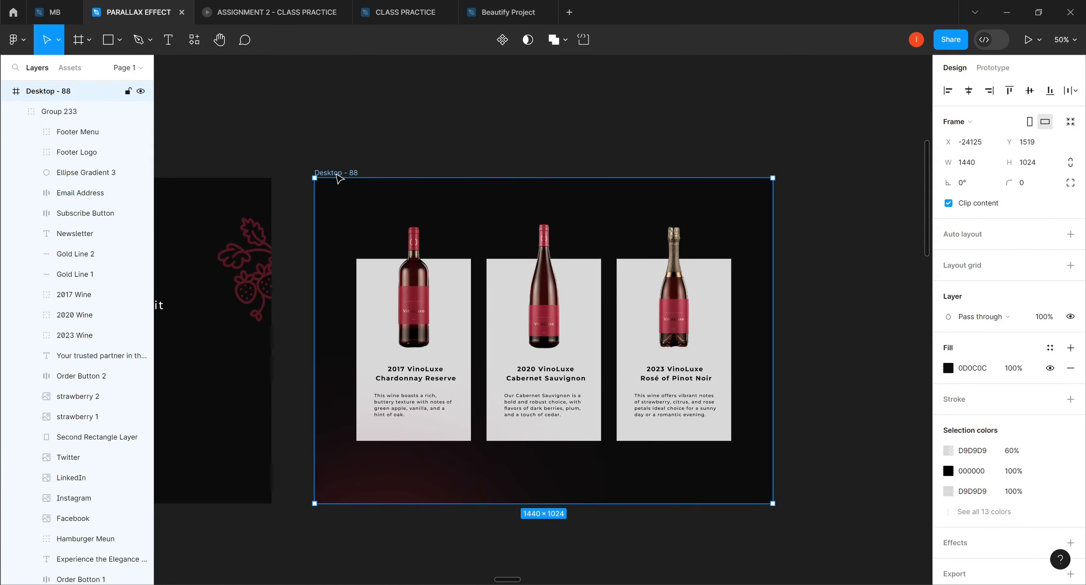
{"action": "key", "text": "ctrl+d"}
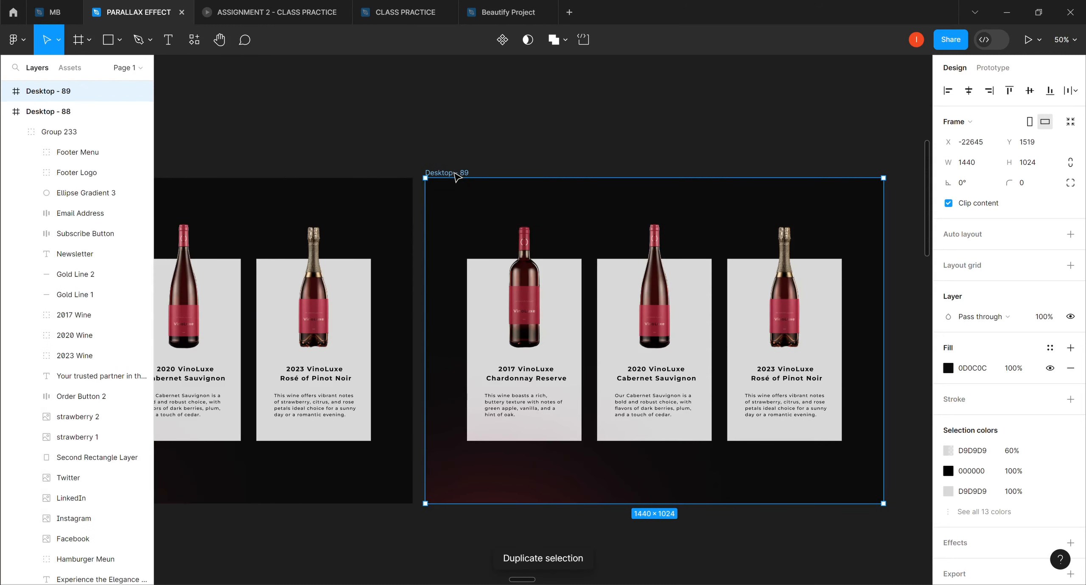
{"action": "left_click_drag", "start_coordinate": [462, 174], "coordinate": [494, 185]}
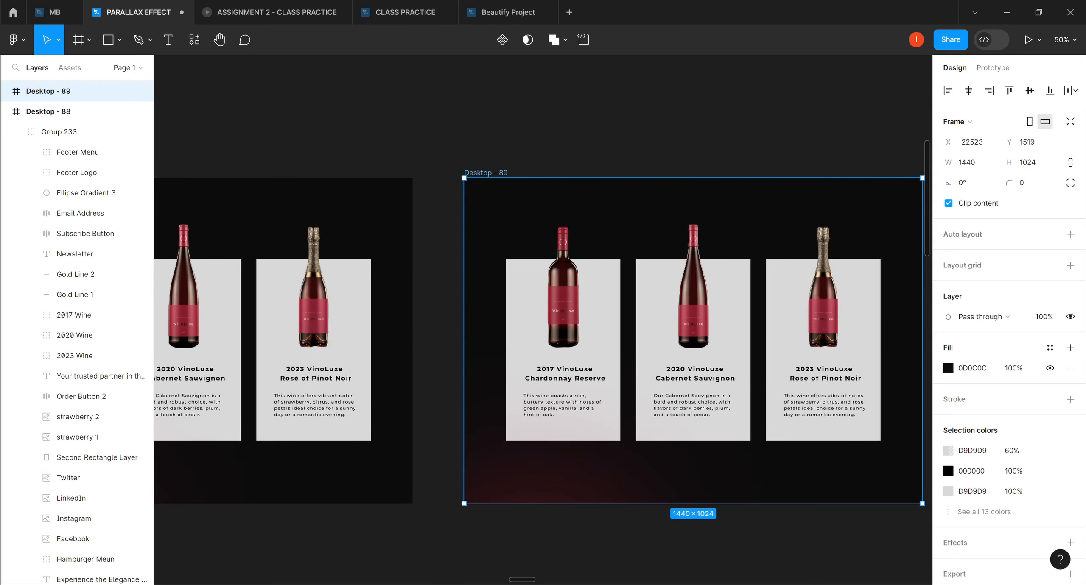
{"action": "mouse_move", "coordinate": [527, 581]}
{"action": "left_mouse_down"}
{"action": "mouse_move", "coordinate": [541, 581]}
{"action": "mouse_move", "coordinate": [530, 583]}
{"action": "left_mouse_up"}
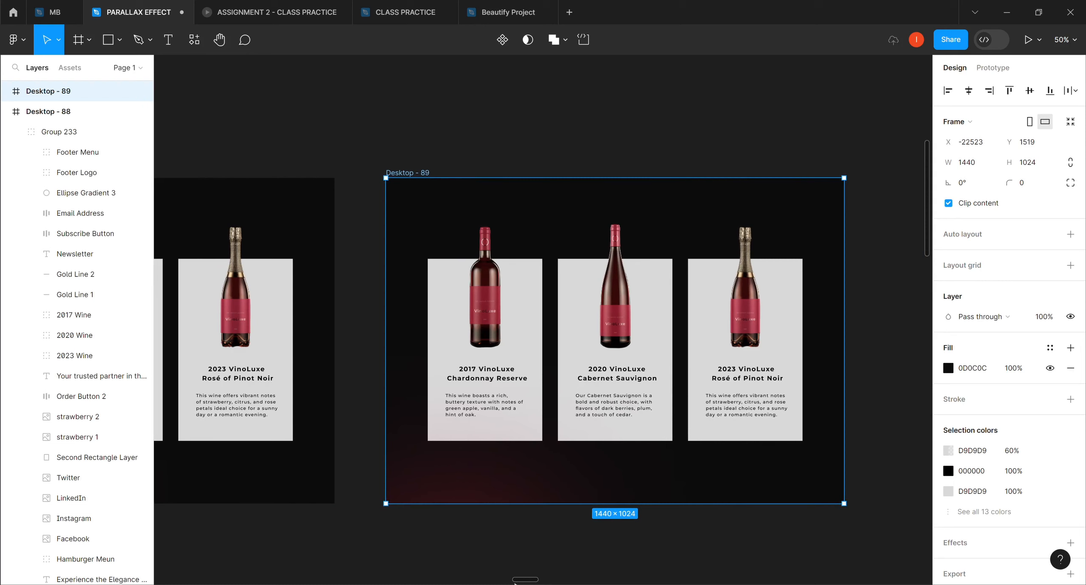
Select the whole content group, Group 233, inside the Desktop - 89 frame.
{"action": "left_click", "coordinate": [567, 387]}
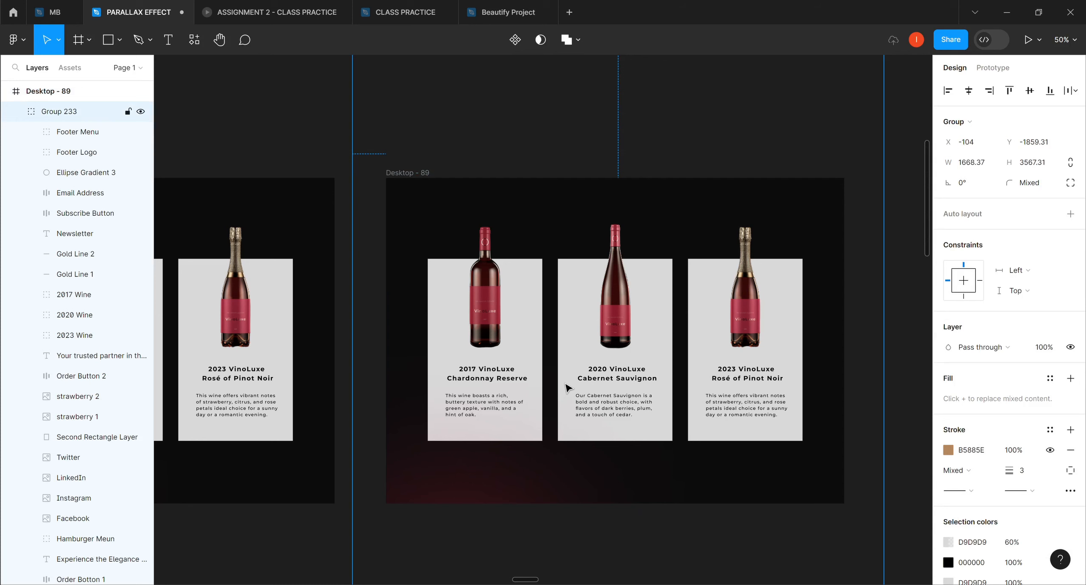
Move the content group of the Desktop - 89 frame up to about Y -2794, bringing the newsletter and footer section into the frame.
{"action": "key", "text": "Up"}
{"action": "key", "text": "Up"}
{"action": "key", "text": "Up"}
{"action": "key", "text": "Up"}
{"action": "key", "text": "Up"}
{"action": "key", "text": "Up"}
{"action": "key", "text": "Up"}
{"action": "key", "text": "Up"}
{"action": "key", "text": "Up"}
{"action": "key", "text": "Up"}
{"action": "key", "text": "Up"}
{"action": "key", "text": "Up"}
{"action": "key", "text": "Up"}
{"action": "key", "text": "Up"}
{"action": "key", "text": "Up"}
{"action": "key", "text": "Up"}
{"action": "key", "text": "Up"}
{"action": "key", "text": "Up"}
{"action": "key", "text": "Up"}
{"action": "key", "text": "Up"}
{"action": "key", "text": "Up"}
{"action": "key", "text": "Up"}
{"action": "key", "text": "Up"}
{"action": "key", "text": "Up"}
{"action": "key", "text": "Up"}
{"action": "key", "text": "Up"}
{"action": "key", "text": "Up"}
{"action": "key", "text": "Up"}
{"action": "key", "text": "Up"}
{"action": "key", "text": "Up"}
{"action": "key", "text": "Up"}
{"action": "key", "text": "Up"}
{"action": "key", "text": "Up"}
{"action": "key", "text": "Up"}
{"action": "key", "text": "Up"}
{"action": "key", "text": "Up"}
{"action": "key", "text": "Up"}
{"action": "key", "text": "Up"}
{"action": "key", "text": "Up"}
{"action": "key", "text": "Up"}
{"action": "key", "text": "Up"}
{"action": "key", "text": "Up"}
{"action": "key", "text": "Up"}
{"action": "key", "text": "Up"}
{"action": "key", "text": "Up"}
{"action": "key", "text": "Up"}
{"action": "key", "text": "Up"}
{"action": "key", "text": "Up"}
{"action": "key", "text": "Up"}
{"action": "key", "text": "Up"}
{"action": "key", "text": "Up"}
{"action": "key", "text": "Up"}
{"action": "key", "text": "Up"}
{"action": "key", "text": "Up"}
{"action": "key", "text": "Up"}
{"action": "key", "text": "Up"}
{"action": "key", "text": "Up"}
{"action": "key", "text": "Up"}
{"action": "key", "text": "Up"}
{"action": "key", "text": "Up"}
{"action": "key", "text": "Up"}
{"action": "key", "text": "Up"}
{"action": "key", "text": "Up"}
{"action": "key", "text": "Up"}
{"action": "key", "text": "Up"}
{"action": "key", "text": "Up"}
{"action": "key", "text": "Up"}
{"action": "key", "text": "Up"}
{"action": "key", "text": "Up"}
{"action": "key", "text": "Up"}
{"action": "key", "text": "Up"}
{"action": "key", "text": "Up"}
{"action": "key", "text": "Up"}
{"action": "key", "text": "Up"}
{"action": "key", "text": "Up"}
{"action": "key", "text": "Up"}
{"action": "key", "text": "Up"}
{"action": "key", "text": "Up"}
{"action": "key", "text": "Up"}
{"action": "key", "text": "Up"}
{"action": "key", "text": "Up"}
{"action": "key", "text": "Up"}
{"action": "key", "text": "Up"}
{"action": "key", "text": "Up"}
{"action": "key", "text": "Up"}
{"action": "key", "text": "Up"}
{"action": "key", "text": "Up"}
{"action": "key", "text": "Up"}
{"action": "key", "text": "Up"}
{"action": "key", "text": "Up"}
{"action": "key", "text": "Up"}
{"action": "key", "text": "Up"}
{"action": "key", "text": "Up"}
{"action": "key", "text": "Up"}
{"action": "key", "text": "Up"}
{"action": "key", "text": "Up"}
{"action": "key", "text": "Up"}
{"action": "key", "text": "Up"}
{"action": "key", "text": "Up"}
{"action": "key", "text": "Up"}
{"action": "key", "text": "Up"}
{"action": "key", "text": "Up"}
{"action": "key", "text": "Up"}
{"action": "key", "text": "Up"}
{"action": "key", "text": "Up"}
{"action": "key", "text": "Up"}
{"action": "key", "text": "Up"}
{"action": "key", "text": "Up"}
{"action": "key", "text": "Up"}
{"action": "key", "text": "Up"}
{"action": "key", "text": "Up"}
{"action": "key", "text": "Up"}
{"action": "key", "text": "Up"}
{"action": "key", "text": "Up"}
{"action": "key", "text": "Up"}
{"action": "key", "text": "Up"}
{"action": "key", "text": "Up"}
{"action": "key", "text": "Up"}
{"action": "key", "text": "Up"}
{"action": "key", "text": "Up"}
{"action": "key", "text": "Up"}
{"action": "key", "text": "Up"}
{"action": "key", "text": "Up"}
{"action": "key", "text": "Up"}
{"action": "key", "text": "Up"}
{"action": "key", "text": "Up"}
{"action": "key", "text": "Up"}
{"action": "key", "text": "Up"}
{"action": "key", "text": "Up"}
{"action": "key", "text": "Up"}
{"action": "key", "text": "Up"}
{"action": "key", "text": "Up"}
{"action": "key", "text": "Up"}
{"action": "key", "text": "Up"}
{"action": "key", "text": "Up"}
{"action": "key", "text": "Up"}
{"action": "key", "text": "Up"}
{"action": "key", "text": "Up"}
{"action": "key", "text": "Up"}
{"action": "key", "text": "Up"}
{"action": "key", "text": "Up"}
{"action": "key", "text": "Up"}
{"action": "key", "text": "Up"}
{"action": "key", "text": "Up"}
{"action": "key", "text": "Up"}
{"action": "key", "text": "Up"}
{"action": "key", "text": "Up"}
{"action": "key", "text": "Up"}
{"action": "key", "text": "Up"}
{"action": "key", "text": "Up"}
{"action": "key", "text": "Up"}
{"action": "key", "text": "Up"}
{"action": "key", "text": "Up"}
{"action": "key", "text": "Up"}
{"action": "key", "text": "Up"}
{"action": "key", "text": "Up"}
{"action": "key", "text": "Up"}
{"action": "key", "text": "Up"}
{"action": "key", "text": "Up"}
{"action": "key", "text": "Up"}
{"action": "key", "text": "Up"}
{"action": "key", "text": "Up"}
{"action": "key", "text": "Up"}
{"action": "key", "text": "Up"}
{"action": "key", "text": "Up"}
{"action": "key", "text": "Up"}
{"action": "key", "text": "Up"}
{"action": "key", "text": "Up"}
{"action": "key", "text": "Up"}
{"action": "key", "text": "Up"}
{"action": "key", "text": "Up"}
{"action": "key", "text": "Up"}
{"action": "key", "text": "Up"}
{"action": "key", "text": "Up"}
{"action": "key", "text": "Up"}
{"action": "key", "text": "Up"}
{"action": "key", "text": "Up"}
{"action": "key", "text": "Up"}
{"action": "key", "text": "Up"}
{"action": "key", "text": "Up"}
{"action": "key", "text": "Up"}
{"action": "key", "text": "Up"}
{"action": "key", "text": "Up"}
{"action": "key", "text": "Up"}
{"action": "key", "text": "Up"}
{"action": "key", "text": "Up"}
{"action": "key", "text": "Up"}
{"action": "key", "text": "Up"}
{"action": "key", "text": "Up"}
{"action": "key", "text": "Up"}
{"action": "key", "text": "Up"}
{"action": "key", "text": "Up"}
{"action": "key", "text": "Up"}
{"action": "key", "text": "Up"}
{"action": "key", "text": "Up"}
{"action": "key", "text": "Up"}
{"action": "key", "text": "Up"}
{"action": "key", "text": "Up"}
{"action": "key", "text": "Up"}
{"action": "key", "text": "Up"}
{"action": "key", "text": "Up"}
{"action": "key", "text": "Up"}
{"action": "key", "text": "Up"}
{"action": "key", "text": "Up"}
{"action": "key", "text": "Up"}
{"action": "key", "text": "Up"}
{"action": "key", "text": "Up"}
{"action": "key", "text": "Up"}
{"action": "key", "text": "Up"}
{"action": "key", "text": "Up"}
{"action": "key", "text": "Up"}
{"action": "key", "text": "Up"}
{"action": "key", "text": "Up"}
{"action": "key", "text": "Up"}
{"action": "key", "text": "Up"}
{"action": "key", "text": "Up"}
{"action": "key", "text": "Up"}
{"action": "key", "text": "Up"}
{"action": "key", "text": "Up"}
{"action": "key", "text": "Up"}
{"action": "key", "text": "Up"}
{"action": "key", "text": "Up"}
{"action": "key", "text": "Up"}
{"action": "key", "text": "Up"}
{"action": "key", "text": "Up"}
{"action": "key", "text": "Up"}
{"action": "key", "text": "Up"}
{"action": "key", "text": "Up"}
{"action": "key", "text": "Up"}
{"action": "key", "text": "Up"}
{"action": "key", "text": "Up"}
{"action": "key", "text": "Up"}
{"action": "key", "text": "Up"}
{"action": "key", "text": "Up"}
{"action": "key", "text": "Up"}
{"action": "key", "text": "Up"}
{"action": "key", "text": "Up"}
{"action": "key", "text": "Up"}
{"action": "key", "text": "Up"}
{"action": "key", "text": "Up"}
{"action": "key", "text": "Up"}
{"action": "key", "text": "Up"}
{"action": "key", "text": "Up"}
{"action": "key", "text": "Up"}
{"action": "key", "text": "Up"}
{"action": "key", "text": "Up"}
{"action": "key", "text": "Up"}
{"action": "key", "text": "Up"}
{"action": "key", "text": "Up"}
{"action": "key", "text": "Up"}
{"action": "key", "text": "Up"}
{"action": "key", "text": "Up"}
{"action": "key", "text": "Up"}
{"action": "key", "text": "Up"}
{"action": "key", "text": "Up"}
{"action": "key", "text": "Up"}
{"action": "key", "text": "Up"}
{"action": "key", "text": "Up"}
{"action": "key", "text": "Up"}
{"action": "key", "text": "Up"}
{"action": "key", "text": "Up"}
{"action": "key", "text": "Up"}
{"action": "key", "text": "Up"}
{"action": "key", "text": "Up"}
{"action": "key", "text": "Up"}
{"action": "key", "text": "Up"}
{"action": "key", "text": "Up"}
{"action": "key", "text": "Up"}
{"action": "key", "text": "Up"}
{"action": "key", "text": "Up"}
{"action": "key", "text": "Up"}
{"action": "key", "text": "Up"}
{"action": "key", "text": "Up"}
{"action": "key", "text": "Up"}
{"action": "key", "text": "Up"}
{"action": "key", "text": "Up"}
{"action": "key", "text": "Up"}
{"action": "key", "text": "Up"}
{"action": "key", "text": "Up"}
{"action": "key", "text": "Up"}
{"action": "key", "text": "Up"}
{"action": "key", "text": "Up"}
{"action": "key", "text": "Up"}
{"action": "key", "text": "Up"}
{"action": "key", "text": "Up"}
{"action": "key", "text": "Up"}
{"action": "key", "text": "Up"}
{"action": "key", "text": "Up"}
{"action": "key", "text": "Up"}
{"action": "key", "text": "Up"}
{"action": "key", "text": "Up"}
{"action": "key", "text": "Up"}
{"action": "key", "text": "Up"}
{"action": "key", "text": "Up"}
{"action": "key", "text": "Up"}
{"action": "key", "text": "Up"}
{"action": "key", "text": "Up"}
{"action": "key", "text": "Up"}
{"action": "key", "text": "Up"}
{"action": "key", "text": "Up"}
{"action": "key", "text": "Up"}
{"action": "key", "text": "Up"}
{"action": "key", "text": "Up"}
{"action": "key", "text": "Up"}
{"action": "key", "text": "Up"}
{"action": "key", "text": "Up"}
{"action": "key", "text": "Up"}
{"action": "key", "text": "Up"}
{"action": "key", "text": "Up"}
{"action": "key", "text": "Up"}
{"action": "key", "text": "Up"}
{"action": "key", "text": "Up"}
{"action": "key", "text": "Up"}
{"action": "key", "text": "Up"}
{"action": "key", "text": "Up"}
{"action": "key", "text": "Up"}
{"action": "key", "text": "Up"}
{"action": "key", "text": "Up"}
{"action": "key", "text": "Up"}
{"action": "key", "text": "Up"}
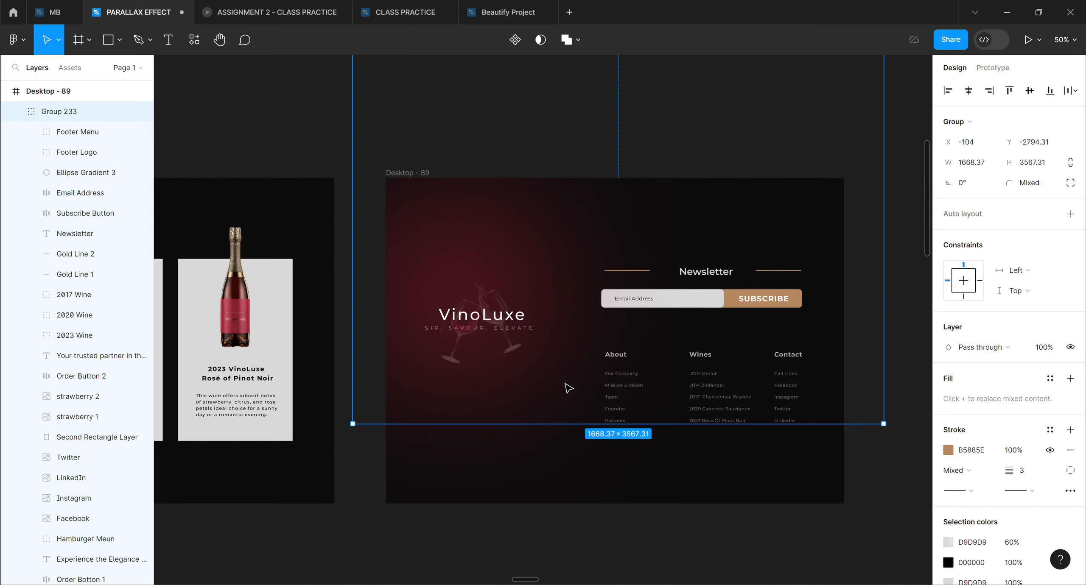
Nudge the content group inside the Desktop - 89 frame up to Y -2798.31.
{"action": "key", "text": "Up"}
{"action": "key", "text": "Up"}
{"action": "key", "text": "Up"}
{"action": "key", "text": "Up"}
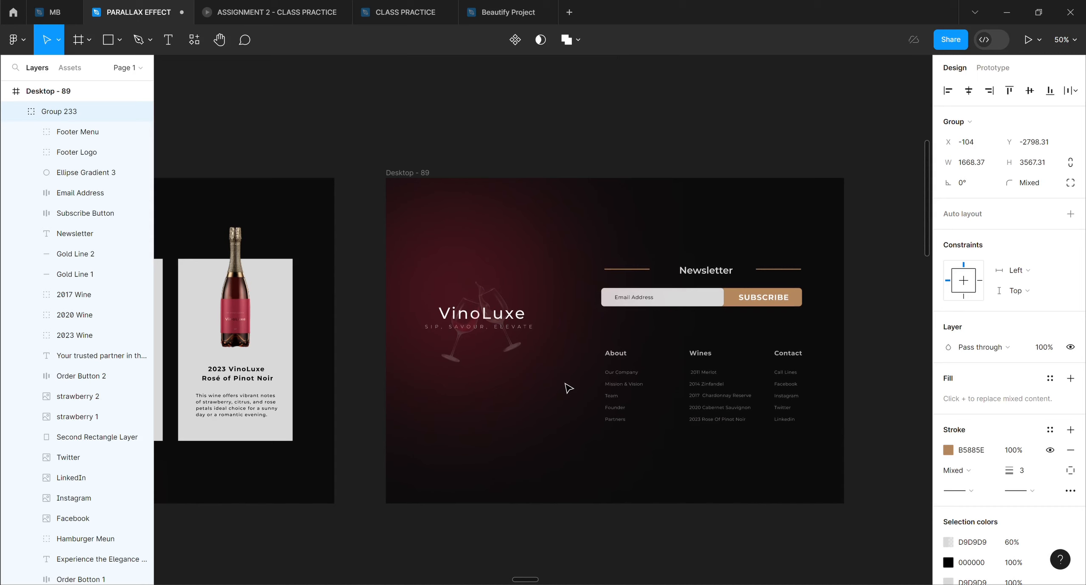
{"action": "left_click", "coordinate": [874, 464]}
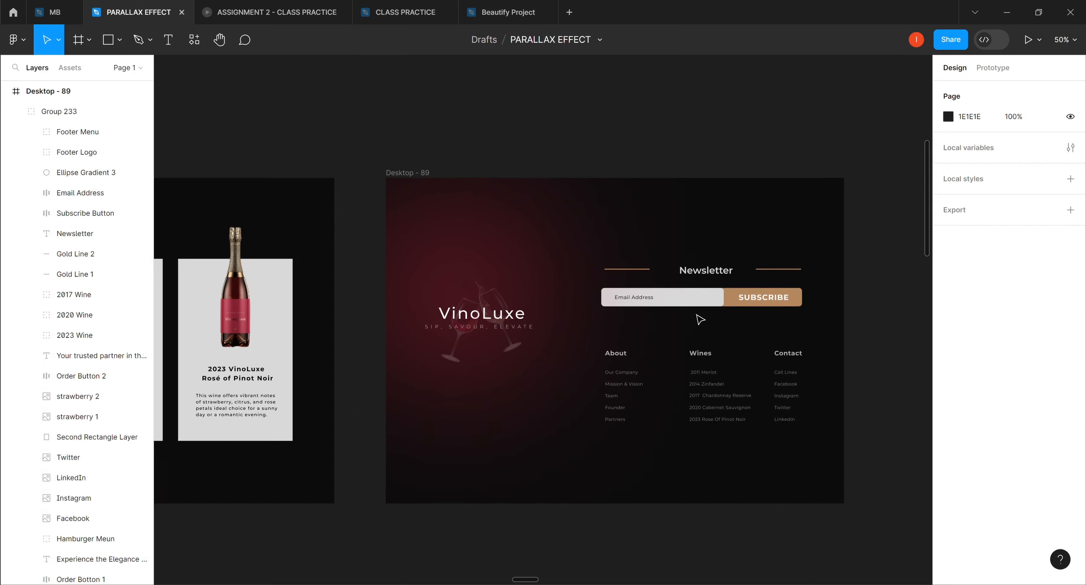
{"action": "left_click", "coordinate": [719, 383]}
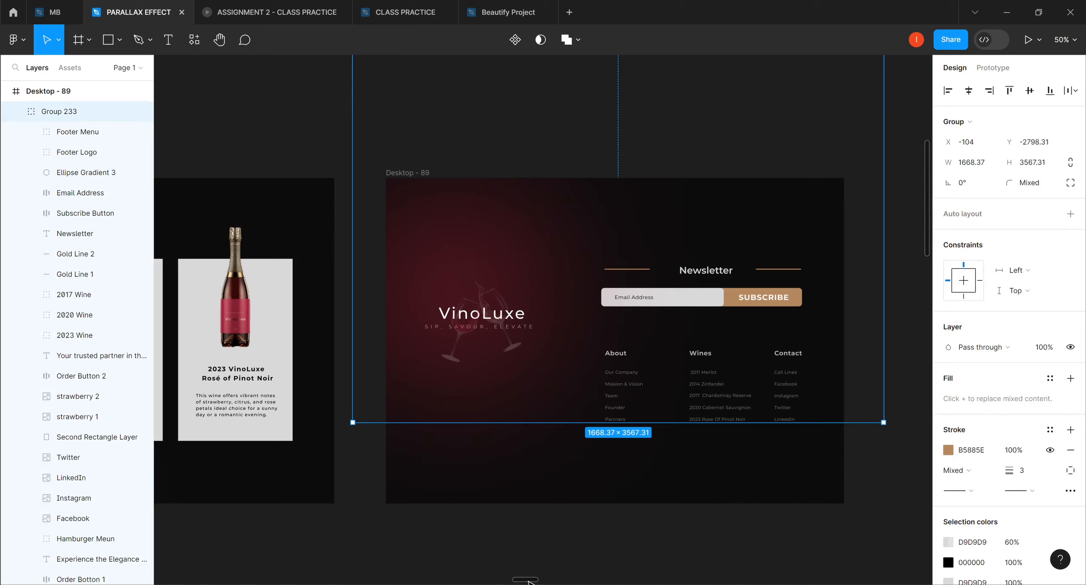
In the footer logo of the Desktop - 88 frame, rotate the VinoLuxe text to about -90° and the wine-glasses image to about 179°.
{"action": "left_click_drag", "start_coordinate": [528, 581], "coordinate": [511, 581]}
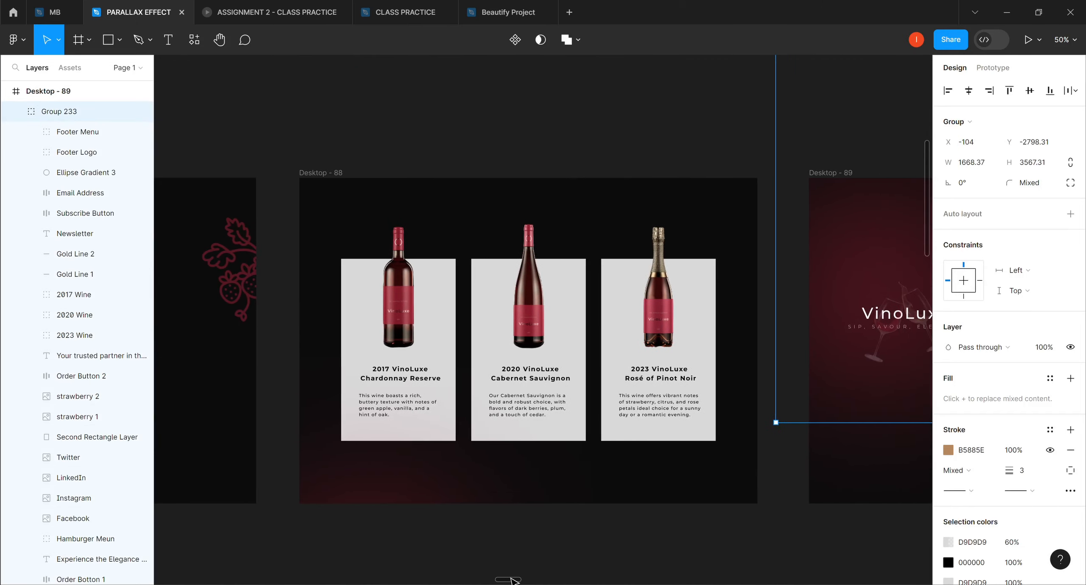
{"action": "left_click", "coordinate": [335, 180]}
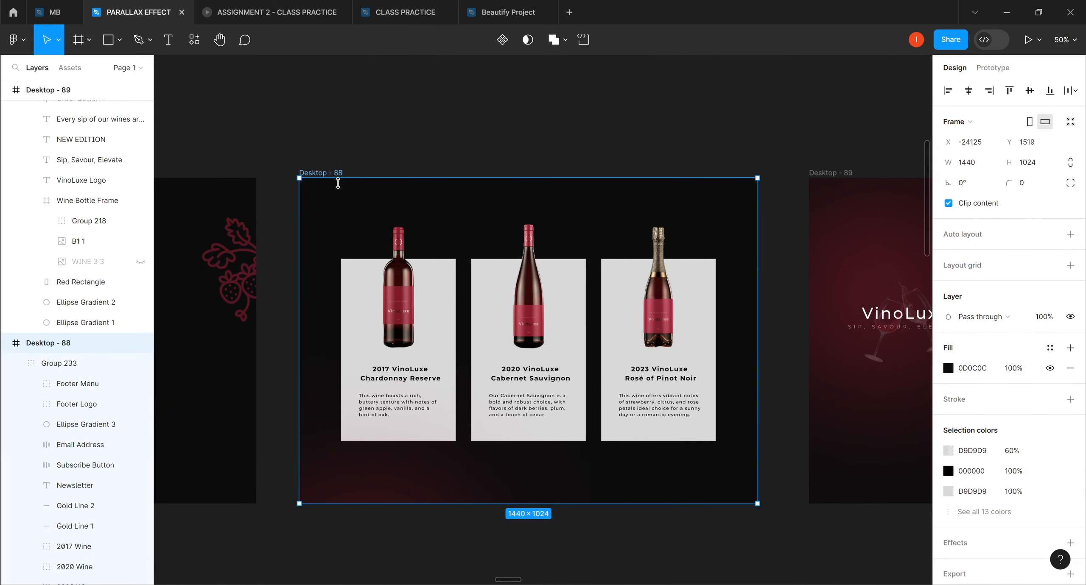
{"action": "left_click", "coordinate": [476, 563]}
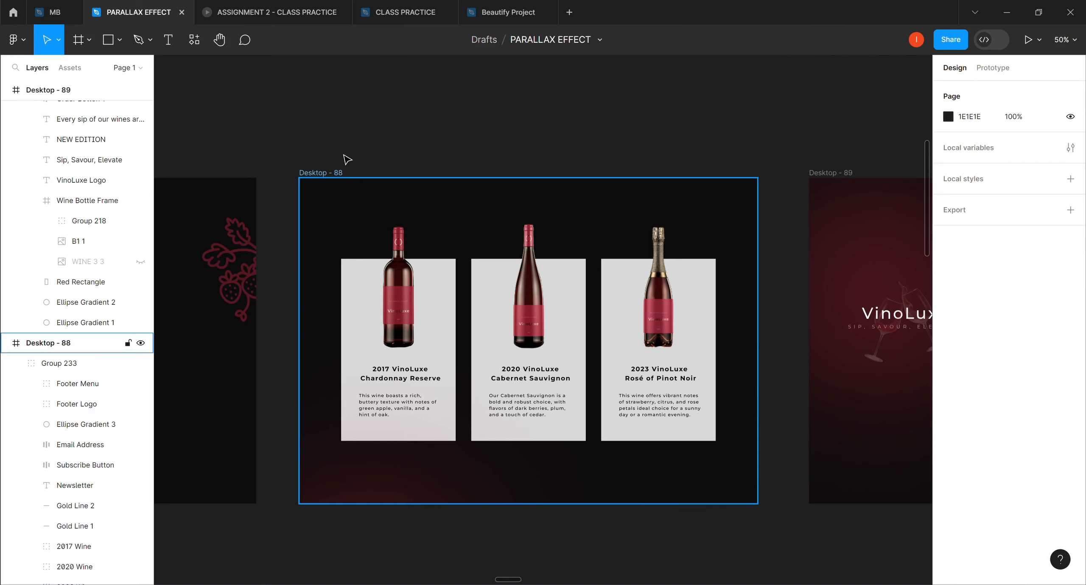
{"action": "left_click", "coordinate": [386, 235]}
{"action": "left_click", "coordinate": [387, 234]}
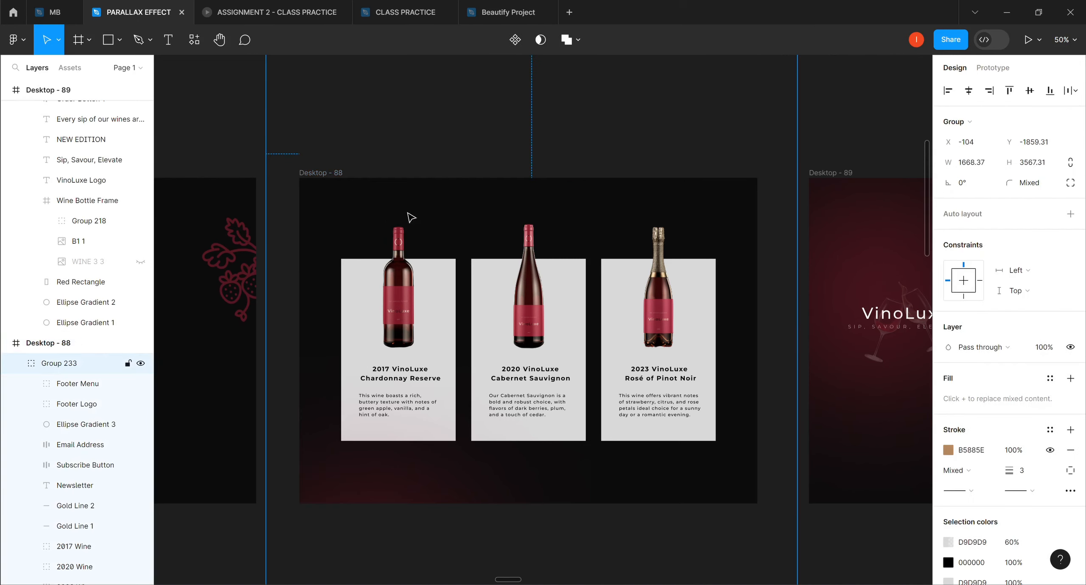
{"action": "scroll", "coordinate": [409, 215], "scroll_direction": "down", "scroll_amount": 5}
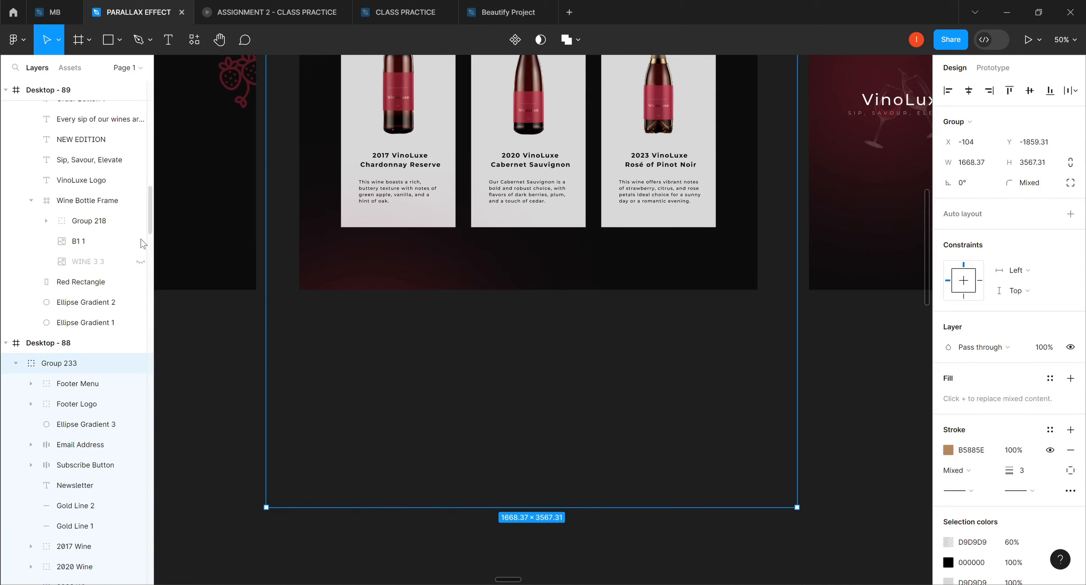
{"action": "left_click", "coordinate": [75, 405]}
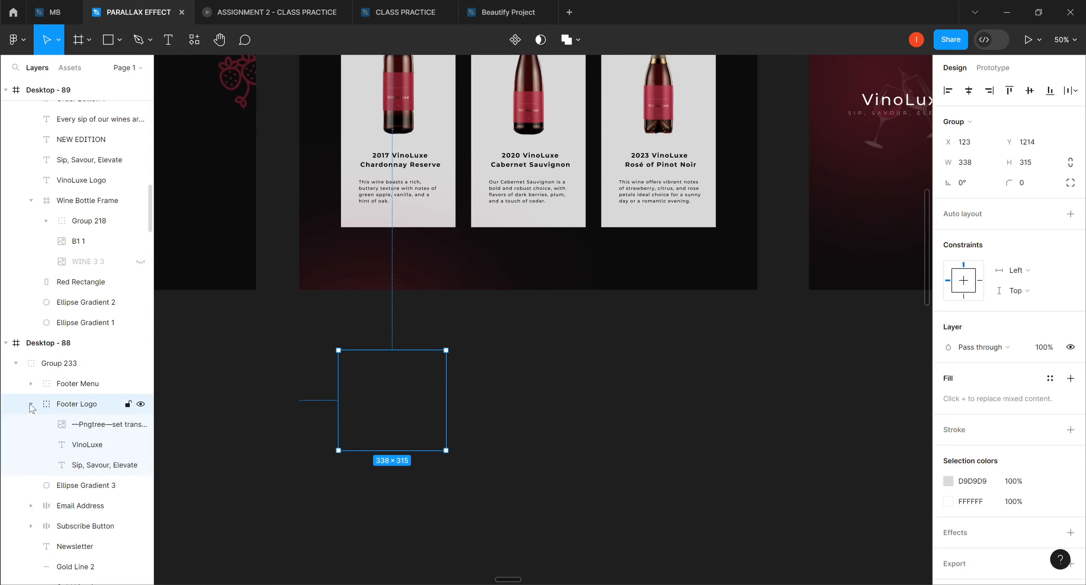
{"action": "left_click", "coordinate": [87, 444]}
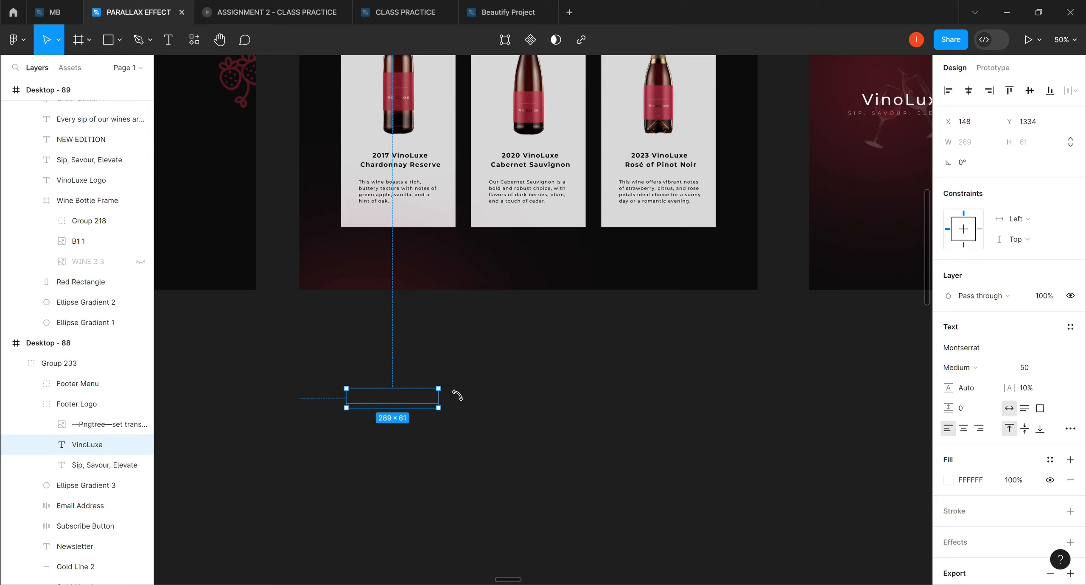
{"action": "left_click_drag", "start_coordinate": [460, 414], "coordinate": [409, 437]}
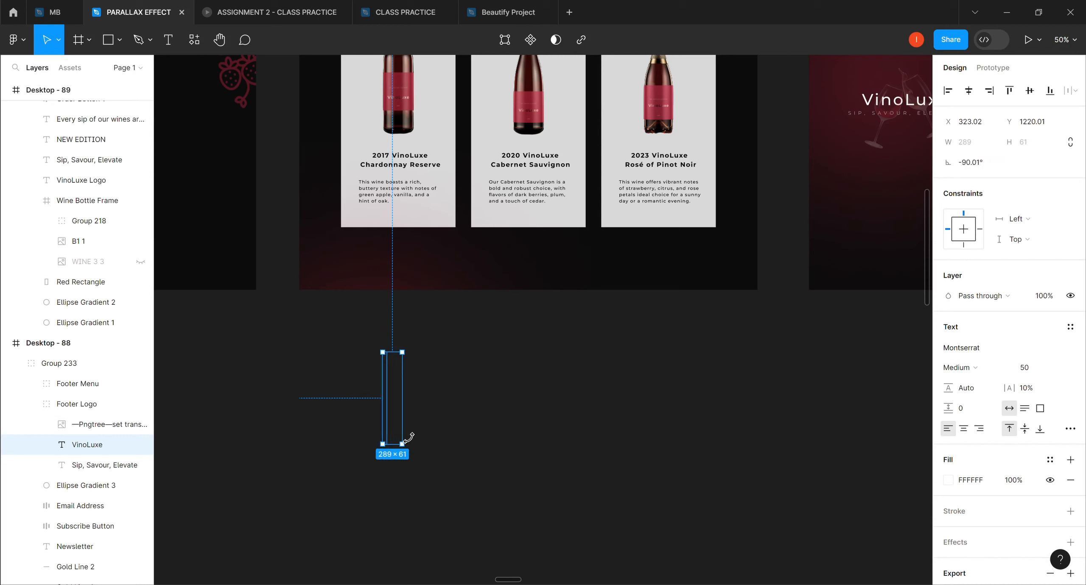
{"action": "left_click", "coordinate": [106, 428]}
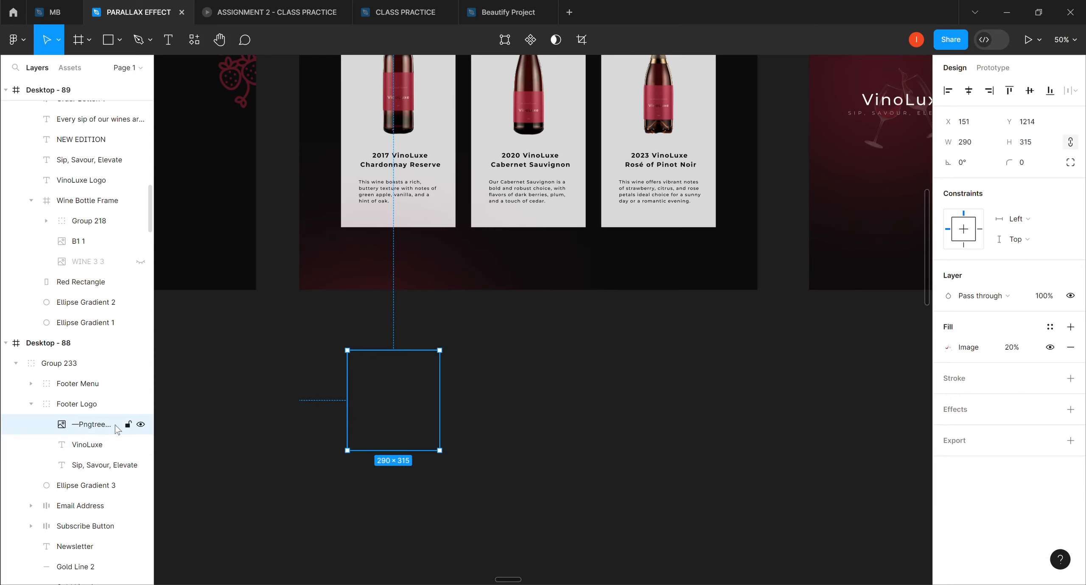
{"action": "left_click_drag", "start_coordinate": [452, 461], "coordinate": [366, 369]}
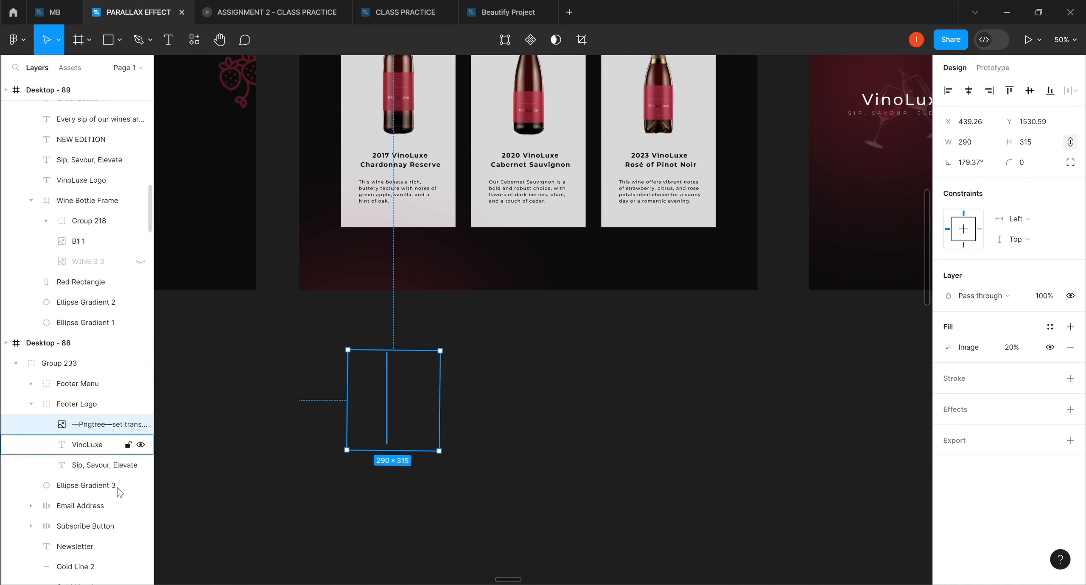
Move the footer logo's "Sip, Savour, Elevate" tagline in the Desktop - 88 frame left to X -444, keeping Y at 1395.
{"action": "left_click", "coordinate": [102, 468]}
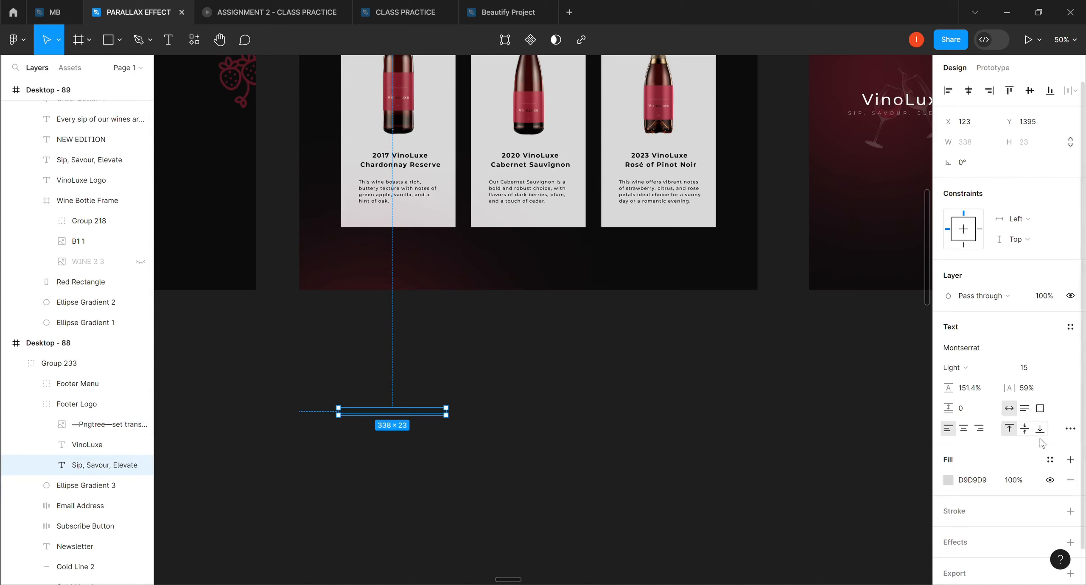
{"action": "key", "text": "Left"}
{"action": "key", "text": "Left"}
{"action": "key", "text": "Left"}
{"action": "key", "text": "Left"}
{"action": "key", "text": "Left"}
{"action": "key", "text": "Left"}
{"action": "key", "text": "Left"}
{"action": "key", "text": "Left"}
{"action": "key", "text": "Left"}
{"action": "key", "text": "Left"}
{"action": "key", "text": "Left"}
{"action": "key", "text": "Left"}
{"action": "key", "text": "Left"}
{"action": "key", "text": "Left"}
{"action": "key", "text": "Left"}
{"action": "key", "text": "Left"}
{"action": "key", "text": "Left"}
{"action": "key", "text": "Left"}
{"action": "key", "text": "Left"}
{"action": "key", "text": "Left"}
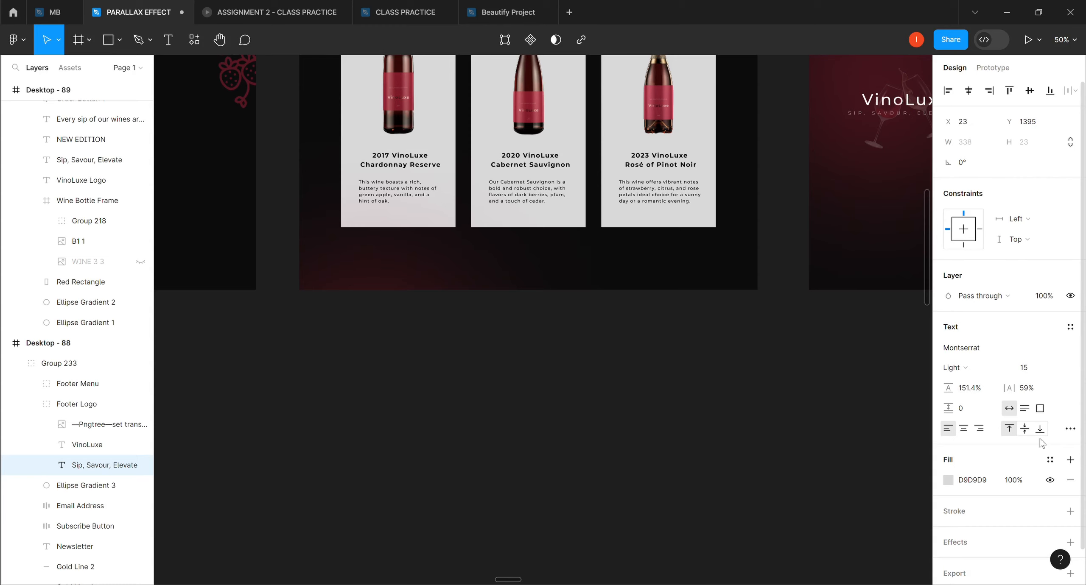
{"action": "key", "text": "Left"}
{"action": "key", "text": "Left"}
{"action": "key", "text": "Left"}
{"action": "key", "text": "Left"}
{"action": "key", "text": "Left"}
{"action": "key", "text": "Left"}
{"action": "key", "text": "Left"}
{"action": "key", "text": "Left"}
{"action": "key", "text": "Left"}
{"action": "key", "text": "Left"}
{"action": "key", "text": "Left"}
{"action": "key", "text": "Left"}
{"action": "key", "text": "Left"}
{"action": "key", "text": "Left"}
{"action": "key", "text": "Left"}
{"action": "key", "text": "Left"}
{"action": "key", "text": "Left"}
{"action": "key", "text": "Left"}
{"action": "key", "text": "Left"}
{"action": "key", "text": "Left"}
{"action": "key", "text": "Left"}
{"action": "key", "text": "Left"}
{"action": "key", "text": "Left"}
{"action": "key", "text": "Left"}
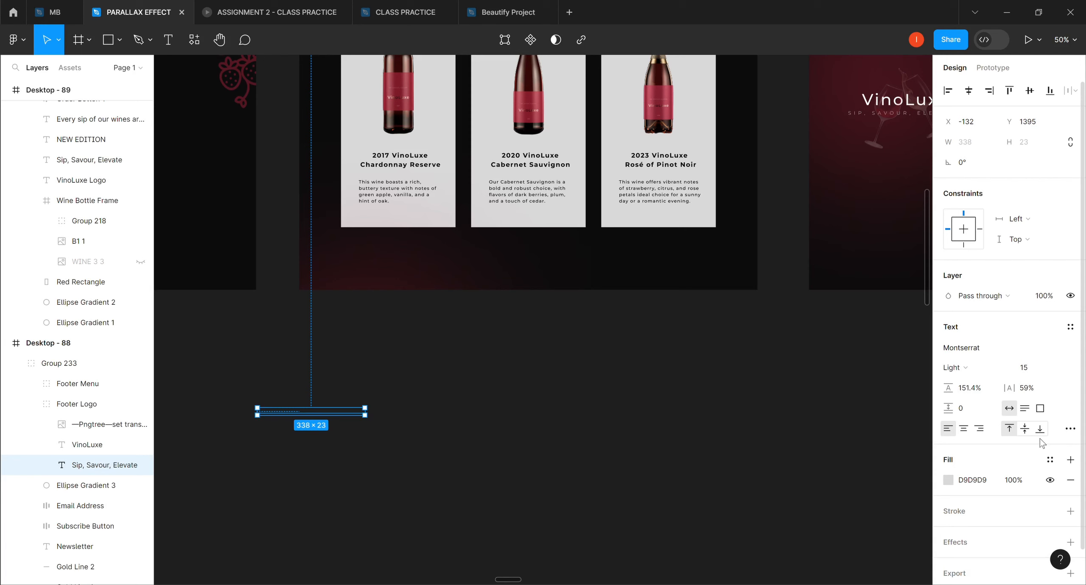
{"action": "key", "text": "Left"}
{"action": "key", "text": "Left"}
{"action": "key", "text": "Left"}
{"action": "key", "text": "shift+Left"}
{"action": "key", "text": "shift+Left"}
{"action": "key", "text": "shift+Left"}
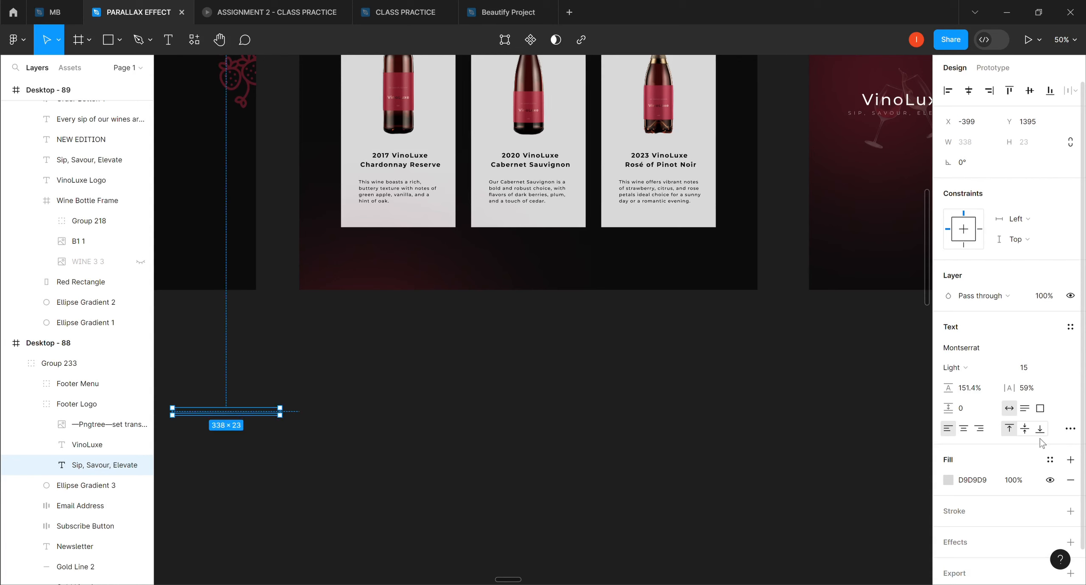
{"action": "key", "text": "Left"}
{"action": "key", "text": "Left"}
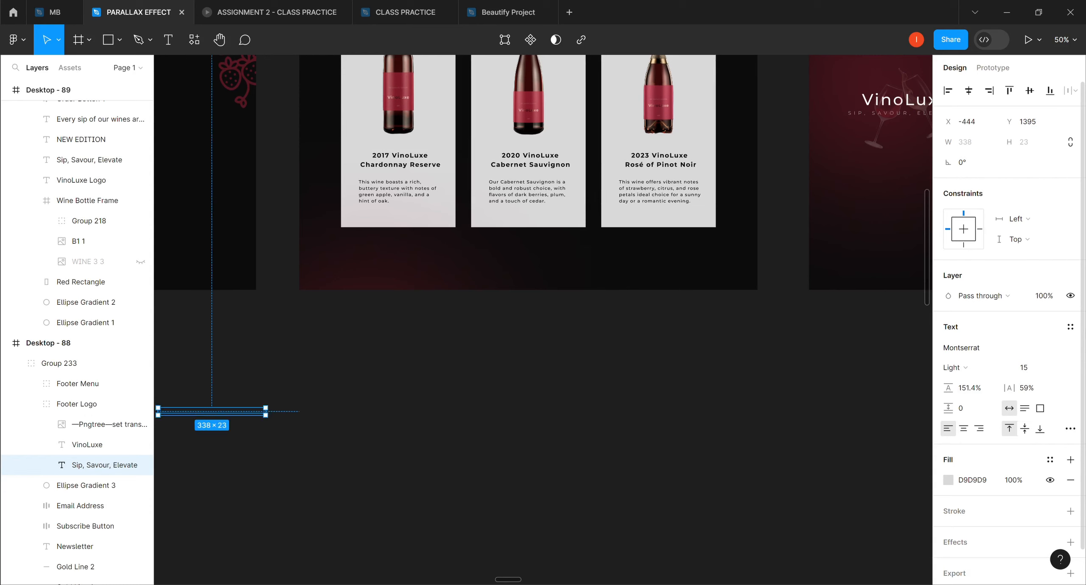
Set the fill opacity of the "Sip, Savour, Elevate" footer tagline to 0%.
{"action": "left_click", "coordinate": [1011, 480]}
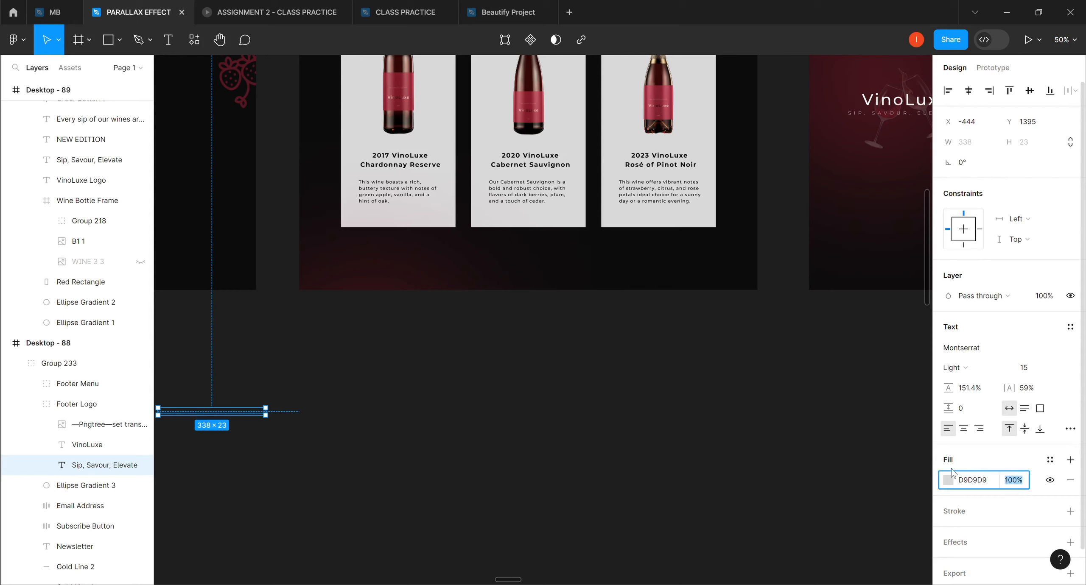
{"action": "type", "text": "0"}
{"action": "key", "text": "Return"}
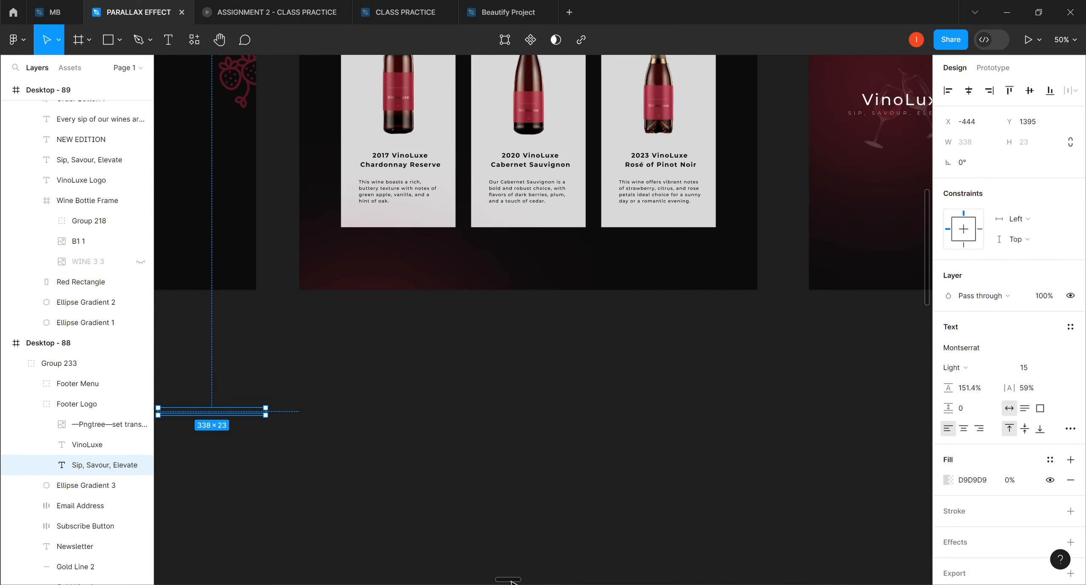
Connect the Desktop - 86 frame to Desktop - 87 with a prototype interaction triggered by Key/Gamepad.
{"action": "left_click_drag", "start_coordinate": [509, 581], "coordinate": [499, 584]}
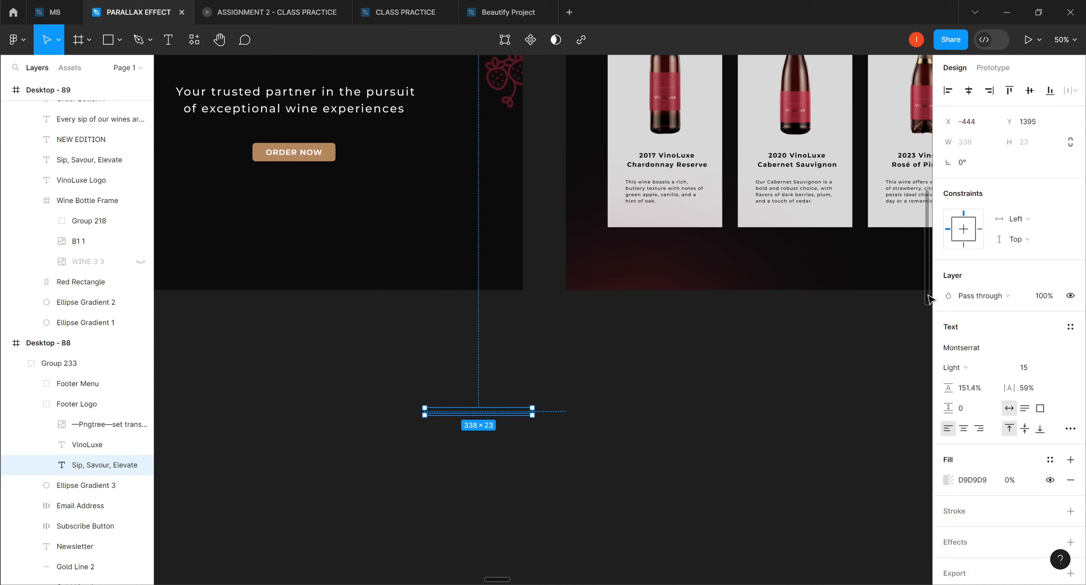
{"action": "scroll", "coordinate": [932, 301], "scroll_direction": "up", "scroll_amount": 3}
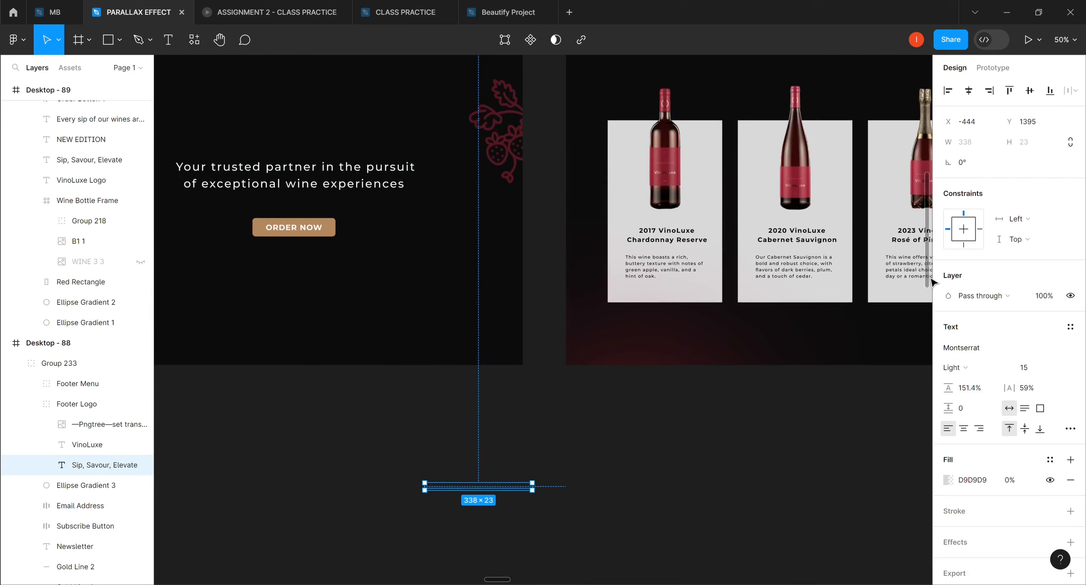
{"action": "left_click", "coordinate": [798, 469]}
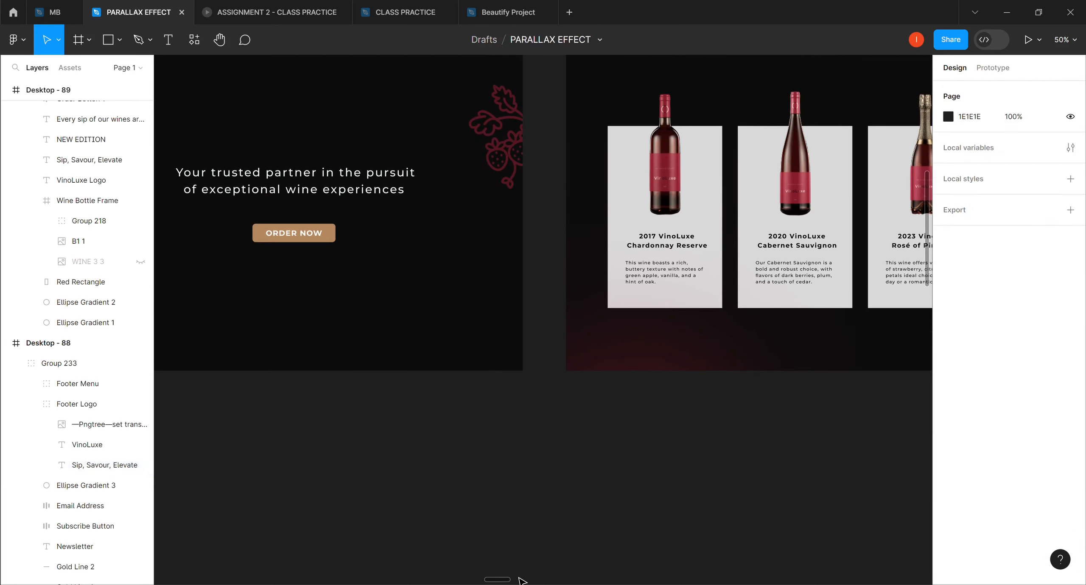
{"action": "left_click_drag", "start_coordinate": [503, 582], "coordinate": [480, 582]}
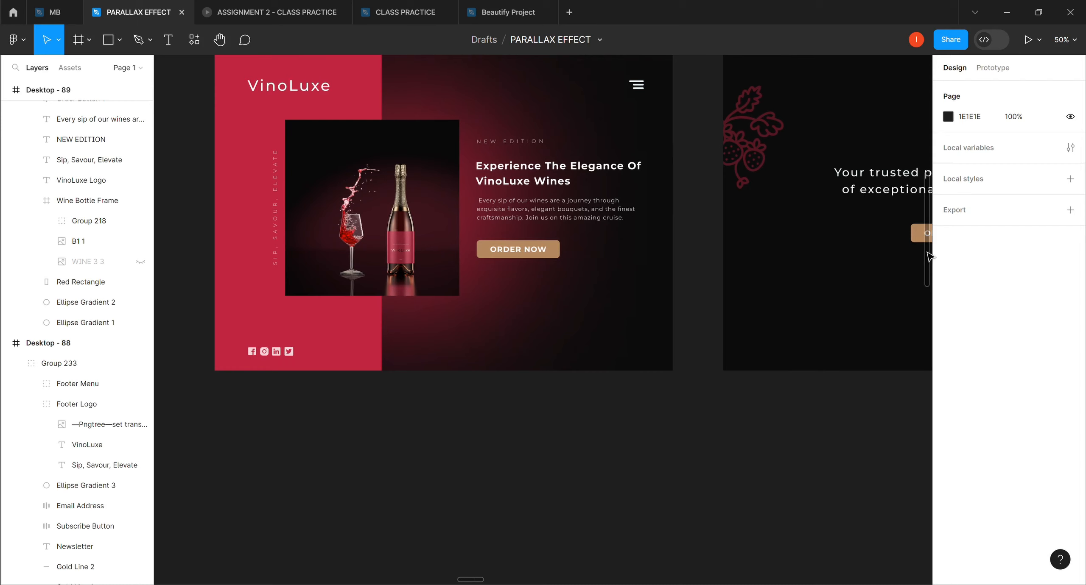
{"action": "left_click_drag", "start_coordinate": [931, 254], "coordinate": [927, 232]}
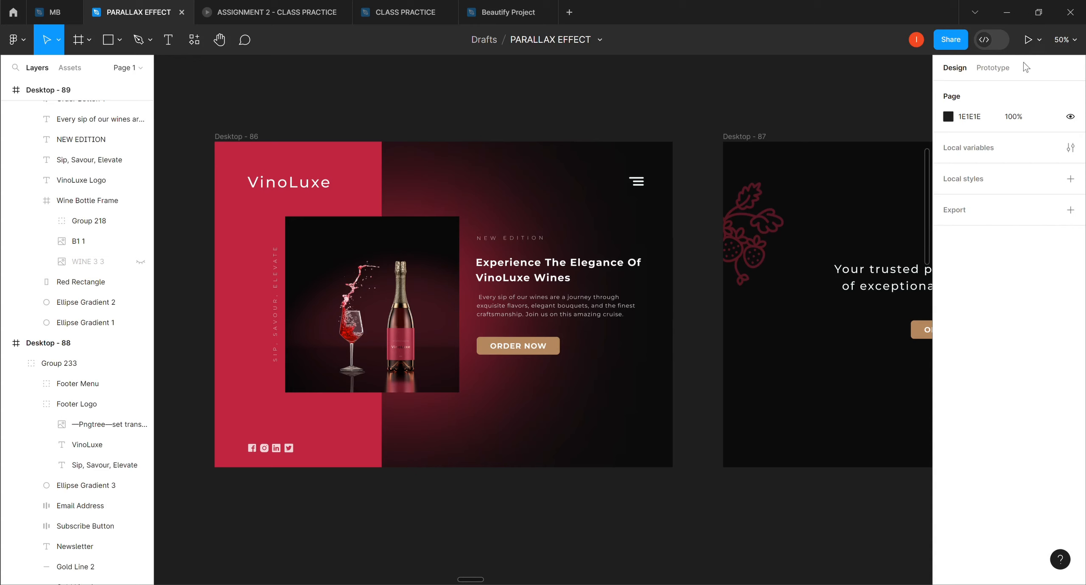
{"action": "left_click", "coordinate": [993, 68]}
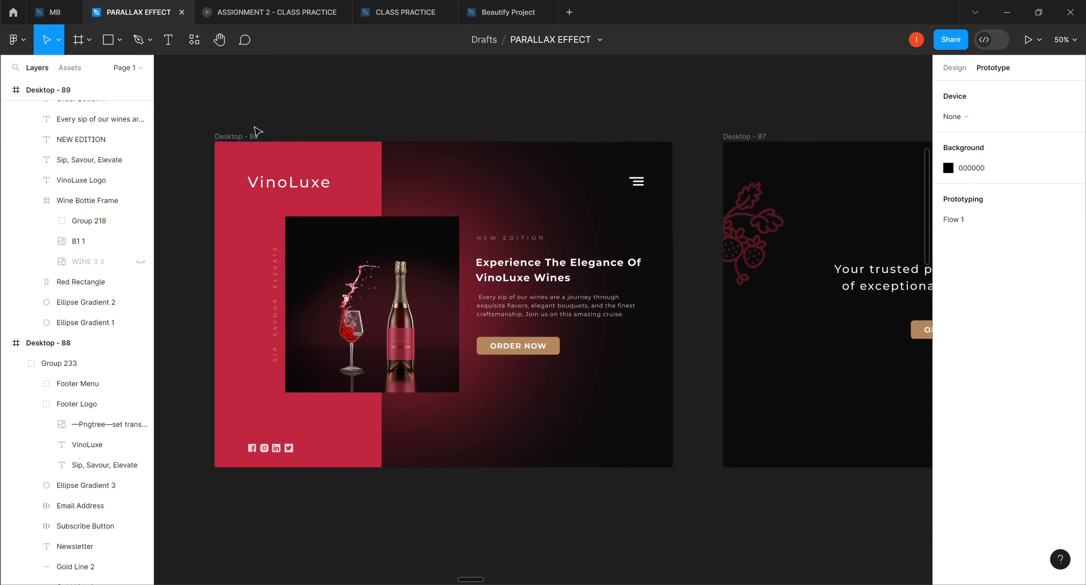
{"action": "left_click", "coordinate": [240, 142]}
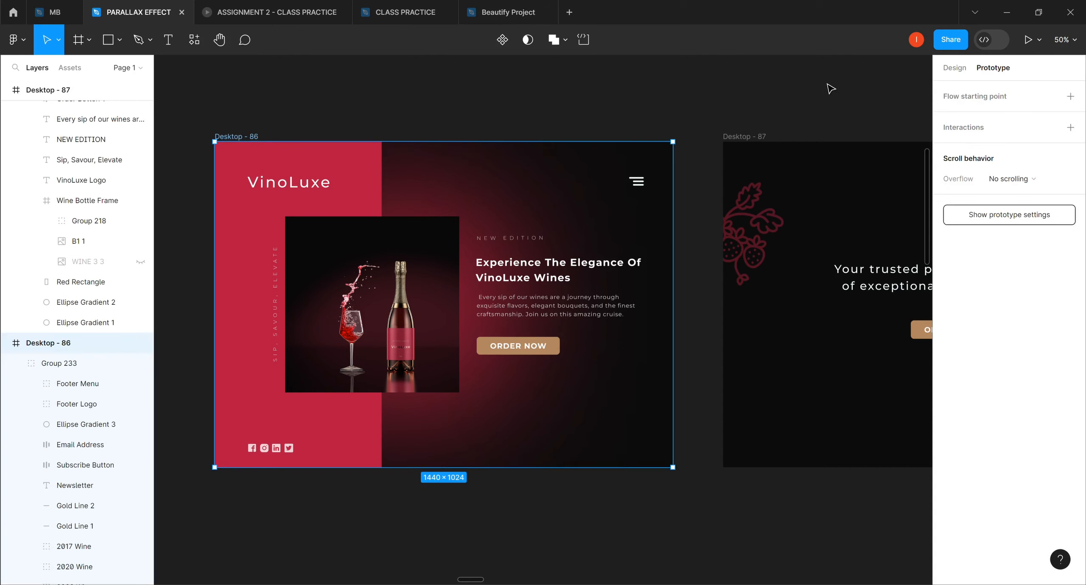
{"action": "mouse_move", "coordinate": [681, 298]}
{"action": "left_click_drag", "start_coordinate": [677, 307], "coordinate": [745, 293]}
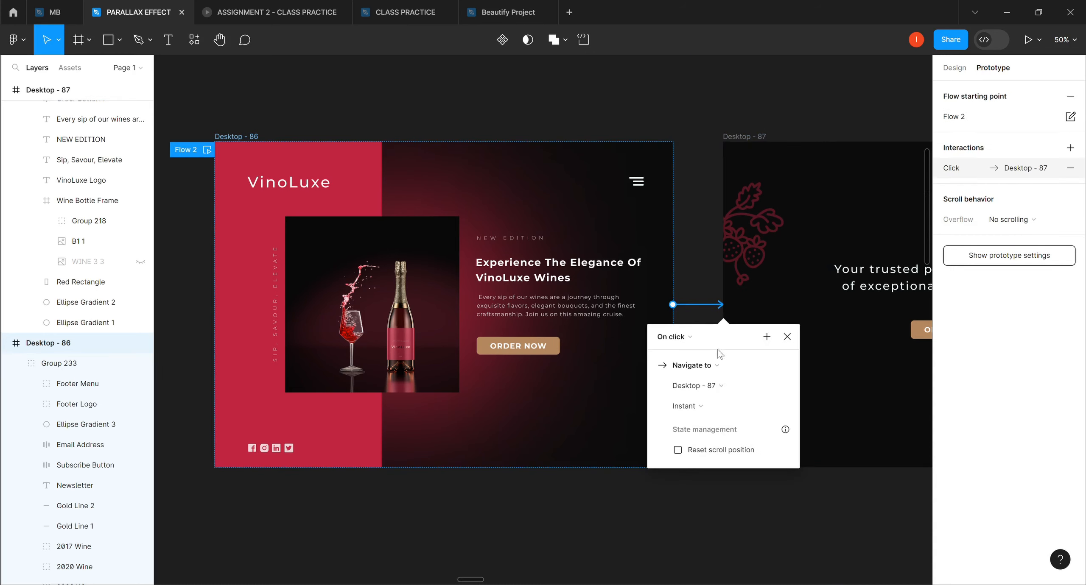
{"action": "left_click", "coordinate": [691, 340]}
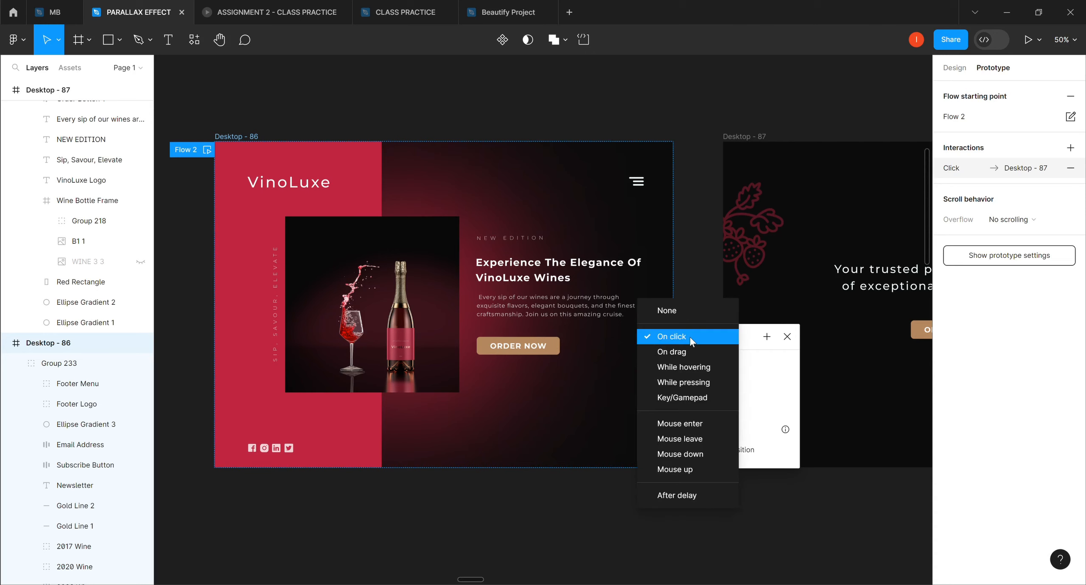
{"action": "left_click", "coordinate": [683, 399]}
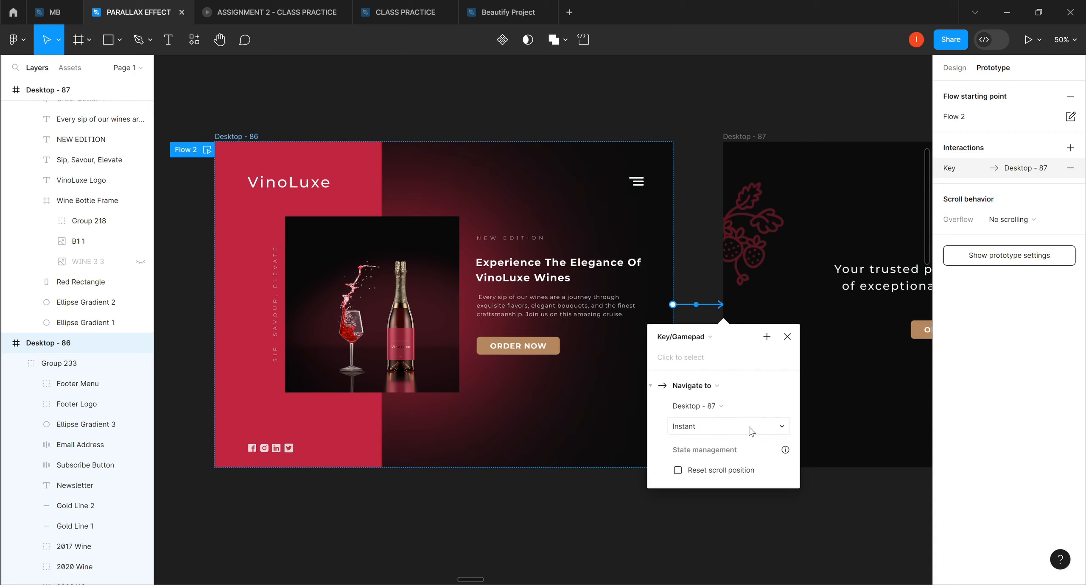
Set the Desktop - 86 to Desktop - 87 interaction to Smart animate with Ease in and out easing and a 1300 ms duration.
{"action": "left_click", "coordinate": [780, 428]}
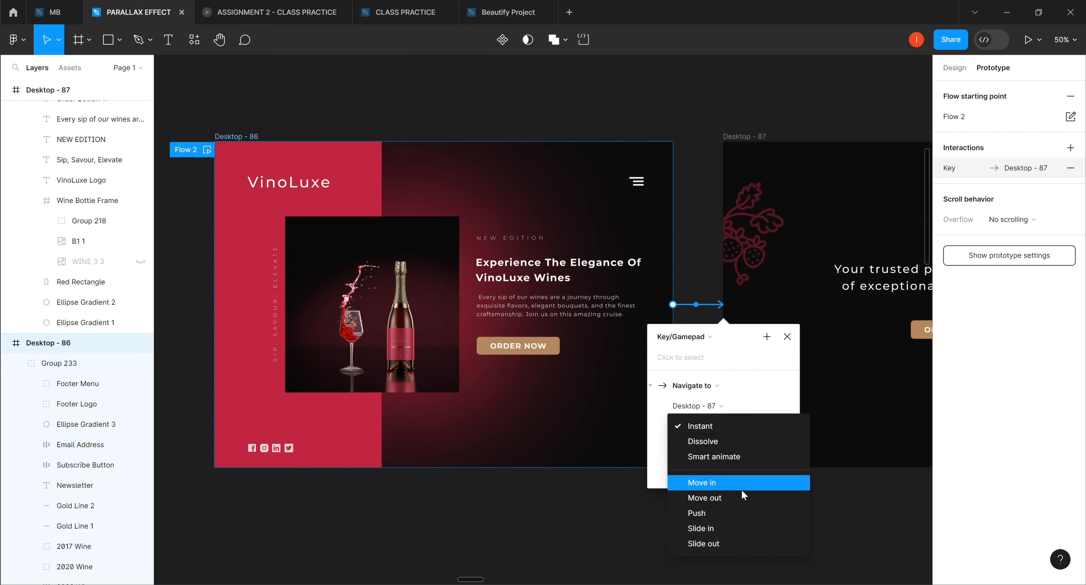
{"action": "left_click", "coordinate": [723, 457]}
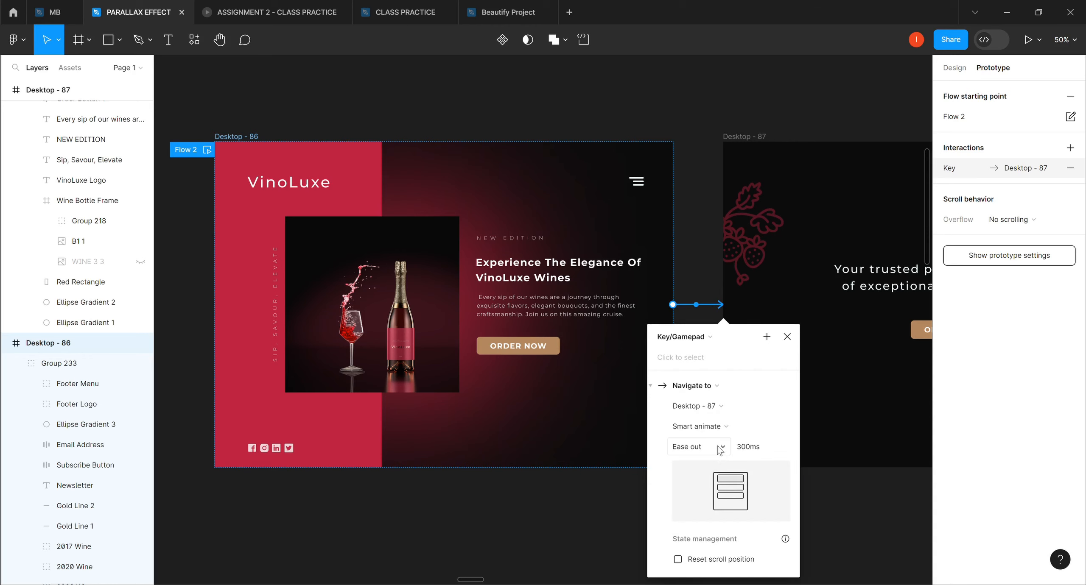
{"action": "left_click", "coordinate": [722, 446]}
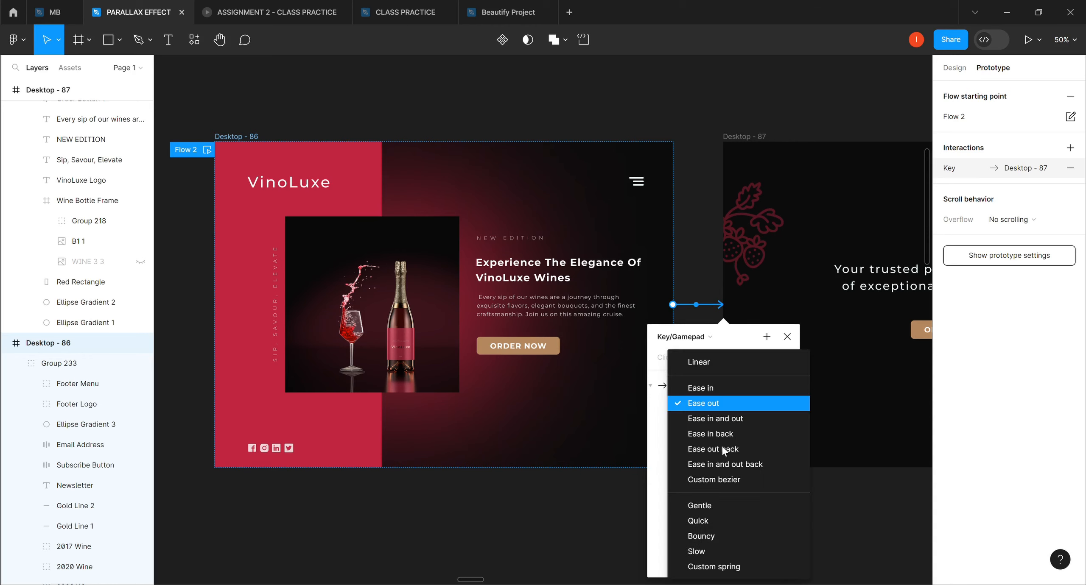
{"action": "left_click", "coordinate": [710, 419]}
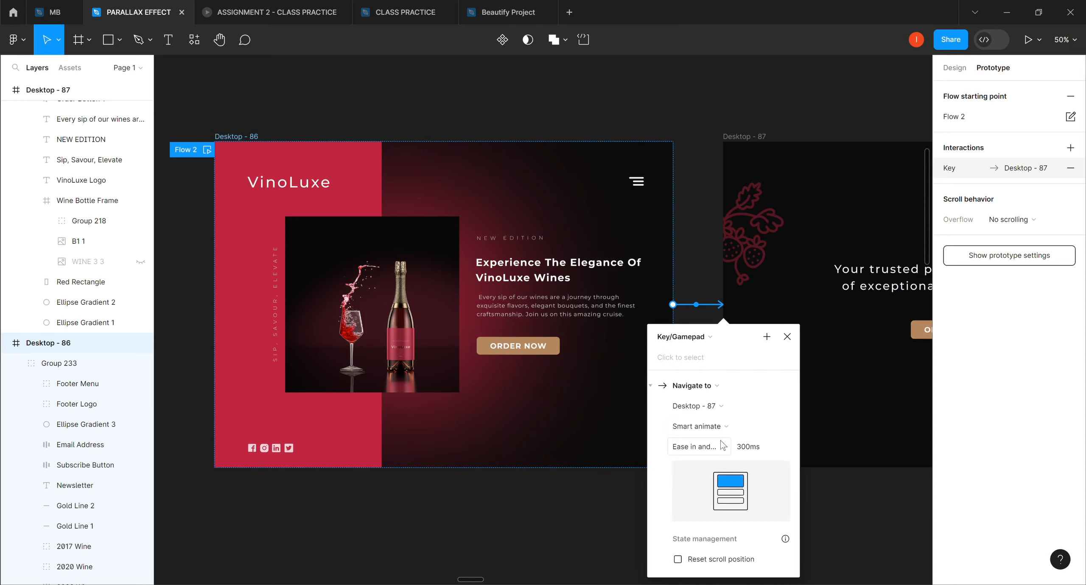
{"action": "left_click", "coordinate": [758, 450]}
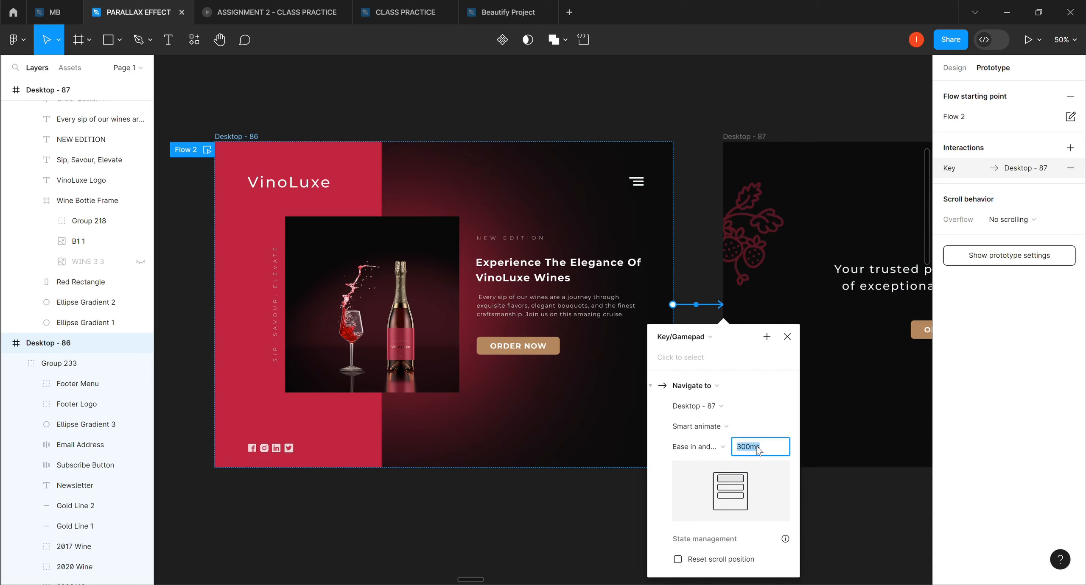
{"action": "type", "text": "130"}
{"action": "key", "text": "Return"}
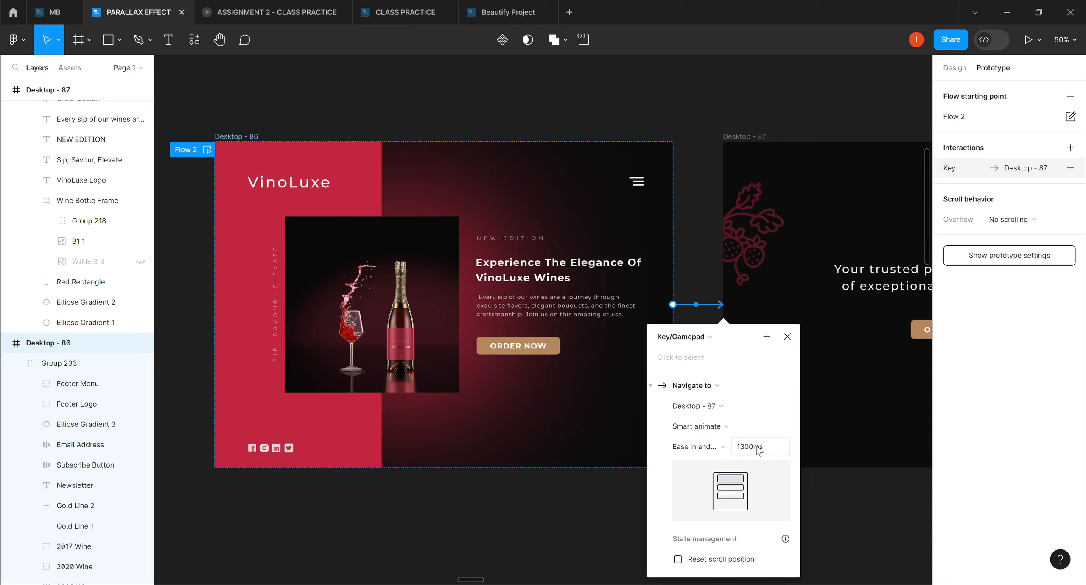
Connect the Desktop - 87 frame back to Desktop - 86 with a Key/Gamepad trigger and Ease in and out easing.
{"action": "left_click", "coordinate": [749, 143]}
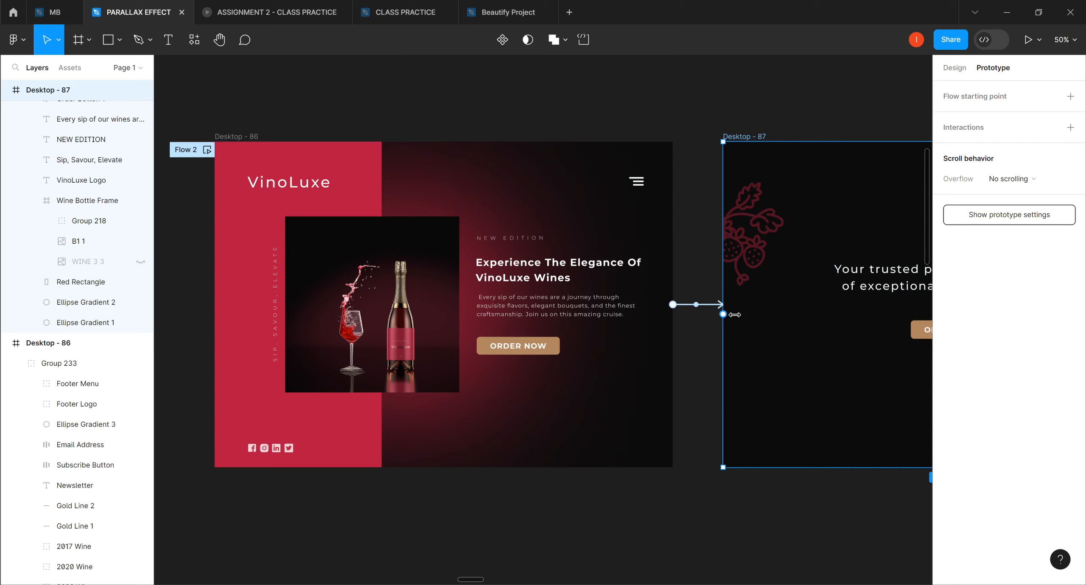
{"action": "left_click_drag", "start_coordinate": [727, 318], "coordinate": [673, 322]}
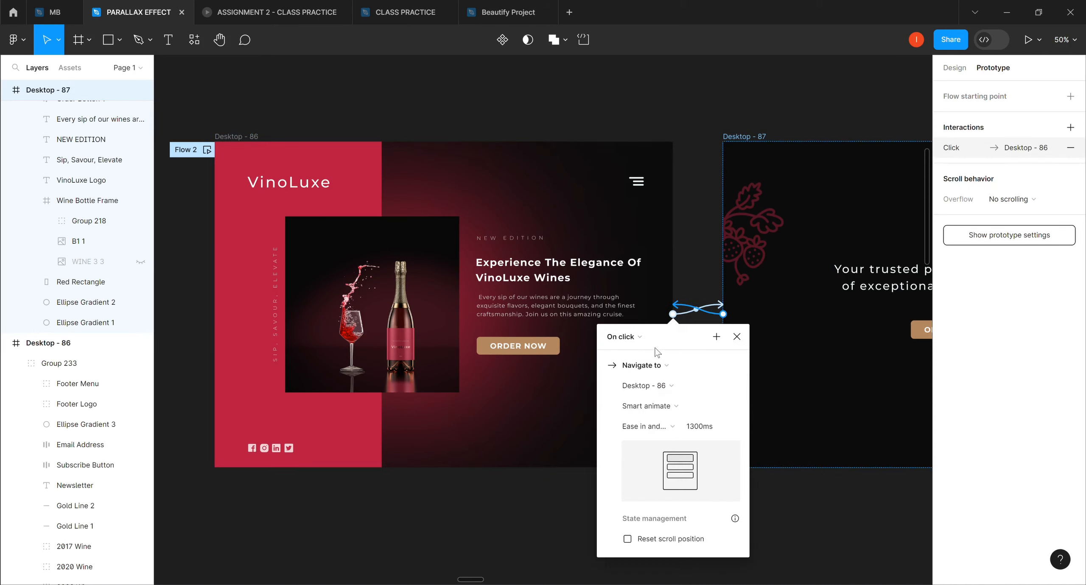
{"action": "left_click", "coordinate": [640, 337]}
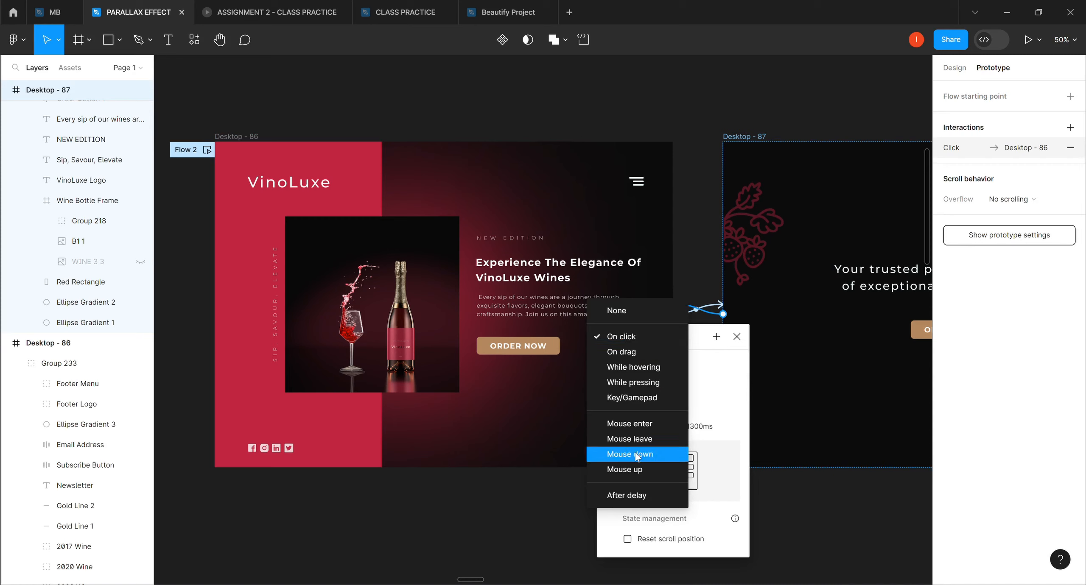
{"action": "left_click", "coordinate": [639, 400]}
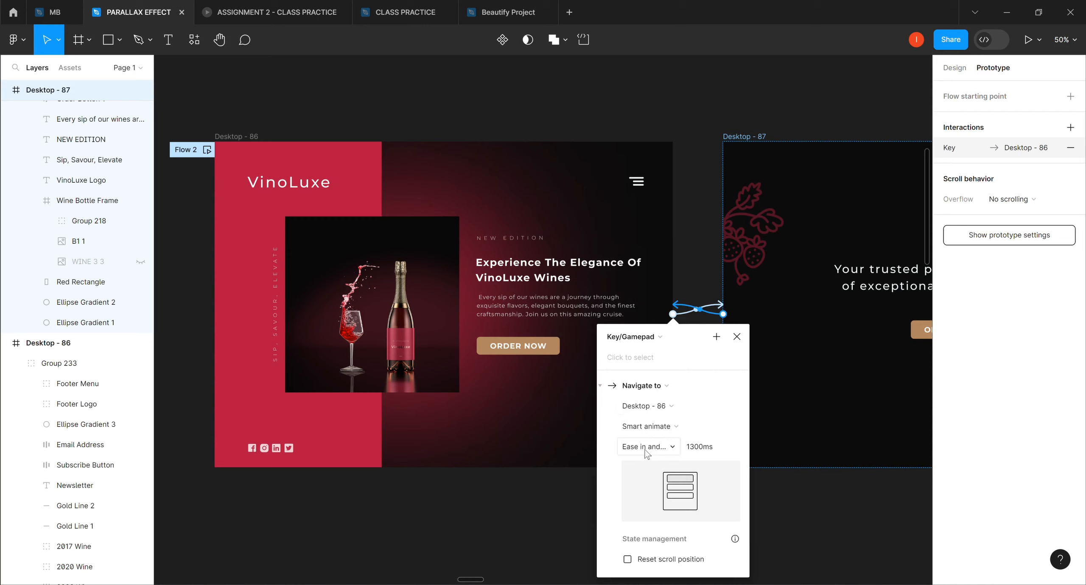
{"action": "left_click", "coordinate": [671, 447]}
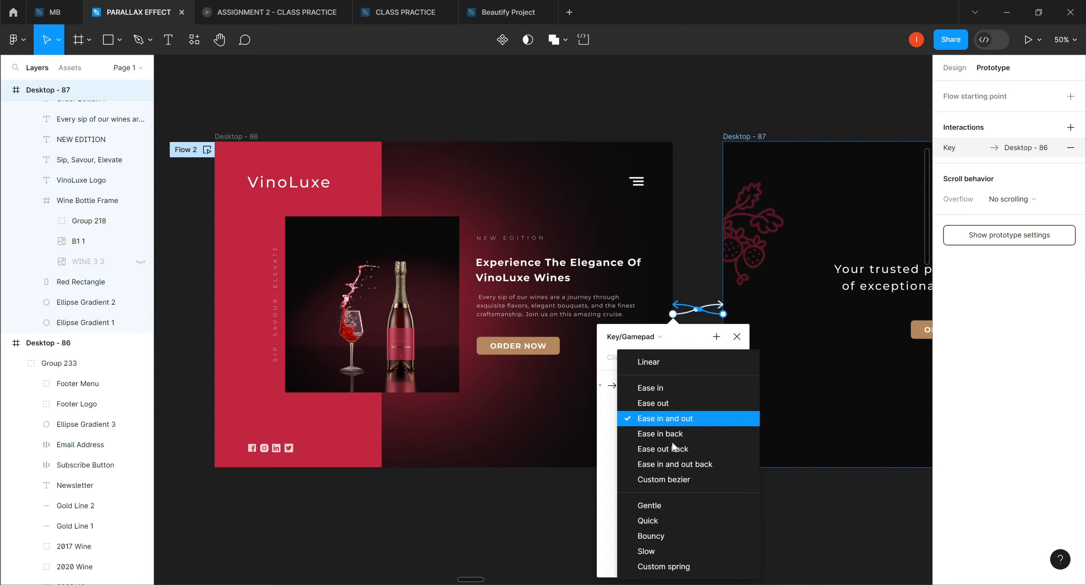
{"action": "left_click", "coordinate": [687, 419]}
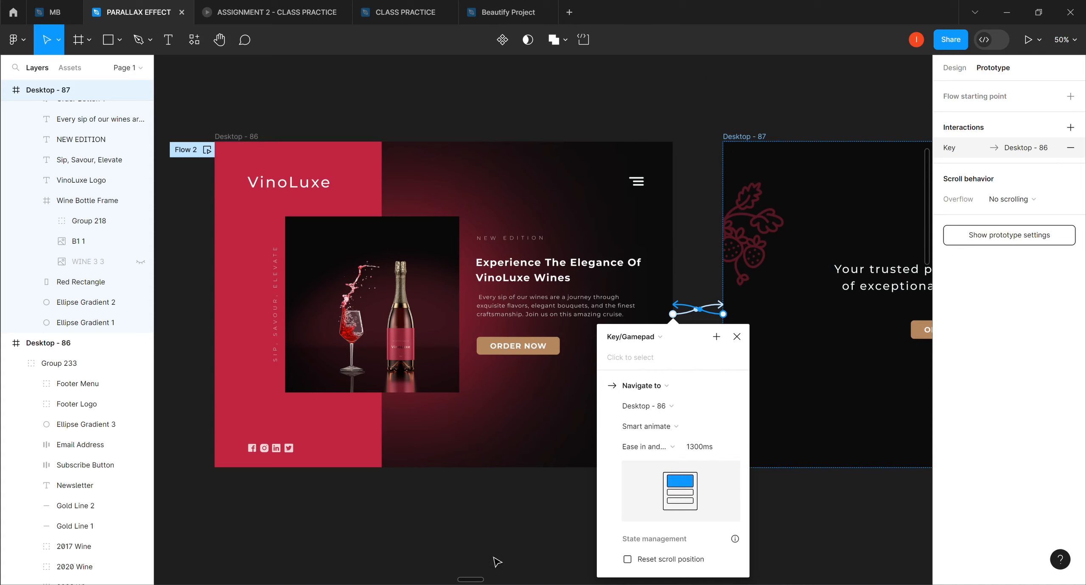
Connect the Desktop - 87 frame forward to Desktop - 88 with a prototype interaction triggered by Key/Gamepad.
{"action": "left_click_drag", "start_coordinate": [475, 581], "coordinate": [500, 582]}
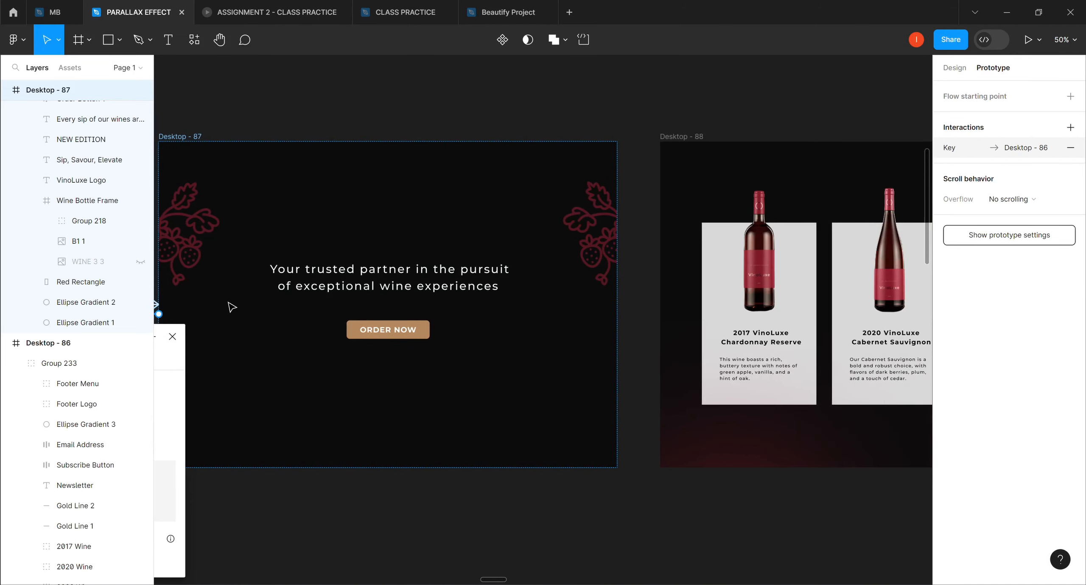
{"action": "left_click", "coordinate": [189, 144]}
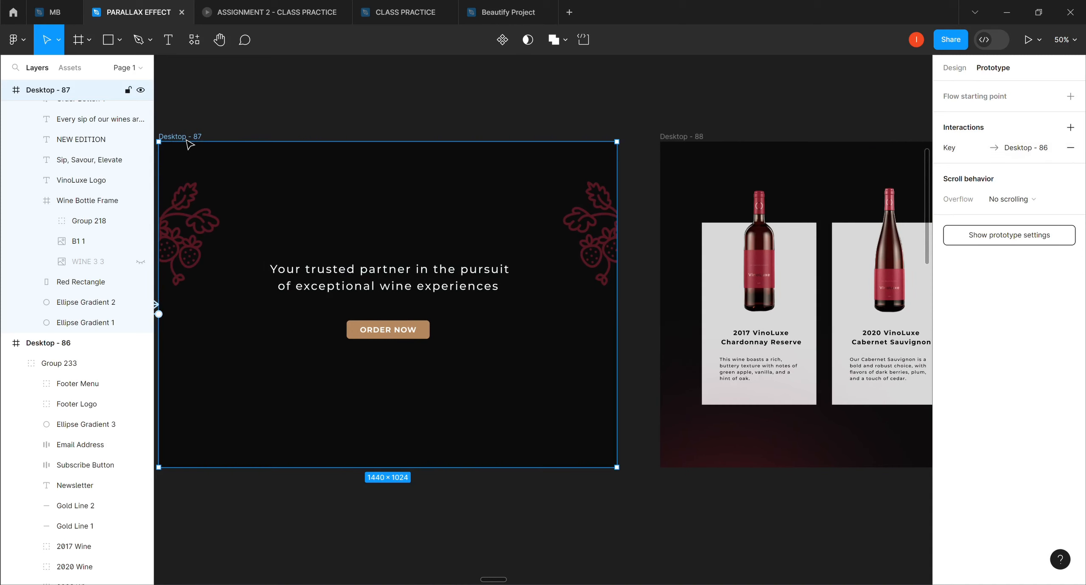
{"action": "mouse_move", "coordinate": [623, 308]}
{"action": "left_click_drag", "start_coordinate": [622, 309], "coordinate": [670, 313]}
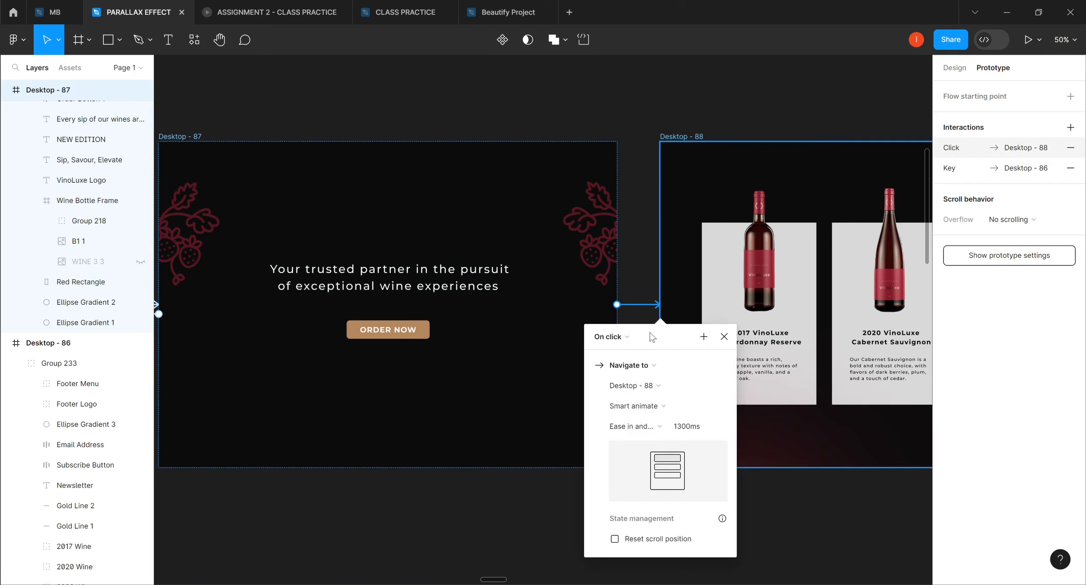
{"action": "left_click", "coordinate": [628, 336]}
{"action": "left_click", "coordinate": [629, 336]}
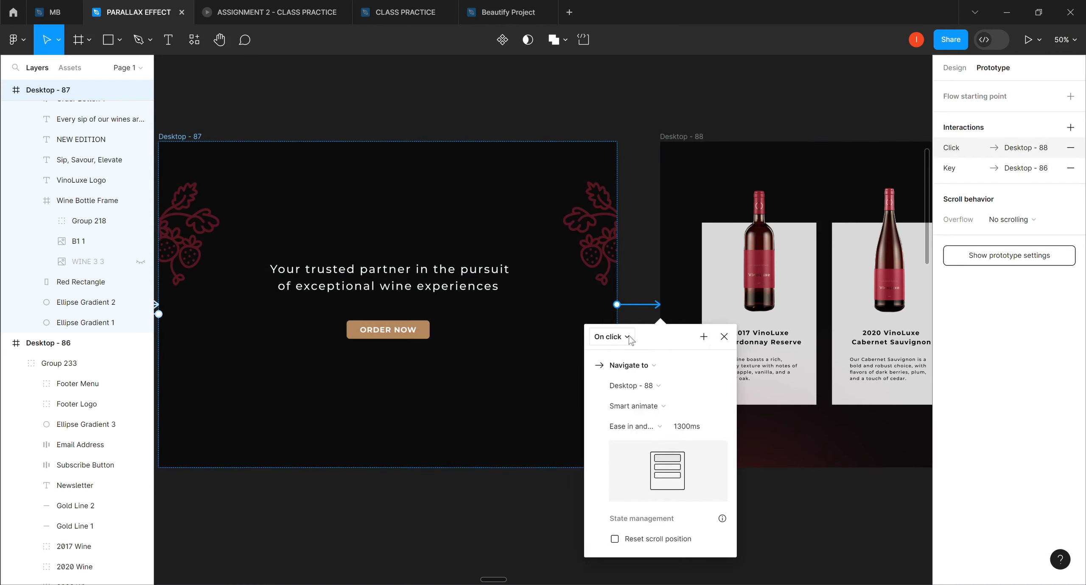
{"action": "left_click", "coordinate": [629, 336]}
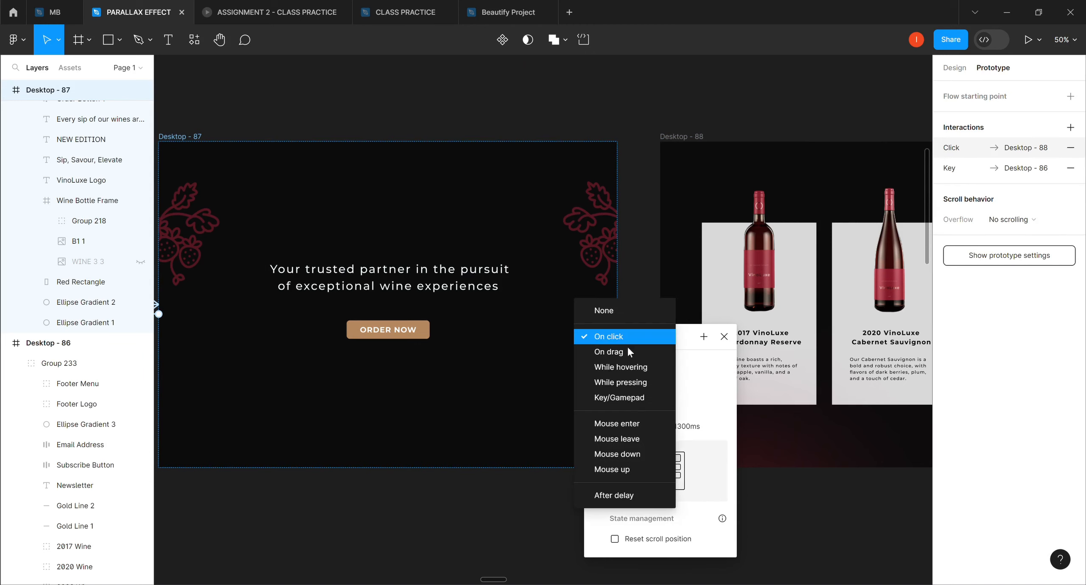
{"action": "left_click", "coordinate": [625, 398]}
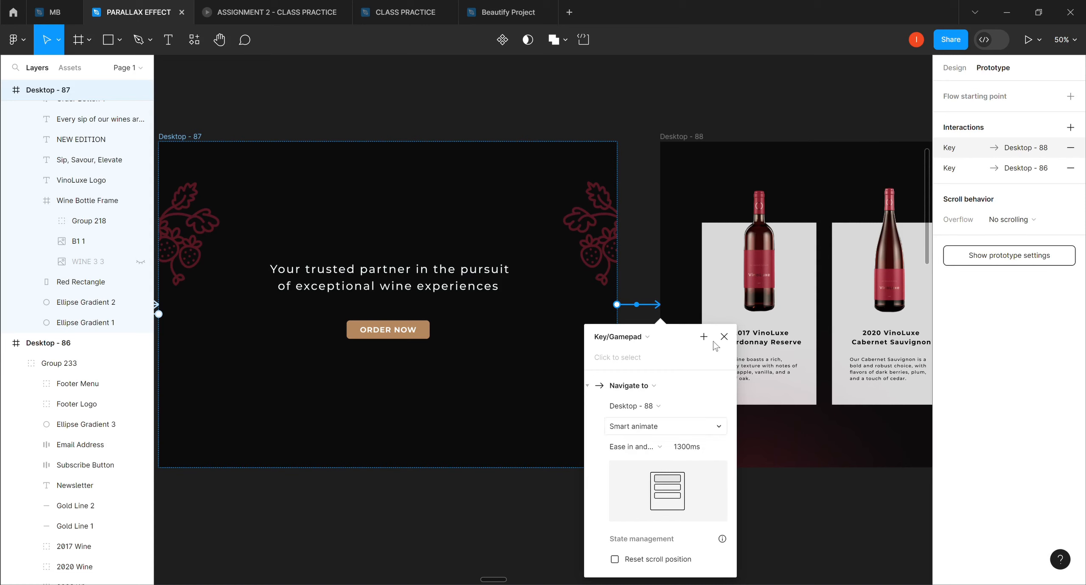
Connect the Desktop - 88 frame back to Desktop - 87 with a prototype interaction triggered by Key/Gamepad.
{"action": "left_click", "coordinate": [687, 145]}
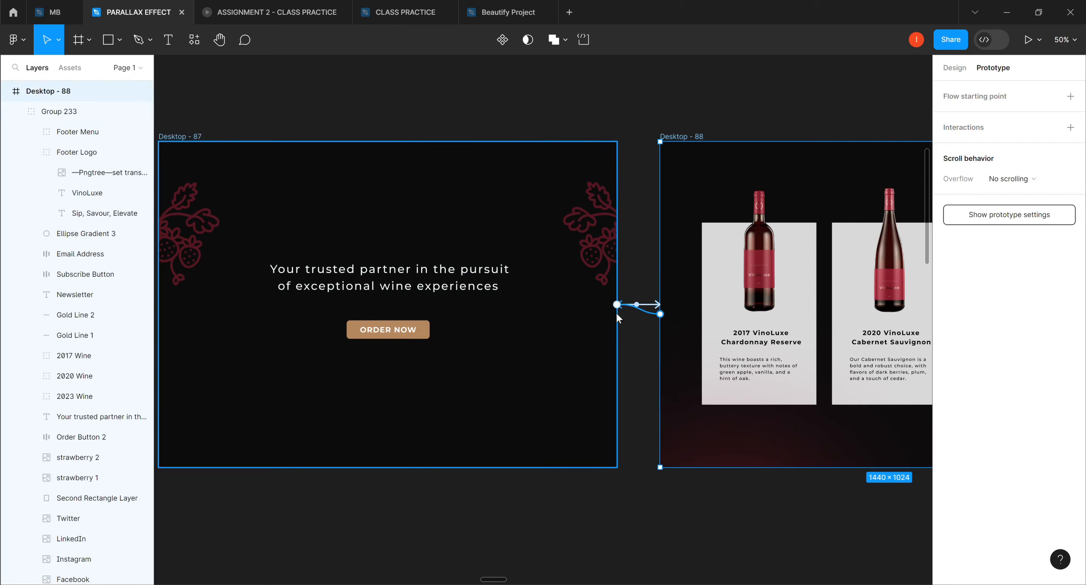
{"action": "left_click_drag", "start_coordinate": [617, 318], "coordinate": [617, 317]}
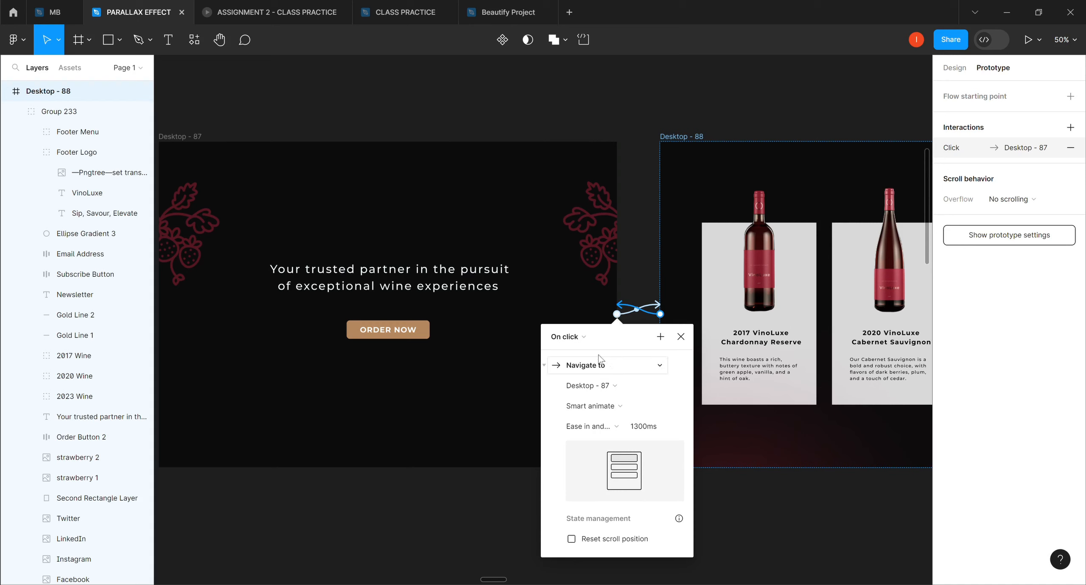
{"action": "left_click", "coordinate": [583, 337]}
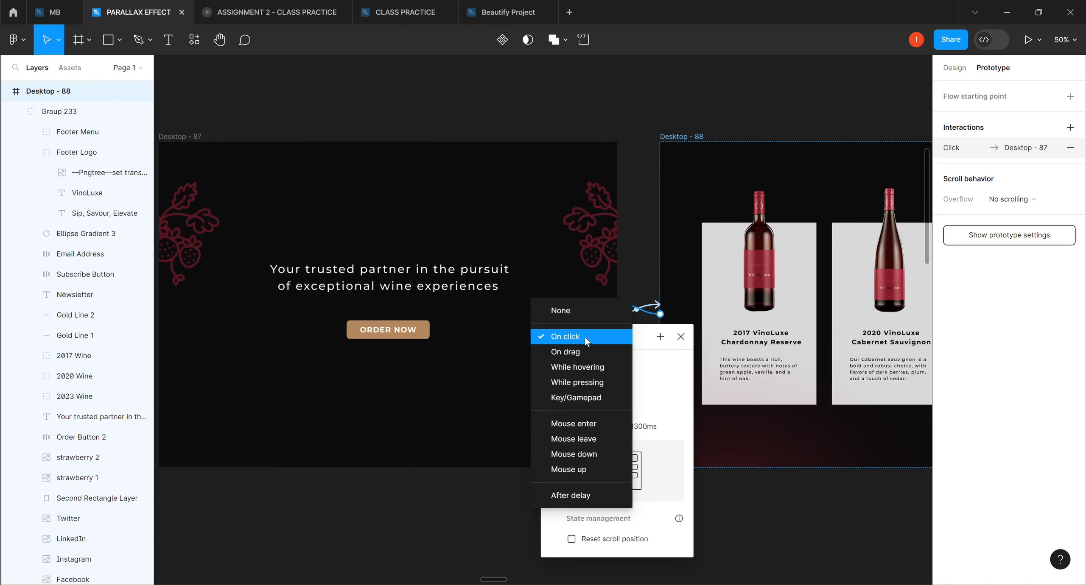
{"action": "left_click", "coordinate": [573, 399]}
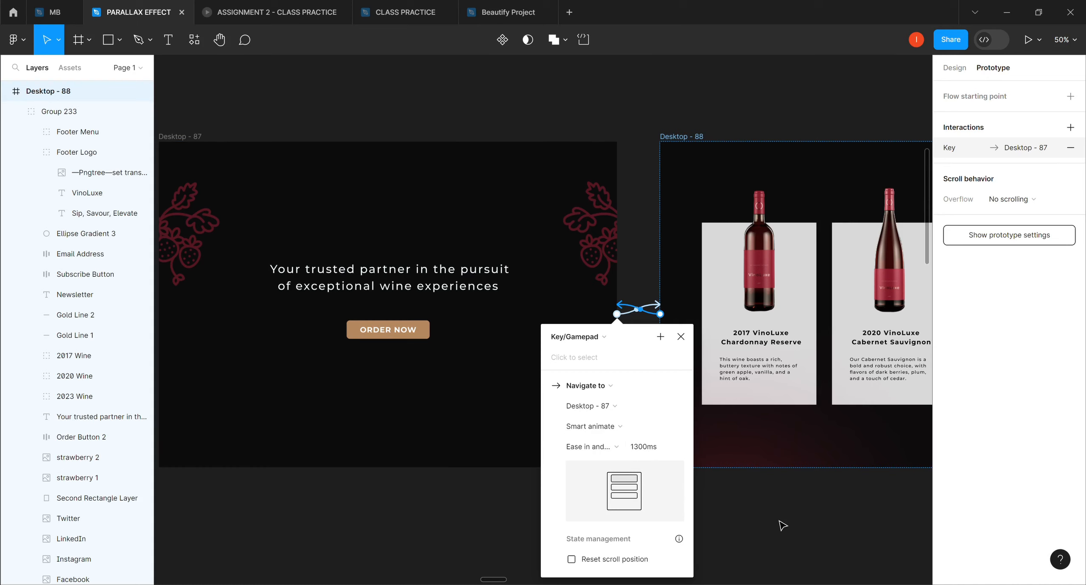
Connect the Desktop - 88 frame forward to Desktop - 89 with a prototype interaction triggered by Key/Gamepad.
{"action": "left_click_drag", "start_coordinate": [495, 583], "coordinate": [519, 583]}
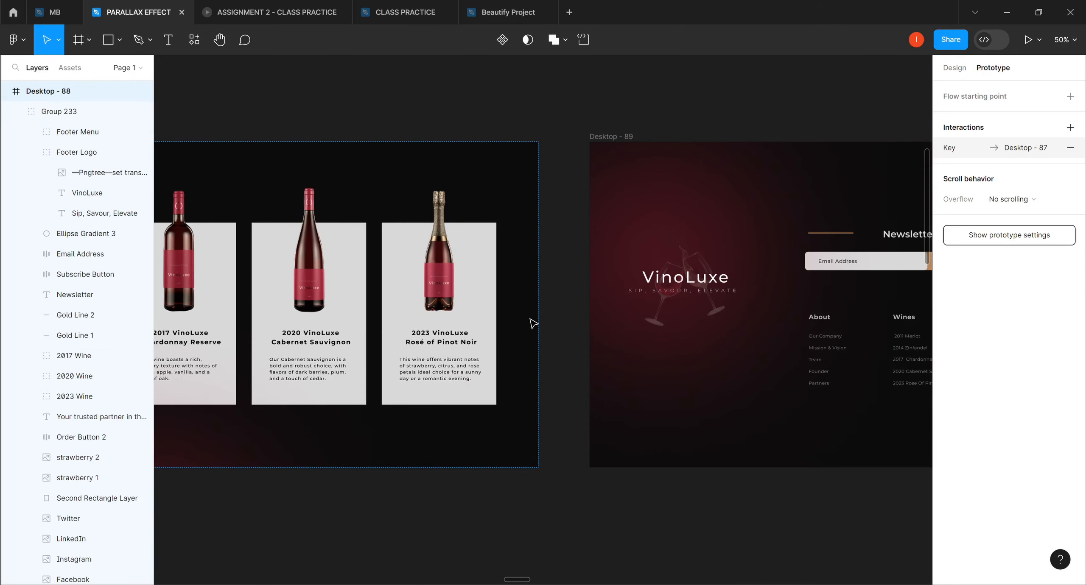
{"action": "left_click_drag", "start_coordinate": [538, 304], "coordinate": [599, 316]}
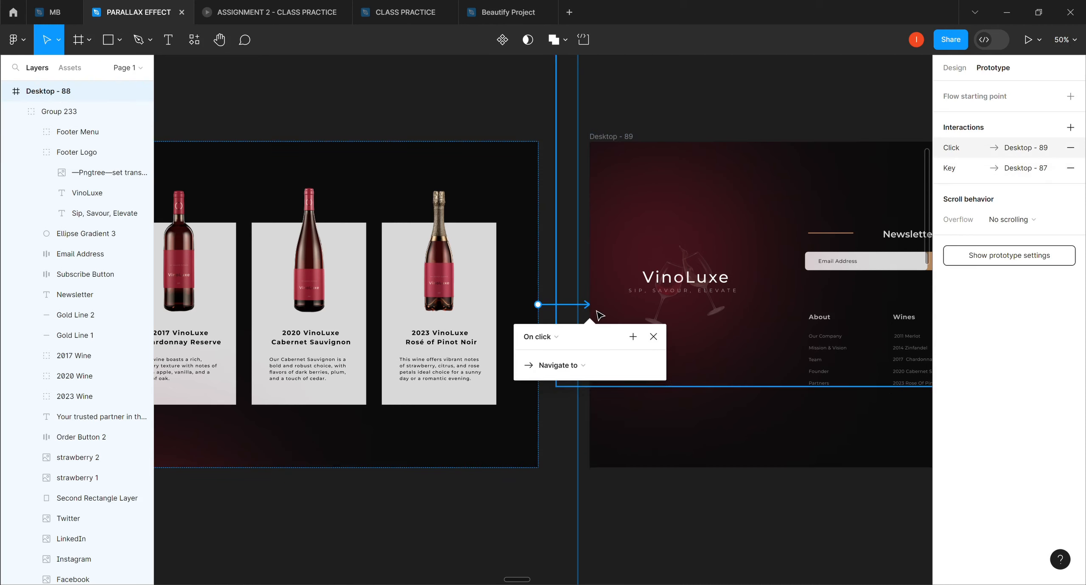
{"action": "left_click", "coordinate": [557, 337]}
{"action": "left_click", "coordinate": [556, 337]}
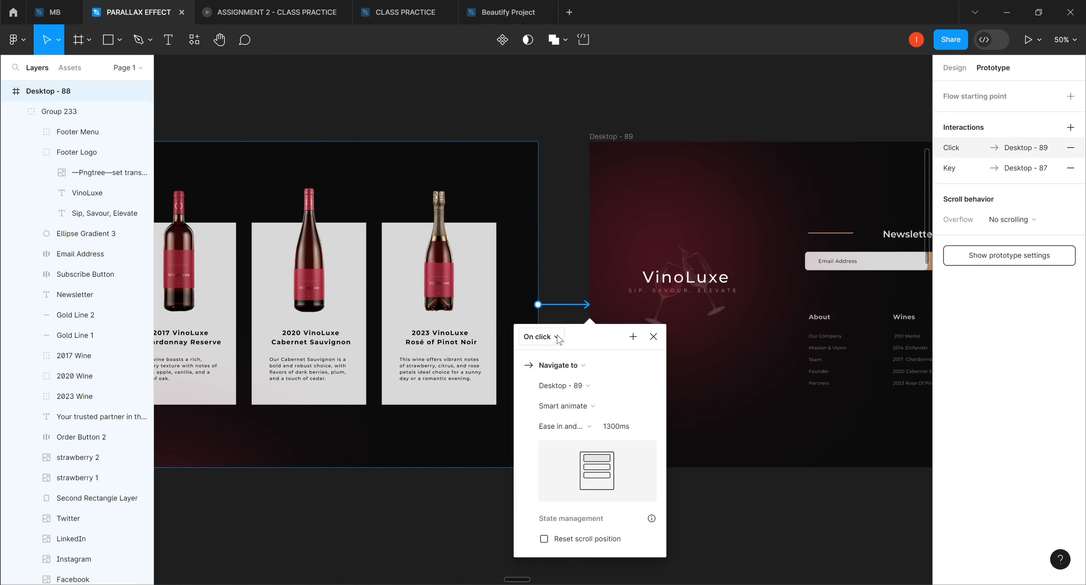
{"action": "left_click", "coordinate": [557, 336]}
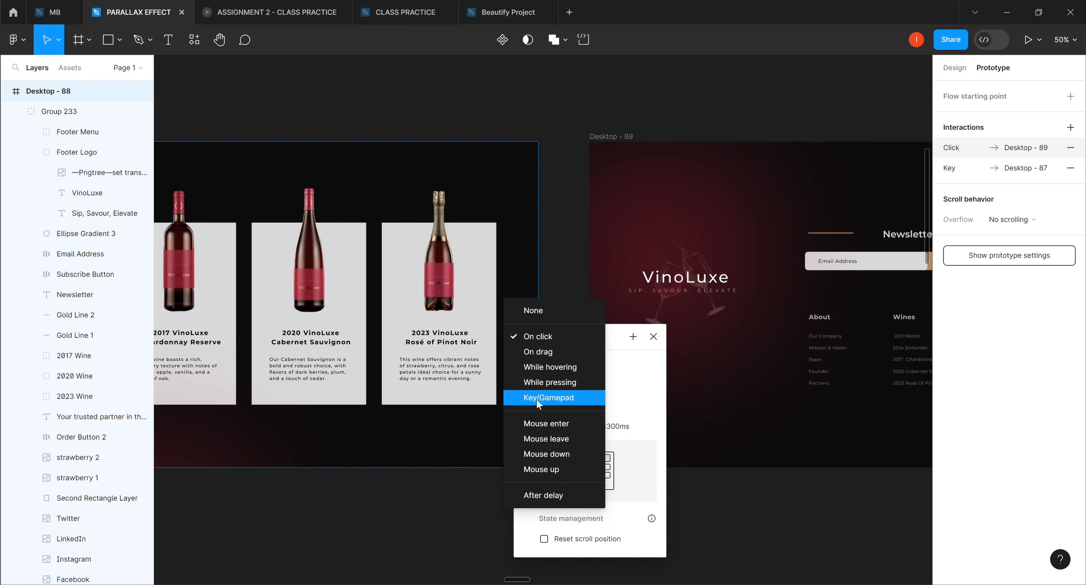
{"action": "left_click", "coordinate": [565, 401]}
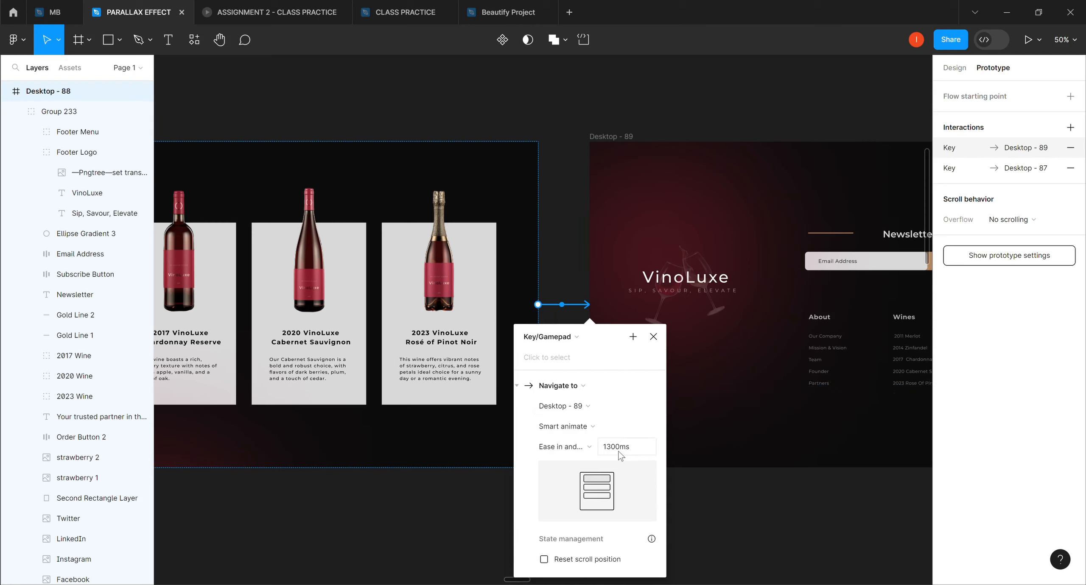
{"action": "left_click", "coordinate": [742, 537]}
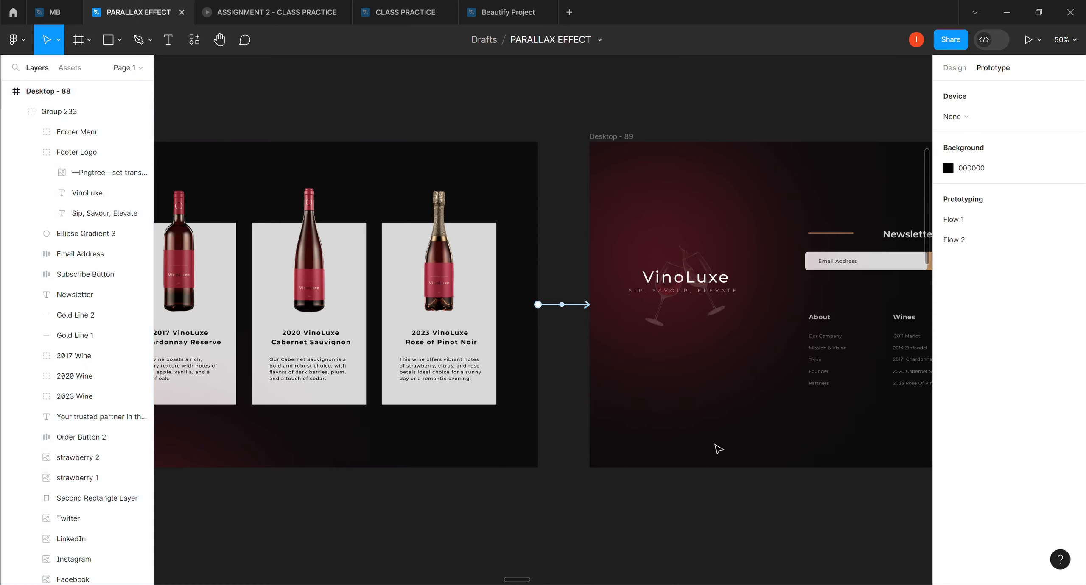
Connect the Desktop - 89 frame back to Desktop - 88 with a prototype interaction triggered by Key/Gamepad.
{"action": "left_click", "coordinate": [624, 139]}
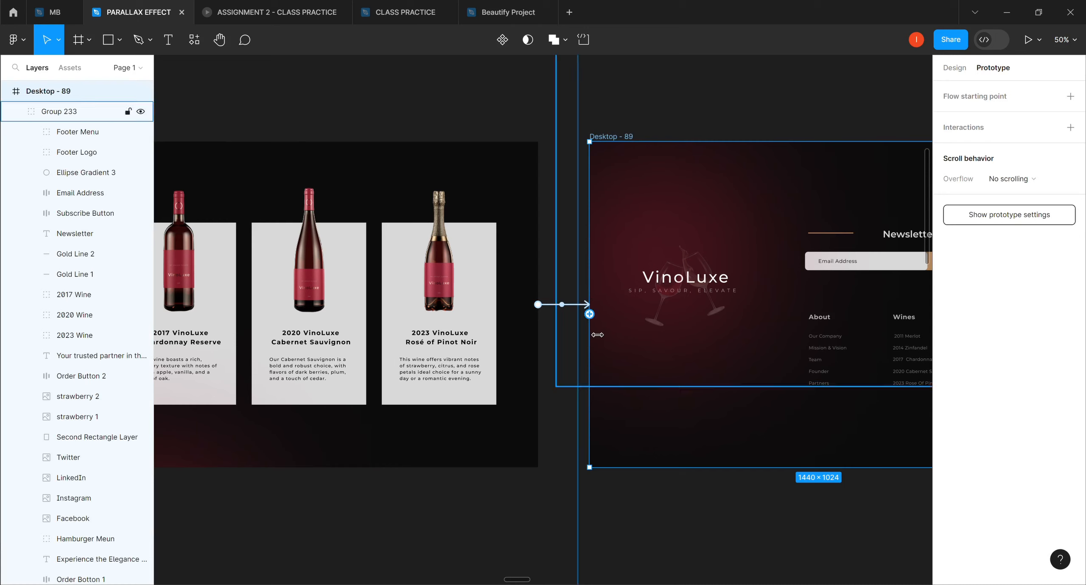
{"action": "left_click_drag", "start_coordinate": [593, 319], "coordinate": [538, 329]}
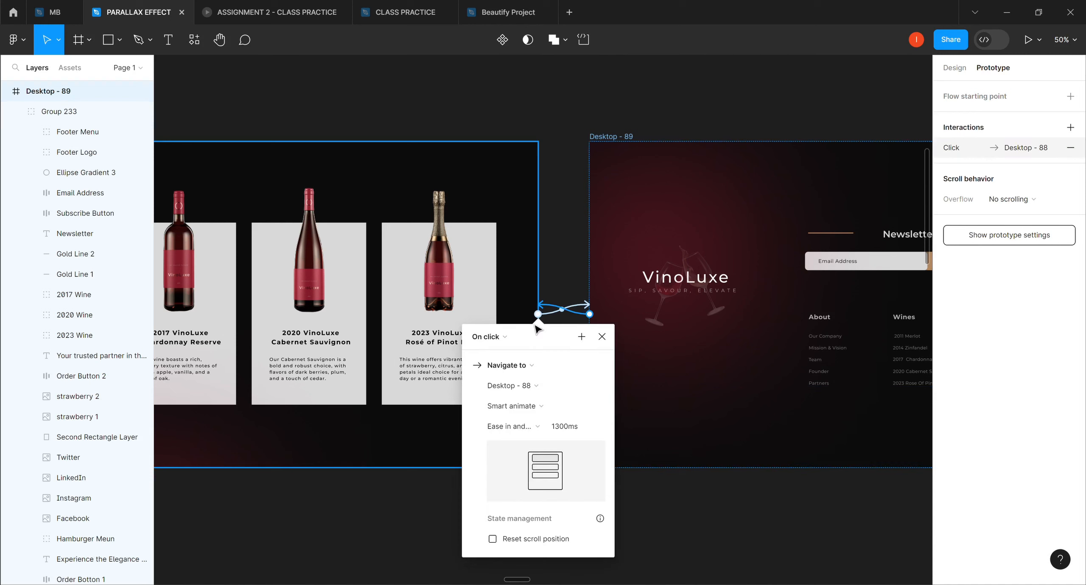
{"action": "left_click", "coordinate": [504, 338]}
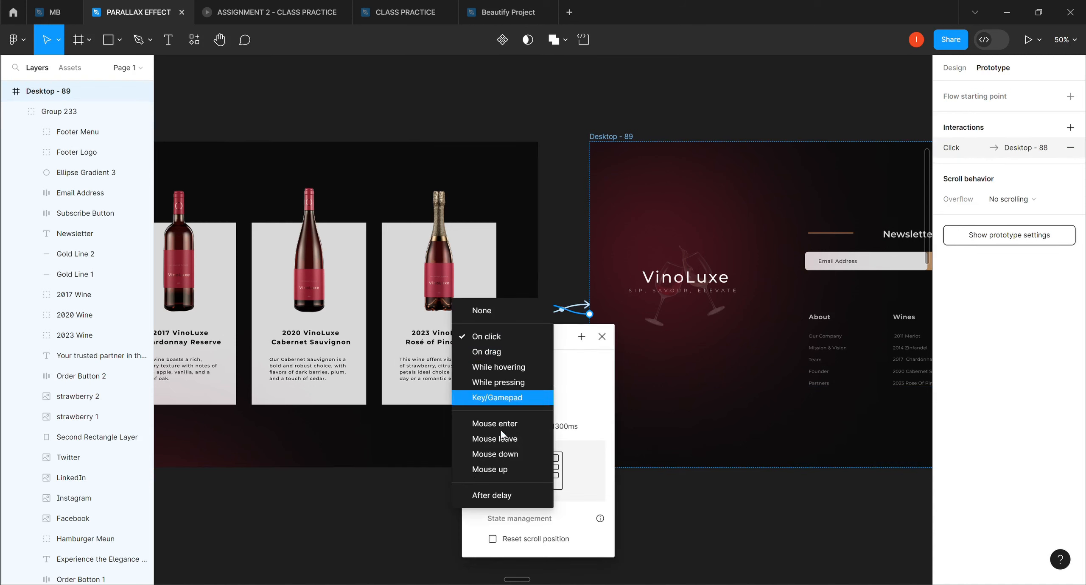
{"action": "left_click", "coordinate": [496, 397]}
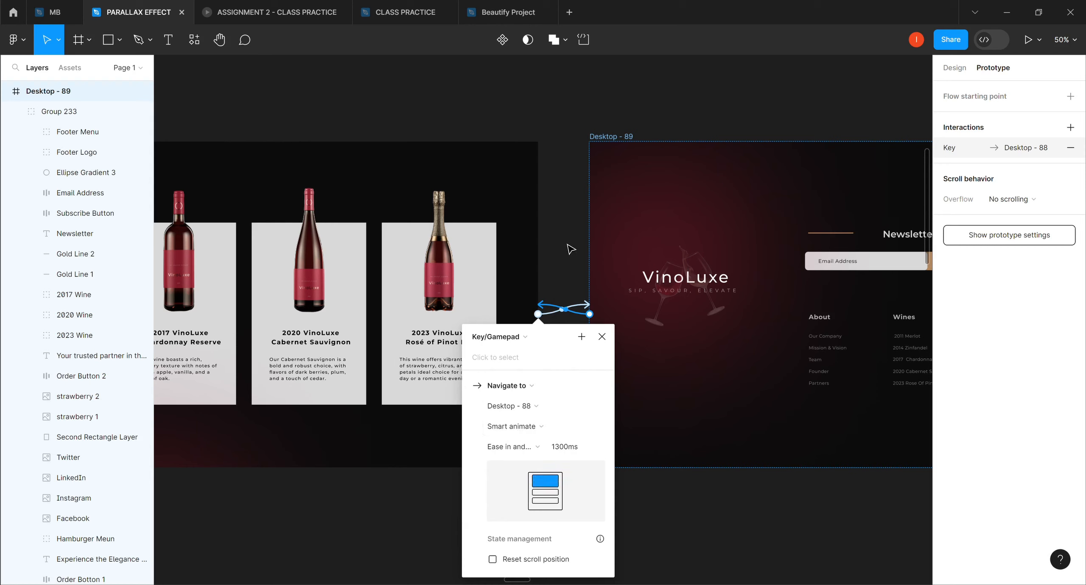
{"action": "left_click", "coordinate": [572, 165]}
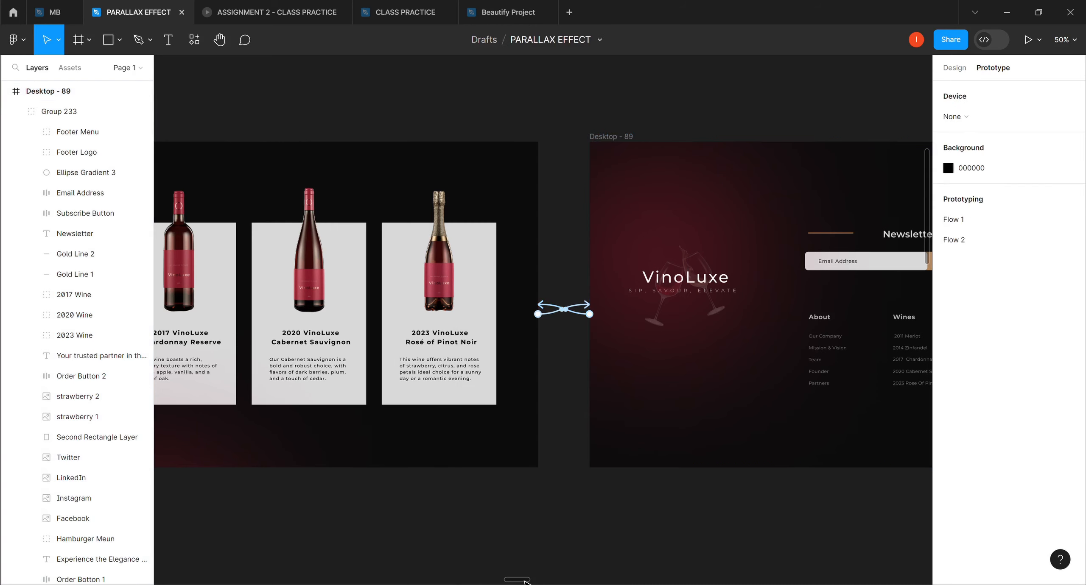
Present Flow 2 from the Desktop - 86 frame and play it forward to the newsletter footer screen.
{"action": "left_click_drag", "start_coordinate": [524, 582], "coordinate": [464, 584]}
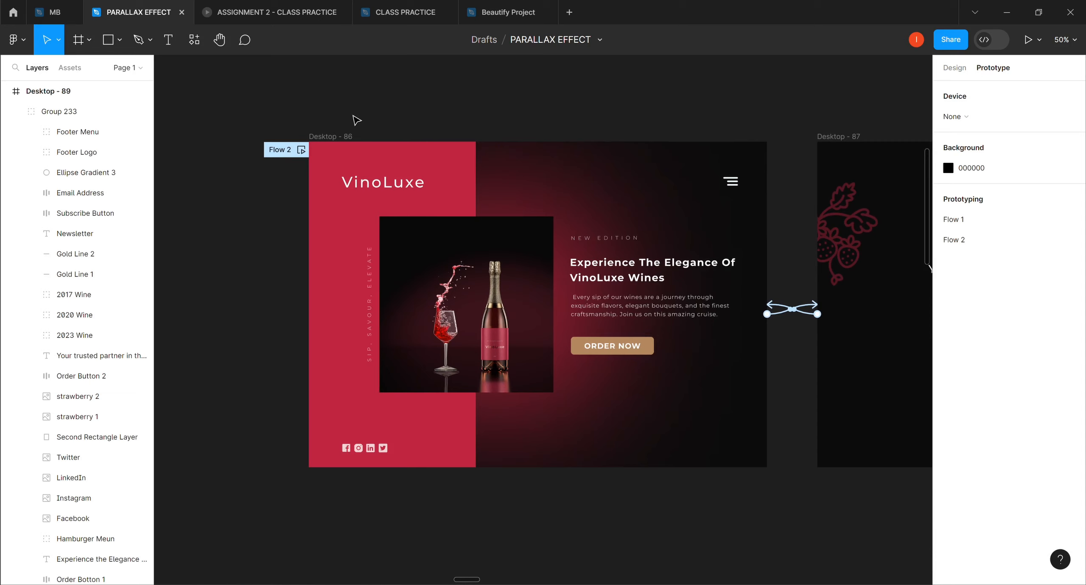
{"action": "left_click", "coordinate": [331, 140]}
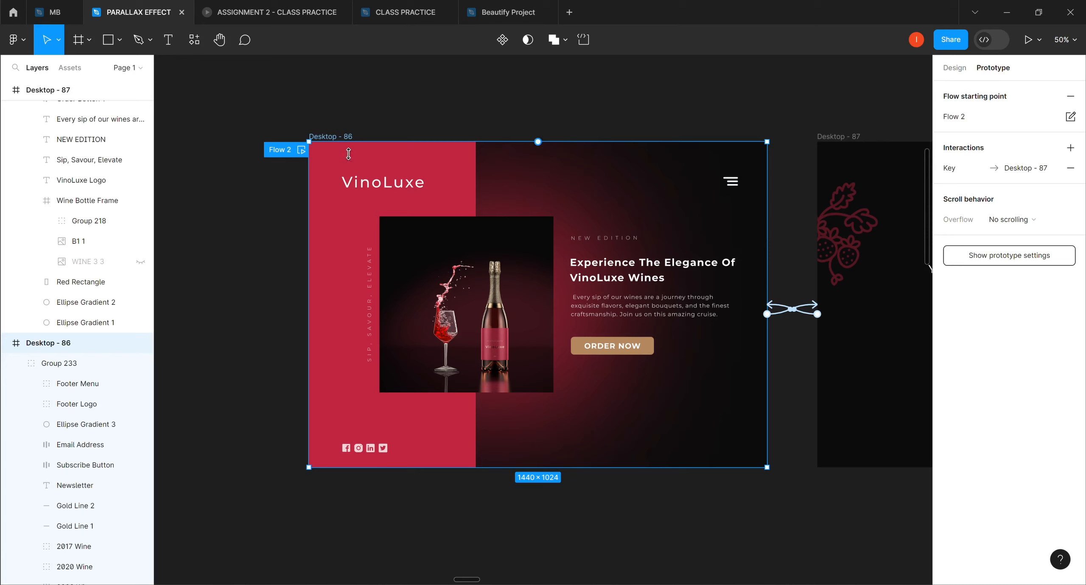
{"action": "left_click", "coordinate": [1026, 40]}
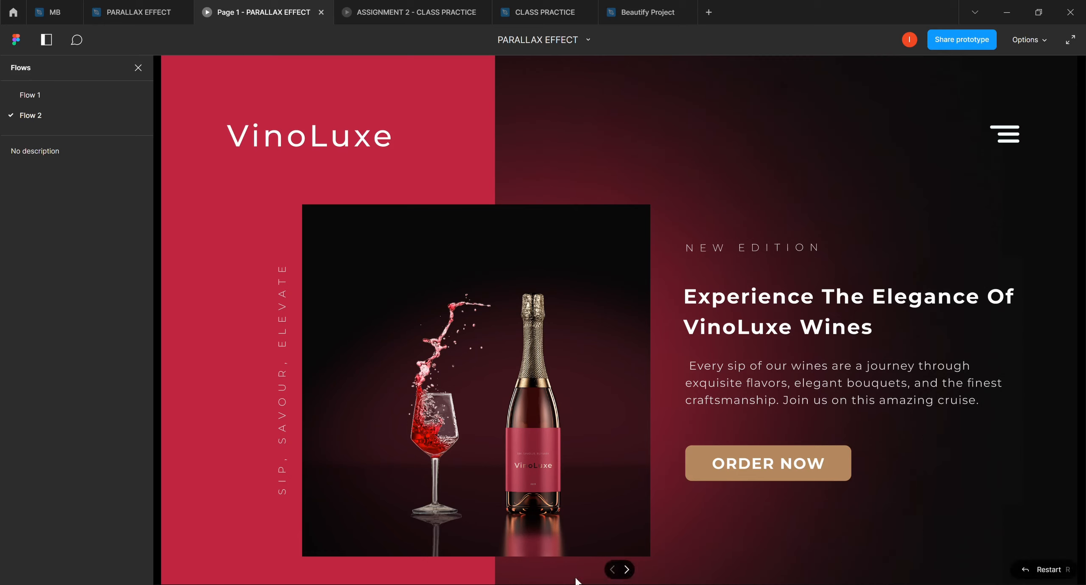
{"action": "left_click", "coordinate": [627, 570]}
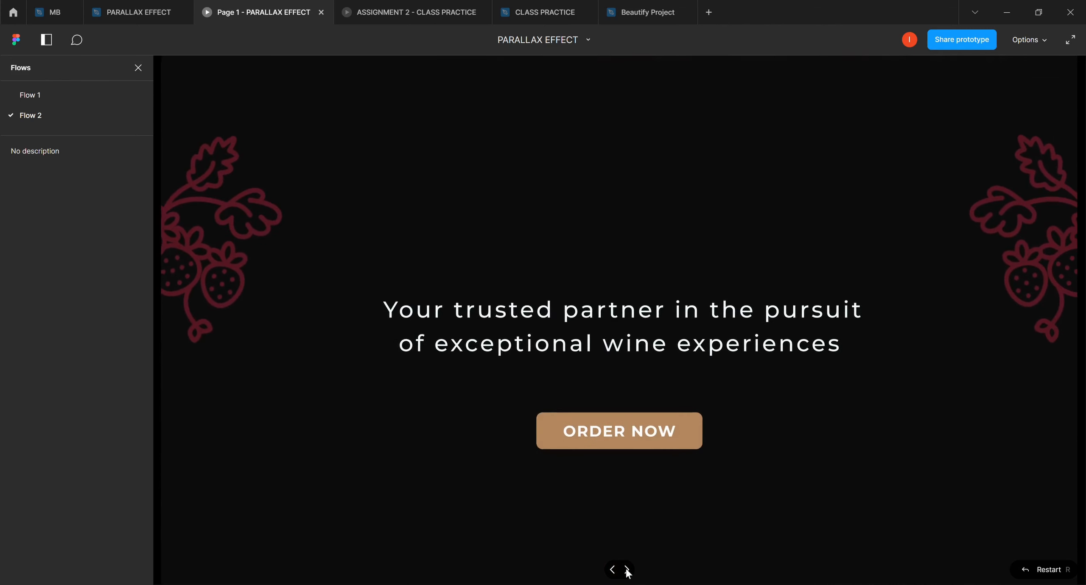
{"action": "left_click", "coordinate": [626, 569]}
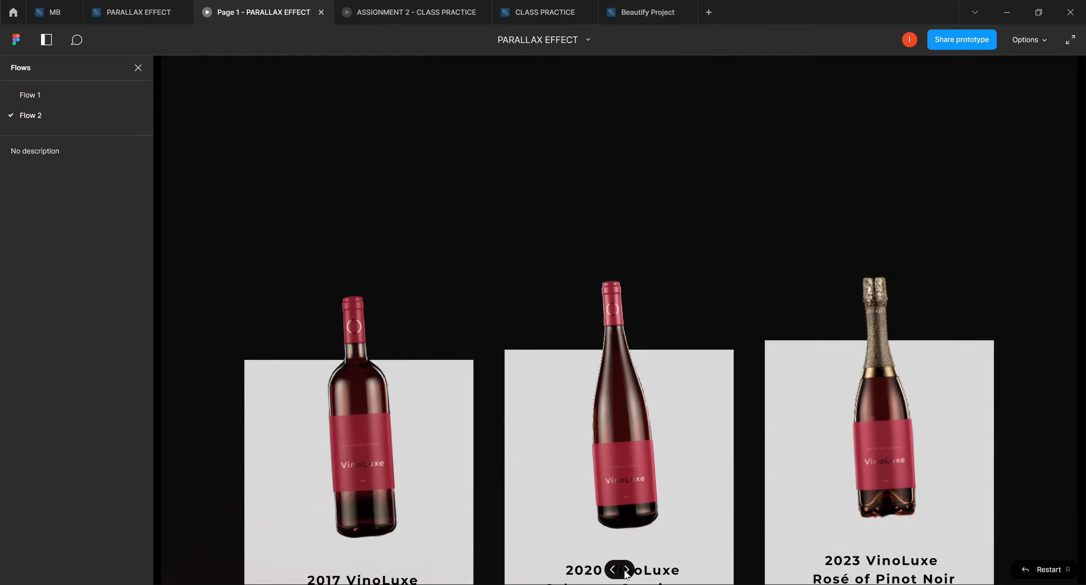
{"action": "left_click", "coordinate": [627, 570]}
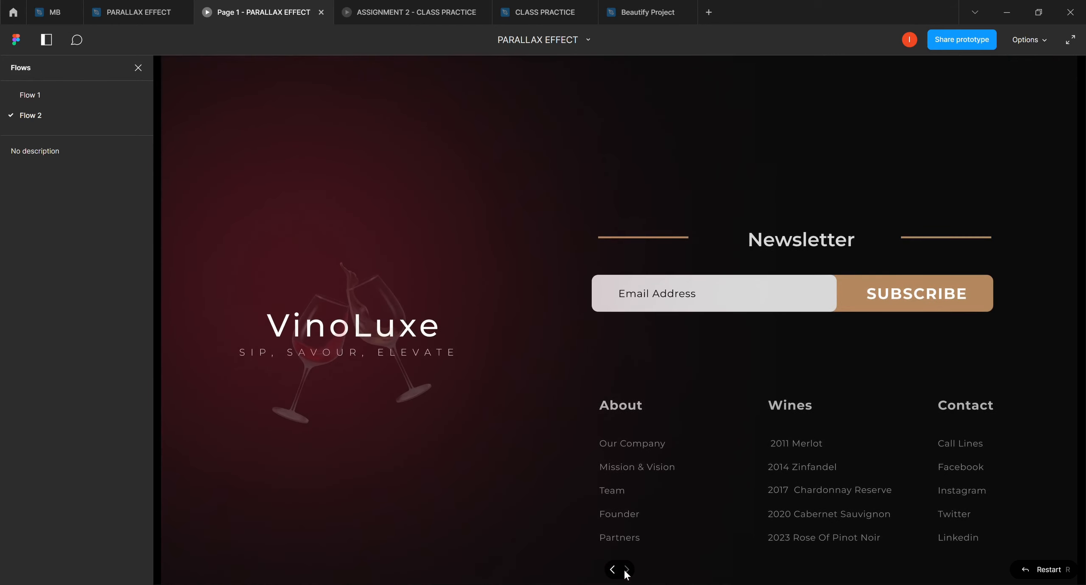
Play the prototype backward from the footer to the opening hero screen to check the reverse transitions.
{"action": "left_click", "coordinate": [612, 571]}
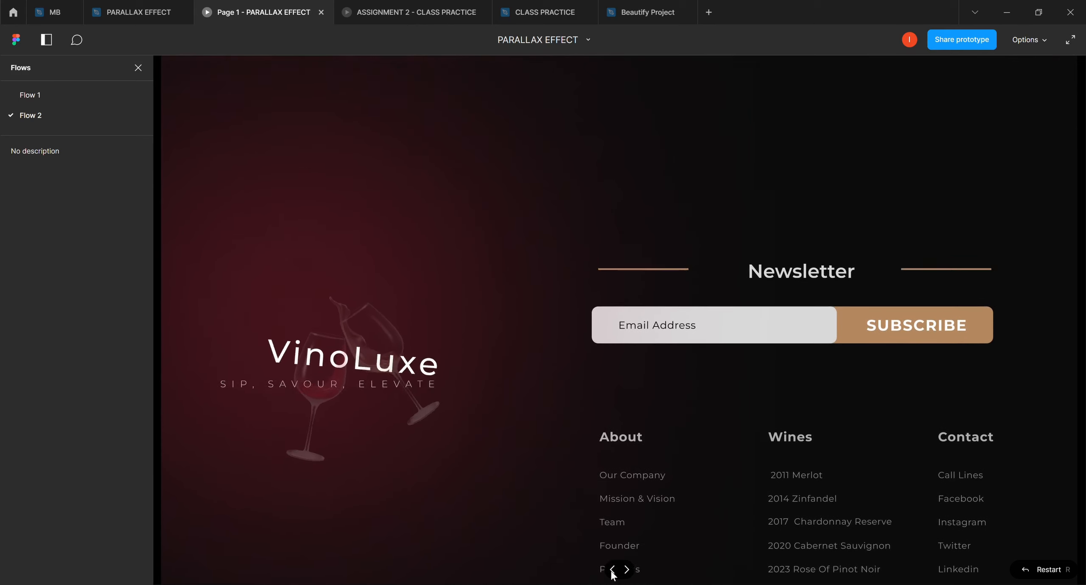
{"action": "left_click", "coordinate": [611, 571]}
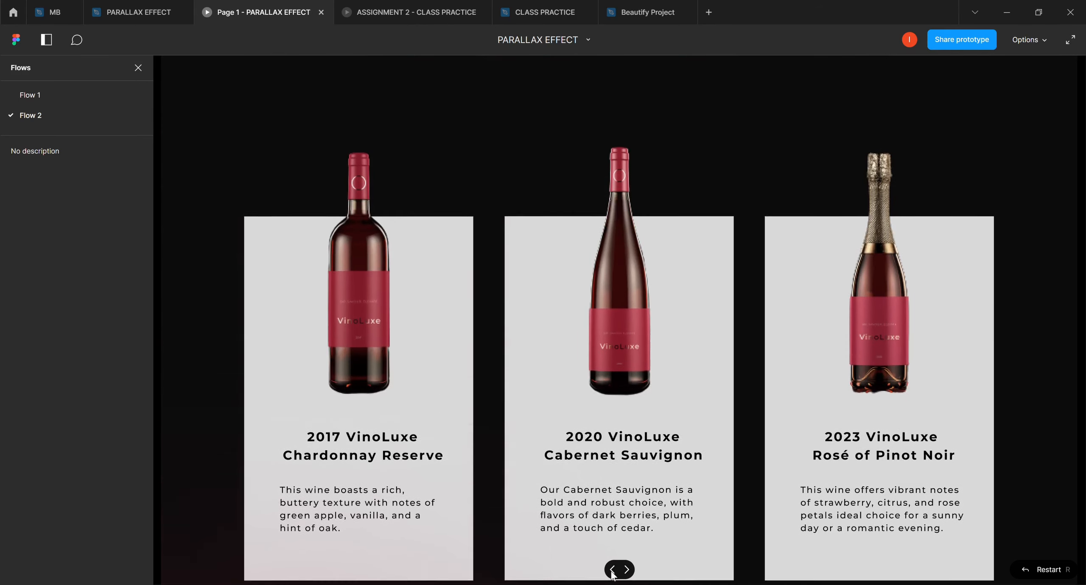
{"action": "left_click", "coordinate": [612, 572]}
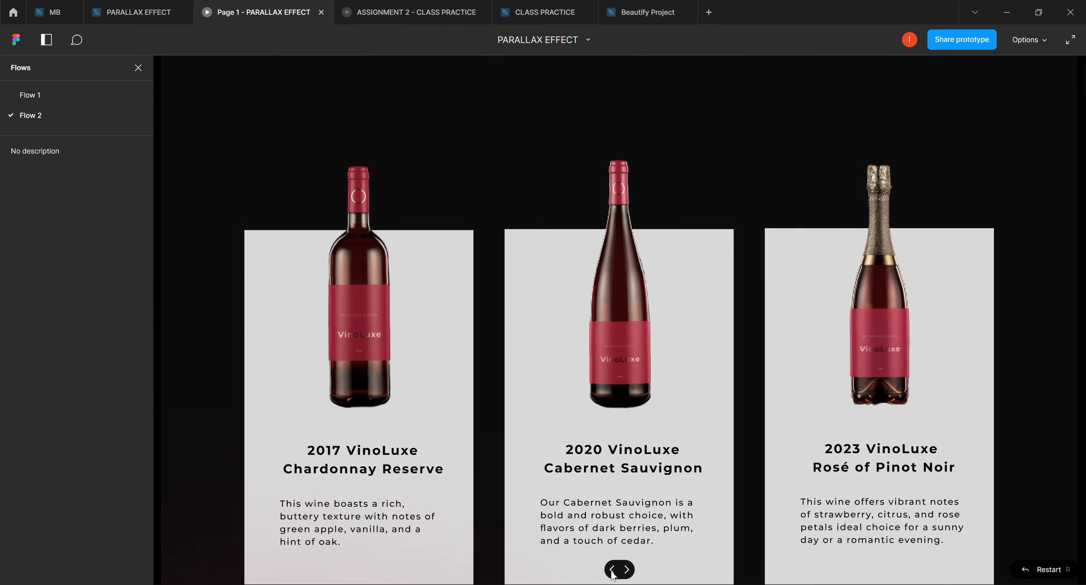
{"action": "left_click", "coordinate": [611, 571]}
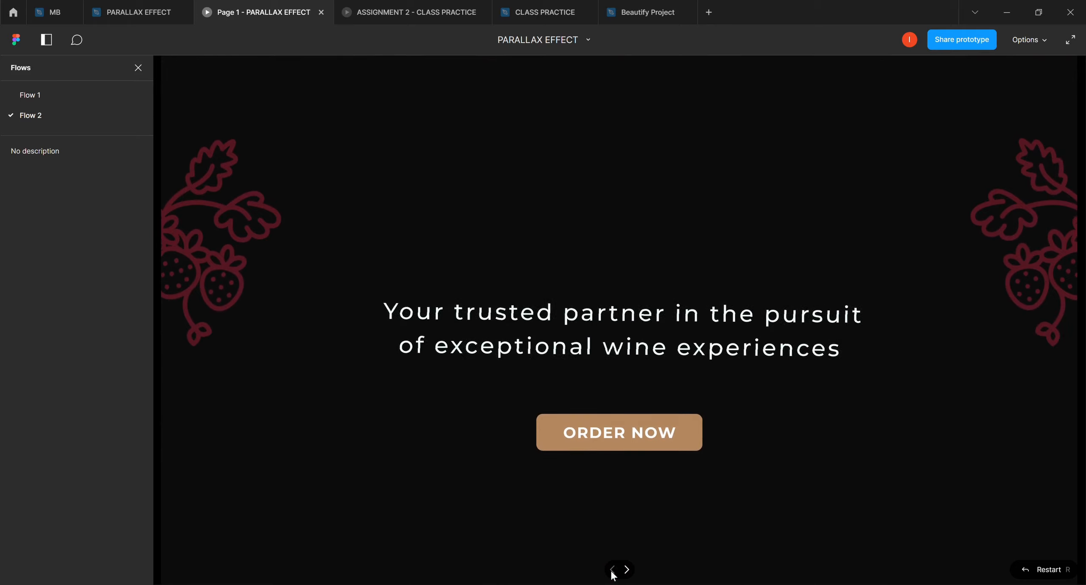
{"action": "left_click", "coordinate": [612, 572]}
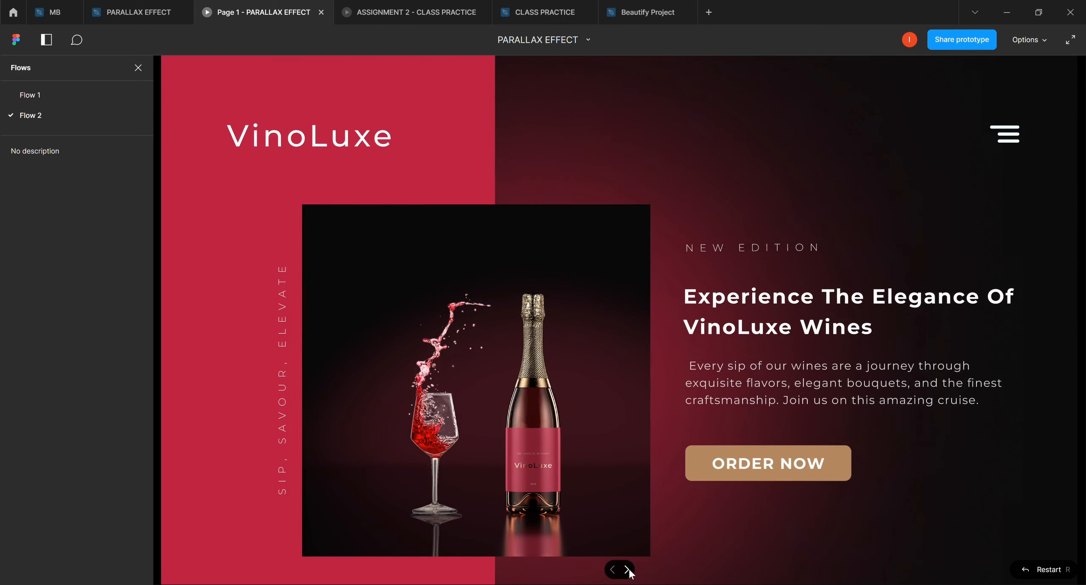
Replay the whole flow from the hero screen to the footer and back to examine the parallax motion.
{"action": "left_click", "coordinate": [628, 571]}
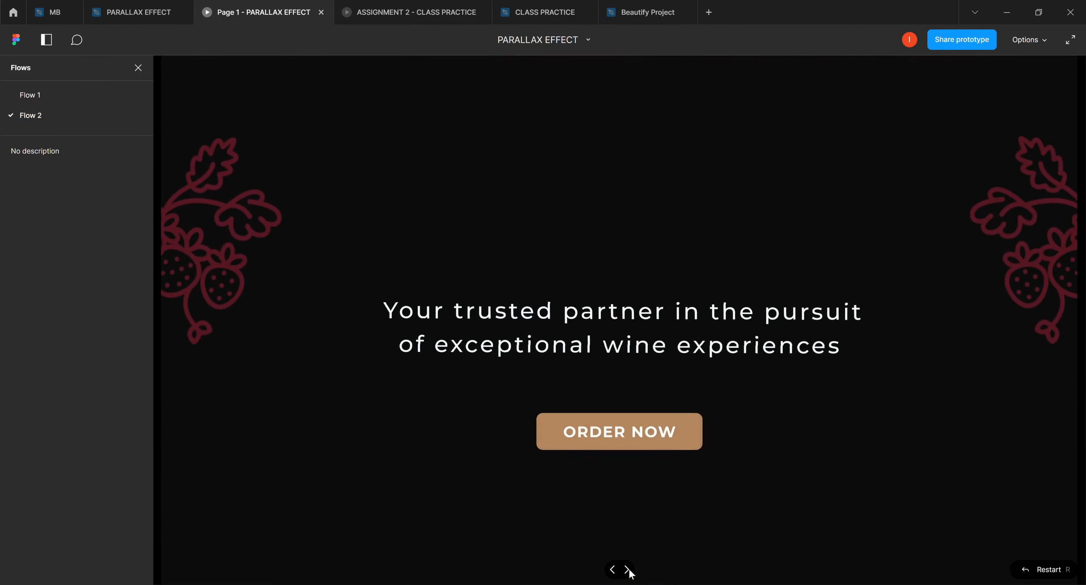
{"action": "left_click", "coordinate": [629, 571]}
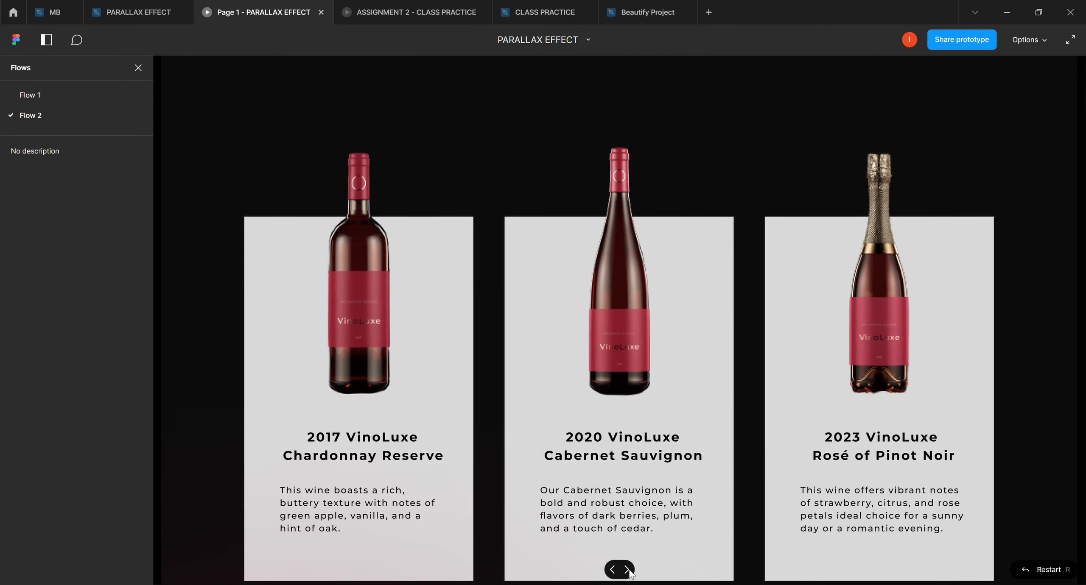
{"action": "left_click", "coordinate": [628, 571]}
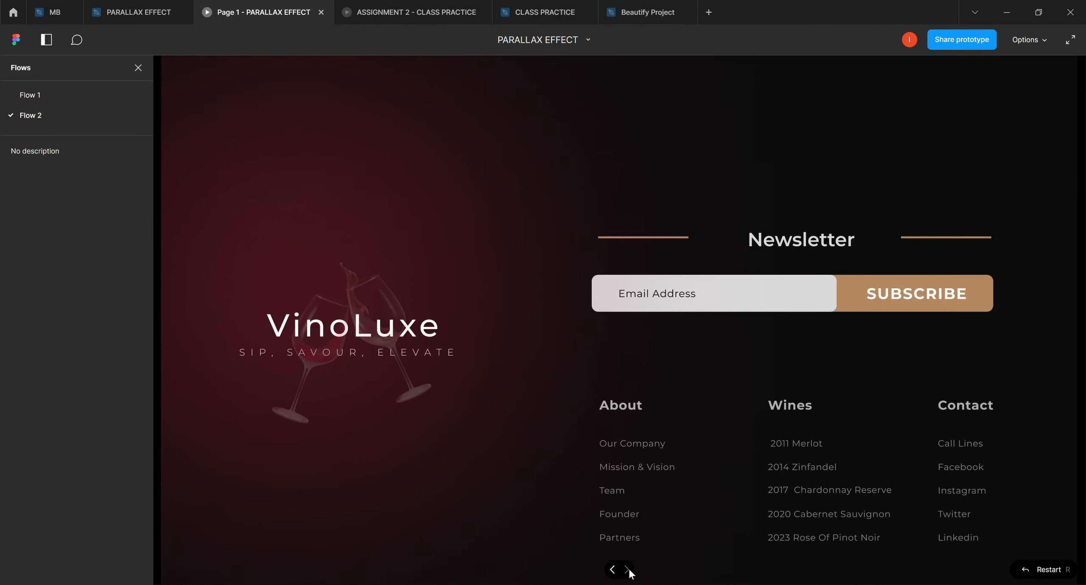
{"action": "left_click", "coordinate": [612, 570]}
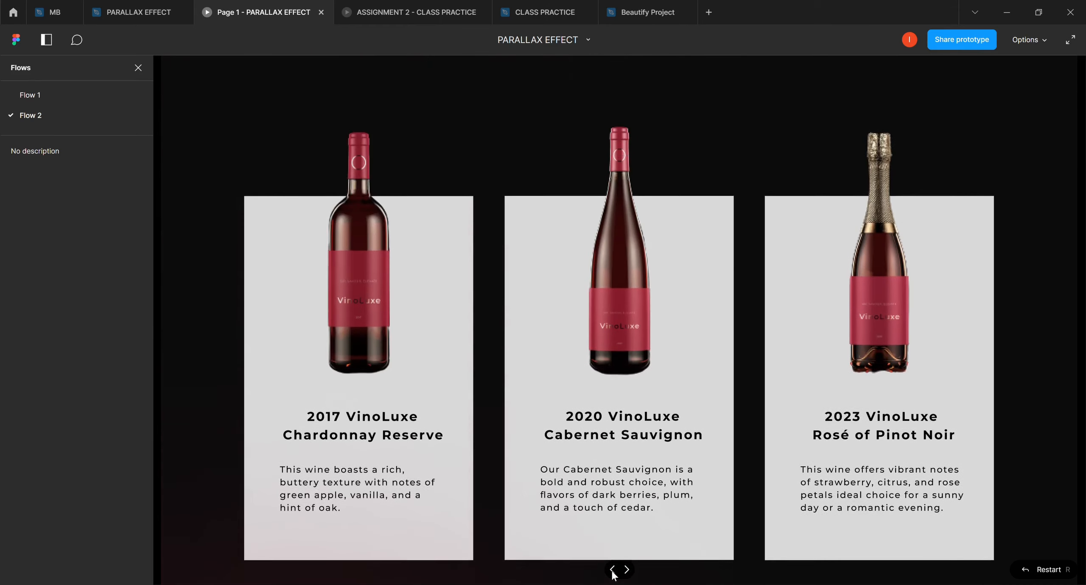
{"action": "left_click", "coordinate": [612, 570]}
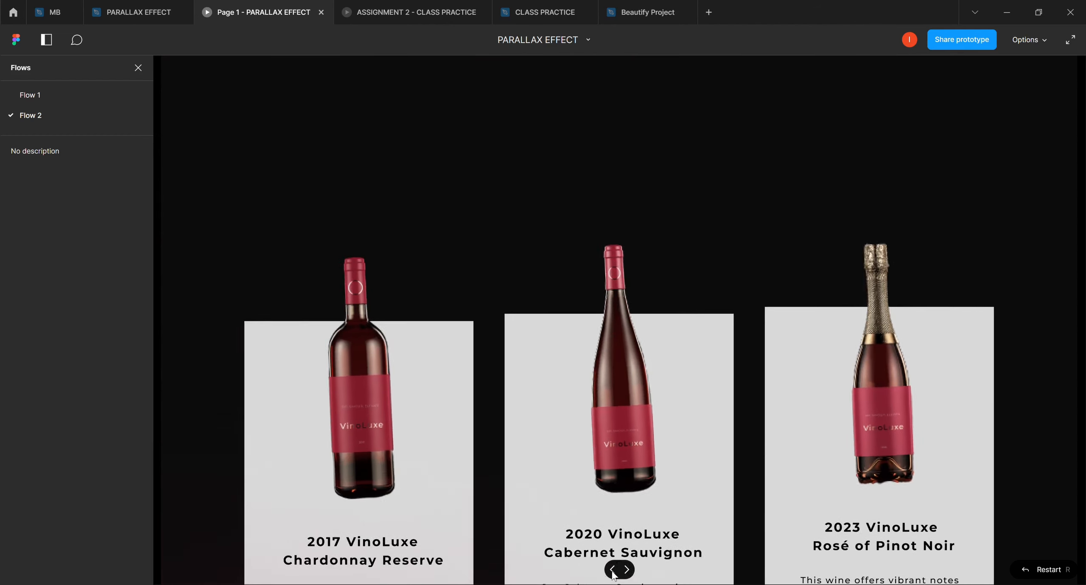
{"action": "left_click", "coordinate": [612, 572]}
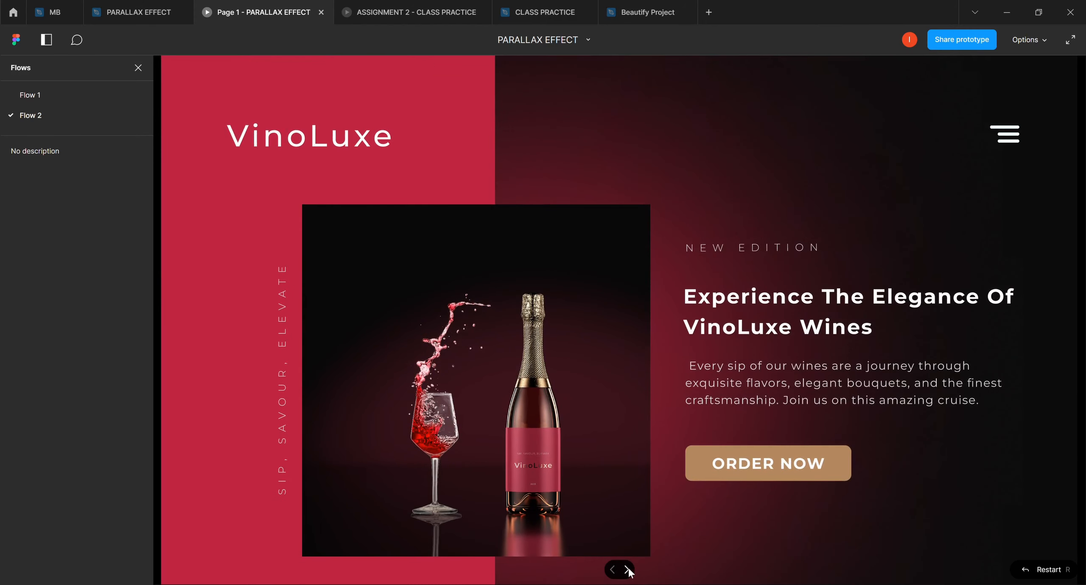
Run the flow through once more in both directions and replay the forward transition out of the hero screen.
{"action": "left_click", "coordinate": [627, 570]}
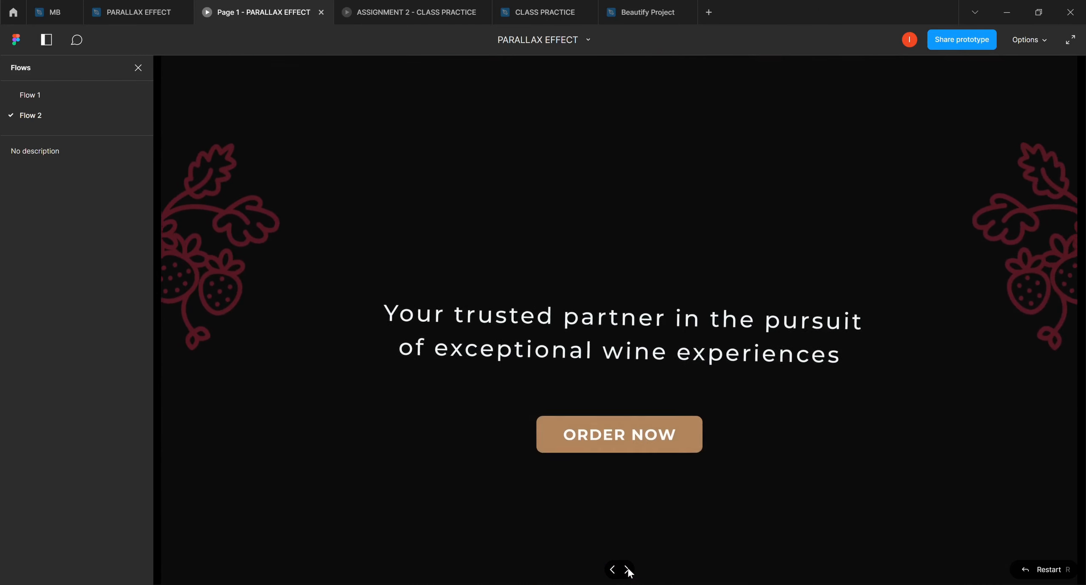
{"action": "left_click", "coordinate": [628, 570]}
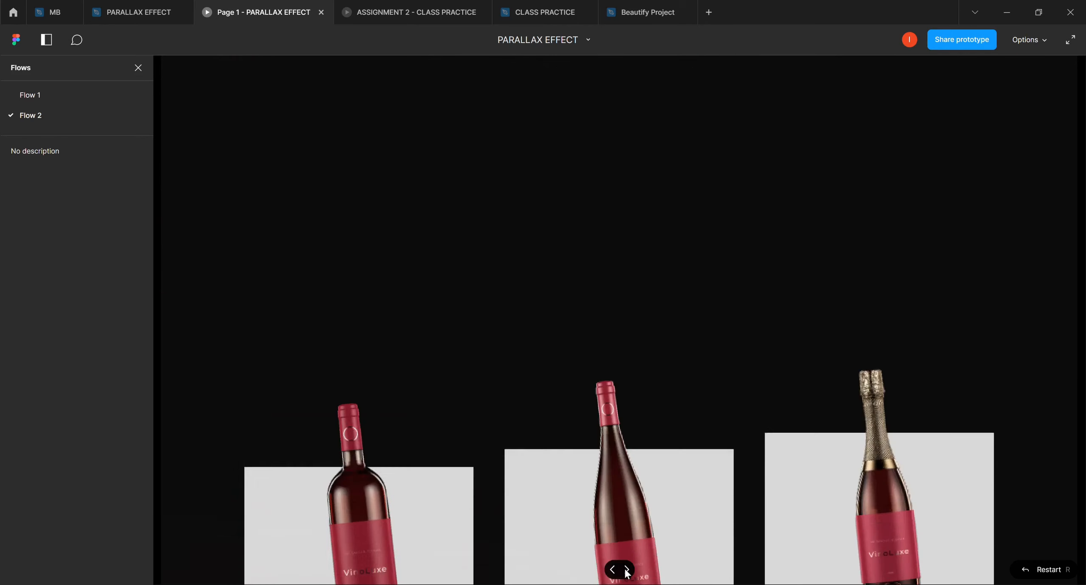
{"action": "left_click", "coordinate": [627, 570]}
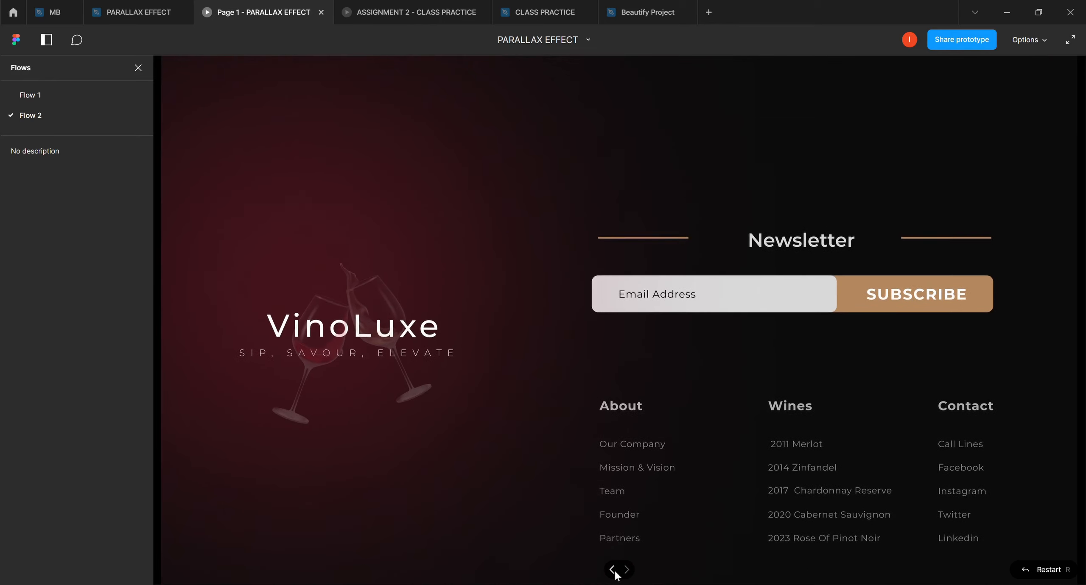
{"action": "left_click", "coordinate": [614, 573]}
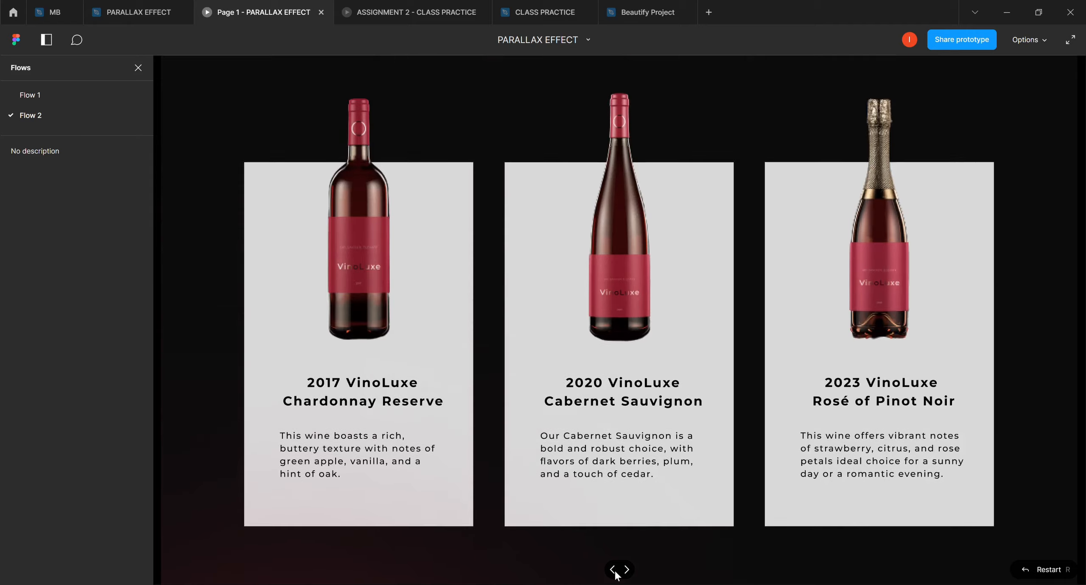
{"action": "left_click", "coordinate": [613, 573]}
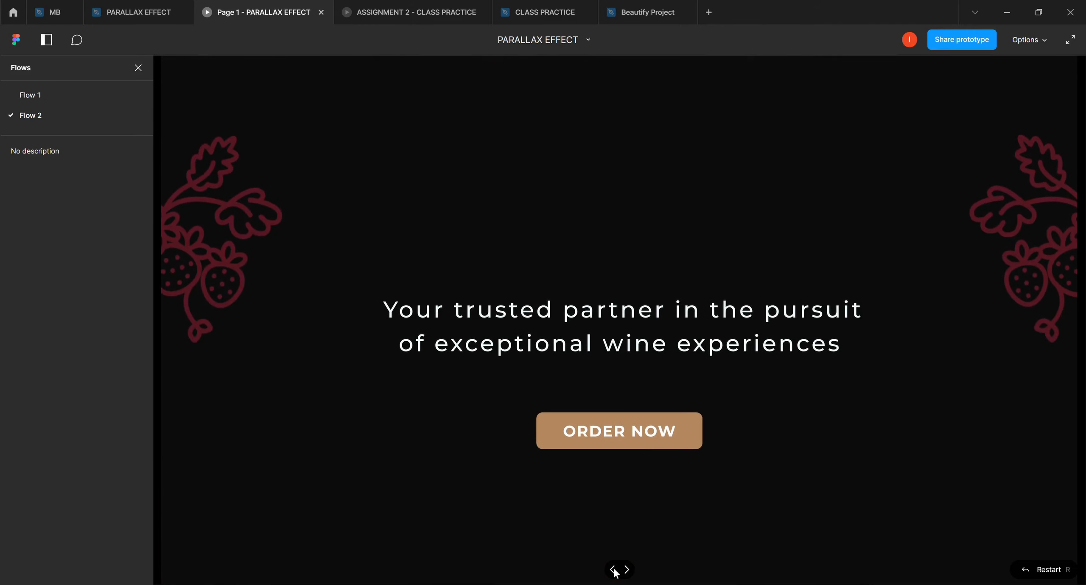
{"action": "left_click", "coordinate": [613, 572]}
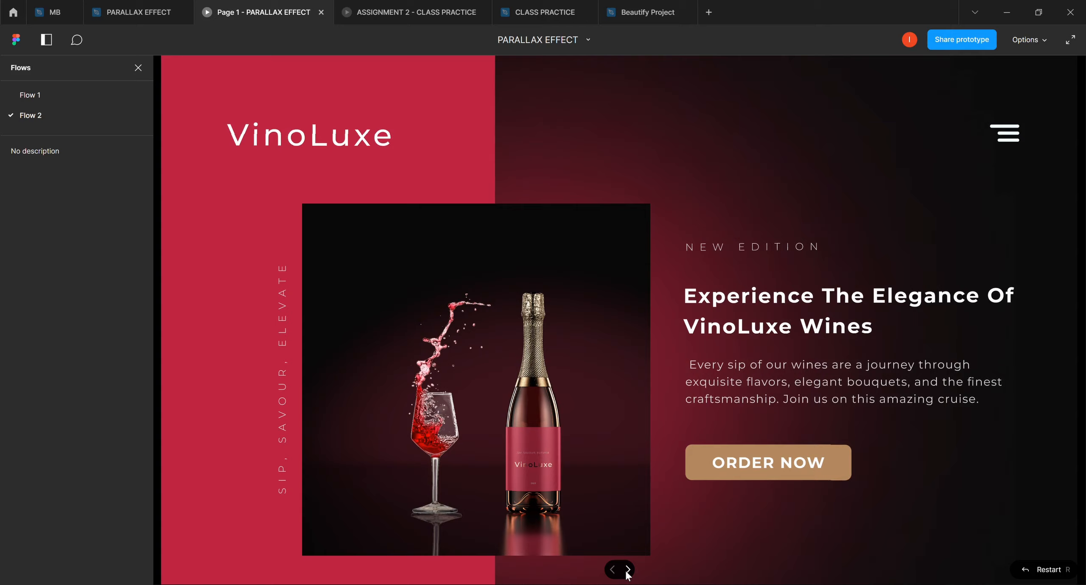
{"action": "left_click", "coordinate": [627, 572]}
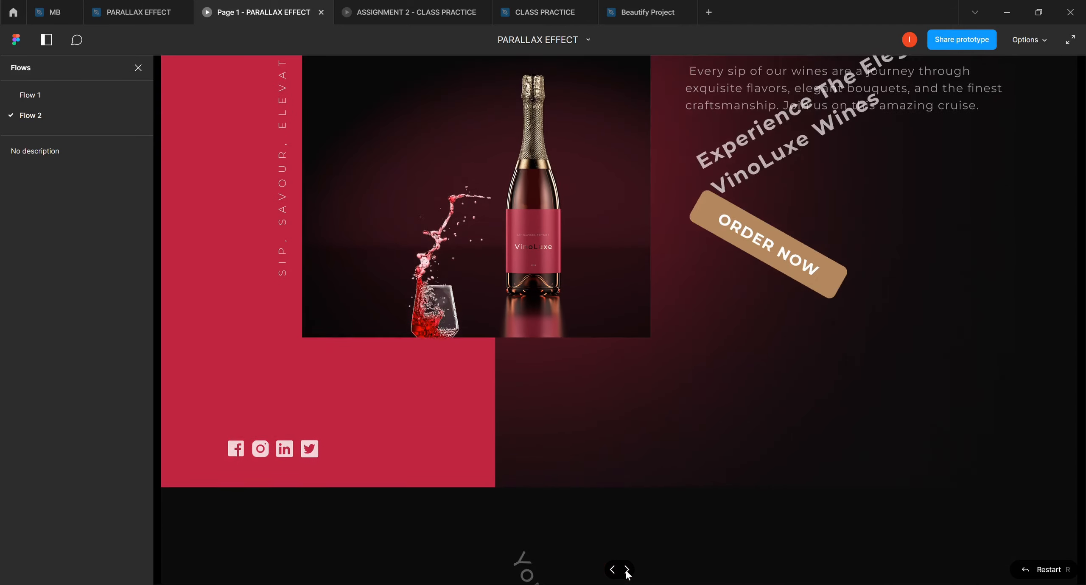